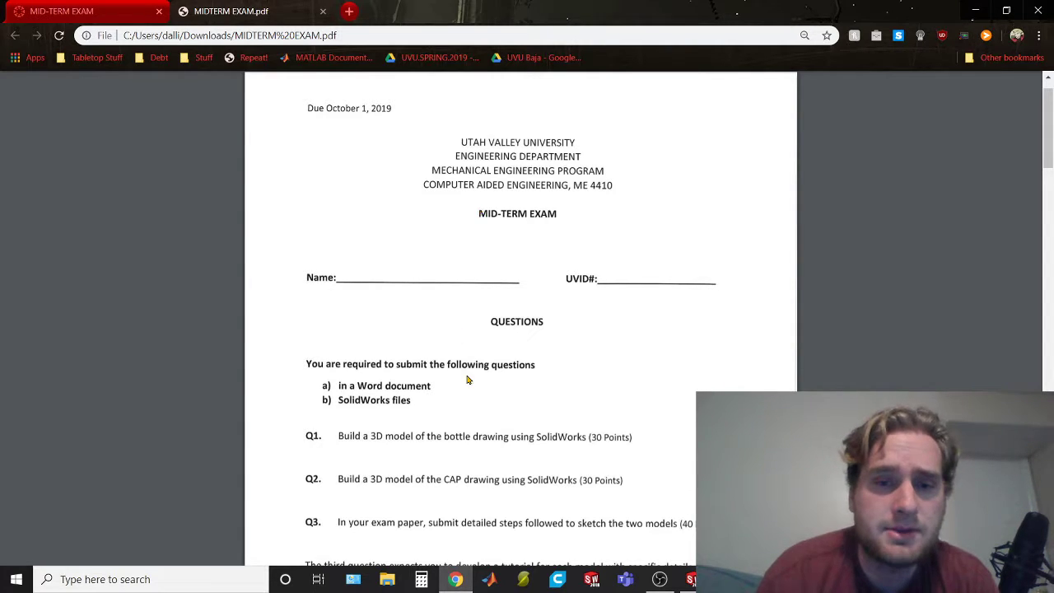
Read through the midterm exam questions and preview the bottle drawing on the second page
{"action": "scroll", "coordinate": [523, 393], "scroll_direction": "down", "scroll_amount": 1}
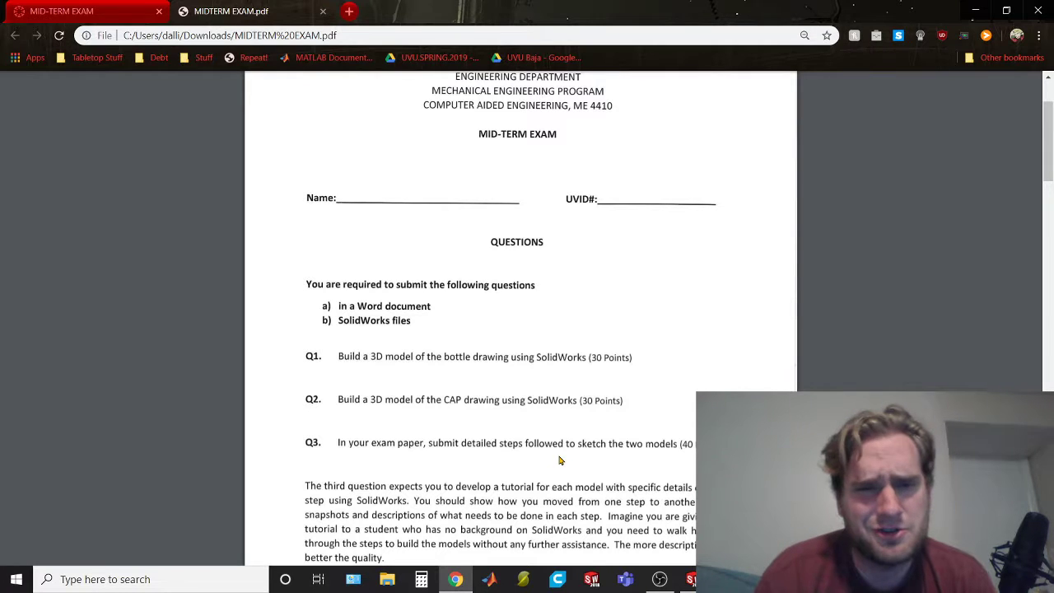
{"action": "scroll", "coordinate": [559, 460], "scroll_direction": "down", "scroll_amount": 10}
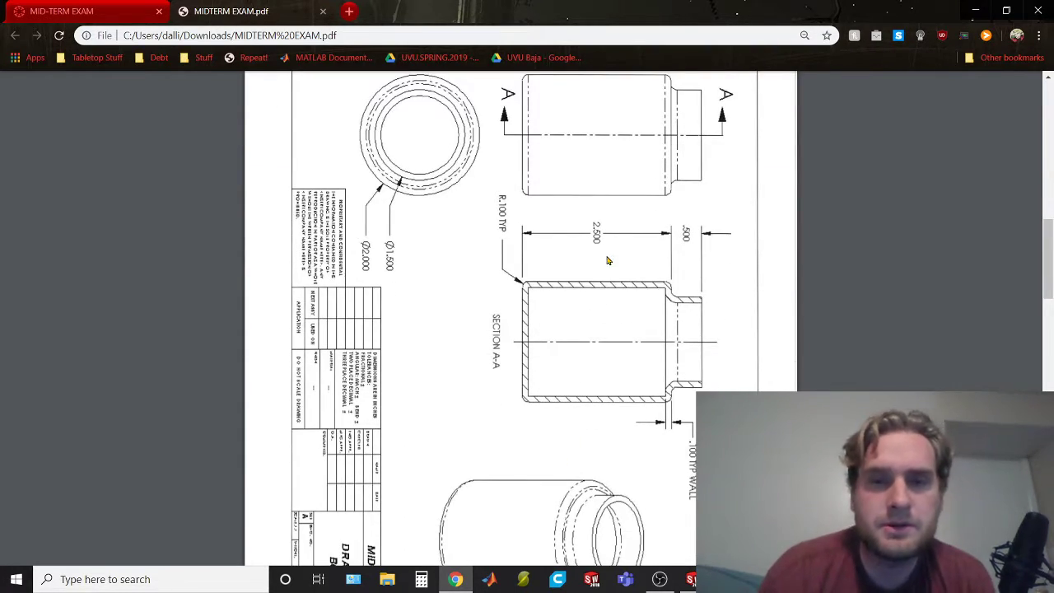
{"action": "scroll", "coordinate": [606, 261], "scroll_direction": "up", "scroll_amount": 4}
{"action": "scroll", "coordinate": [607, 261], "scroll_direction": "up", "scroll_amount": 5}
{"action": "scroll", "coordinate": [607, 260], "scroll_direction": "down", "scroll_amount": 3}
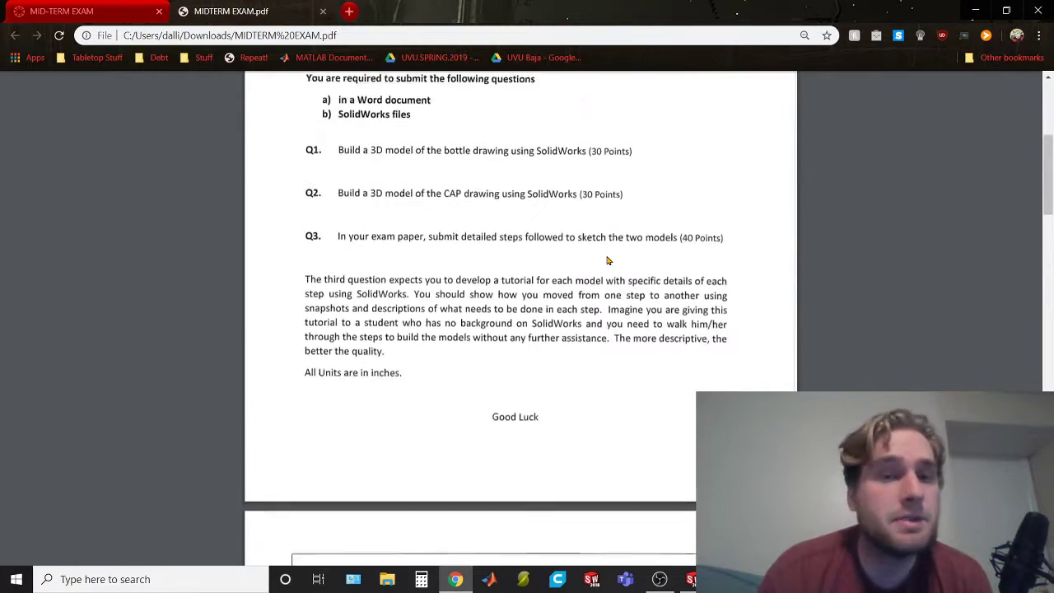
{"action": "scroll", "coordinate": [607, 260], "scroll_direction": "down", "scroll_amount": 6}
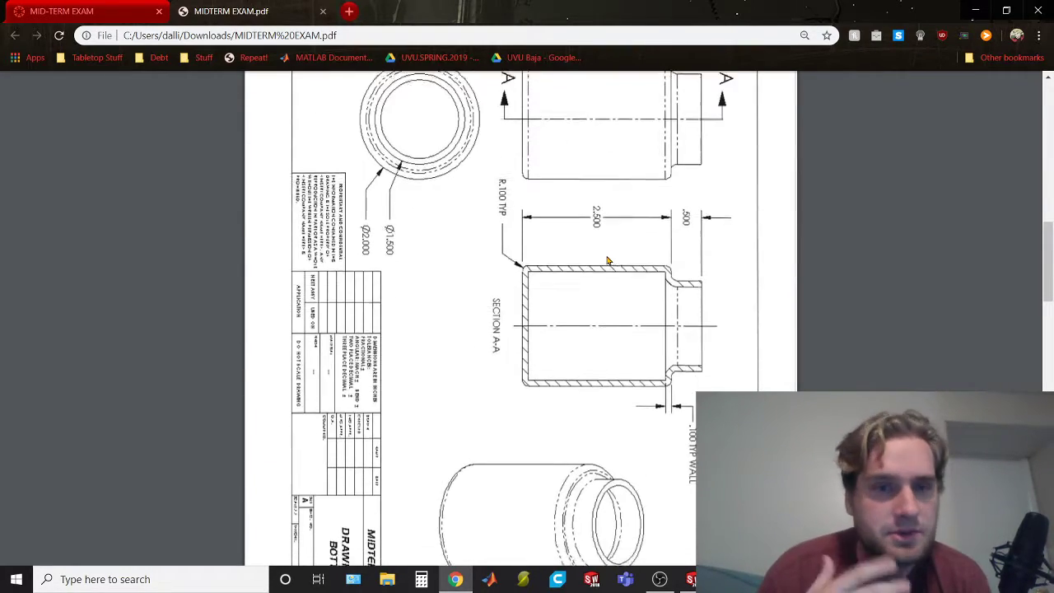
{"action": "scroll", "coordinate": [607, 260], "scroll_direction": "up", "scroll_amount": 1}
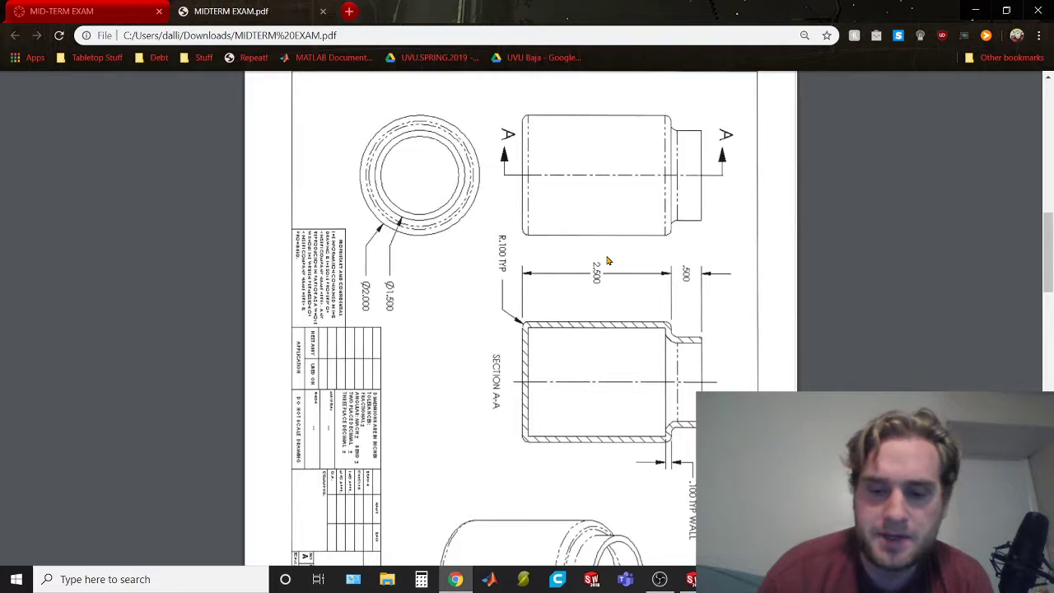
Rotate the exam PDF pages counterclockwise so the bottle drawing reads upright
{"action": "key", "text": "ctrl+bracketleft"}
{"action": "scroll", "coordinate": [606, 260], "scroll_direction": "down", "scroll_amount": 1}
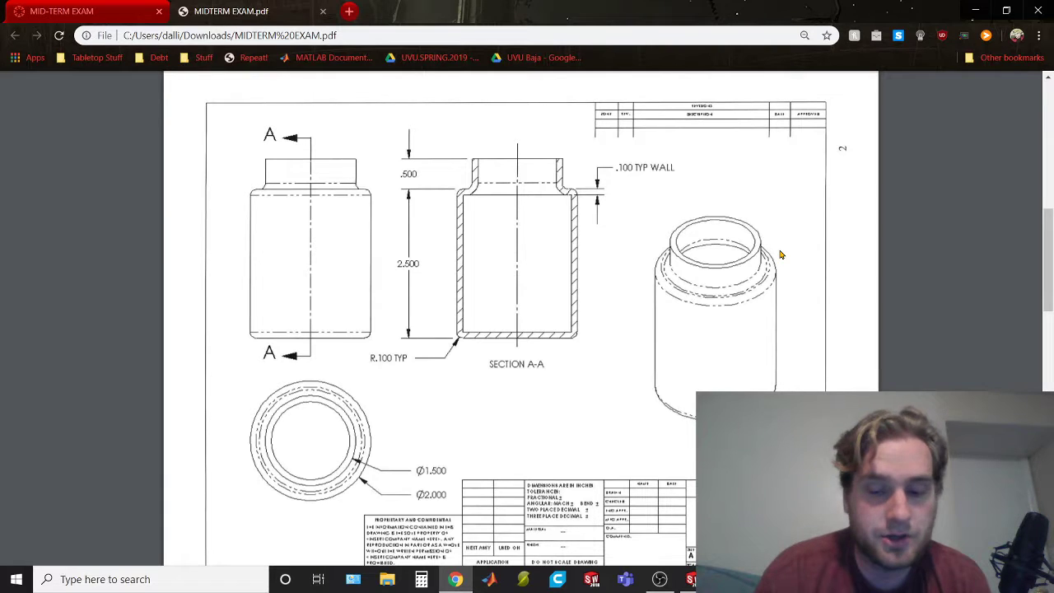
{"action": "key", "text": "ctrl+bracketleft"}
{"action": "key", "text": "ctrl+bracketleft"}
{"action": "key", "text": "ctrl+bracketleft"}
{"action": "key", "text": "ctrl+bracketleft"}
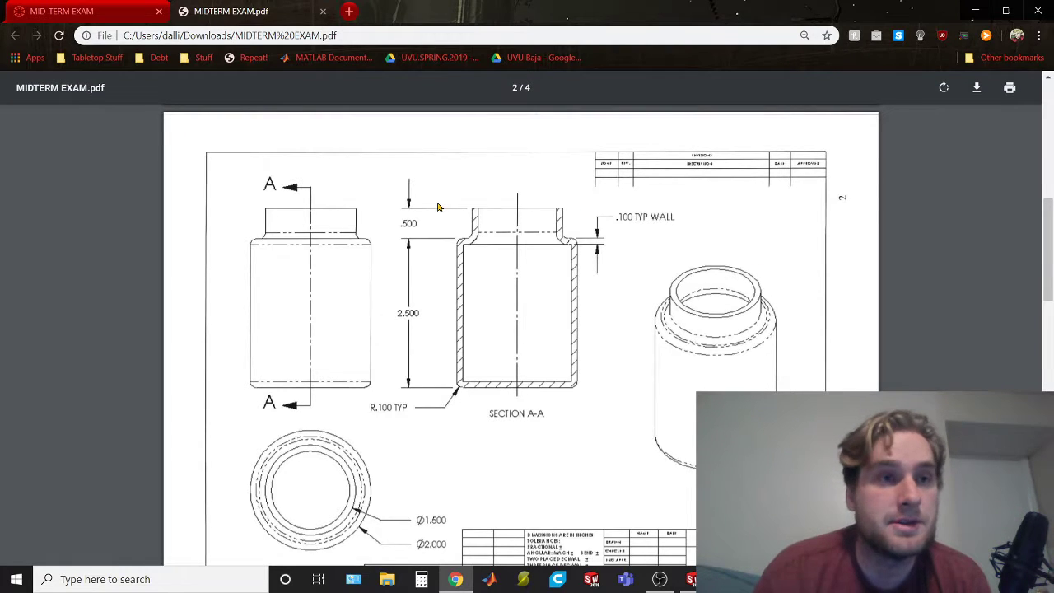
{"action": "scroll", "coordinate": [438, 207], "scroll_direction": "down", "scroll_amount": 1}
{"action": "scroll", "coordinate": [438, 207], "scroll_direction": "up", "scroll_amount": 1}
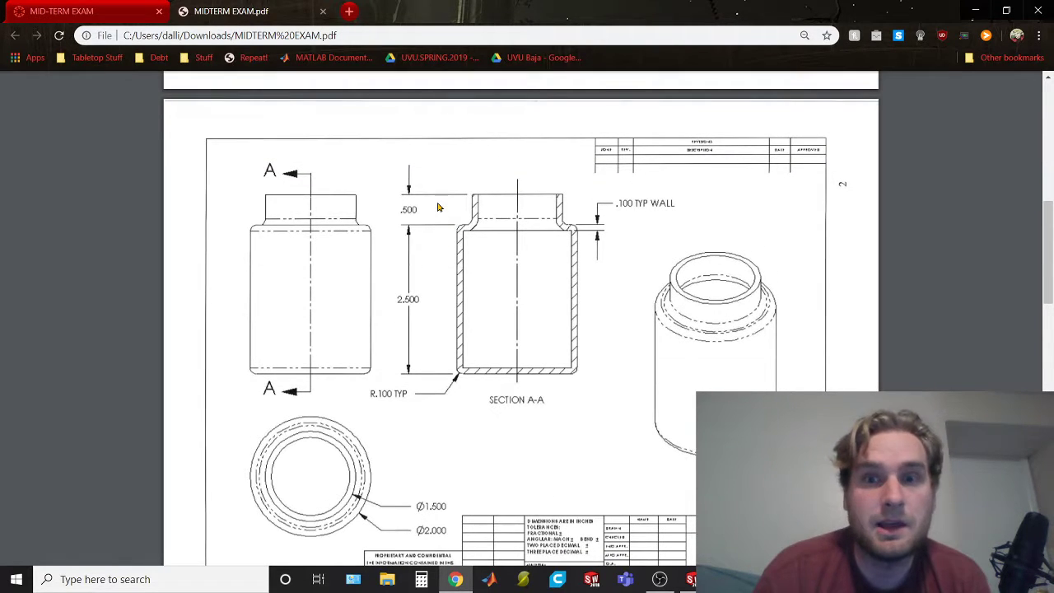
Turn the exam pages back to revisit the cover page, and rotate them upright again for the bottle drawing
{"action": "key", "text": "ctrl+bracketright"}
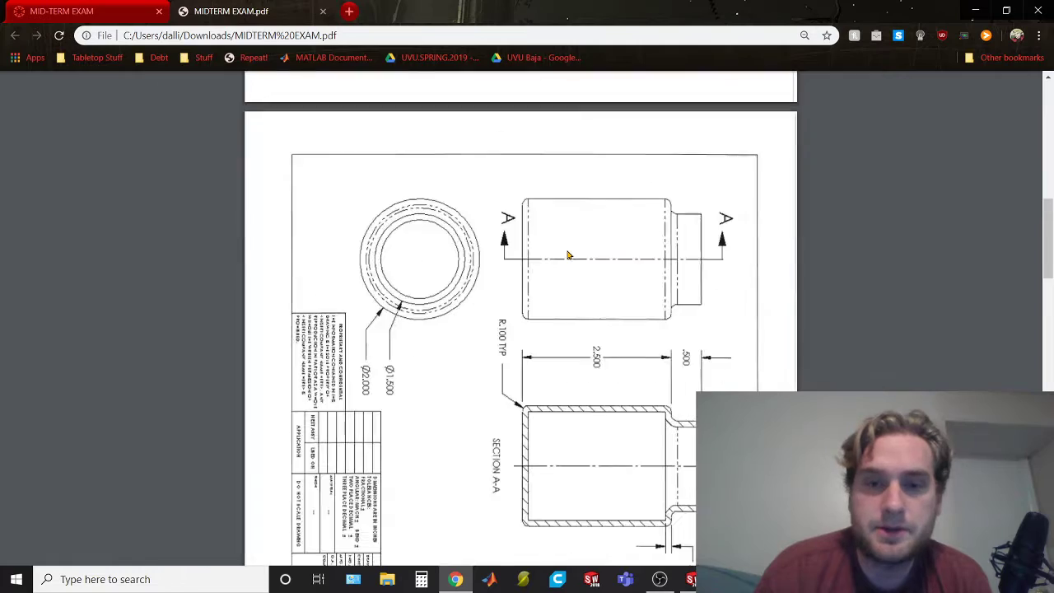
{"action": "scroll", "coordinate": [568, 255], "scroll_direction": "up", "scroll_amount": 9}
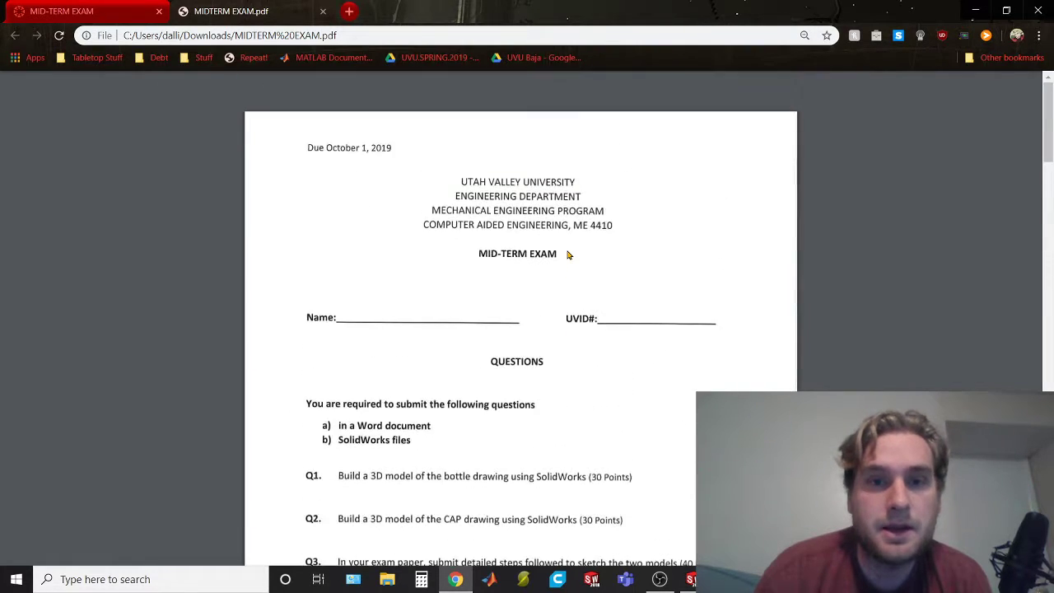
{"action": "scroll", "coordinate": [568, 255], "scroll_direction": "down", "scroll_amount": 9}
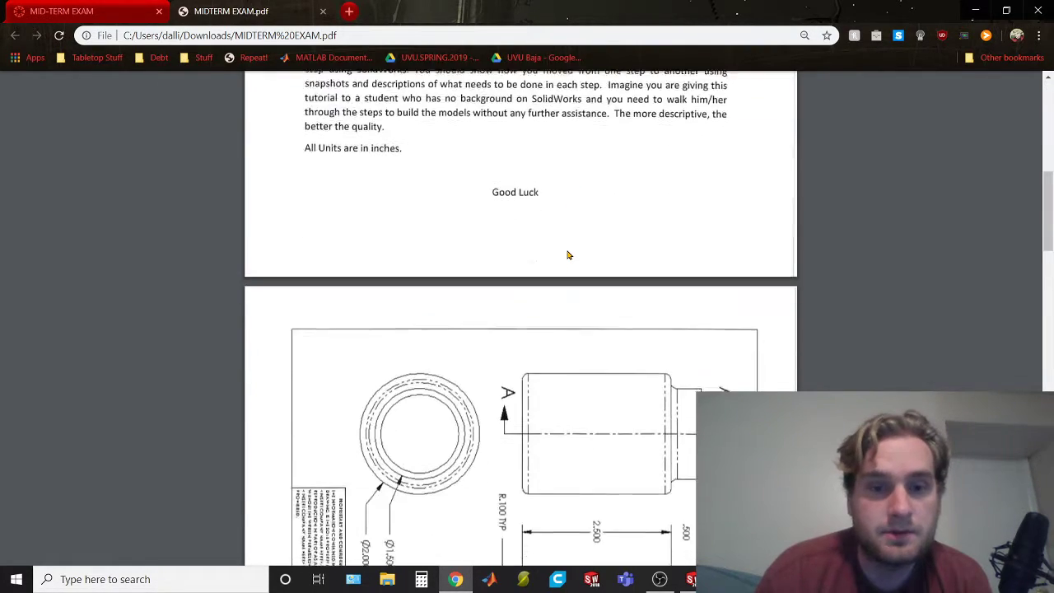
{"action": "scroll", "coordinate": [568, 255], "scroll_direction": "down", "scroll_amount": 1}
{"action": "key", "text": "ctrl+bracketleft"}
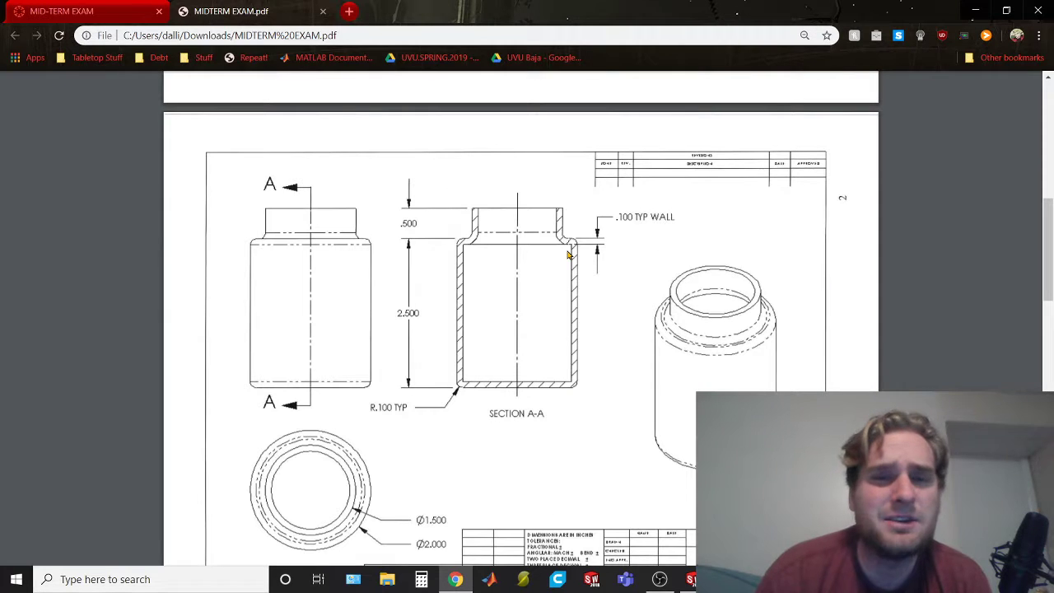
Look through the cap and assembly drawings, and return to the bottle drawing
{"action": "scroll", "coordinate": [568, 255], "scroll_direction": "down", "scroll_amount": 1}
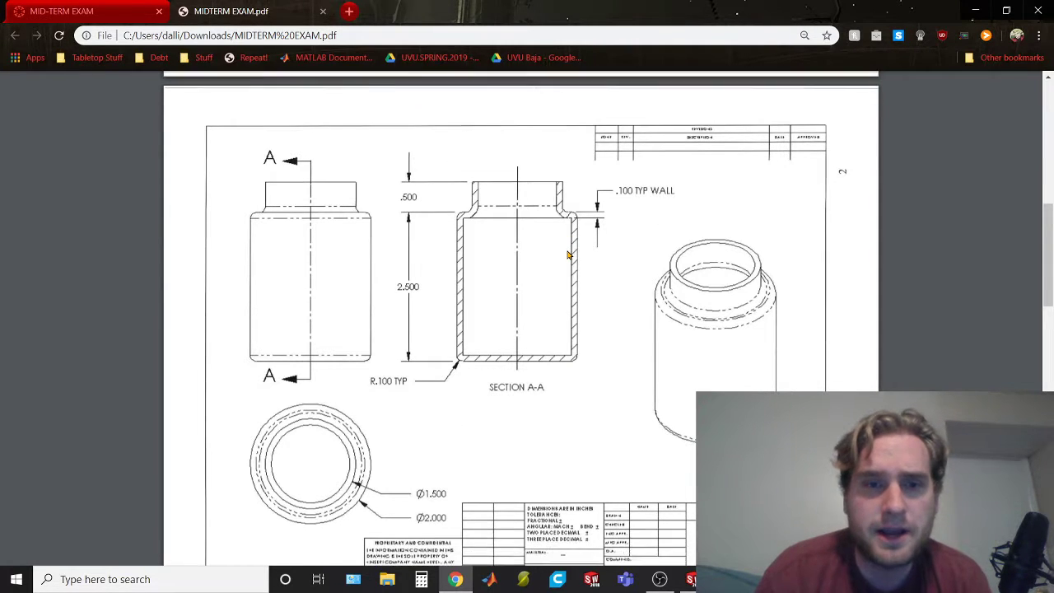
{"action": "scroll", "coordinate": [568, 256], "scroll_direction": "down", "scroll_amount": 9}
{"action": "scroll", "coordinate": [568, 255], "scroll_direction": "down", "scroll_amount": 20}
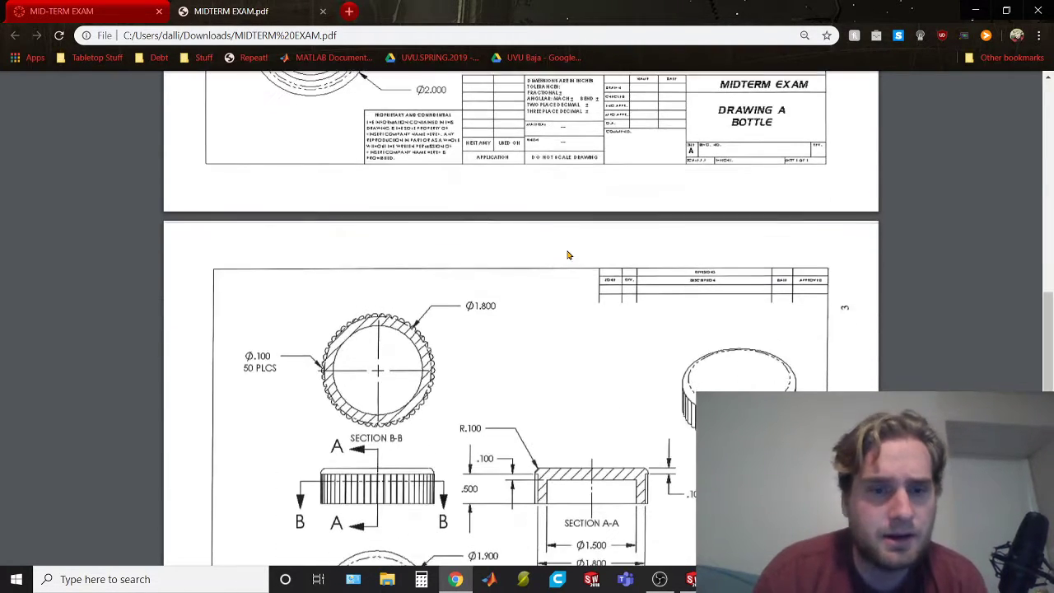
{"action": "scroll", "coordinate": [568, 255], "scroll_direction": "down", "scroll_amount": 2}
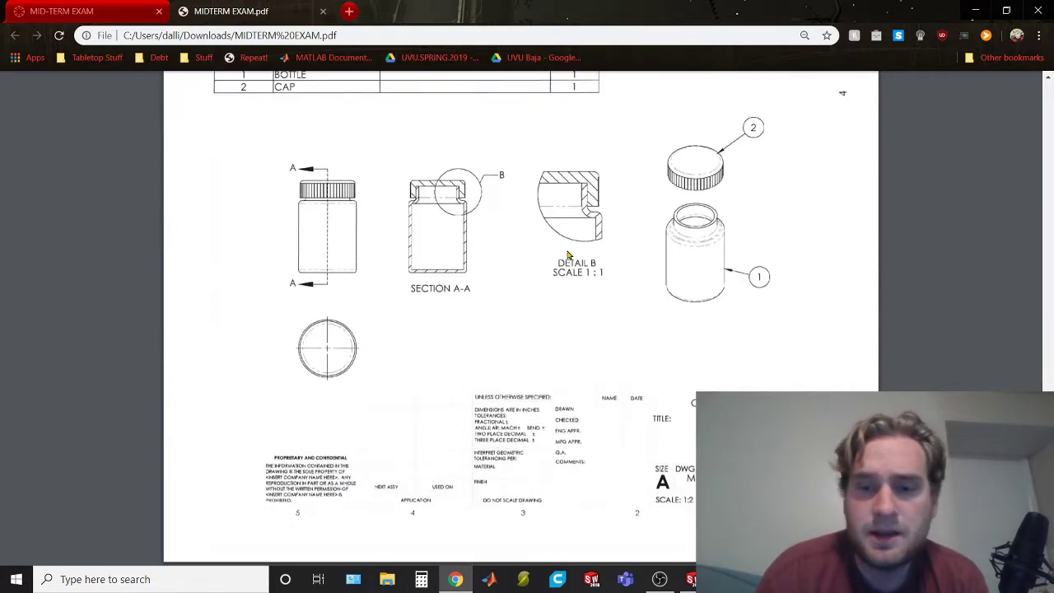
{"action": "scroll", "coordinate": [568, 255], "scroll_direction": "up", "scroll_amount": 20}
{"action": "scroll", "coordinate": [568, 255], "scroll_direction": "up", "scroll_amount": 20}
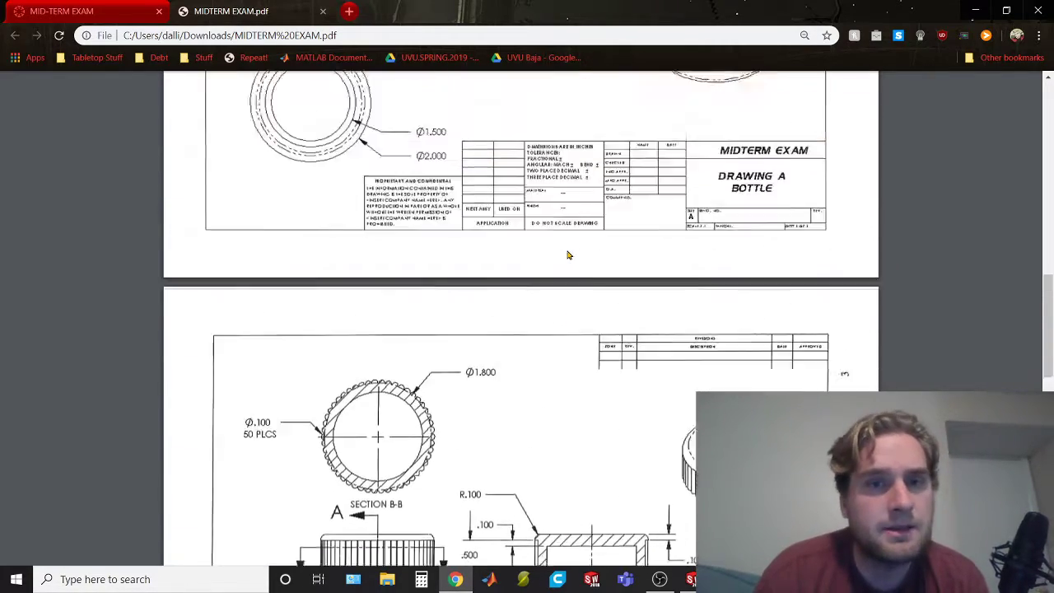
{"action": "scroll", "coordinate": [812, 255], "scroll_direction": "up", "scroll_amount": 2, "text": "ctrl"}
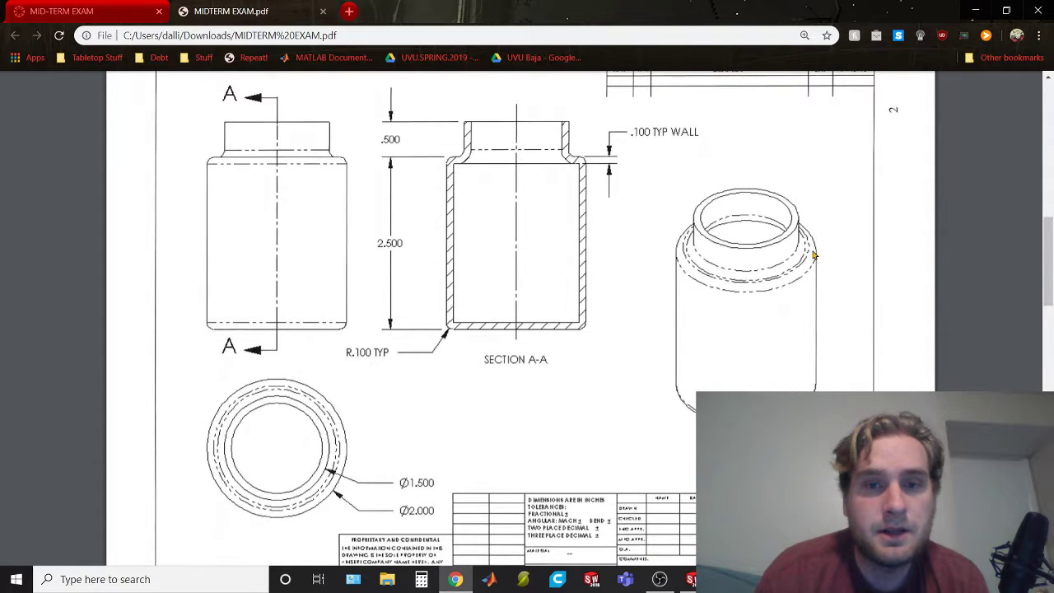
{"action": "scroll", "coordinate": [813, 255], "scroll_direction": "down", "scroll_amount": 1, "text": "ctrl"}
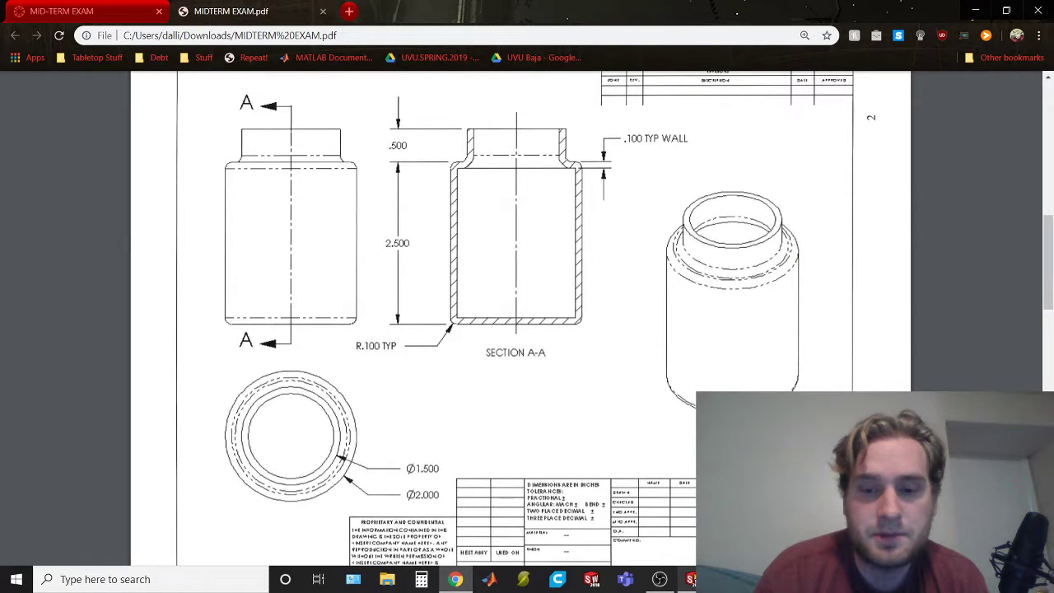
Switch to SOLIDWORKS and create a new part document
{"action": "left_click", "coordinate": [690, 579]}
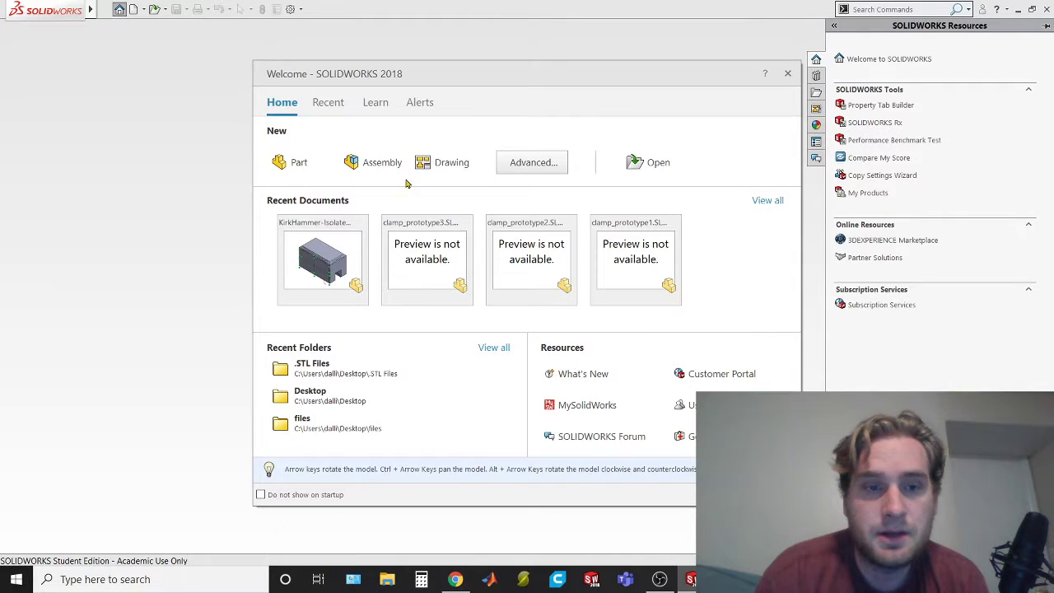
{"action": "left_click", "coordinate": [288, 161]}
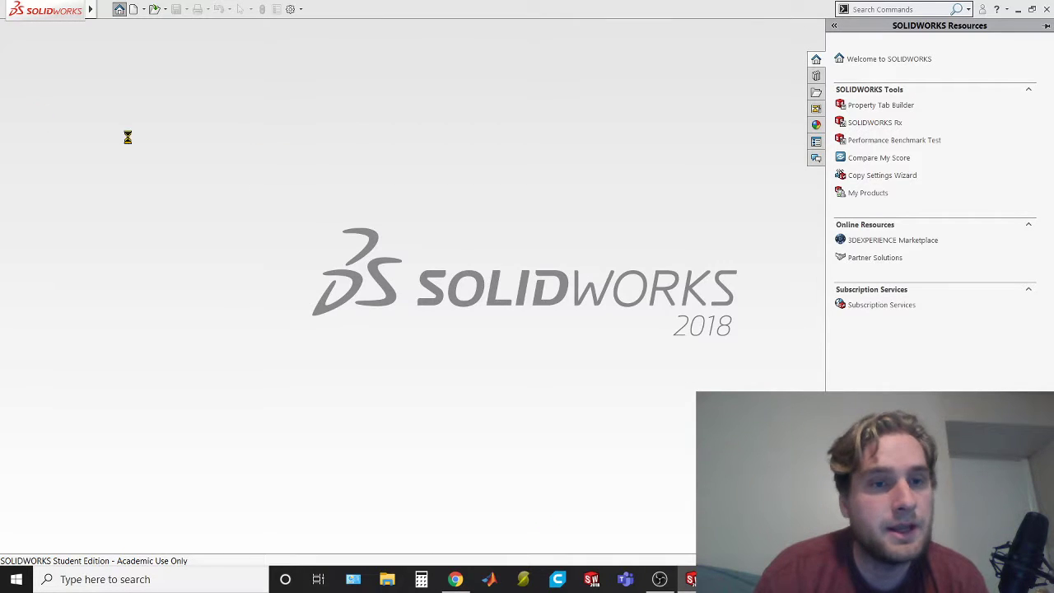
Switch back to the exam PDF in Chrome and examine the bottle's section A-A and its dimensions
{"action": "key", "text": "alt+Tab"}
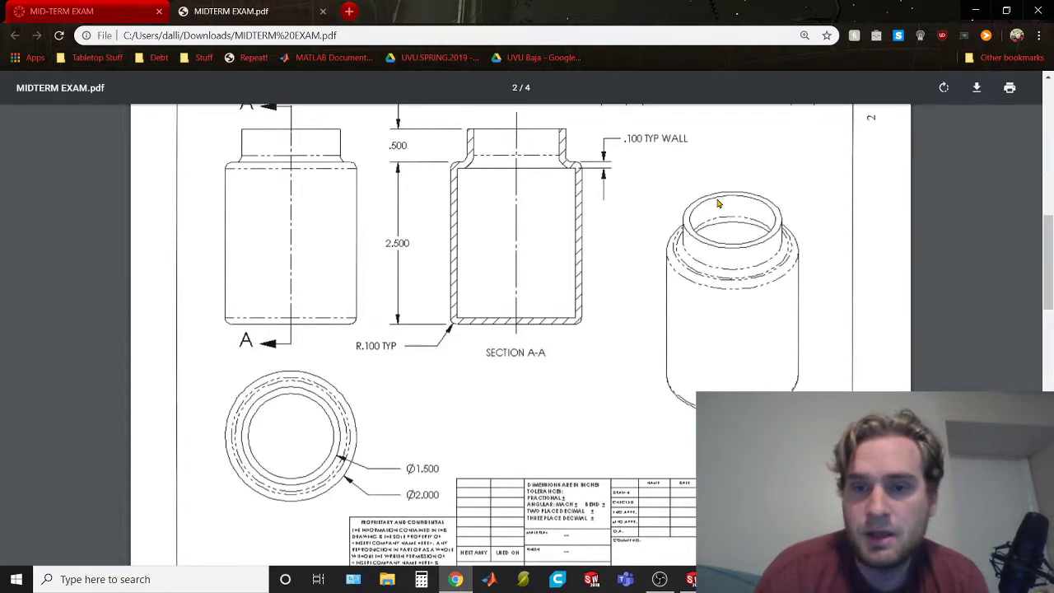
{"action": "scroll", "coordinate": [745, 279], "scroll_direction": "up", "scroll_amount": 1}
{"action": "scroll", "coordinate": [745, 279], "scroll_direction": "up", "scroll_amount": 1}
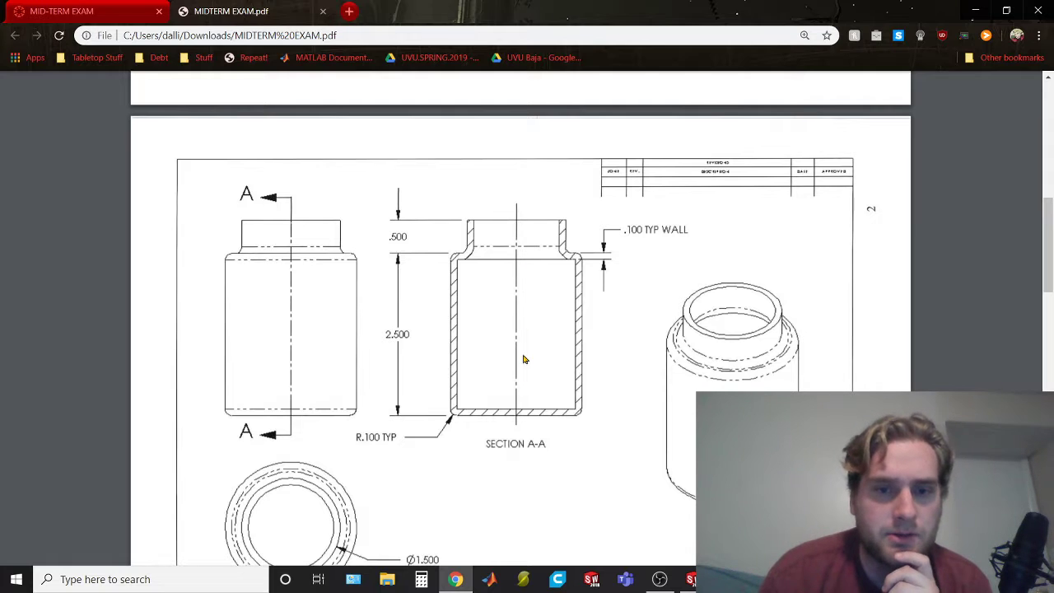
{"action": "key", "text": "ctrl"}
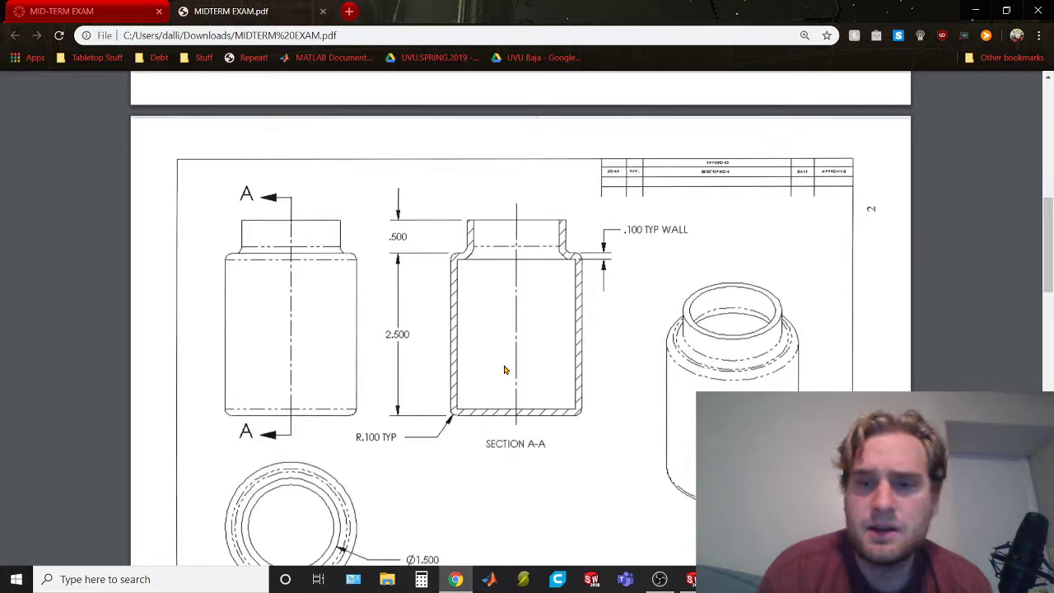
{"action": "scroll", "coordinate": [505, 370], "scroll_direction": "down", "scroll_amount": 2}
{"action": "scroll", "coordinate": [505, 370], "scroll_direction": "up", "scroll_amount": 1}
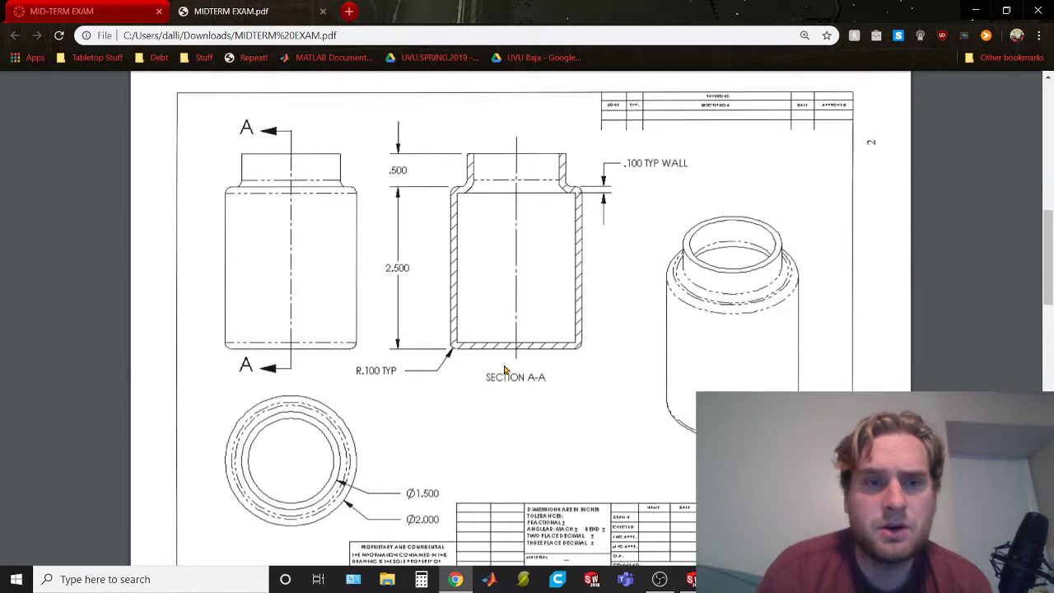
Switch to SOLIDWORKS and sketch a vertical centerline upward from the origin on the Front Plane
{"action": "key", "text": "alt+Tab"}
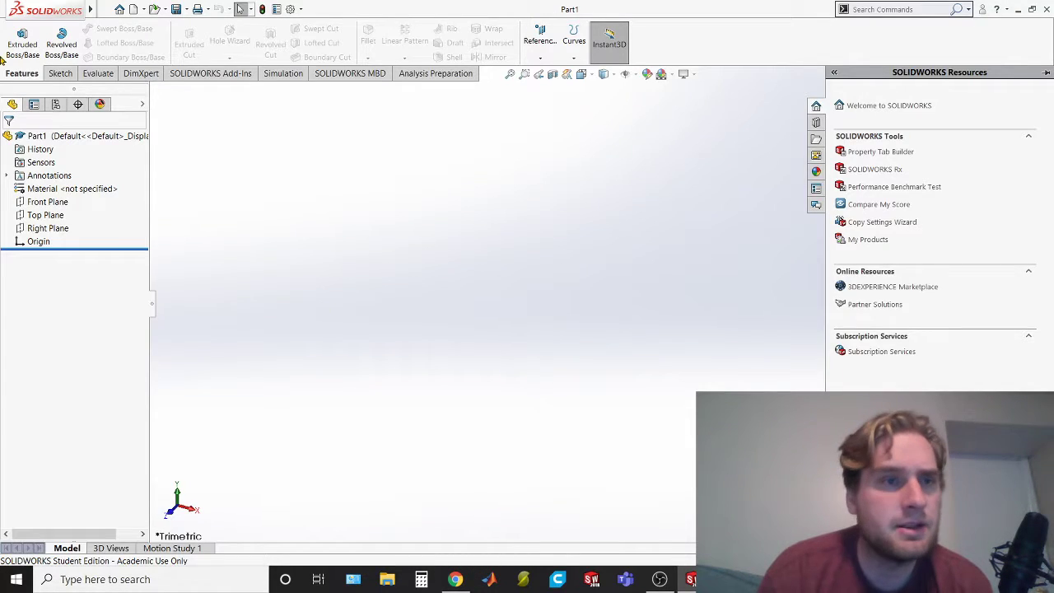
{"action": "left_click", "coordinate": [66, 73]}
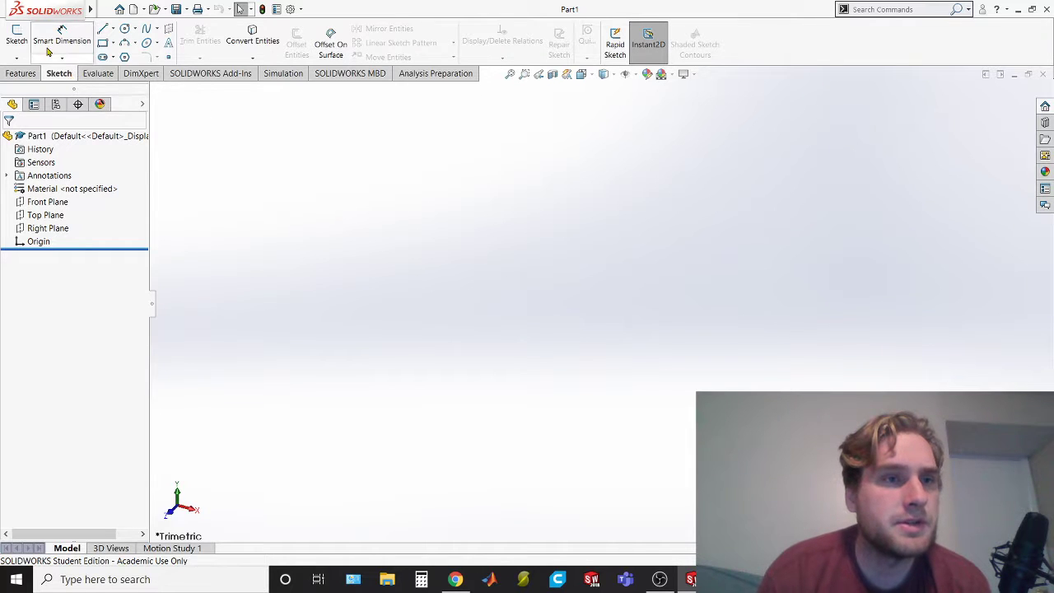
{"action": "left_click", "coordinate": [114, 30]}
{"action": "left_click", "coordinate": [123, 56]}
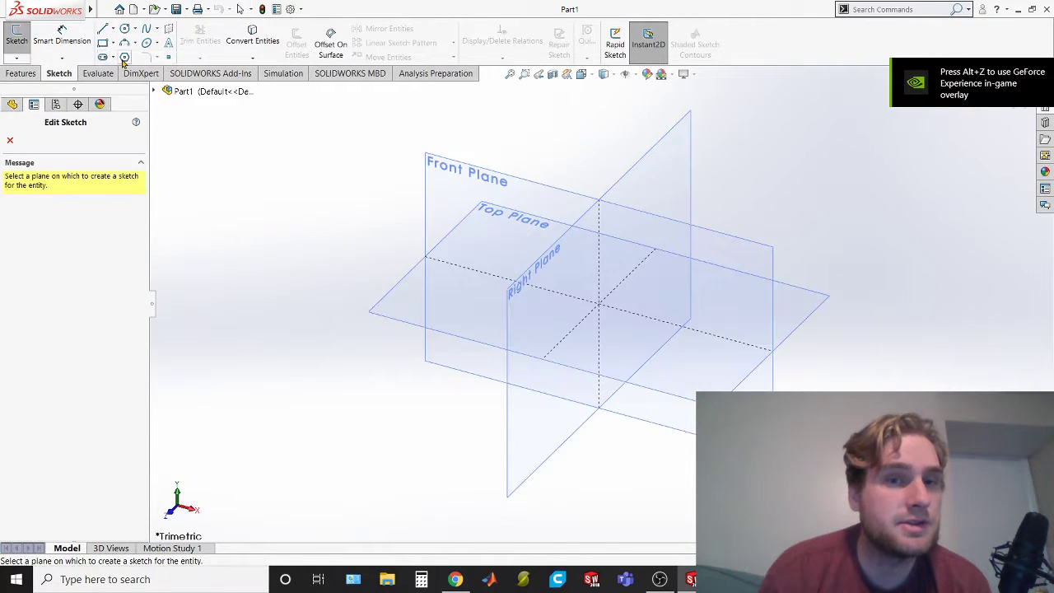
{"action": "left_click", "coordinate": [462, 204]}
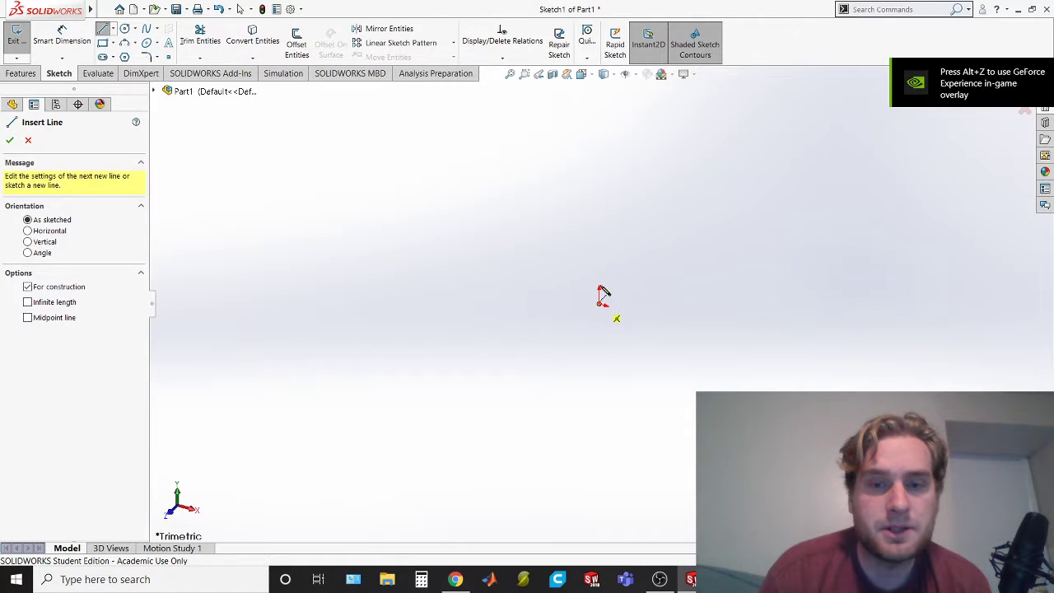
{"action": "left_click", "coordinate": [600, 290]}
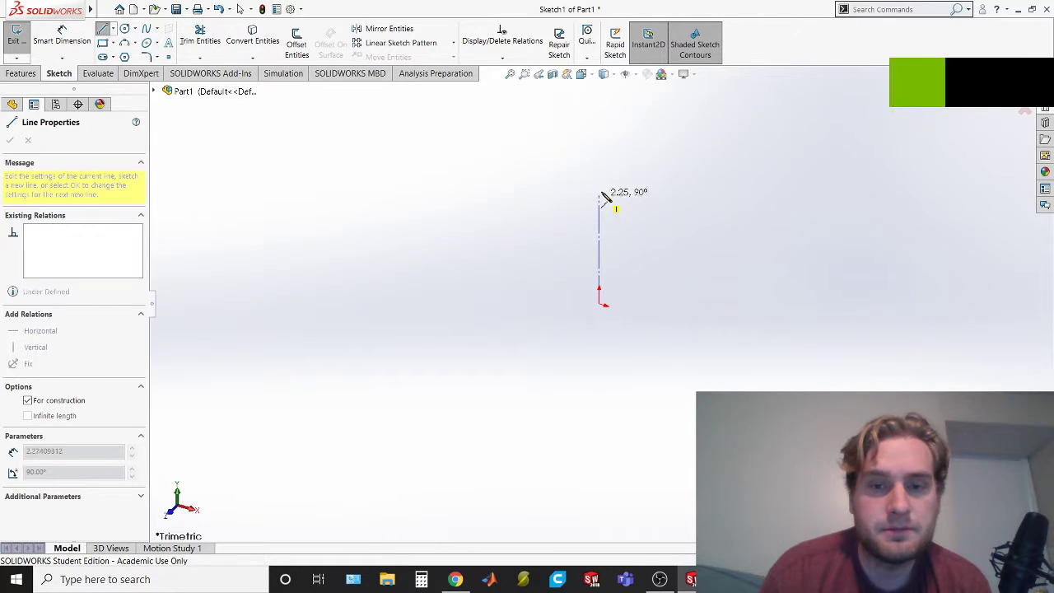
{"action": "left_click", "coordinate": [599, 137]}
{"action": "key", "text": "Escape"}
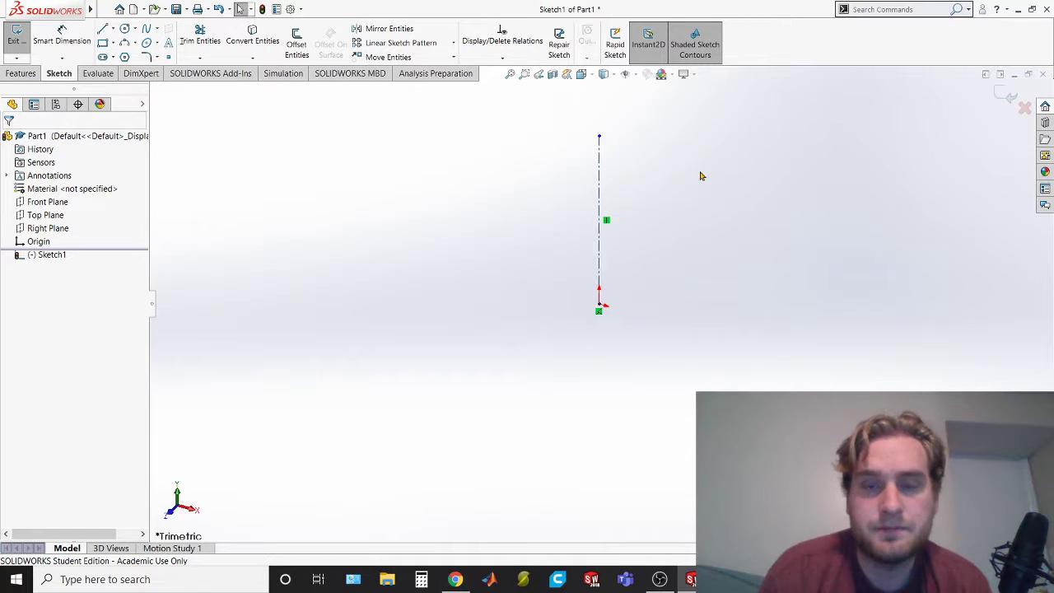
Orient the view normal to Sketch1, seen from the front side
{"action": "right_click", "coordinate": [54, 260]}
{"action": "left_click", "coordinate": [80, 241]}
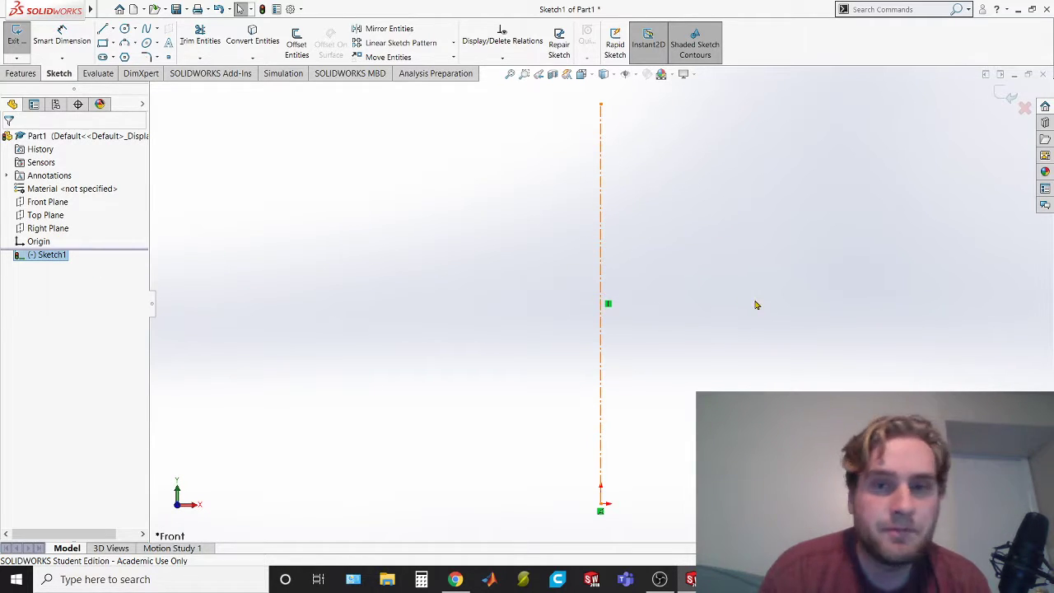
{"action": "key", "text": "Escape"}
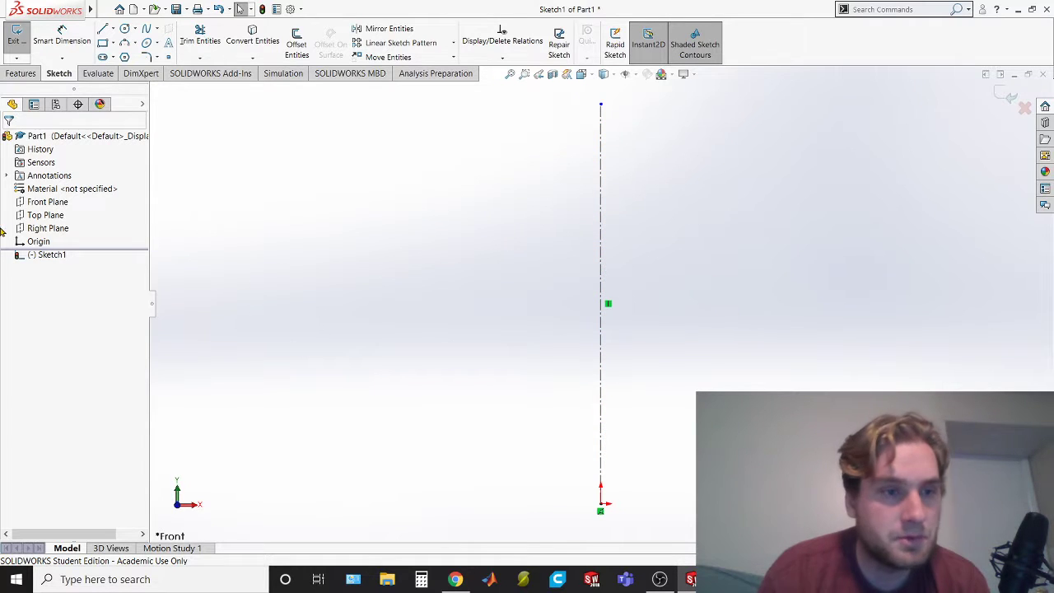
{"action": "right_click", "coordinate": [47, 254]}
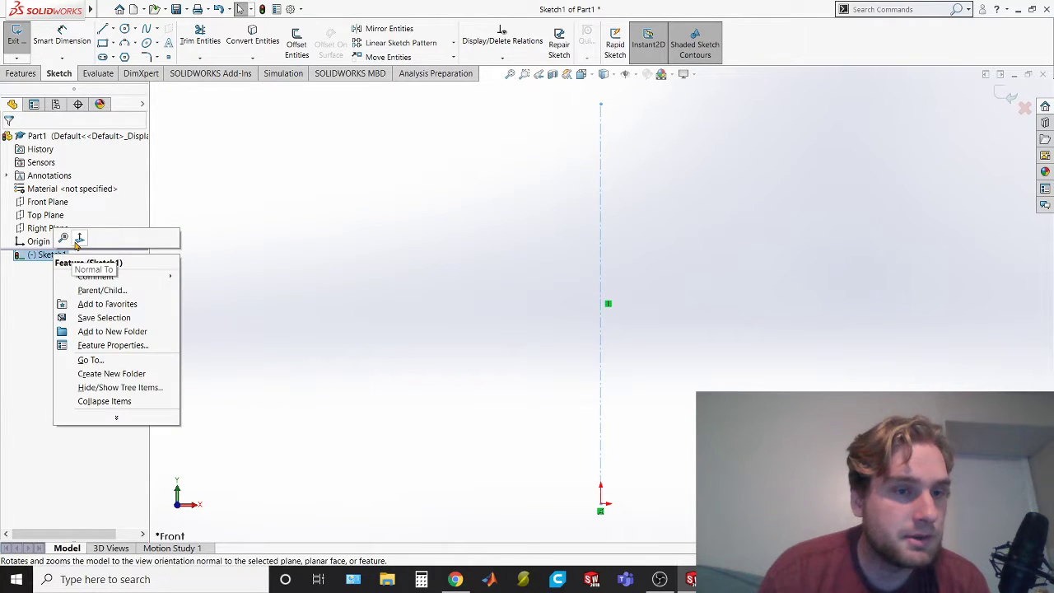
{"action": "left_click", "coordinate": [77, 239]}
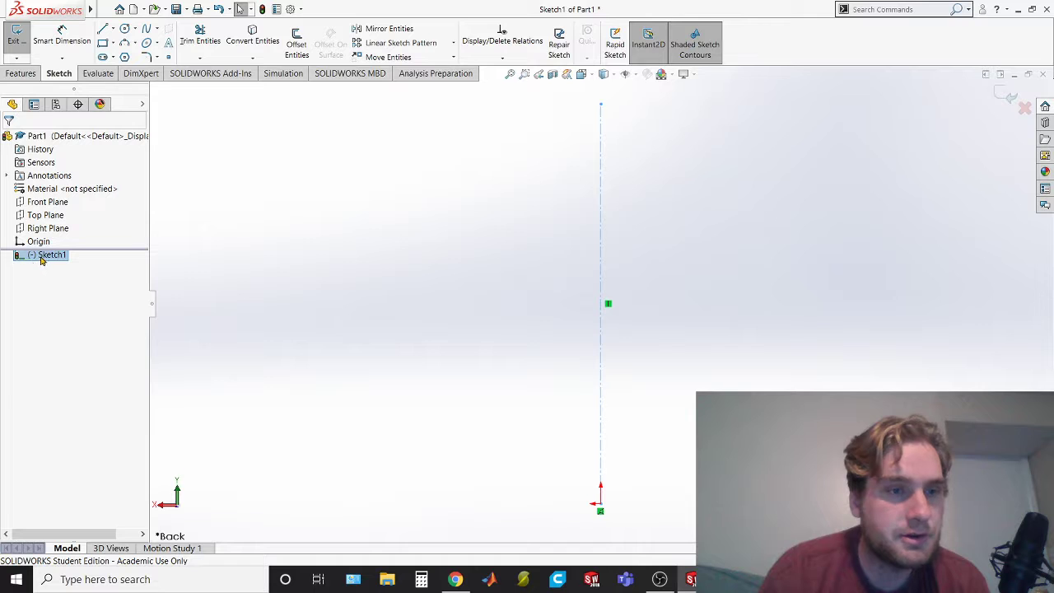
{"action": "right_click", "coordinate": [40, 259]}
{"action": "left_click", "coordinate": [66, 241]}
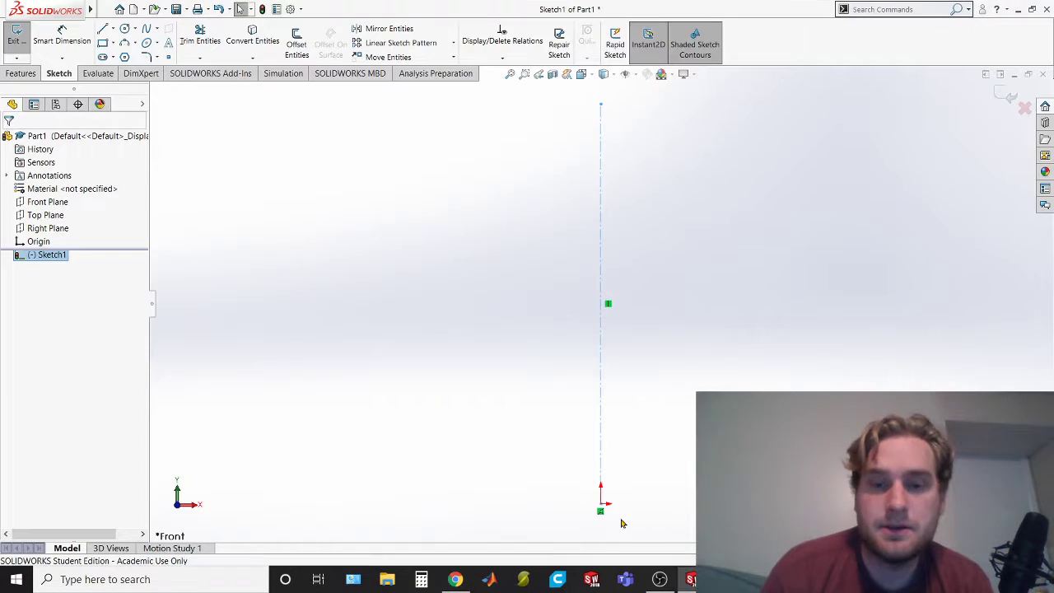
{"action": "left_click", "coordinate": [601, 488]}
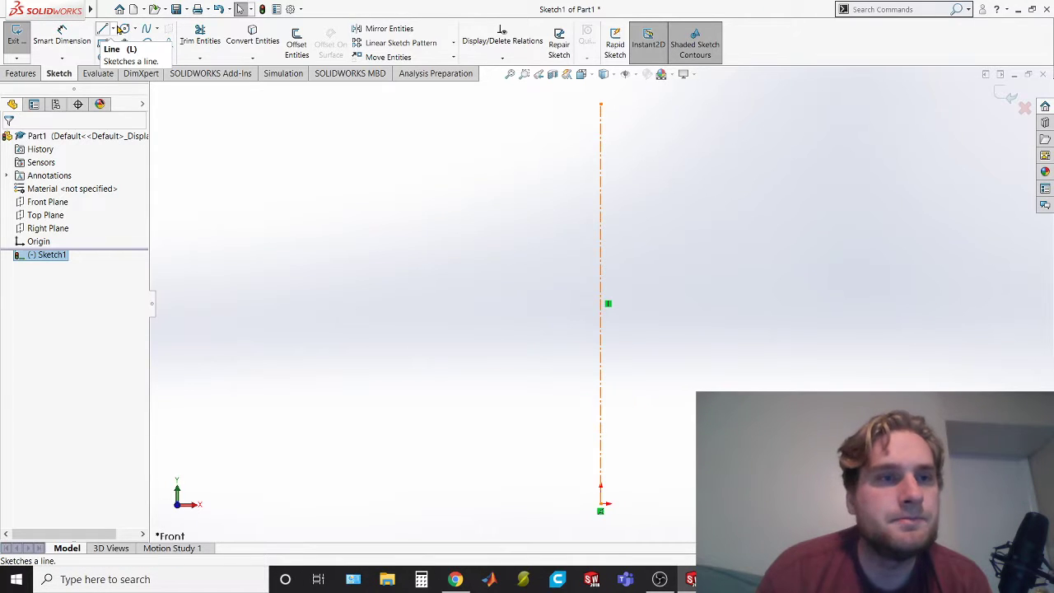
{"action": "left_click", "coordinate": [105, 31]}
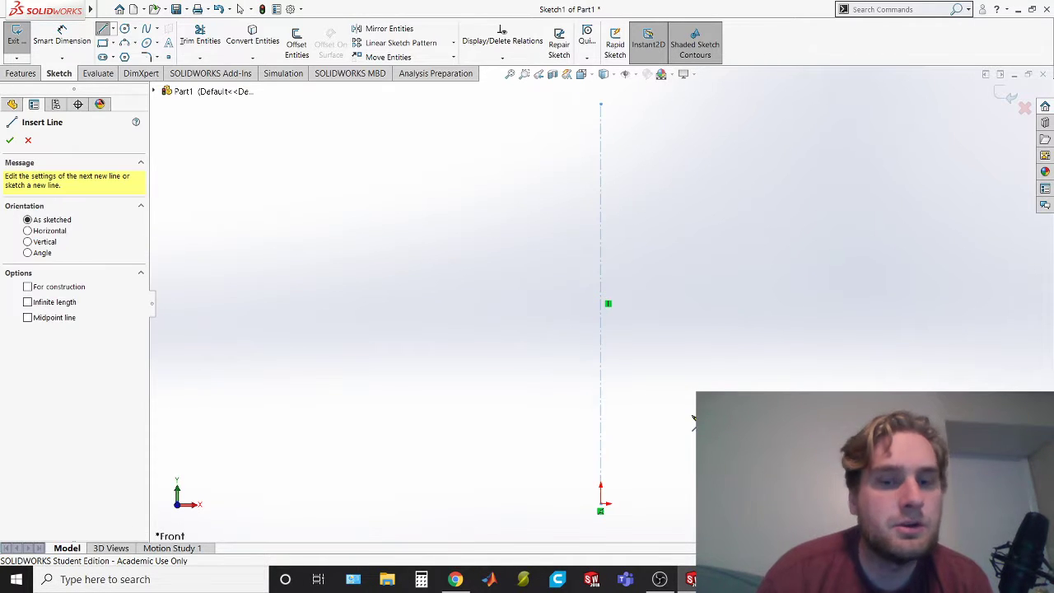
{"action": "left_click", "coordinate": [601, 511]}
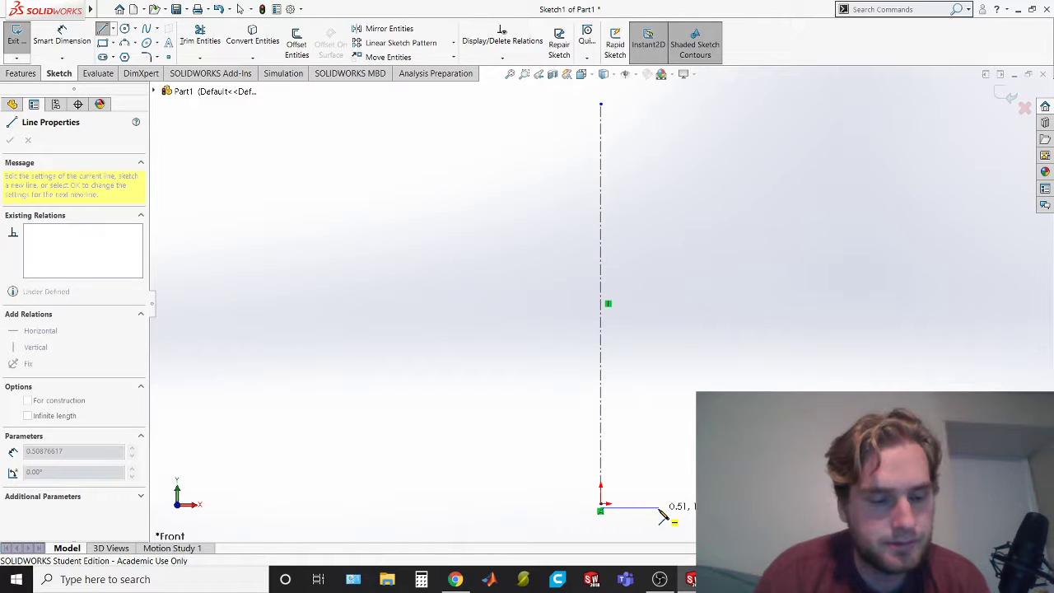
{"action": "key", "text": "ctrl+z"}
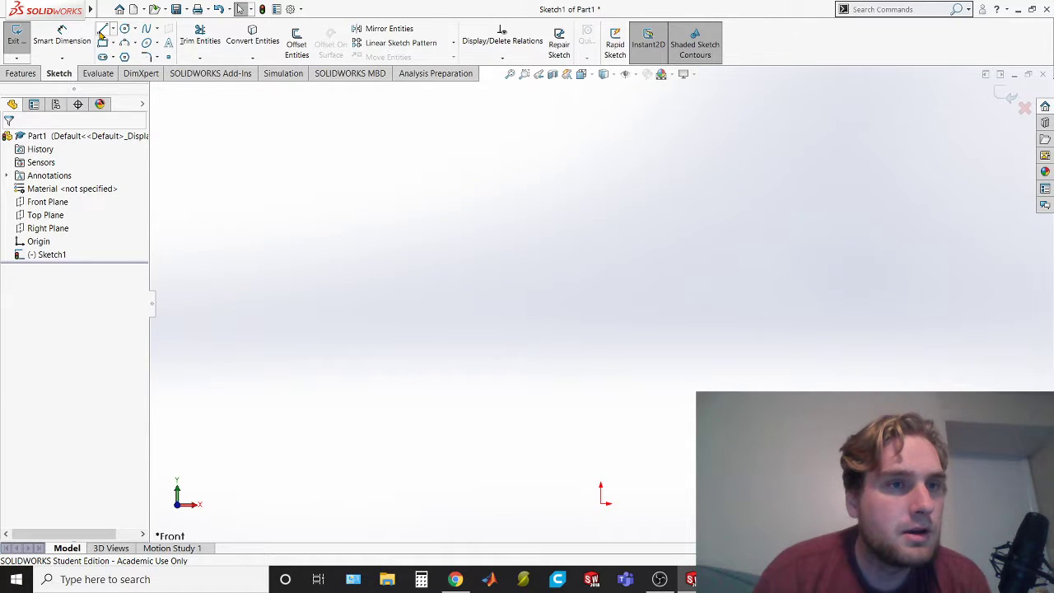
{"action": "left_click", "coordinate": [102, 31]}
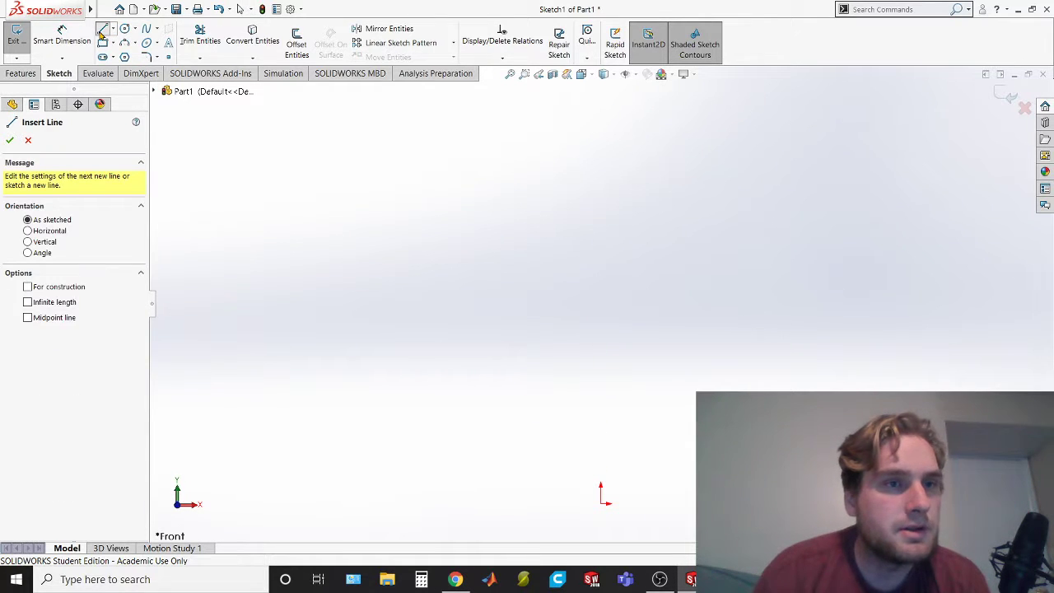
{"action": "left_click", "coordinate": [603, 503]}
{"action": "key", "text": "Escape"}
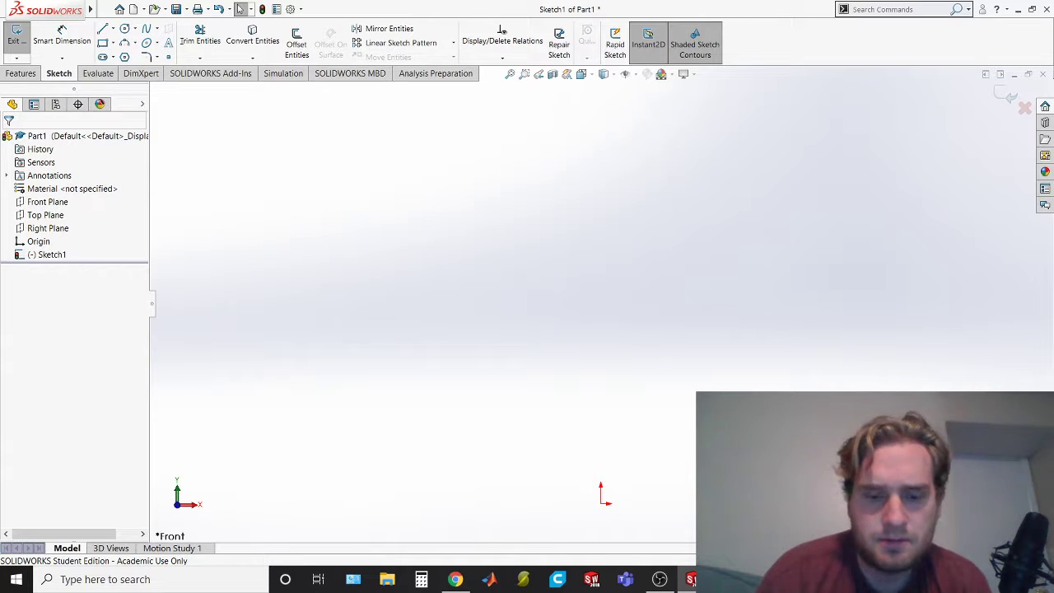
{"action": "key", "text": "ctrl+y"}
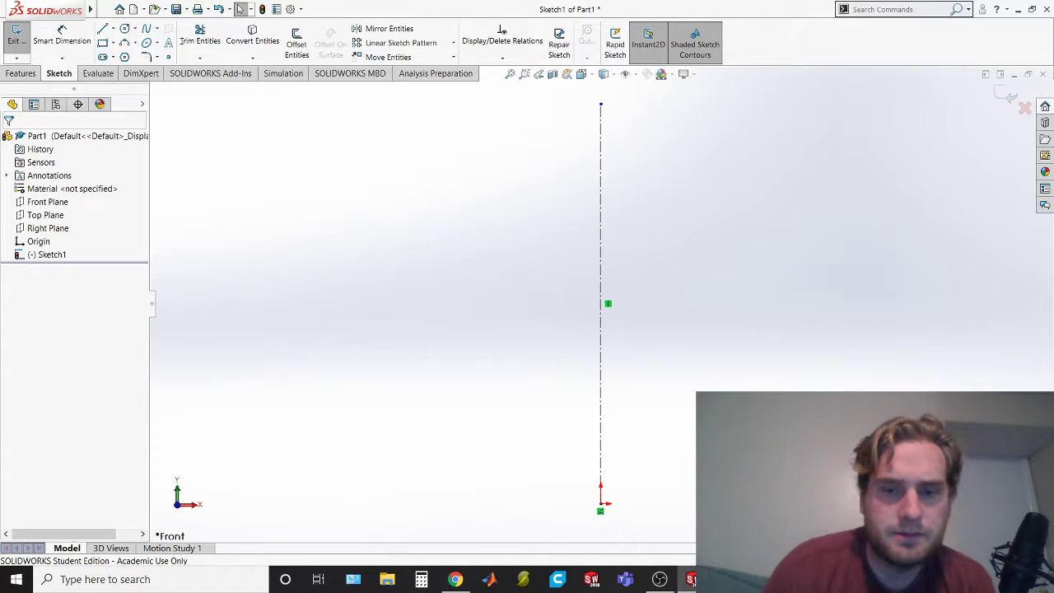
Sketch a half-profile from the origin: base about 1.57 in, vertical side, inward shoulder about 0.89 in and vertical neck about 0.78 in
{"action": "left_click", "coordinate": [102, 29]}
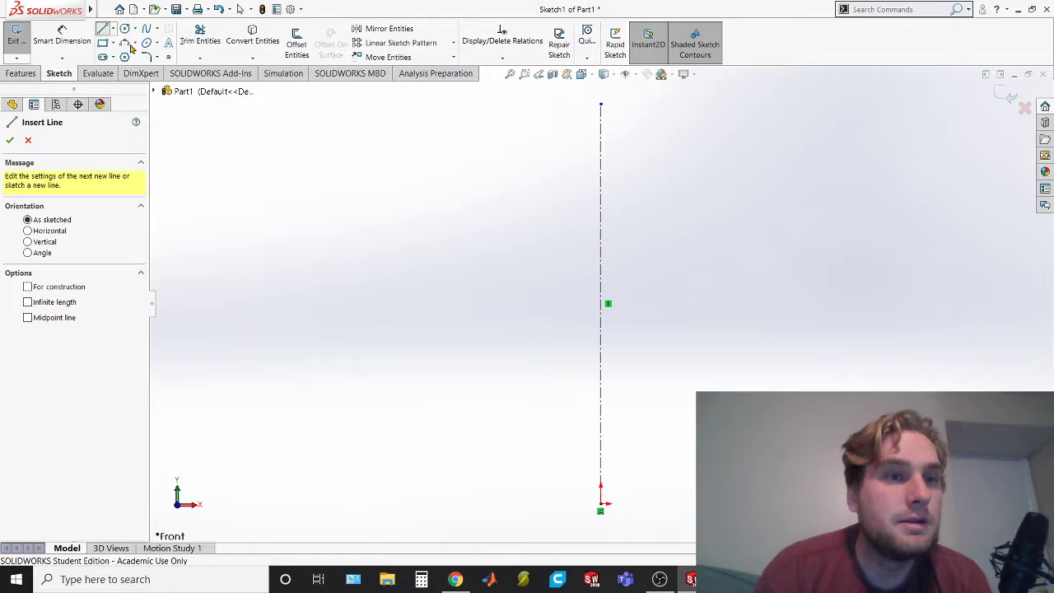
{"action": "left_click", "coordinate": [601, 504]}
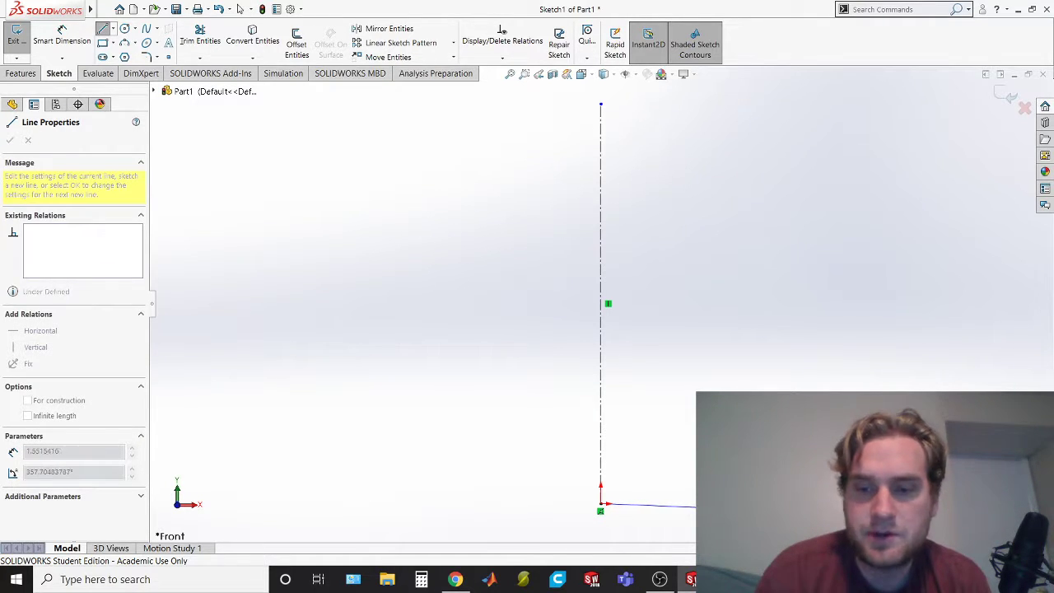
{"action": "left_click", "coordinate": [690, 505]}
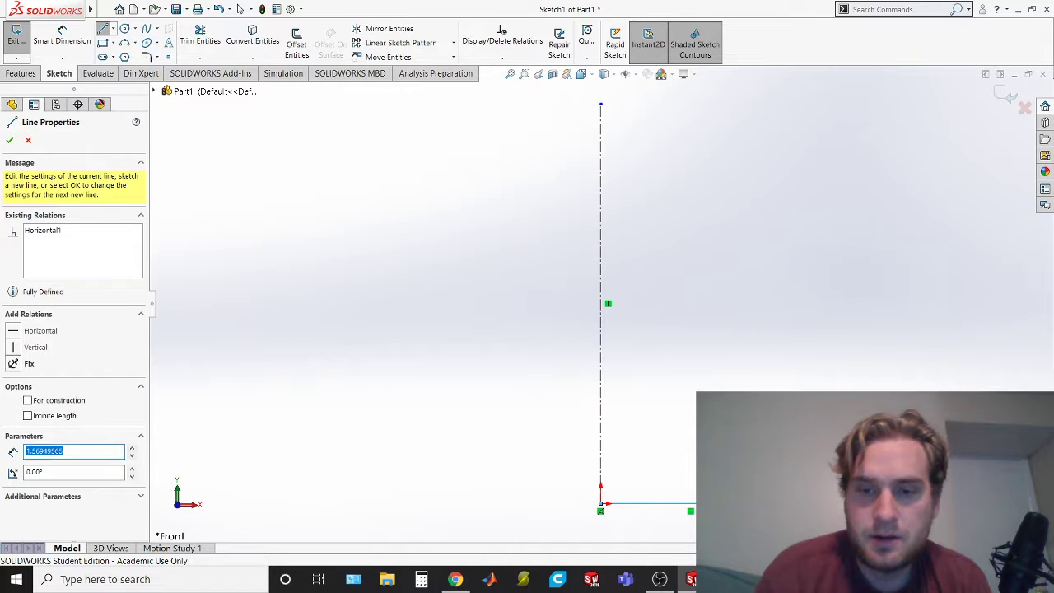
{"action": "left_click", "coordinate": [781, 269]}
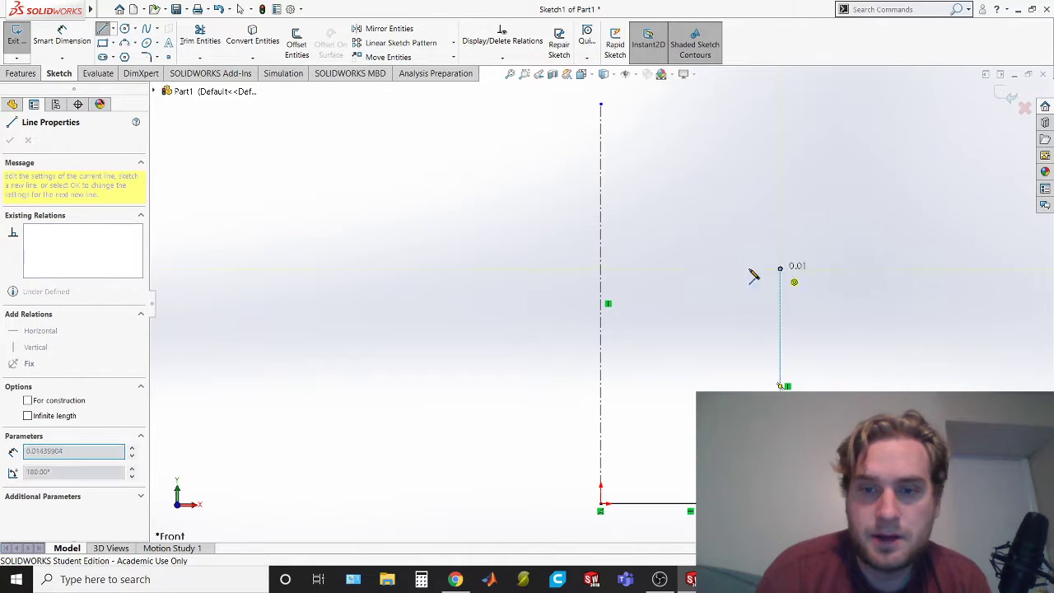
{"action": "left_click", "coordinate": [680, 272]}
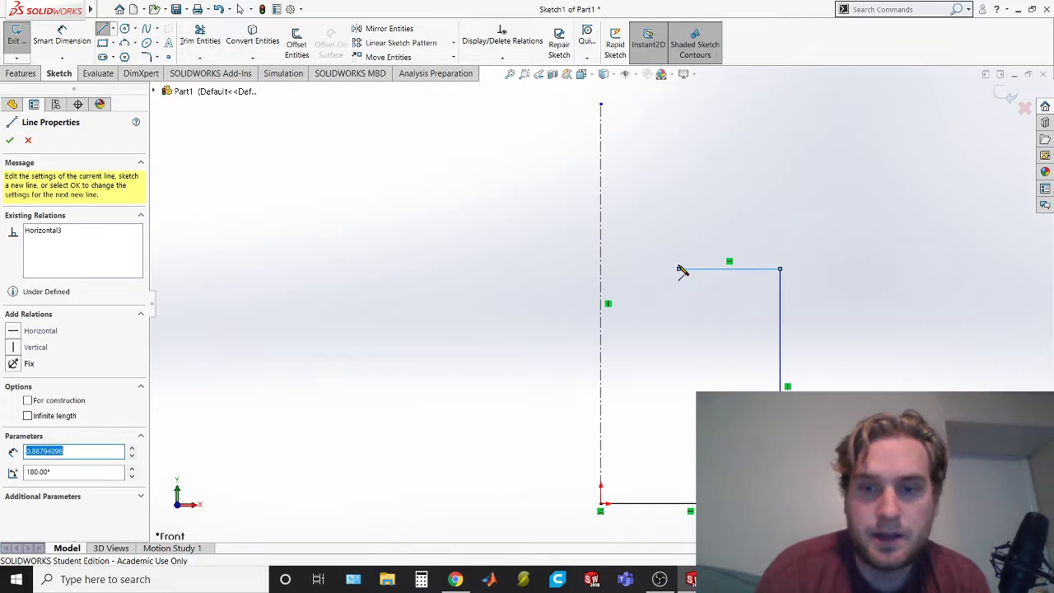
{"action": "left_click", "coordinate": [678, 180]}
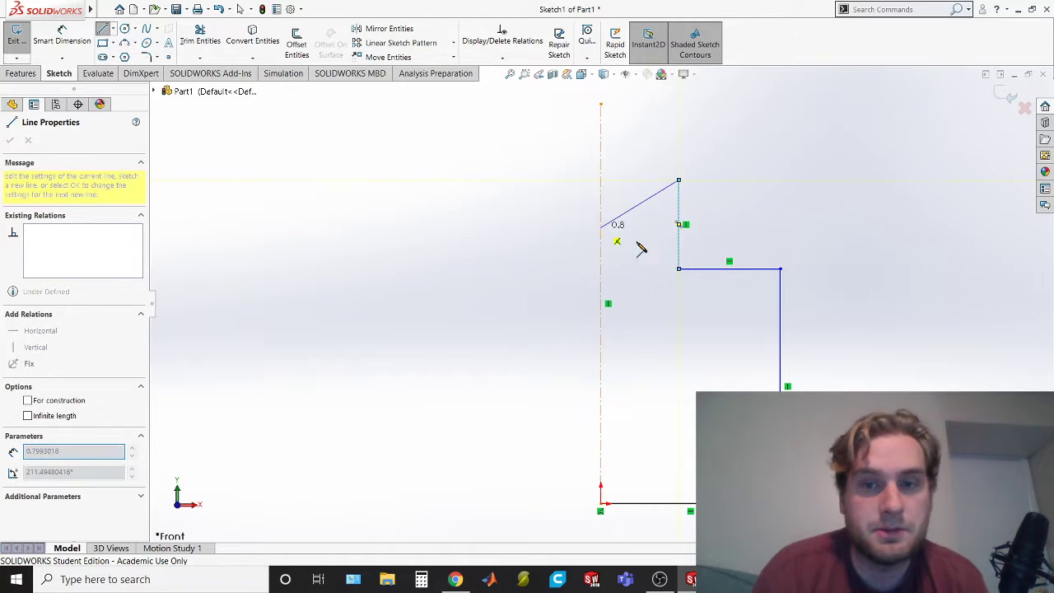
{"action": "key", "text": "Escape"}
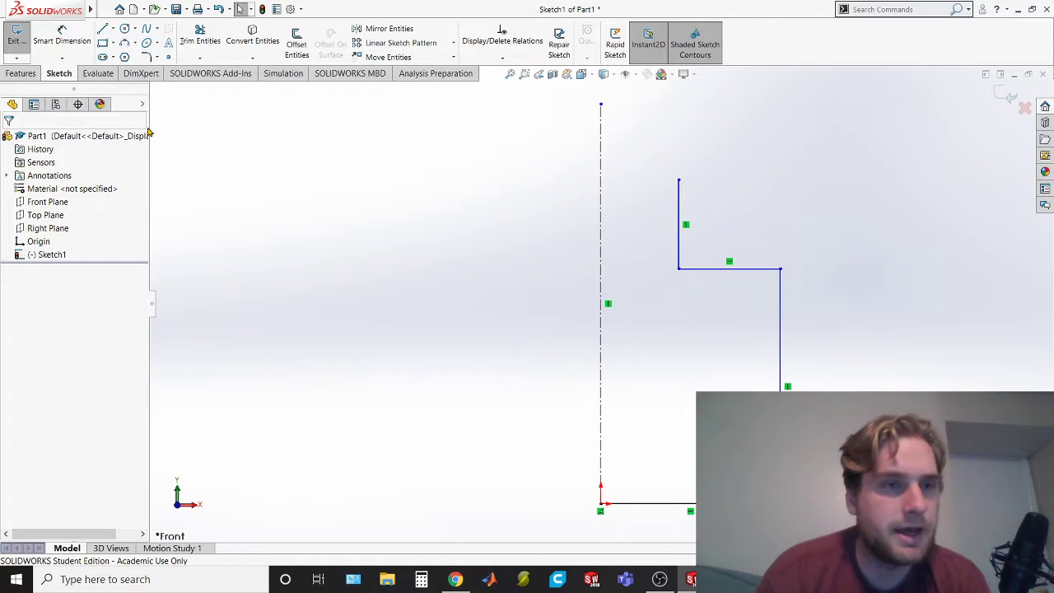
Check the neck height in the exam PDF and dimension the vertical neck line in SOLIDWORKS as 0.5 in
{"action": "key", "text": "alt+Tab"}
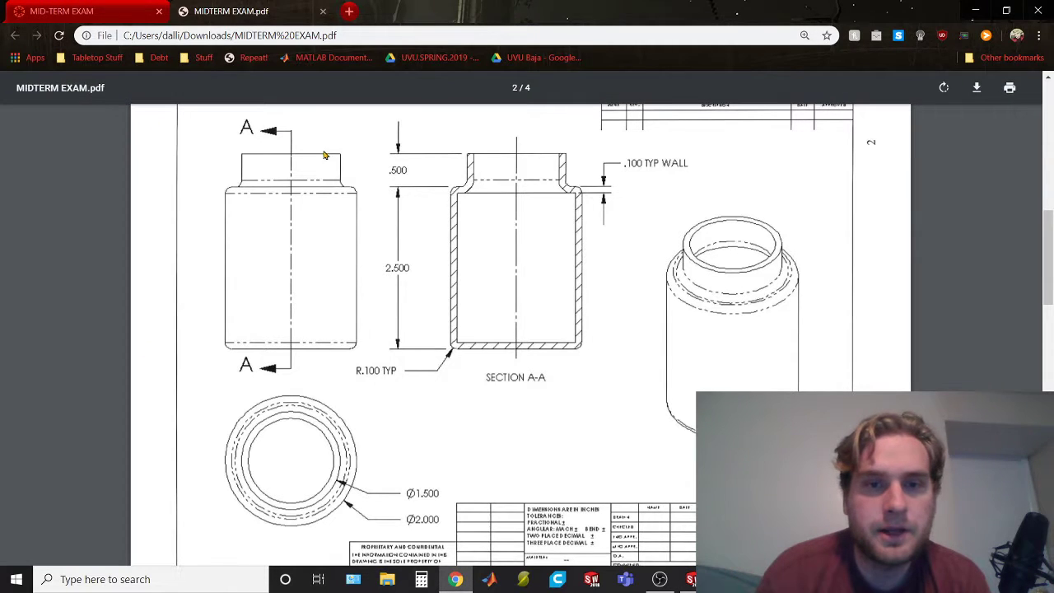
{"action": "key", "text": "alt+Tab"}
{"action": "left_click", "coordinate": [62, 32]}
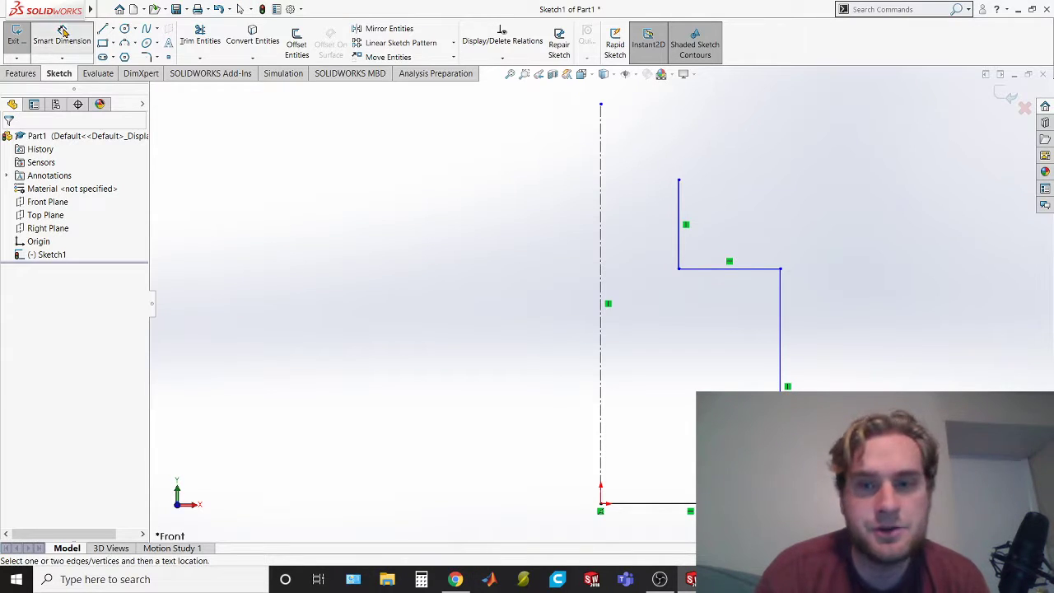
{"action": "left_click", "coordinate": [680, 219]}
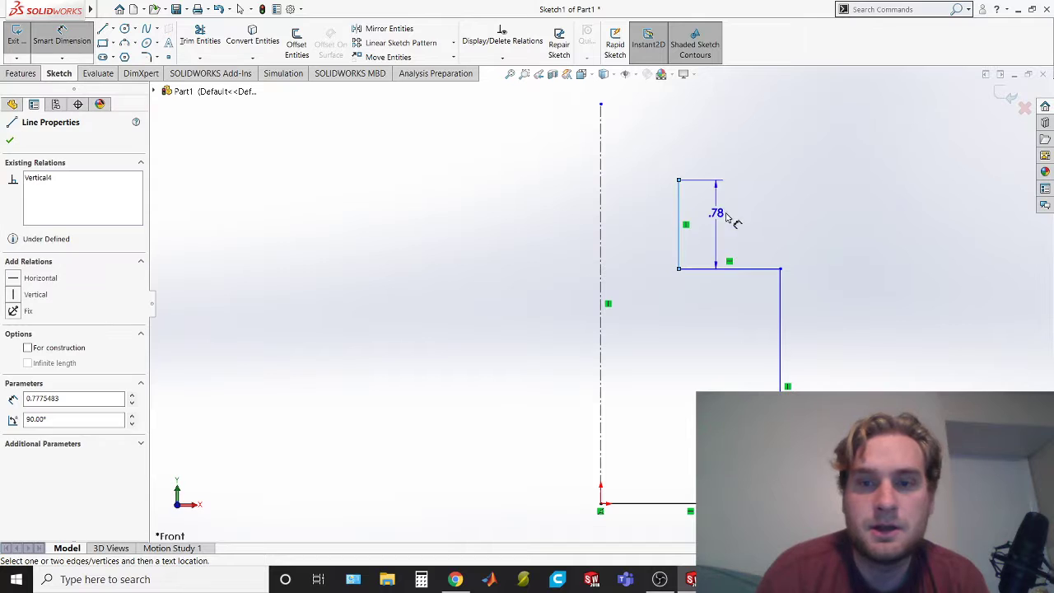
{"action": "left_click", "coordinate": [821, 228]}
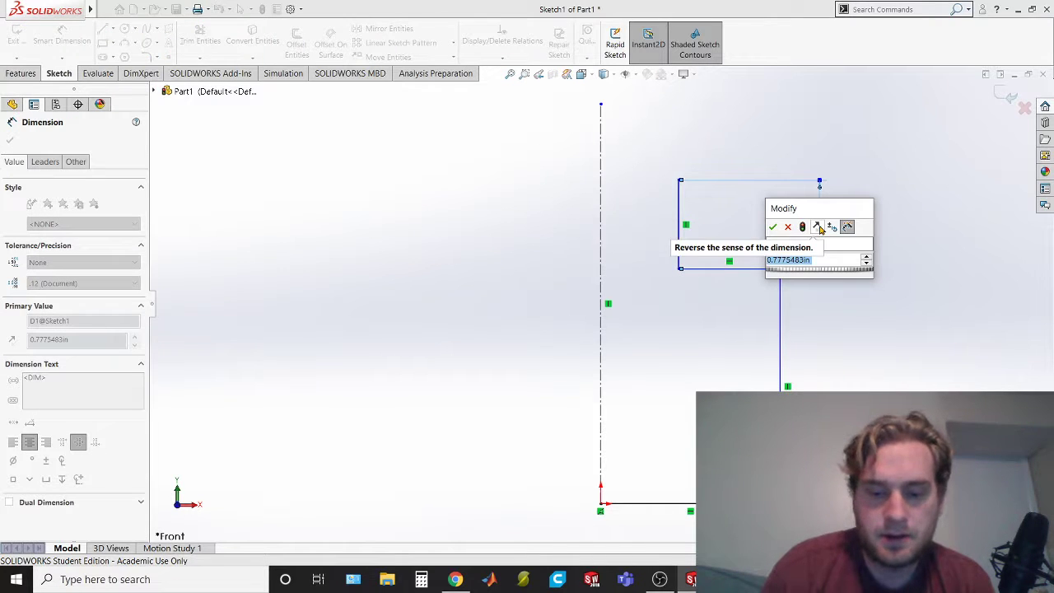
{"action": "type", "text": "0.5"}
{"action": "key", "text": "Return"}
Check the body height in the exam PDF and dimension the profile's long vertical side in SOLIDWORKS as 2.5 in
{"action": "key", "text": "alt+Tab"}
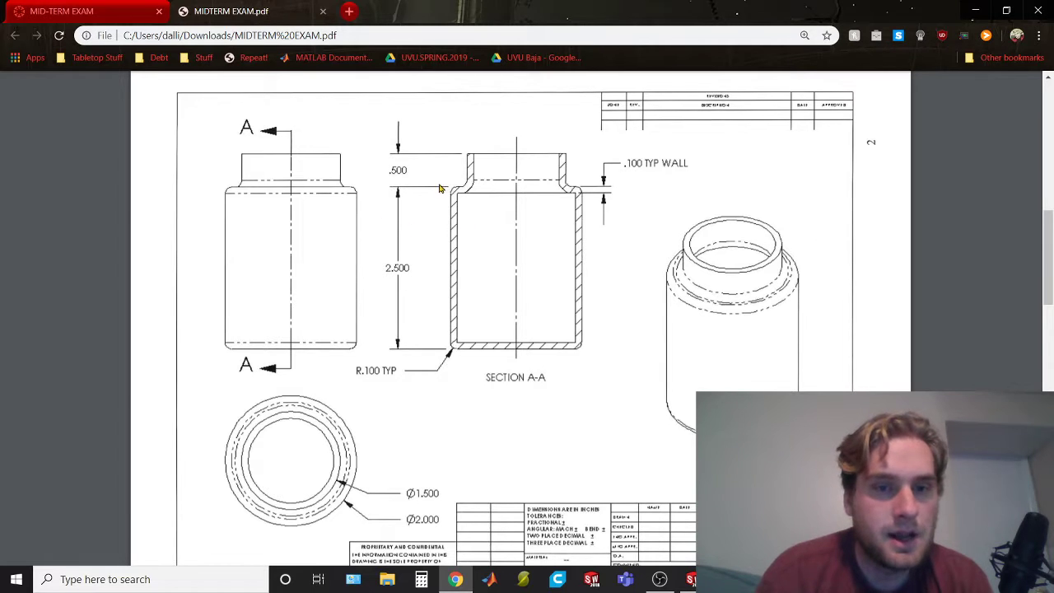
{"action": "key", "text": "alt+Tab"}
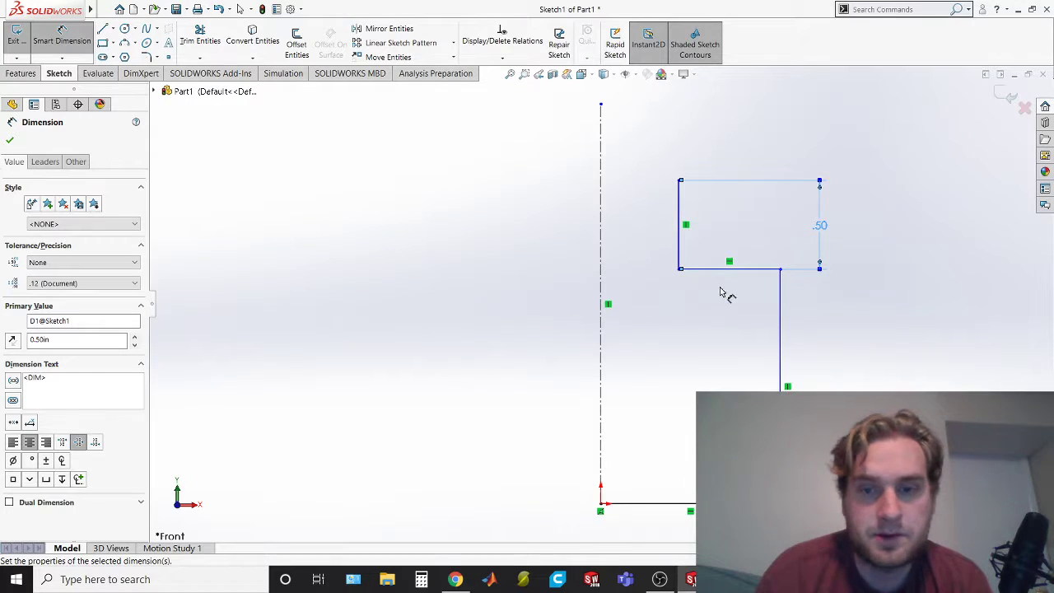
{"action": "left_click", "coordinate": [782, 340]}
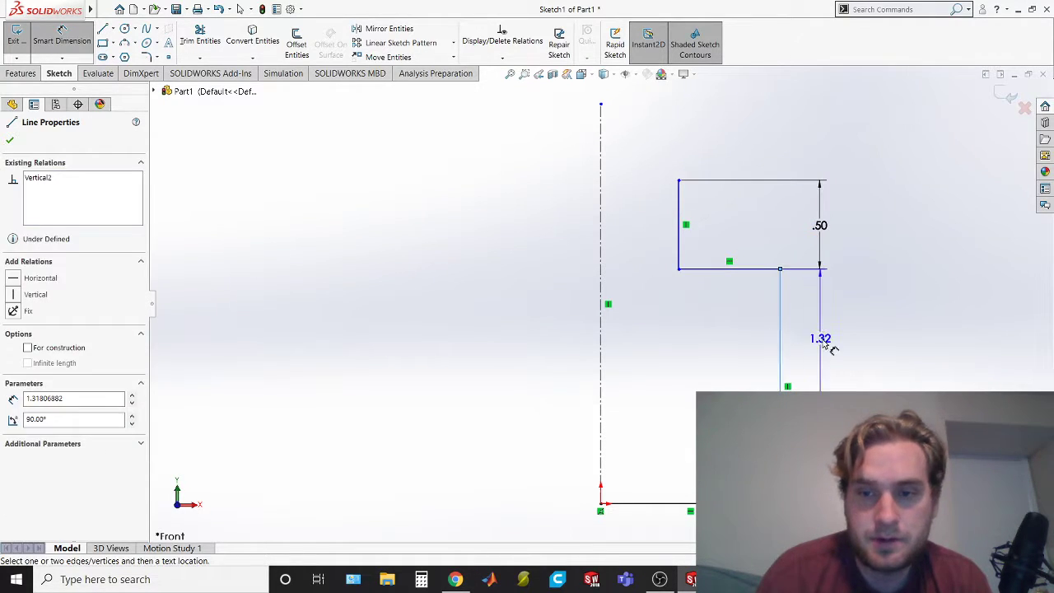
{"action": "left_click", "coordinate": [830, 346]}
{"action": "type", "text": "2.5"}
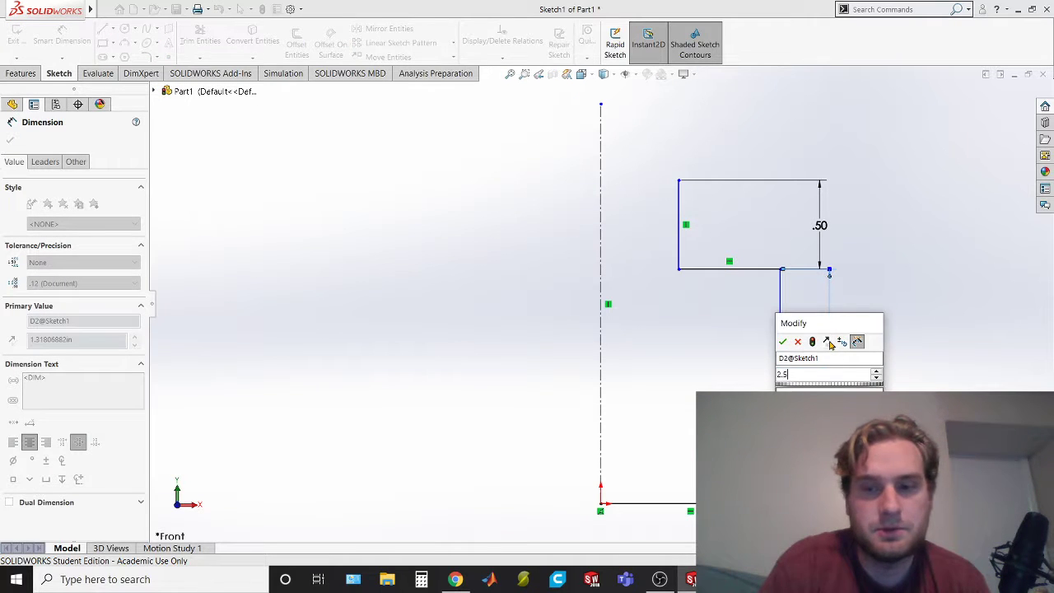
{"action": "key", "text": "Return"}
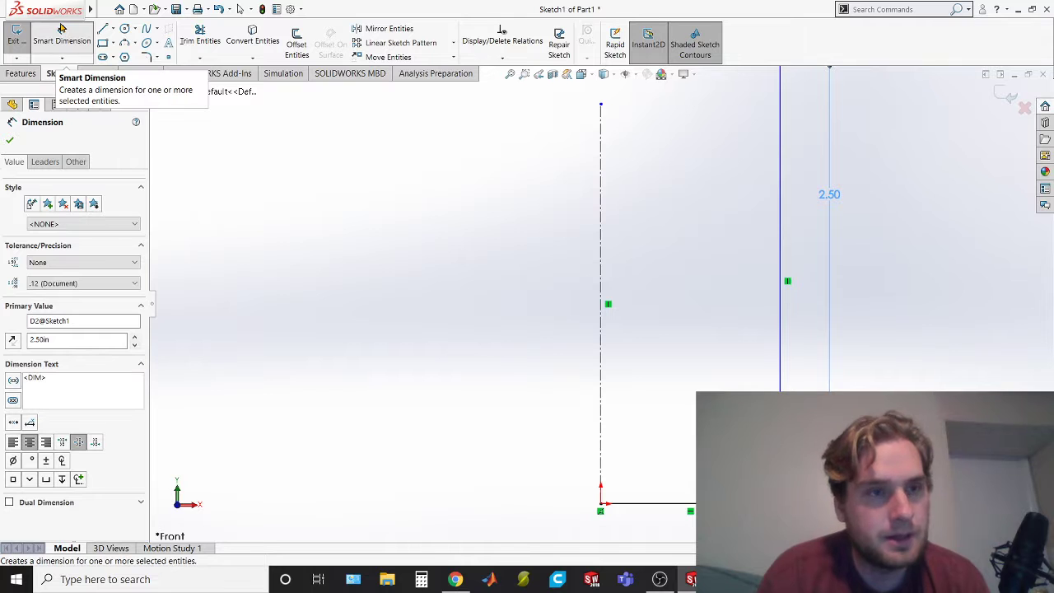
Adjust the front view until the whole dimensioned half-profile and its centerline can be examined
{"action": "left_click", "coordinate": [61, 32]}
{"action": "scroll", "coordinate": [814, 273], "scroll_direction": "down", "scroll_amount": 8}
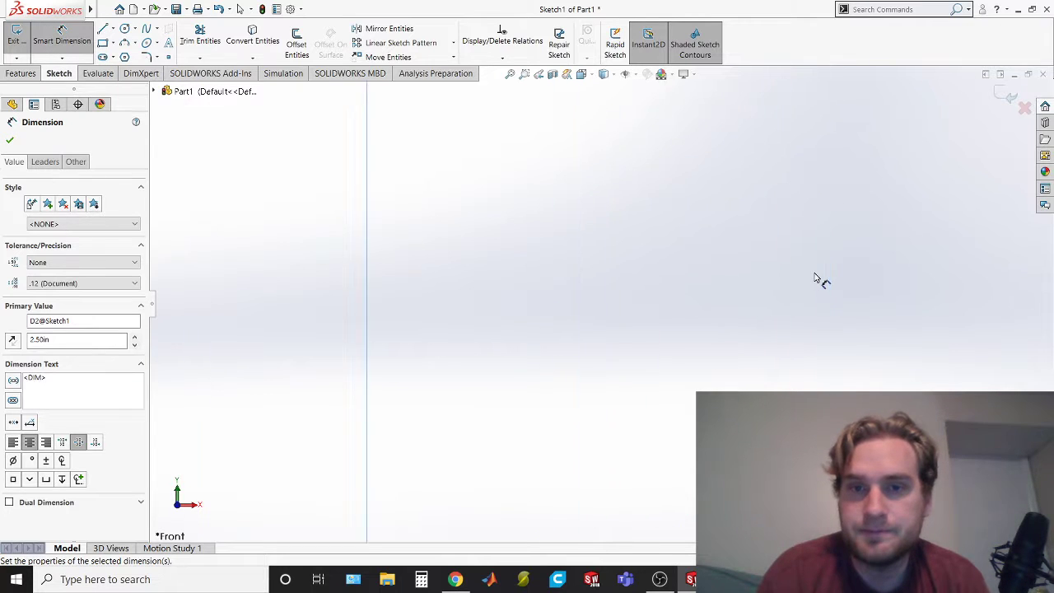
{"action": "scroll", "coordinate": [814, 273], "scroll_direction": "up", "scroll_amount": 15}
{"action": "scroll", "coordinate": [814, 273], "scroll_direction": "down", "scroll_amount": 6}
{"action": "scroll", "coordinate": [815, 273], "scroll_direction": "up", "scroll_amount": 5}
{"action": "scroll", "coordinate": [814, 272], "scroll_direction": "up", "scroll_amount": 3}
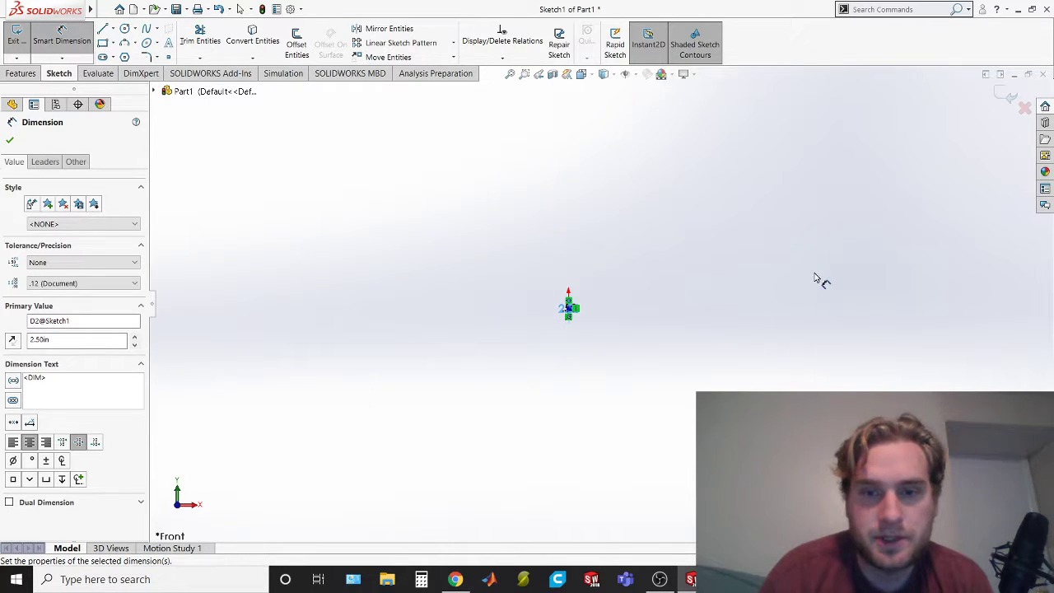
{"action": "left_click", "coordinate": [867, 254]}
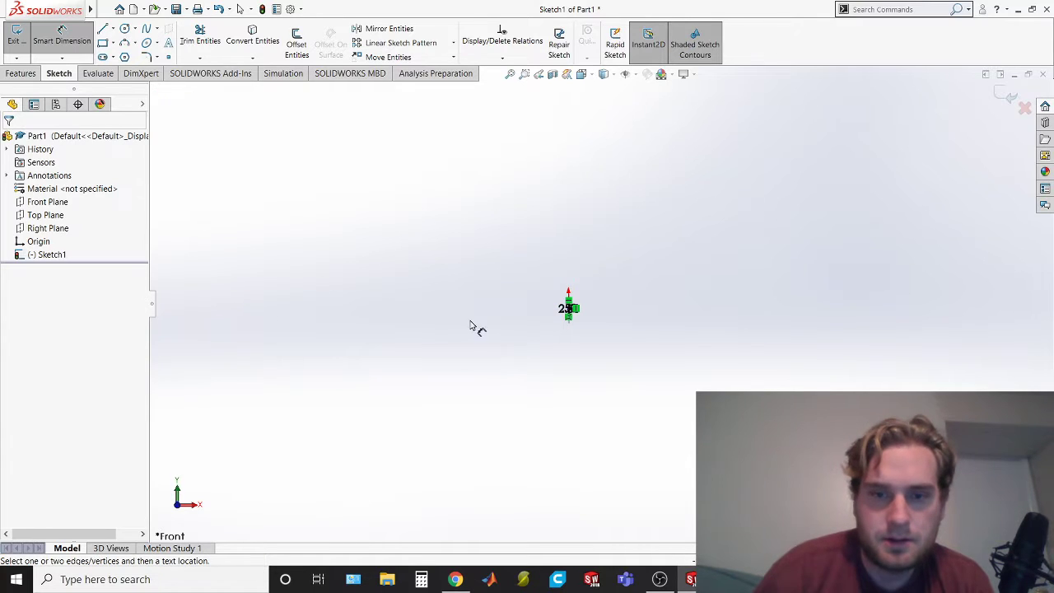
{"action": "scroll", "coordinate": [547, 327], "scroll_direction": "down", "scroll_amount": 3}
{"action": "scroll", "coordinate": [582, 281], "scroll_direction": "down", "scroll_amount": 4}
{"action": "scroll", "coordinate": [590, 324], "scroll_direction": "down", "scroll_amount": 4}
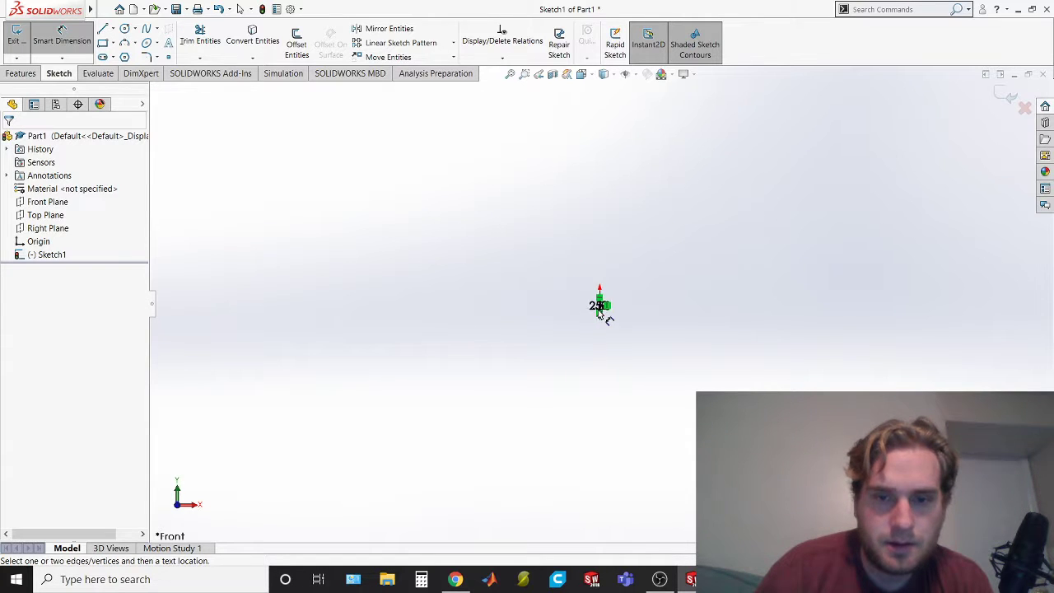
{"action": "left_click", "coordinate": [582, 74]}
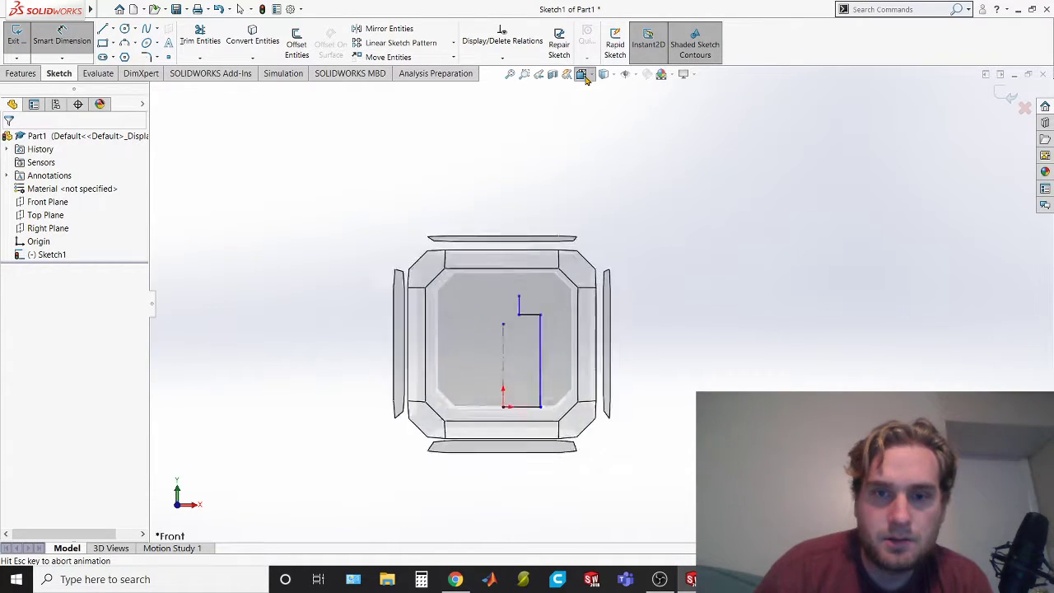
{"action": "left_click", "coordinate": [432, 298]}
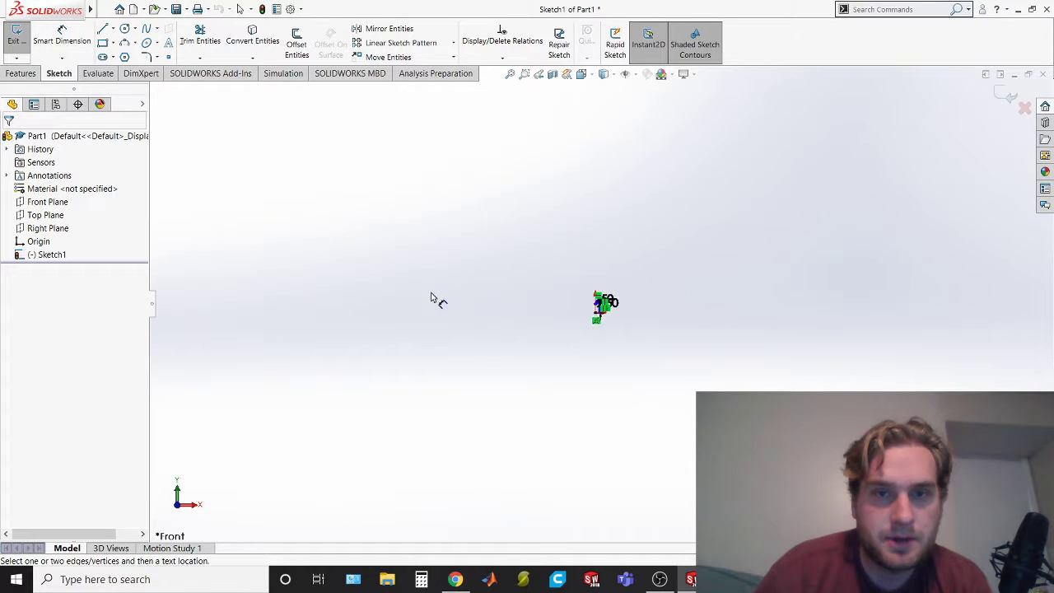
{"action": "scroll", "coordinate": [581, 305], "scroll_direction": "down", "scroll_amount": 5}
{"action": "scroll", "coordinate": [650, 338], "scroll_direction": "down", "scroll_amount": 5}
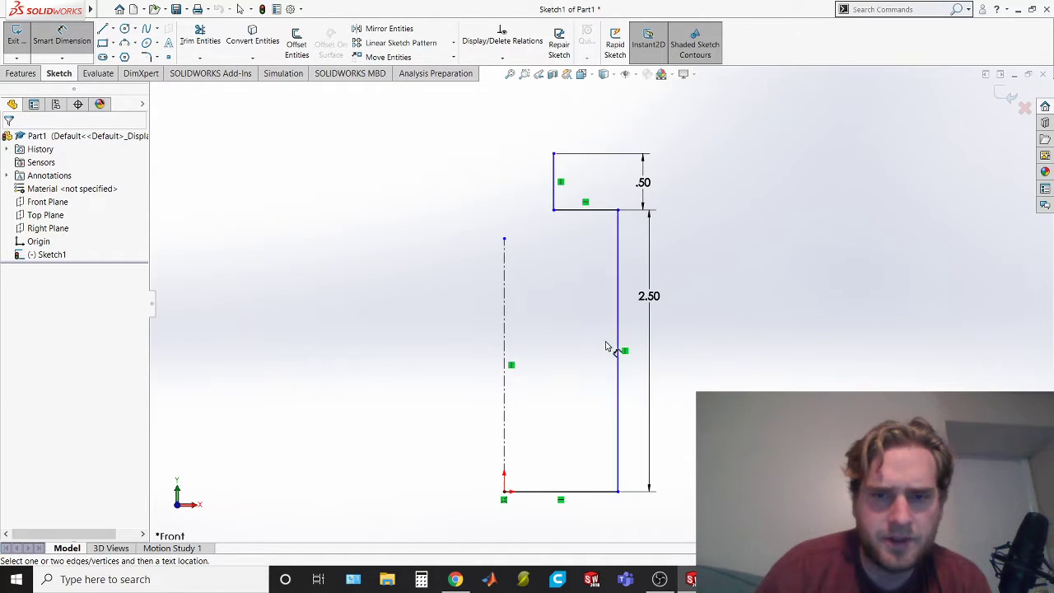
{"action": "scroll", "coordinate": [543, 348], "scroll_direction": "up", "scroll_amount": 1}
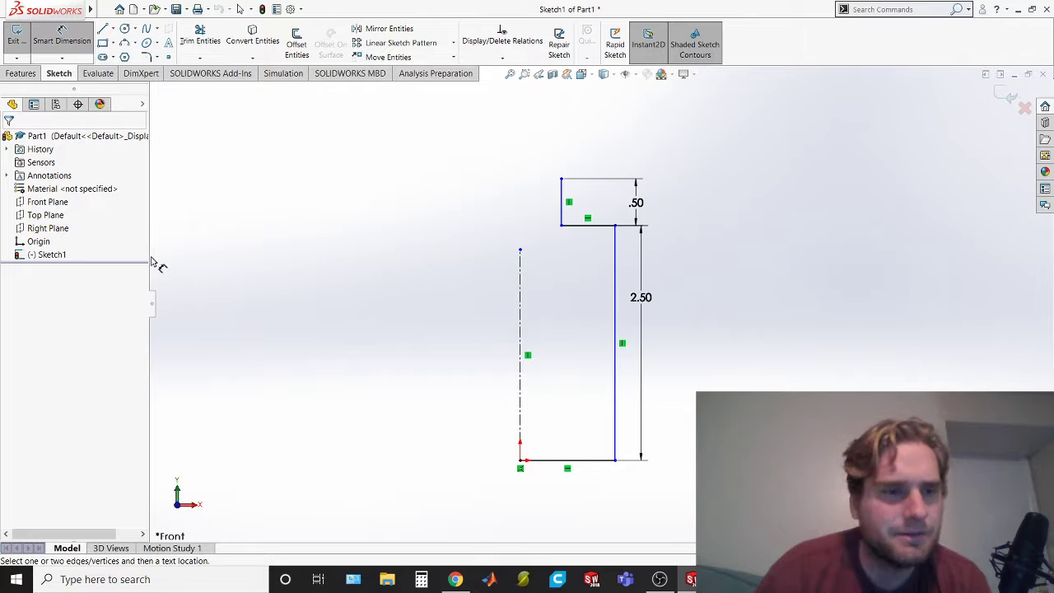
Compare the half-profile with the bottle's section A-A in the exam PDF and return to SOLIDWORKS
{"action": "key", "text": "alt+Tab"}
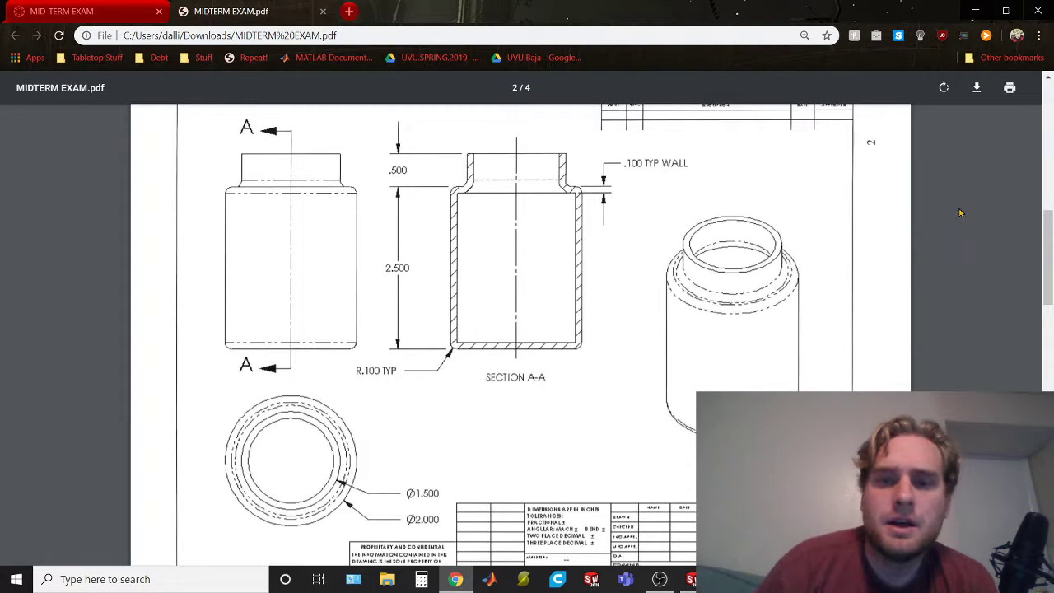
{"action": "key", "text": "alt+Tab"}
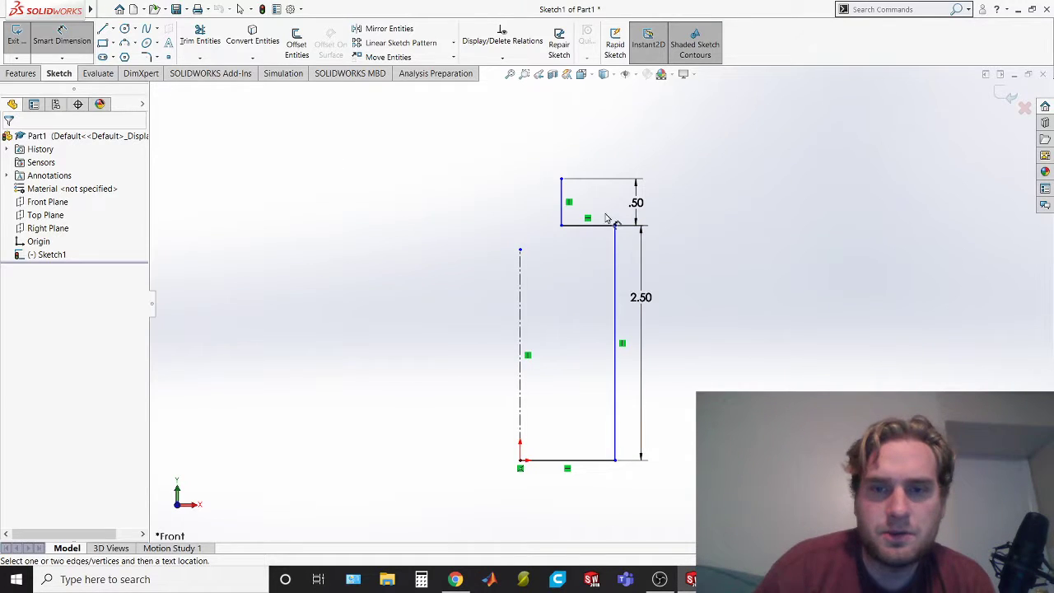
{"action": "key", "text": "alt+Tab"}
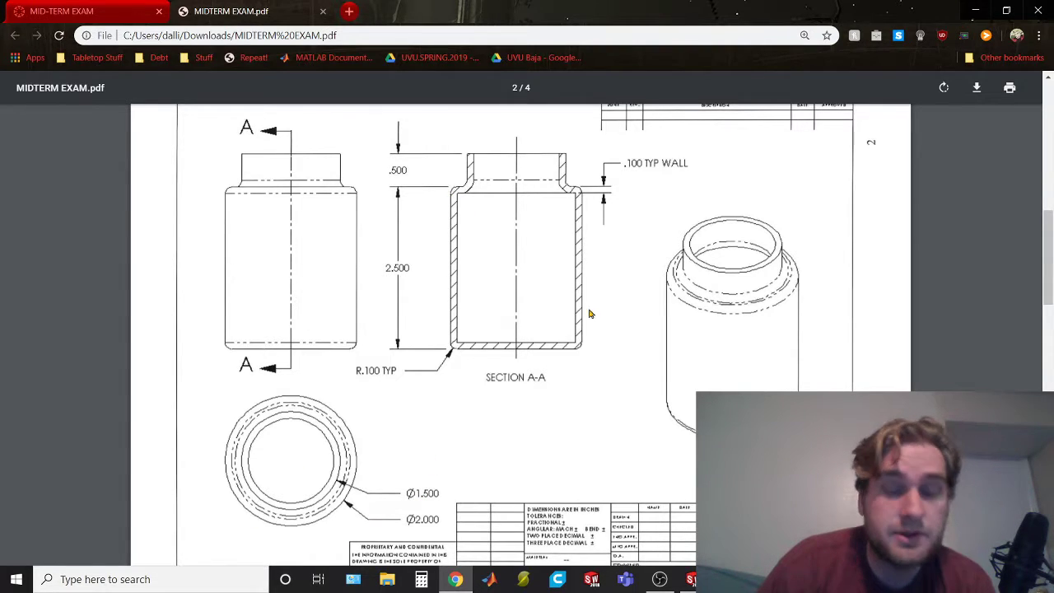
{"action": "key", "text": "alt+Tab"}
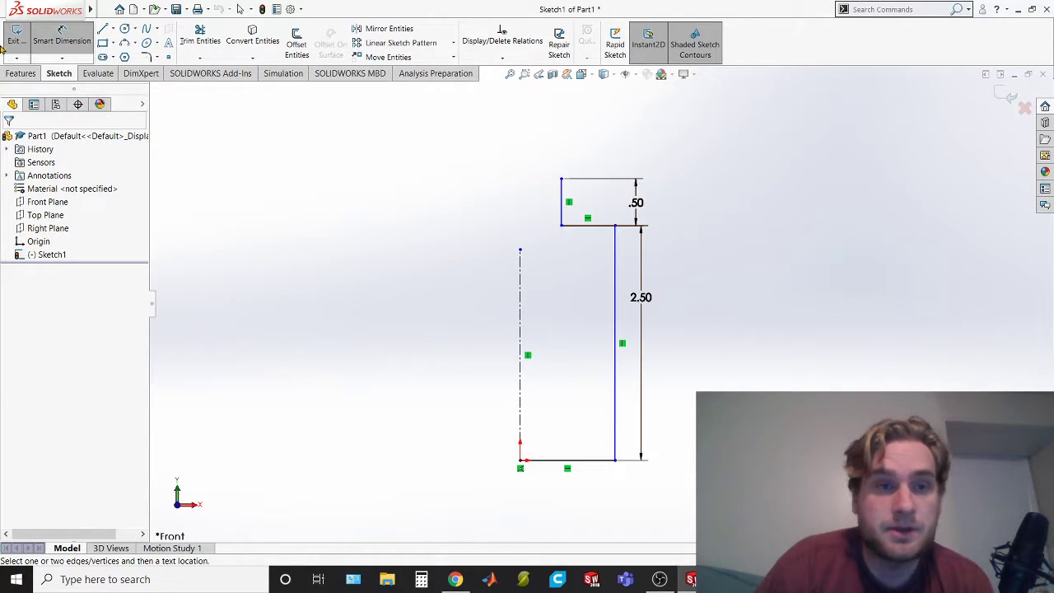
Dimension the neck line across the centerline as a 1.5 in. diameter
{"action": "left_click", "coordinate": [94, 49]}
{"action": "left_click", "coordinate": [562, 197]}
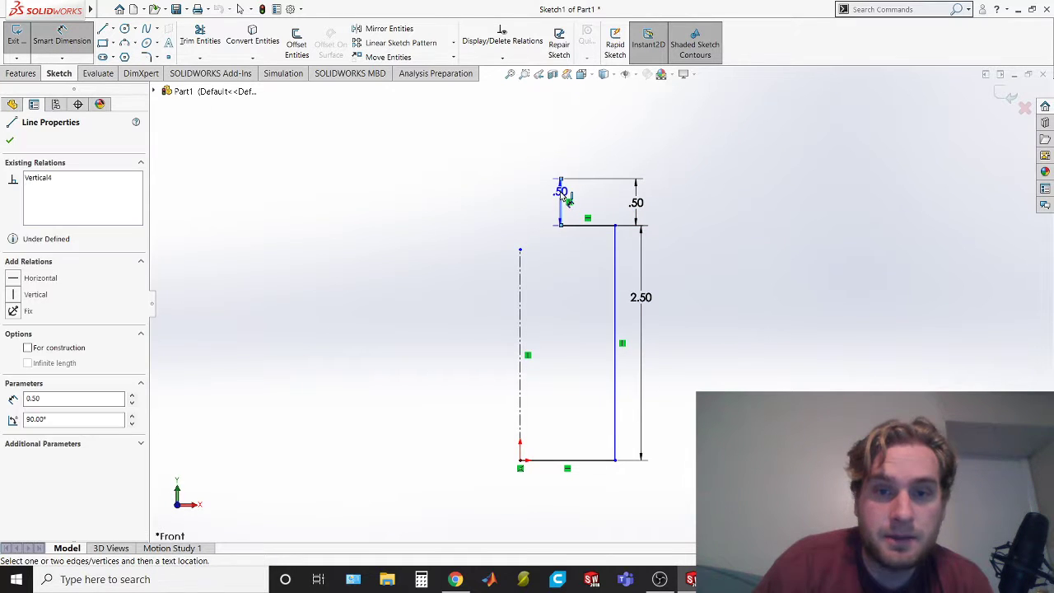
{"action": "left_click", "coordinate": [520, 290]}
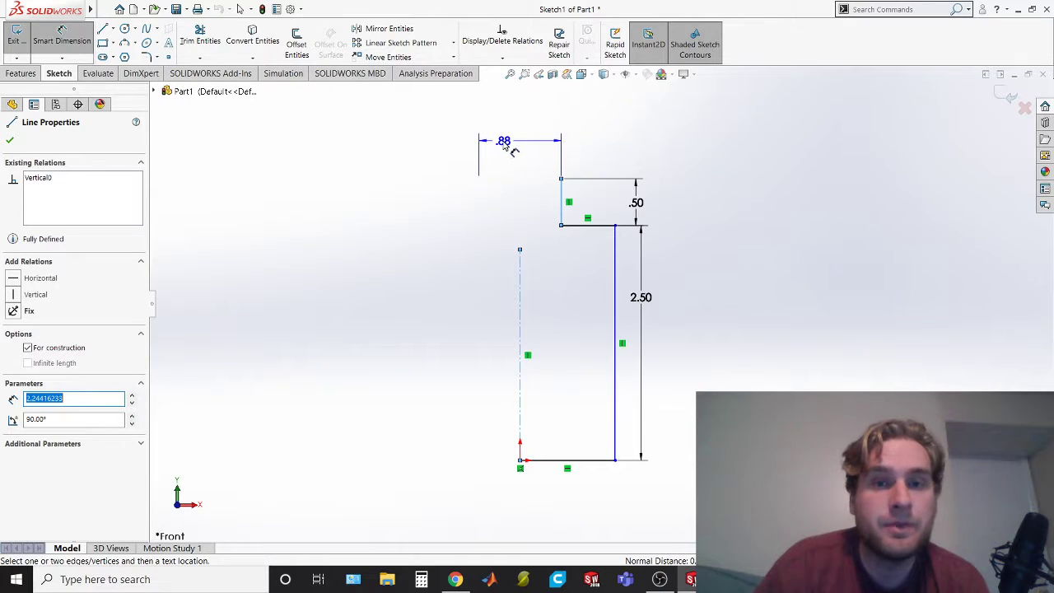
{"action": "left_click", "coordinate": [507, 146]}
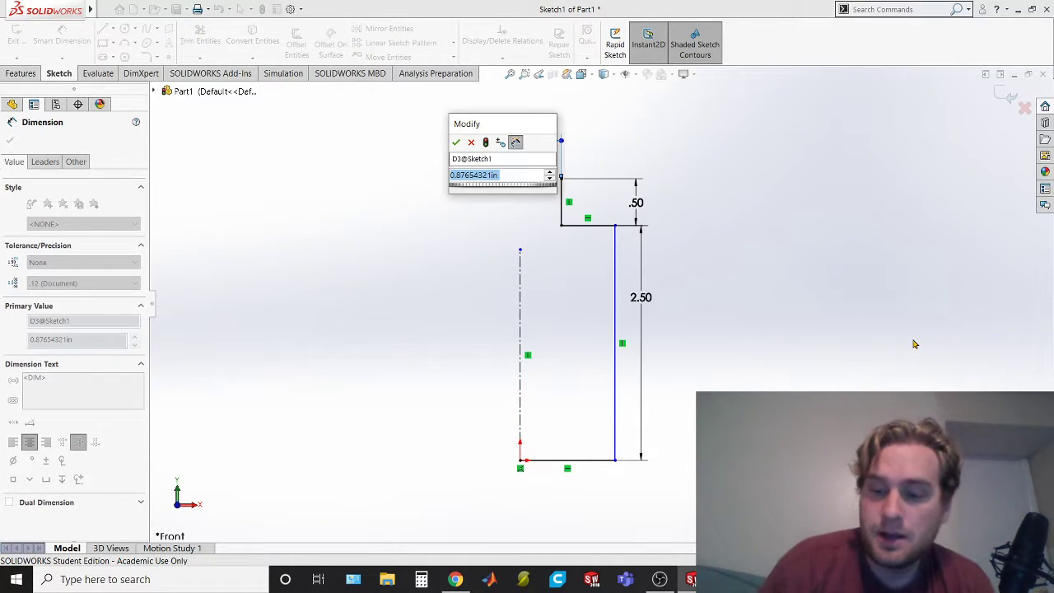
{"action": "type", "text": "1.5"}
{"action": "key", "text": "Return"}
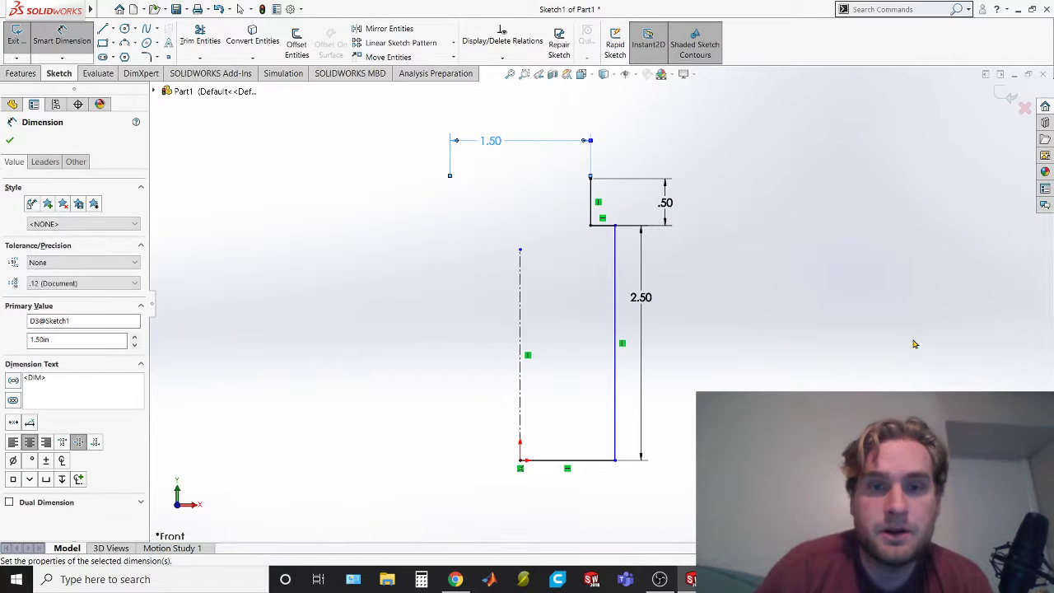
Check the diameters in the exam PDF and dimension the body's vertical side across the centerline in SOLIDWORKS as a 2 in. diameter
{"action": "key", "text": "alt+Tab"}
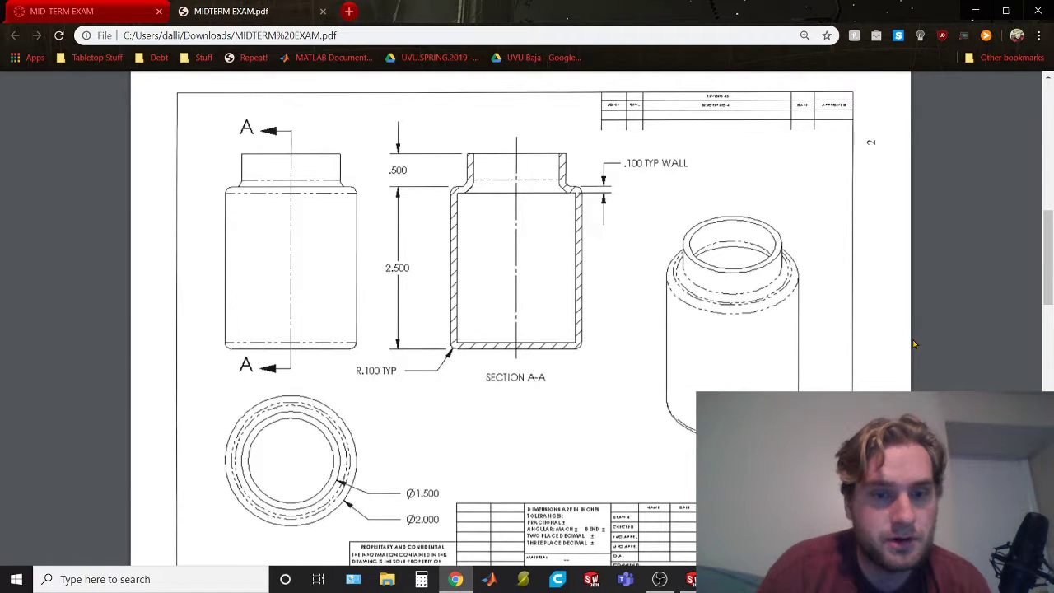
{"action": "key", "text": "alt+Tab"}
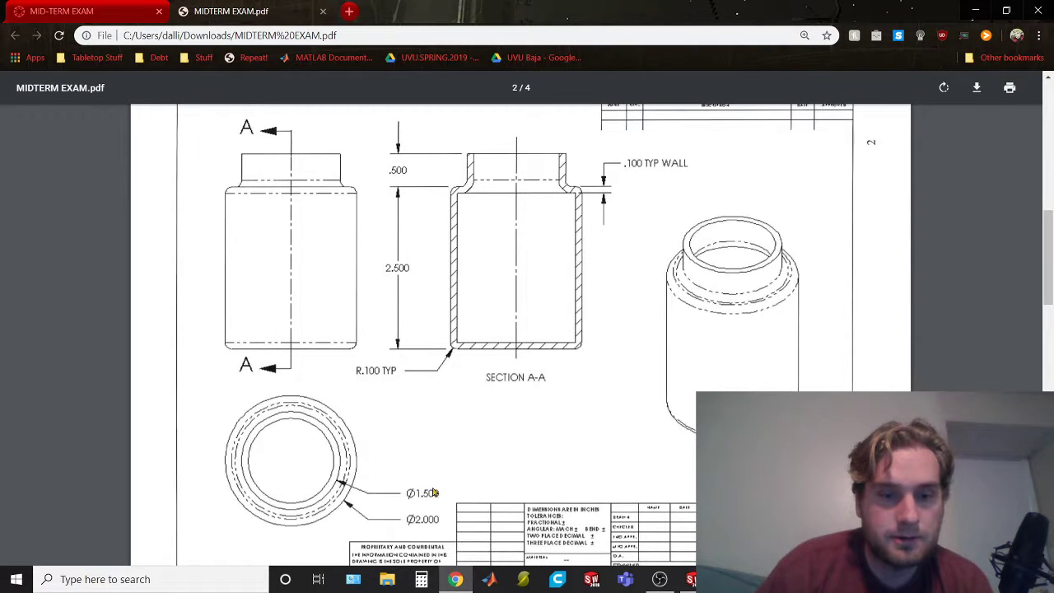
{"action": "key", "text": "alt+Tab"}
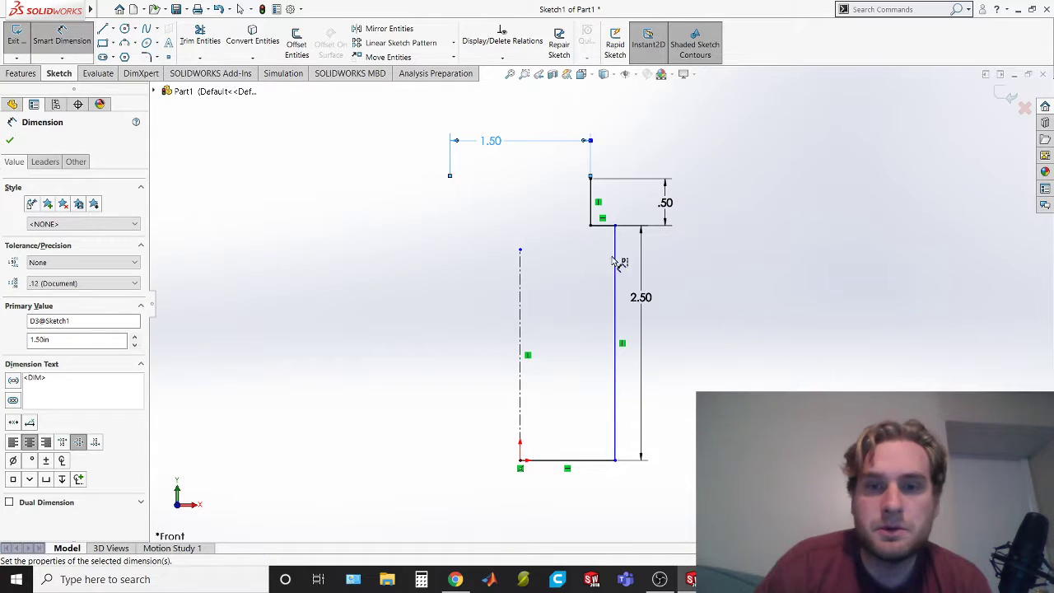
{"action": "left_click", "coordinate": [61, 45]}
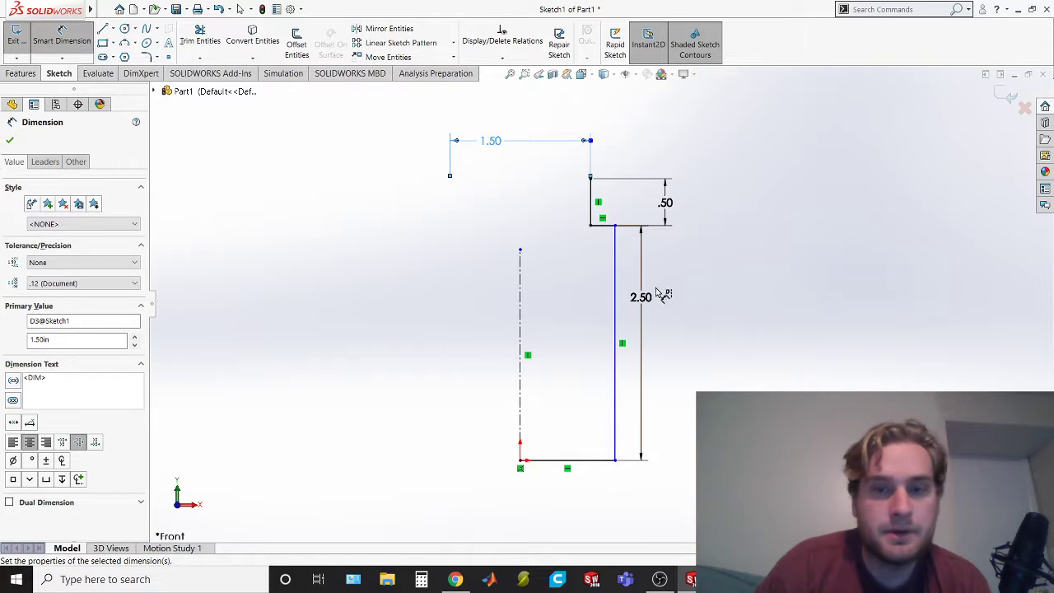
{"action": "left_click", "coordinate": [615, 300]}
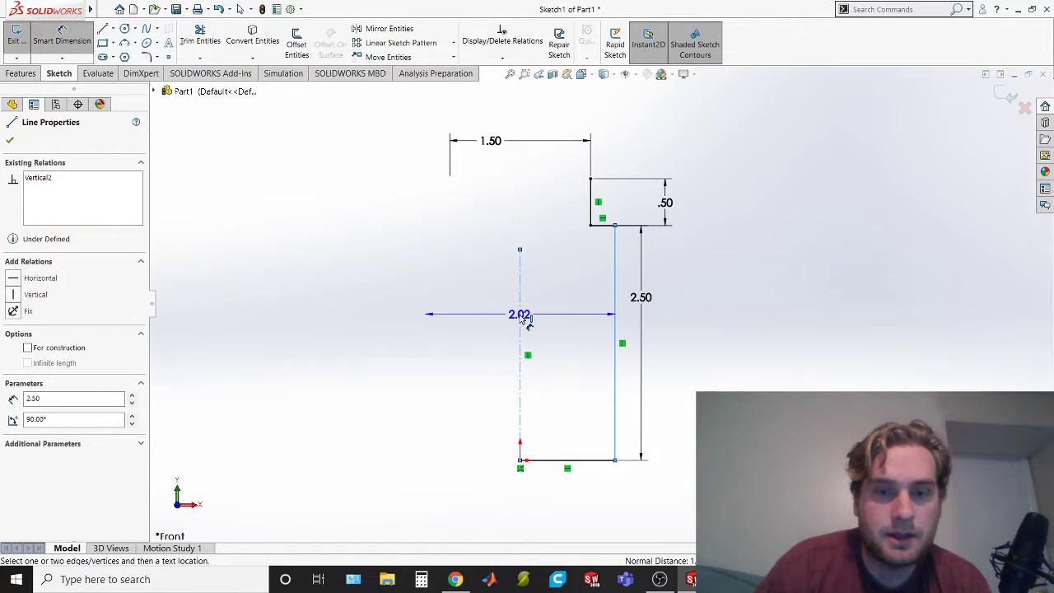
{"action": "left_click", "coordinate": [522, 318]}
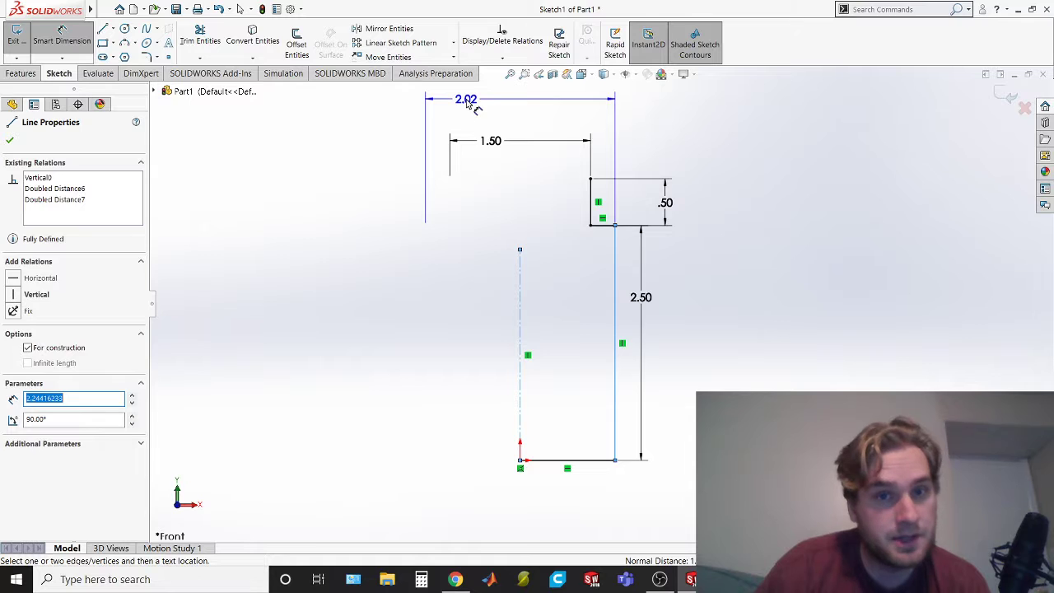
{"action": "left_click", "coordinate": [597, 100]}
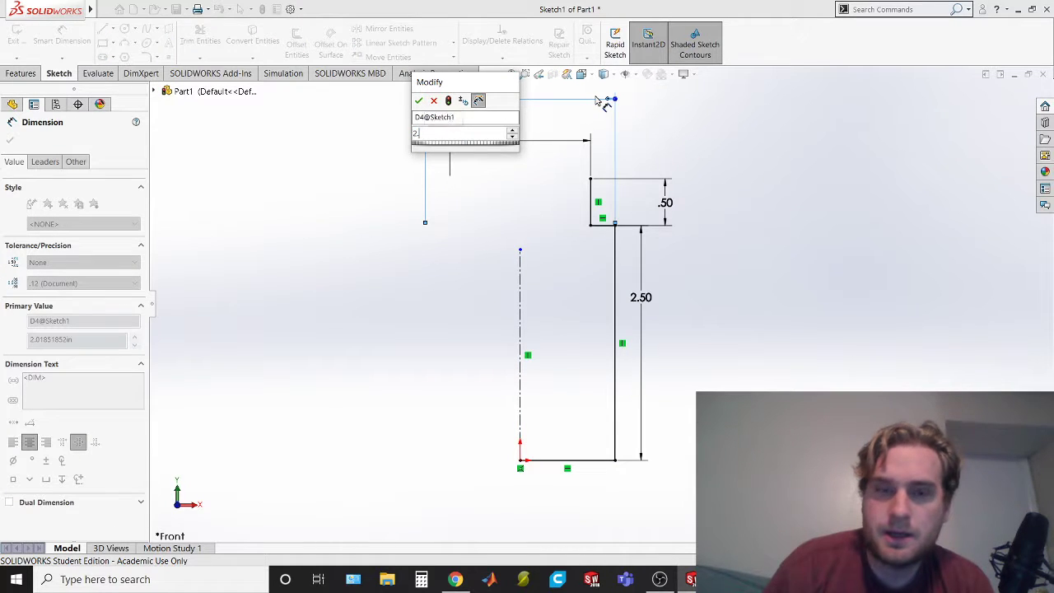
{"action": "key", "text": "alt+Tab"}
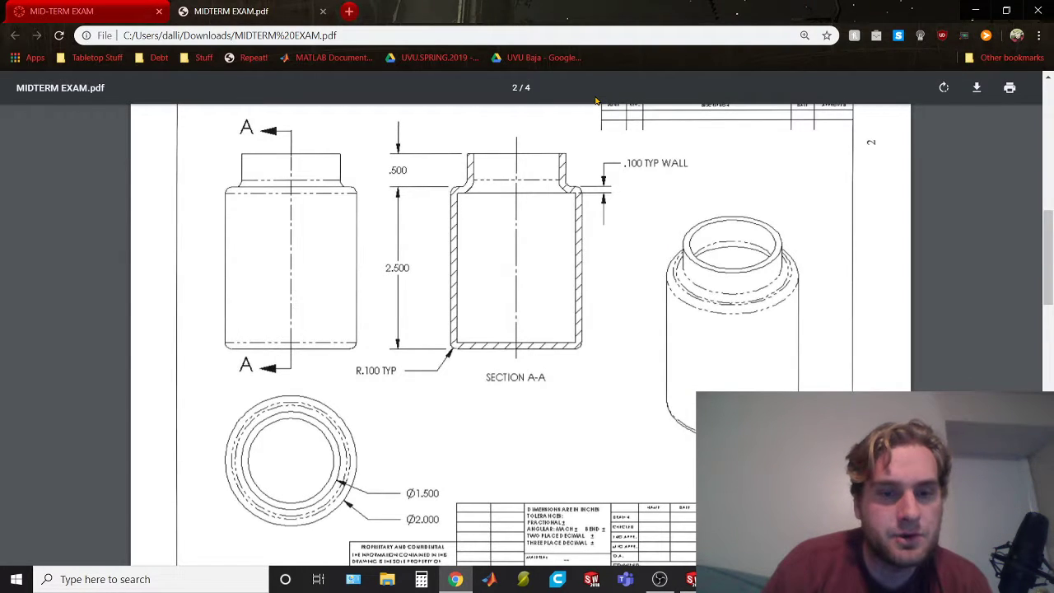
{"action": "key", "text": "alt+Tab"}
{"action": "key", "text": "BackSpace"}
{"action": "type", "text": "2"}
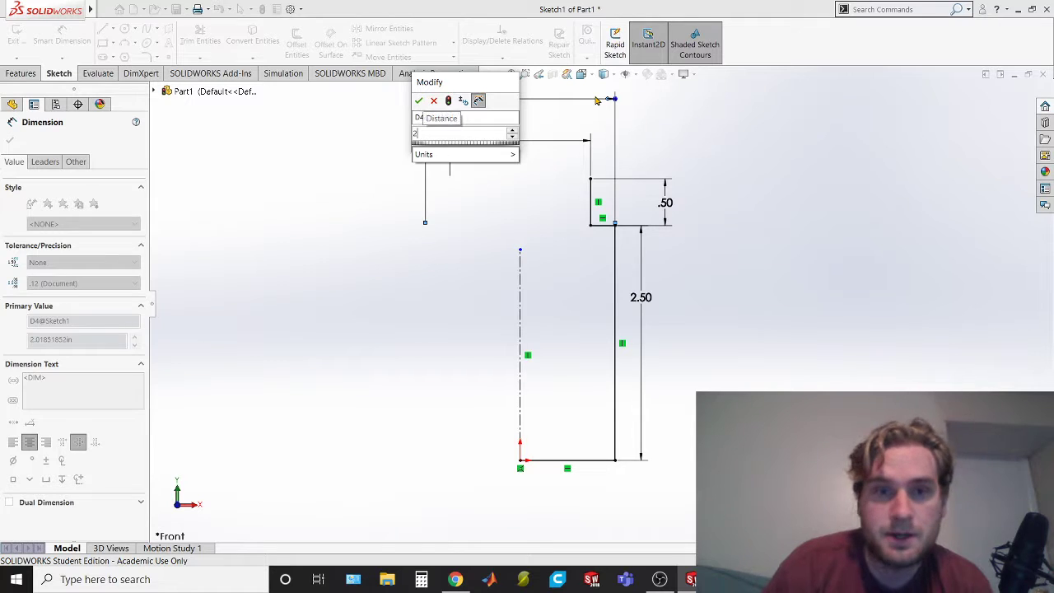
{"action": "key", "text": "Return"}
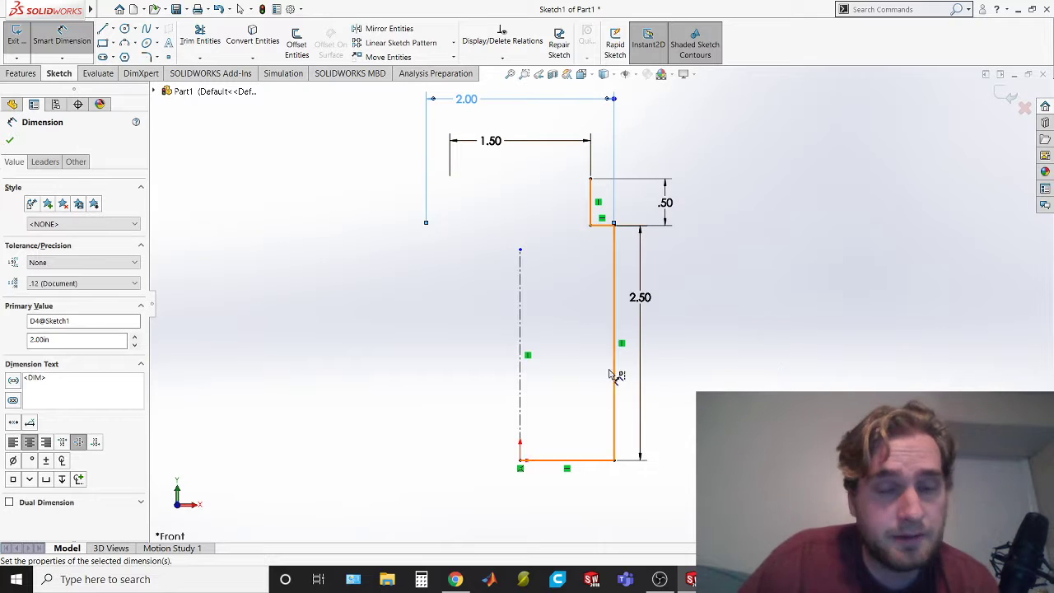
Review the bottle's section A-A in the exam PDF, return to SOLIDWORKS and leave the dimension command
{"action": "key", "text": "alt+Tab"}
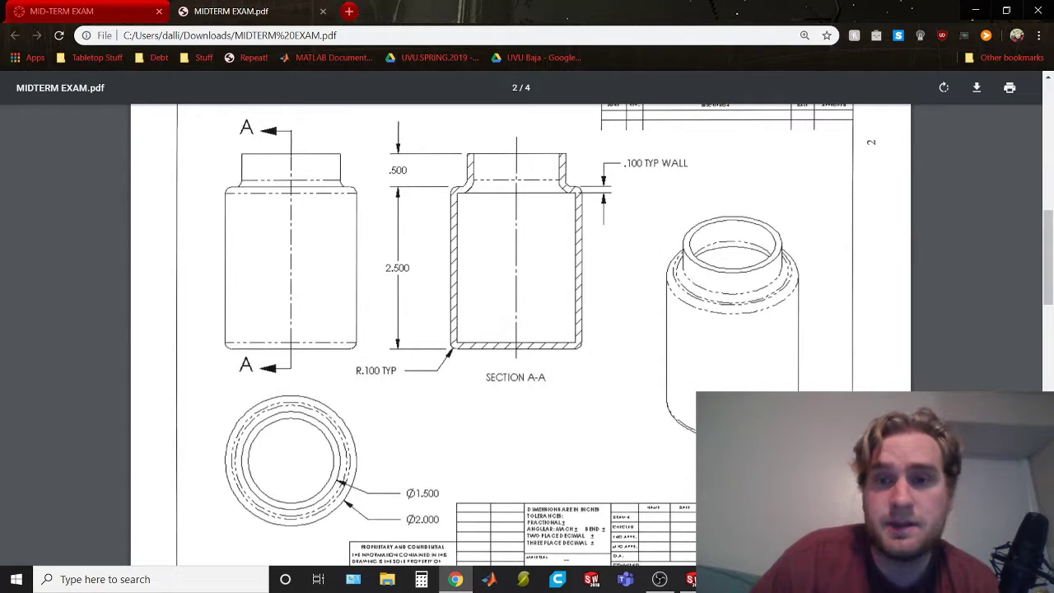
{"action": "key", "text": "alt+Tab"}
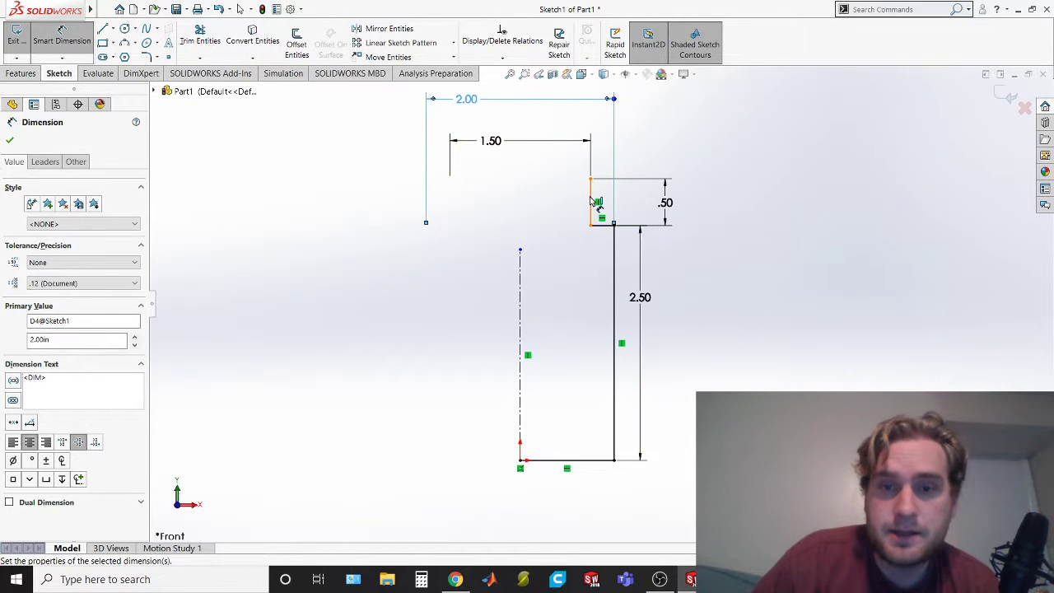
{"action": "left_click", "coordinate": [613, 237]}
{"action": "right_click_drag", "start_coordinate": [599, 222], "coordinate": [592, 201]}
{"action": "key", "text": "Escape"}
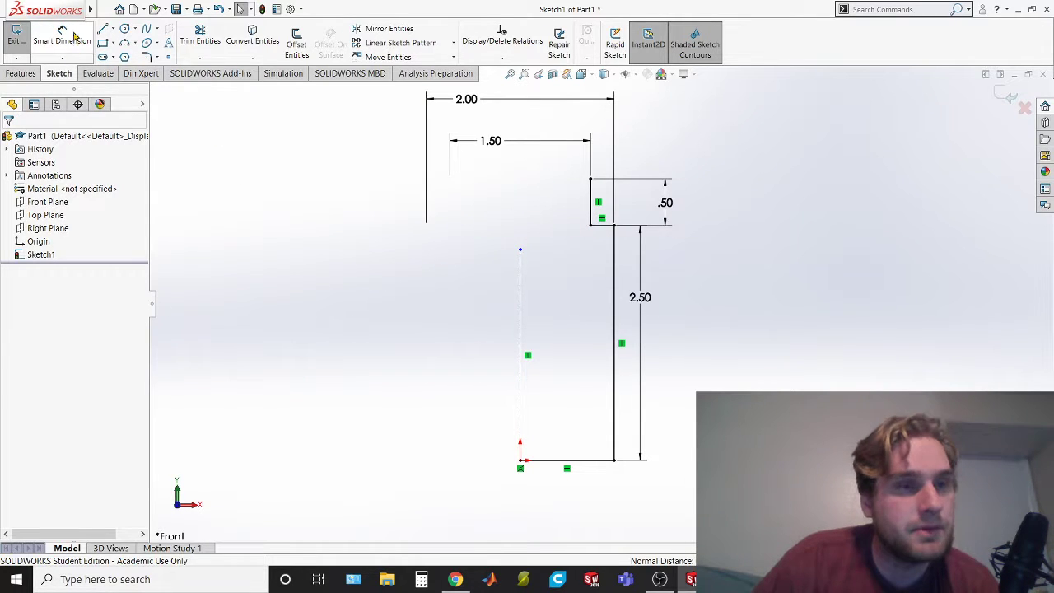
Offset the whole half-profile chain 0.10 in. inward using the reversed direction, with dimensions added
{"action": "mouse_move", "coordinate": [4, 7]}
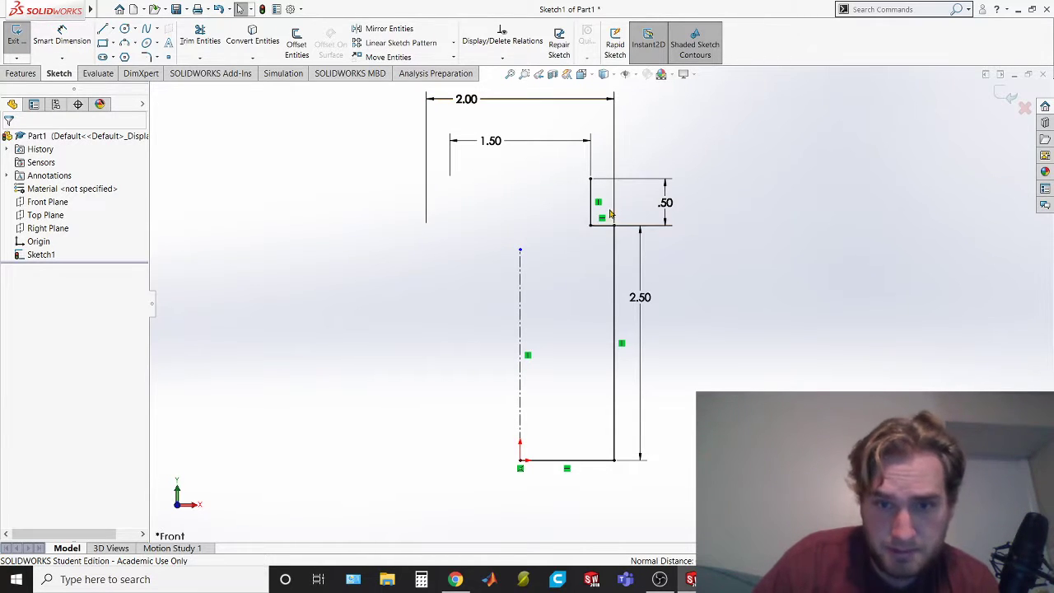
{"action": "left_click", "coordinate": [297, 43]}
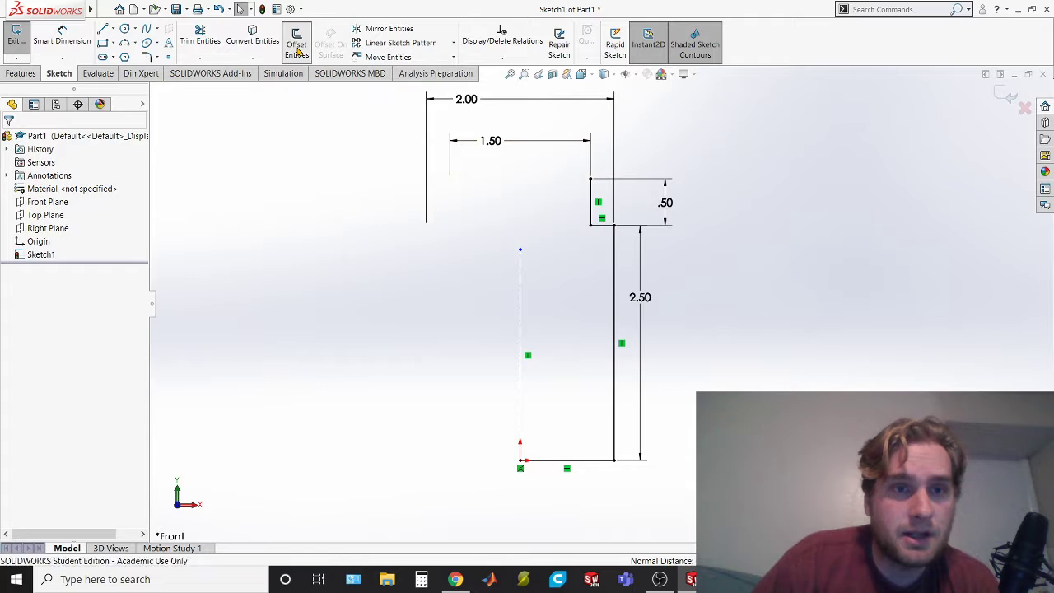
{"action": "left_click", "coordinate": [591, 202]}
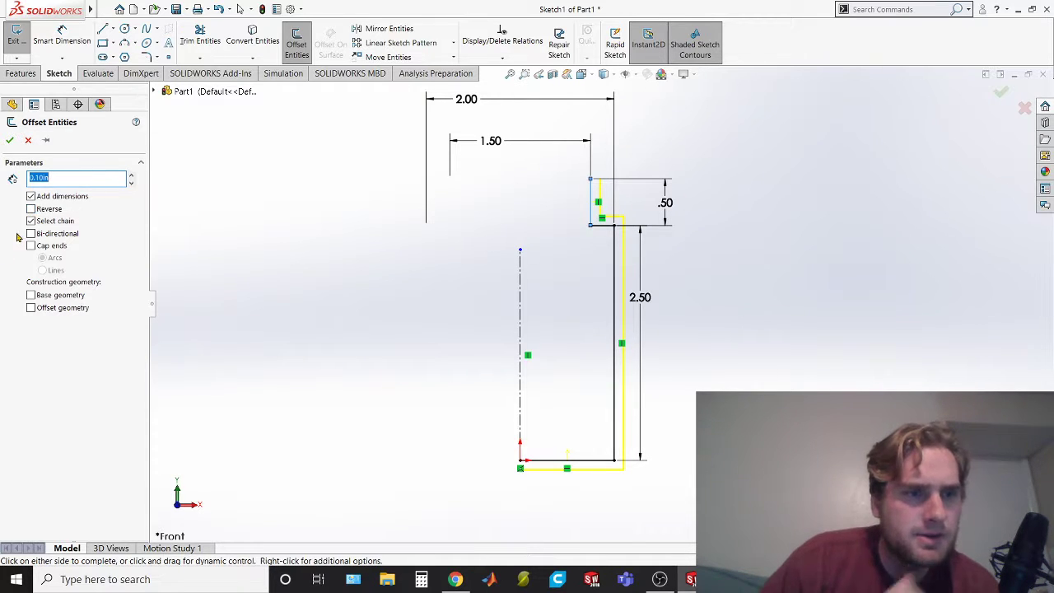
{"action": "key", "text": "ctrl"}
{"action": "left_click", "coordinate": [32, 209]}
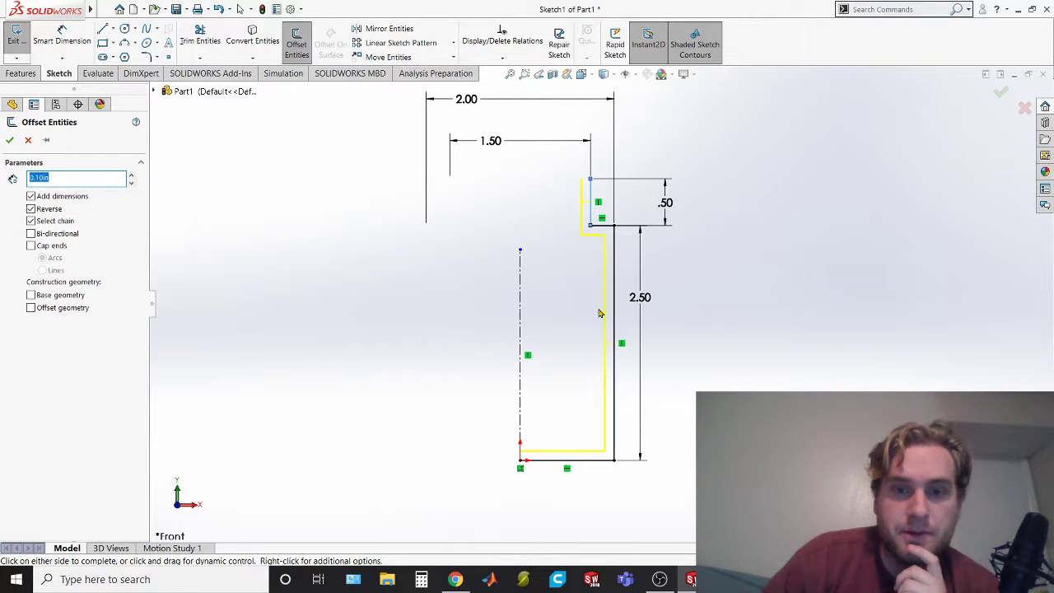
{"action": "left_click", "coordinate": [10, 143]}
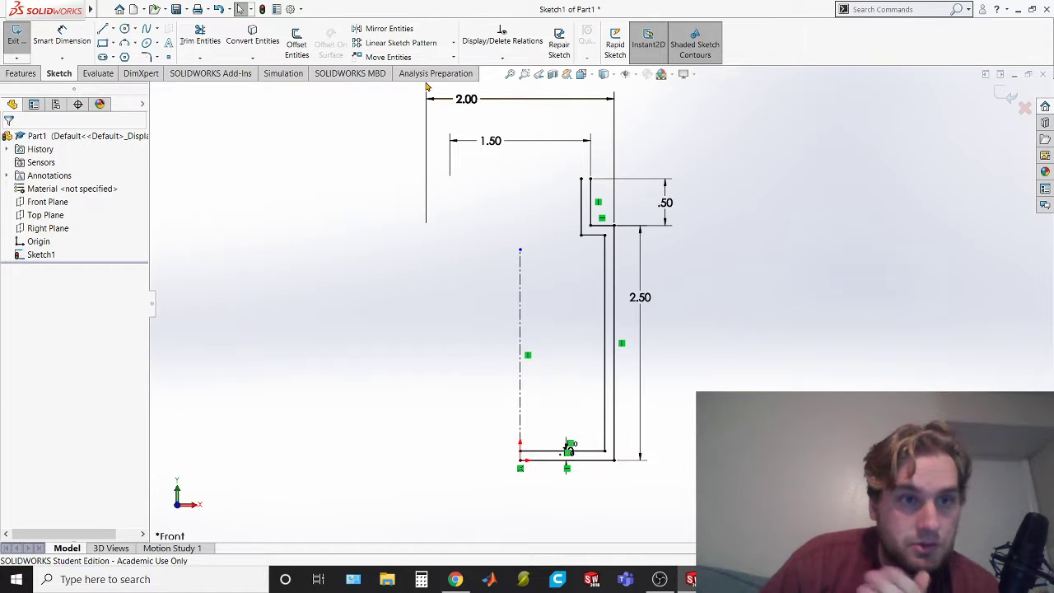
Close the wall profile with a short horizontal line across the neck's upper end and a short vertical line at the centerline's base
{"action": "left_click", "coordinate": [104, 30]}
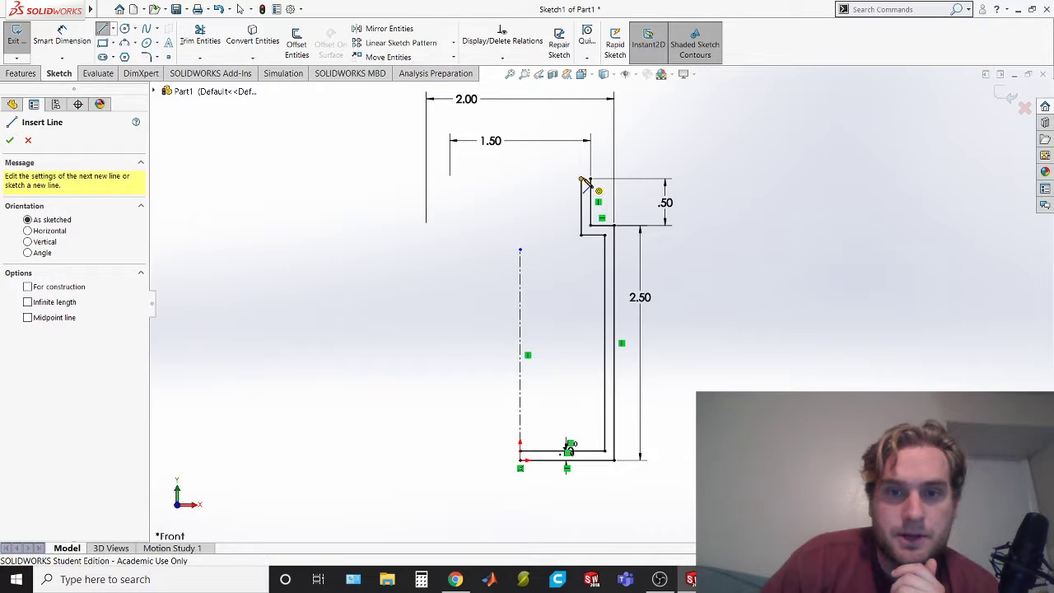
{"action": "left_click_drag", "start_coordinate": [581, 178], "coordinate": [590, 179]}
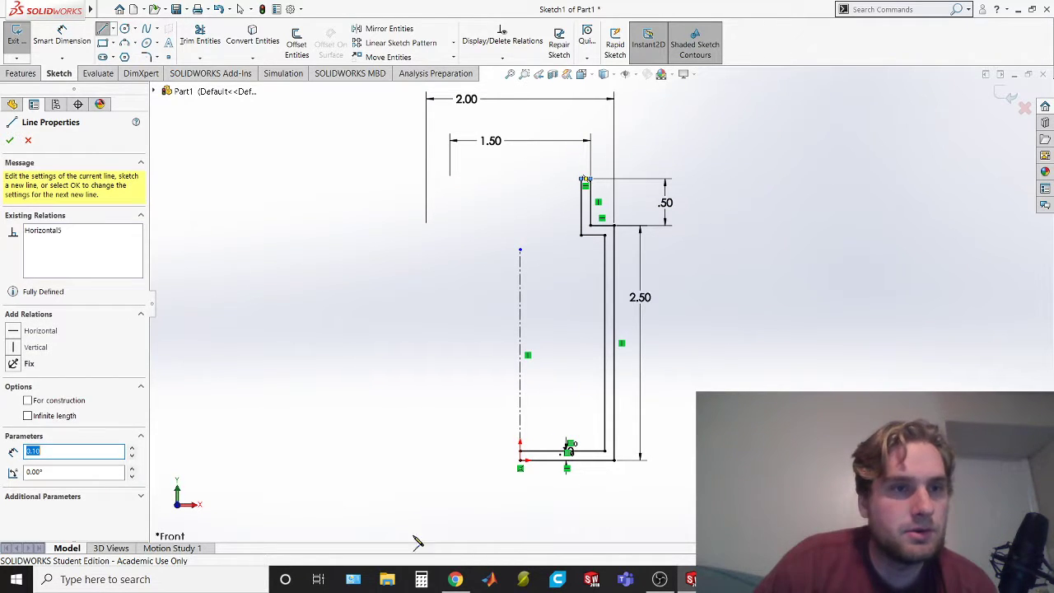
{"action": "mouse_move", "coordinate": [446, 586]}
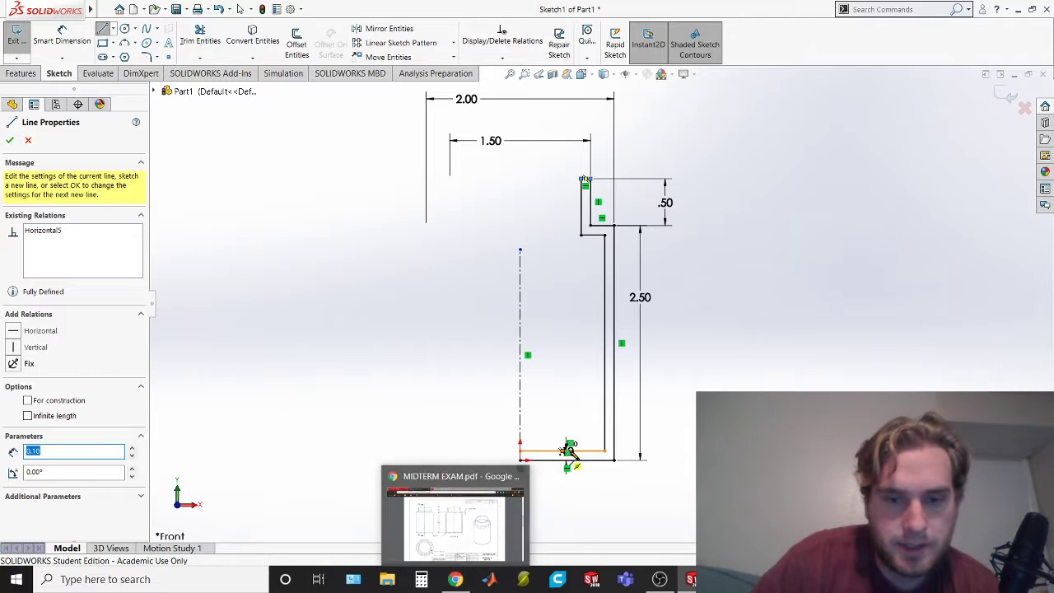
{"action": "left_click_drag", "start_coordinate": [520, 451], "coordinate": [521, 461]}
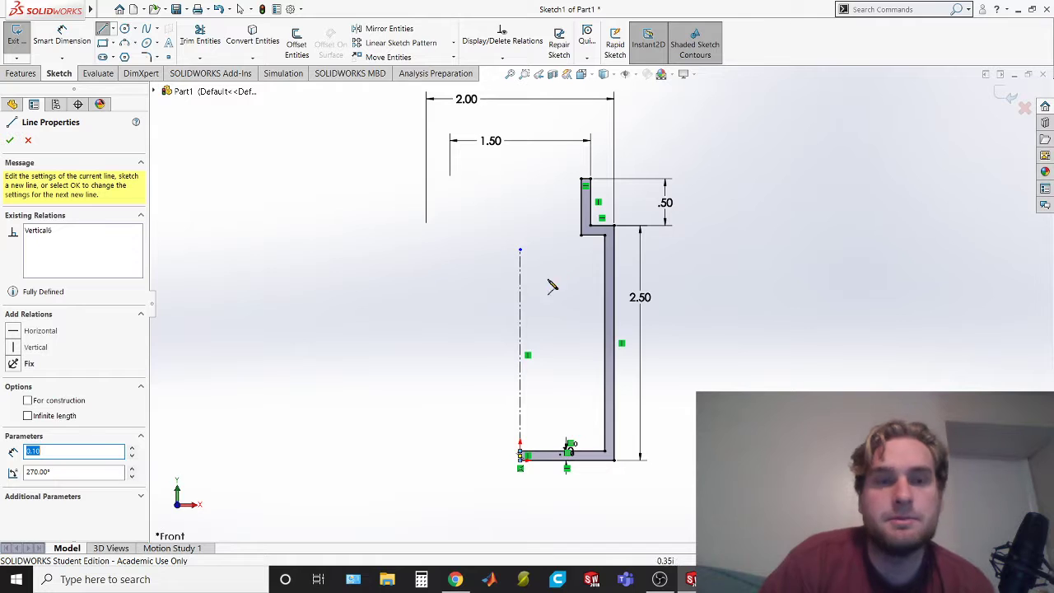
{"action": "scroll", "coordinate": [740, 336], "scroll_direction": "down", "scroll_amount": 5}
{"action": "scroll", "coordinate": [740, 336], "scroll_direction": "down", "scroll_amount": 1}
{"action": "scroll", "coordinate": [665, 375], "scroll_direction": "up", "scroll_amount": 5}
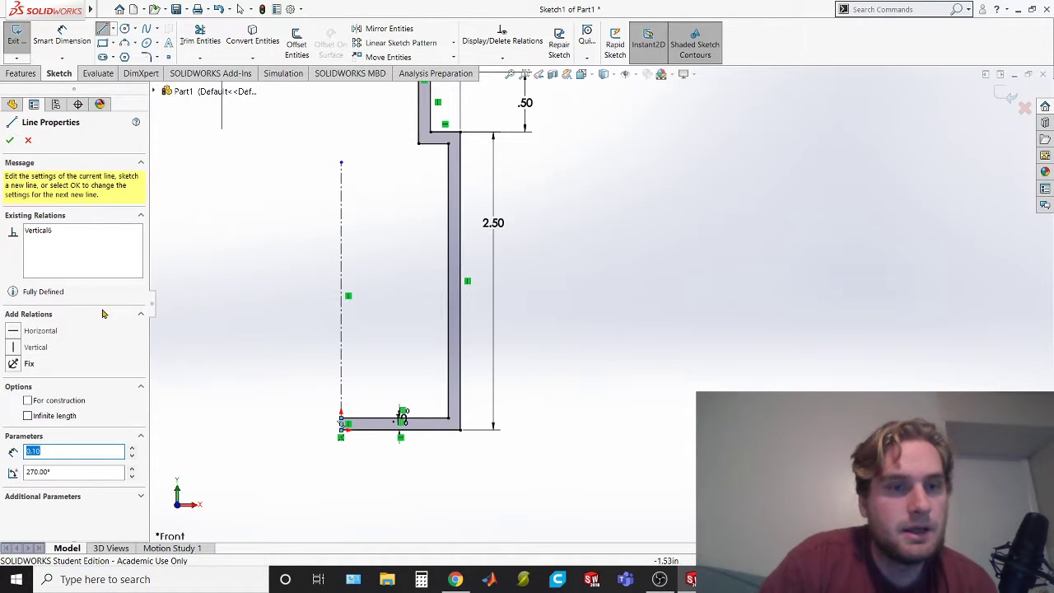
{"action": "left_click", "coordinate": [10, 140]}
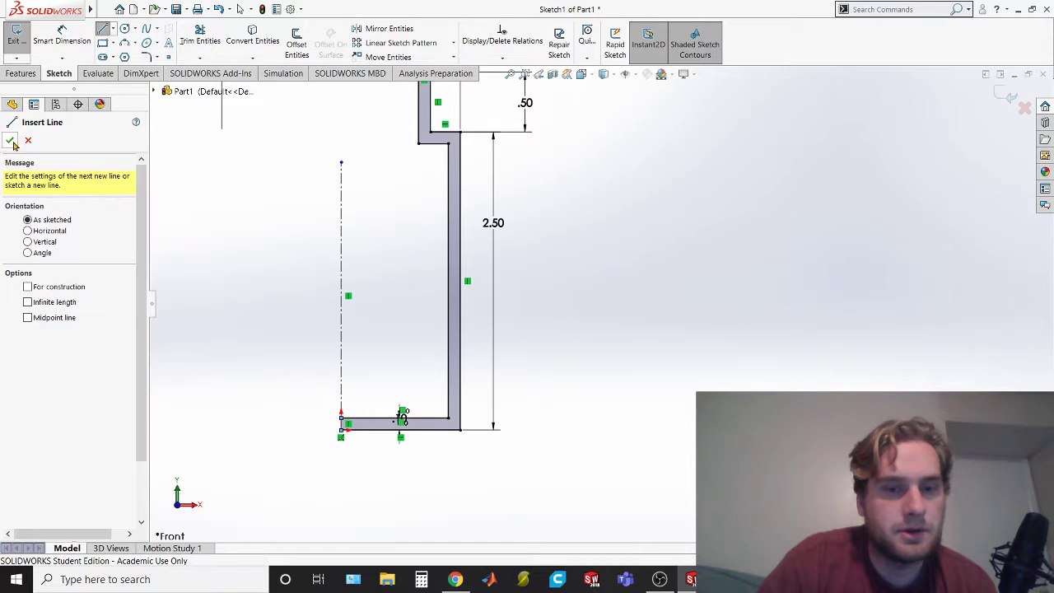
{"action": "scroll", "coordinate": [405, 200], "scroll_direction": "up", "scroll_amount": 2}
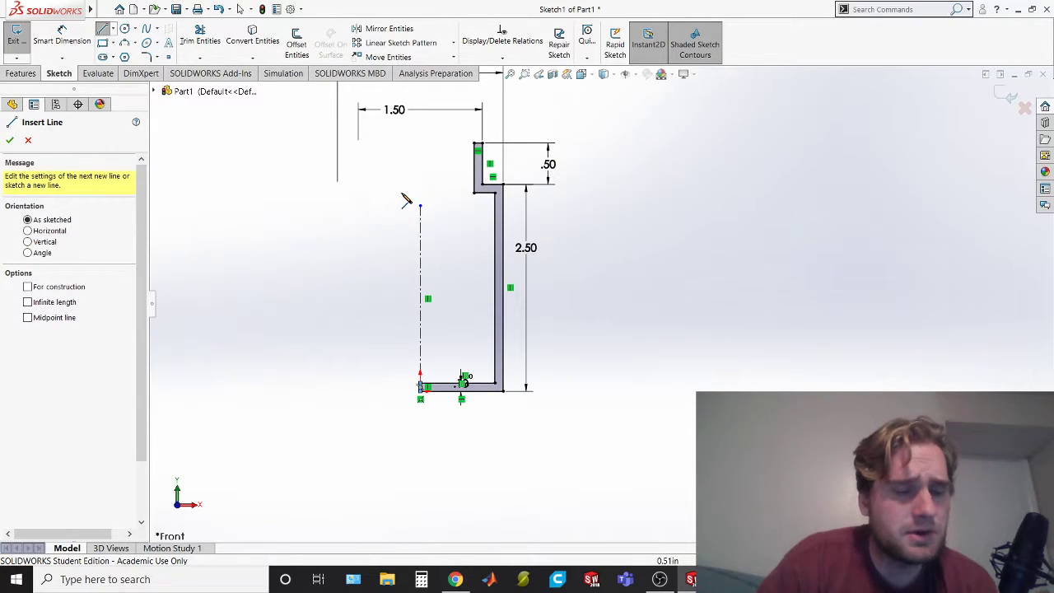
Compare the closed wall profile with section A-A in the exam PDF, return to SOLIDWORKS and leave the offset command without applying it
{"action": "key", "text": "alt+Tab"}
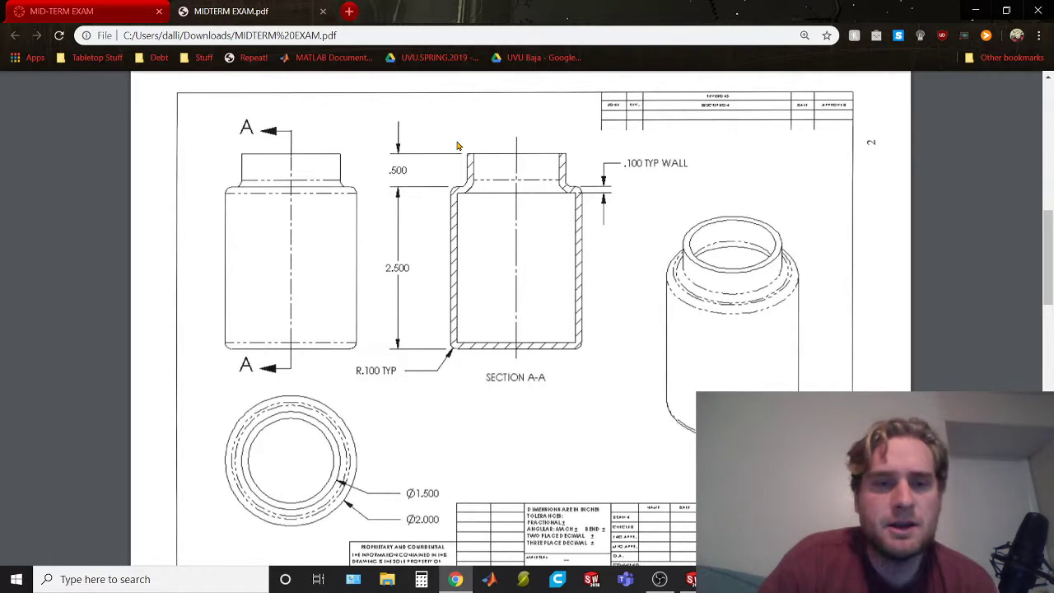
{"action": "key", "text": "alt+Tab"}
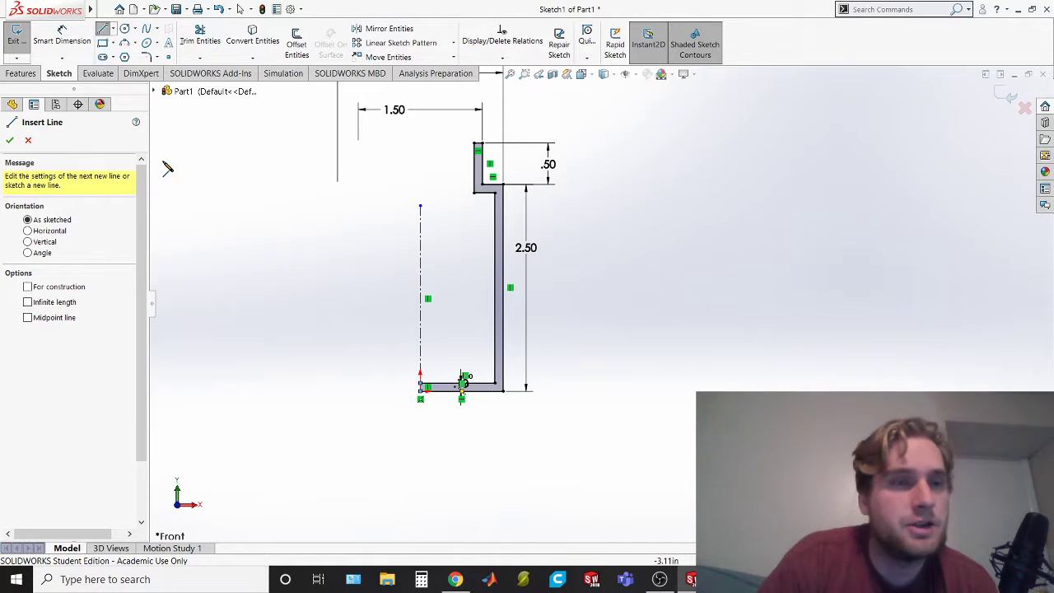
{"action": "key", "text": "alt+Tab"}
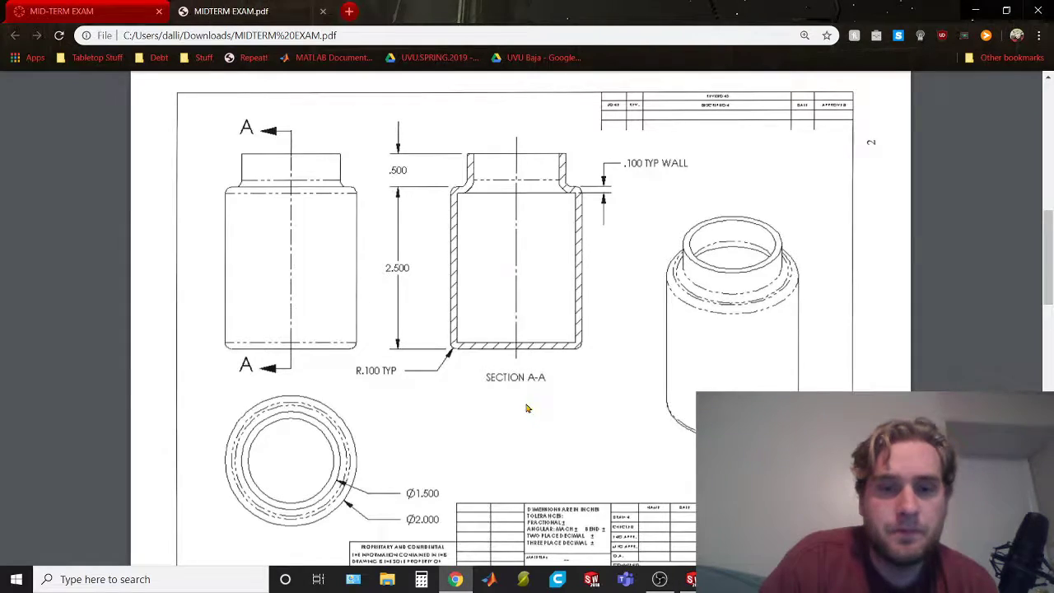
{"action": "key", "text": "alt+Tab"}
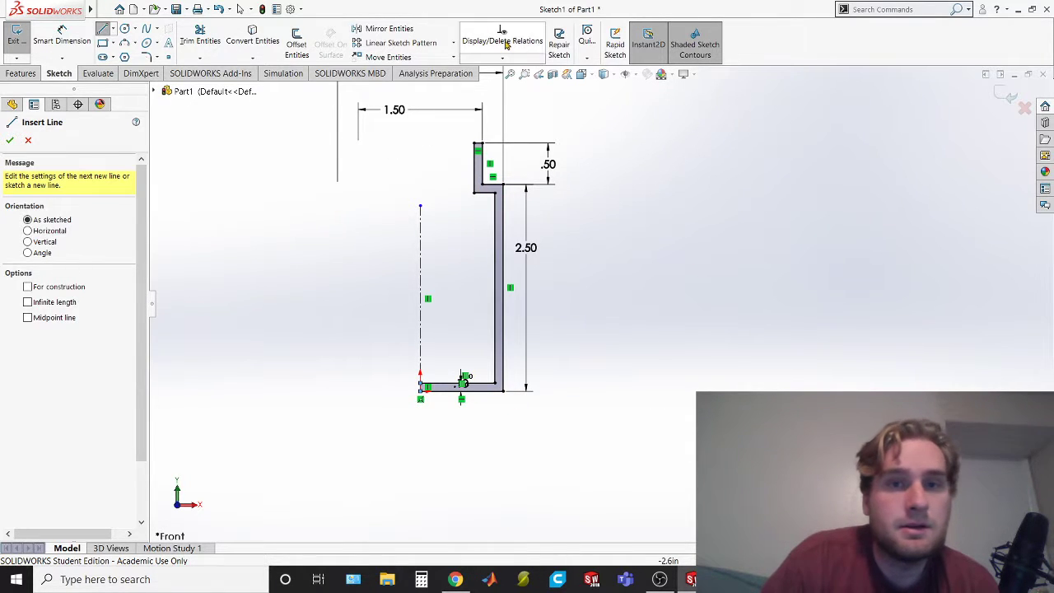
{"action": "left_click", "coordinate": [300, 46]}
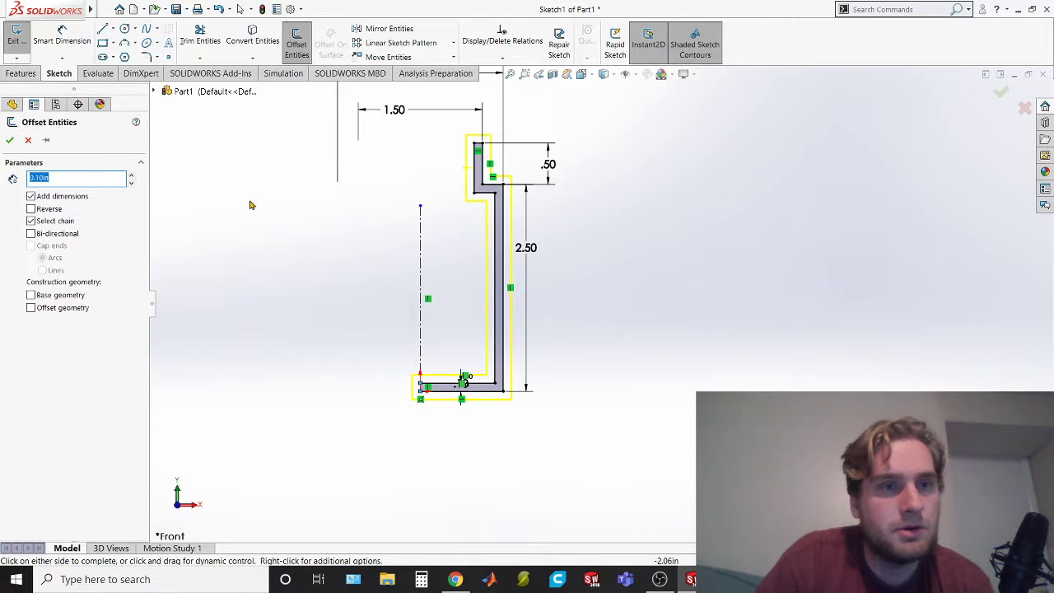
{"action": "key", "text": "Escape"}
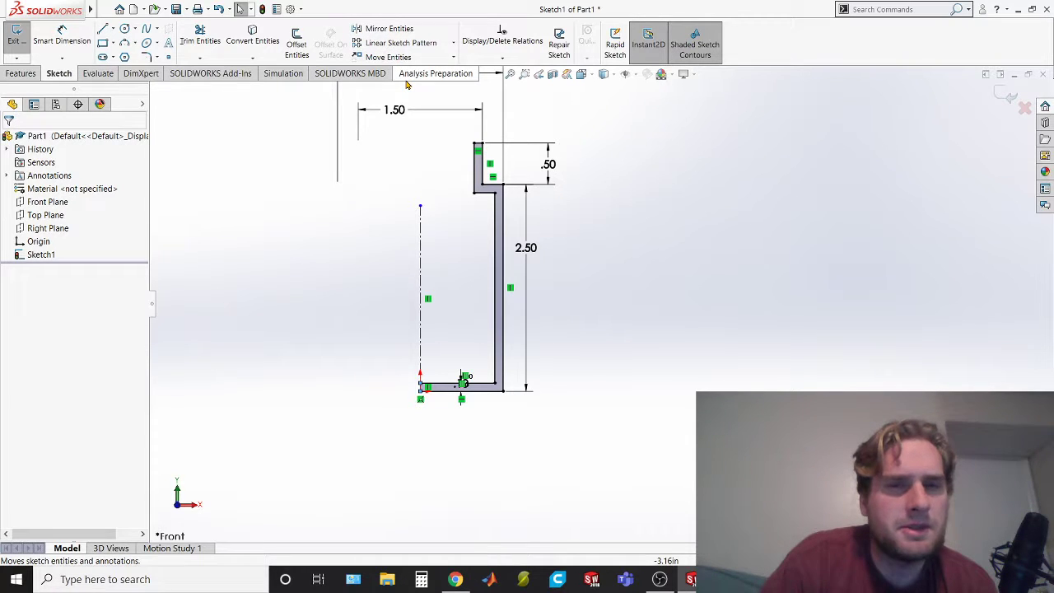
Apply 0.10 in. sketch fillets to the inner and outer corners at the base, shoulder and neck of the wall profile
{"action": "left_click", "coordinate": [149, 57]}
{"action": "left_click", "coordinate": [152, 59]}
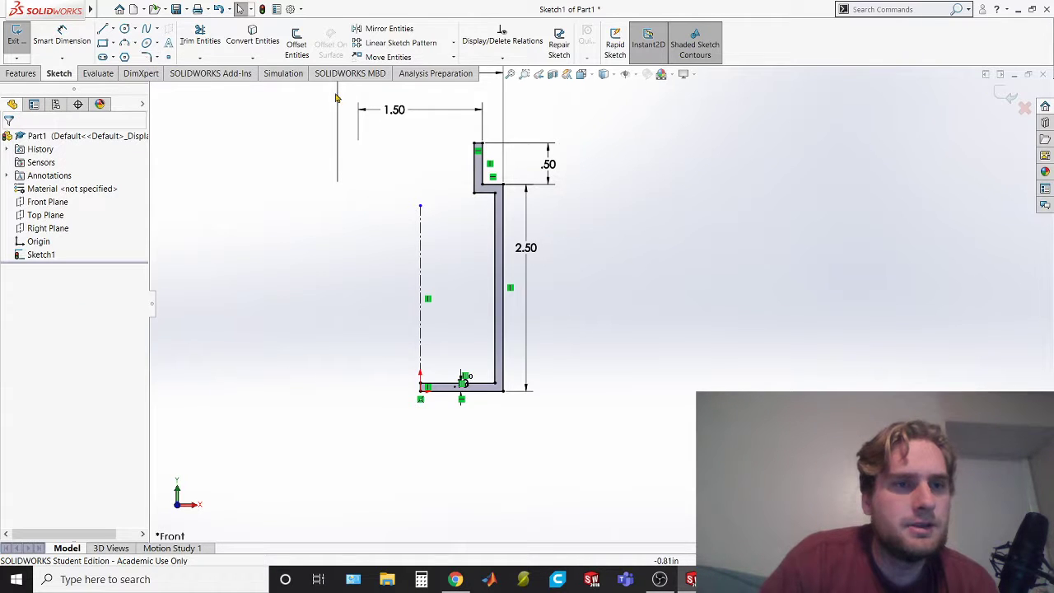
{"action": "left_click", "coordinate": [148, 58]}
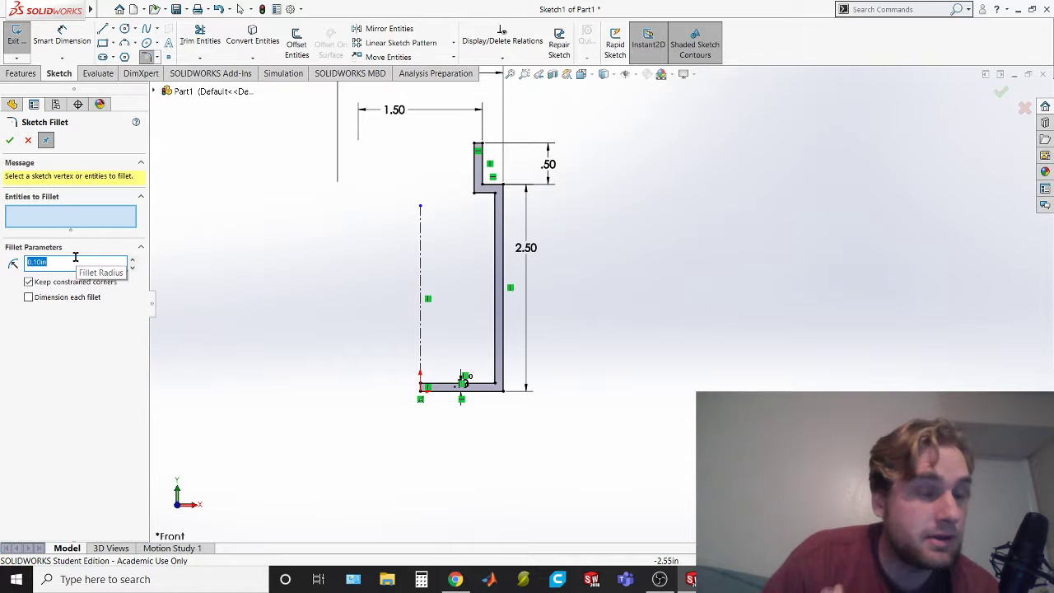
{"action": "left_click", "coordinate": [500, 389]}
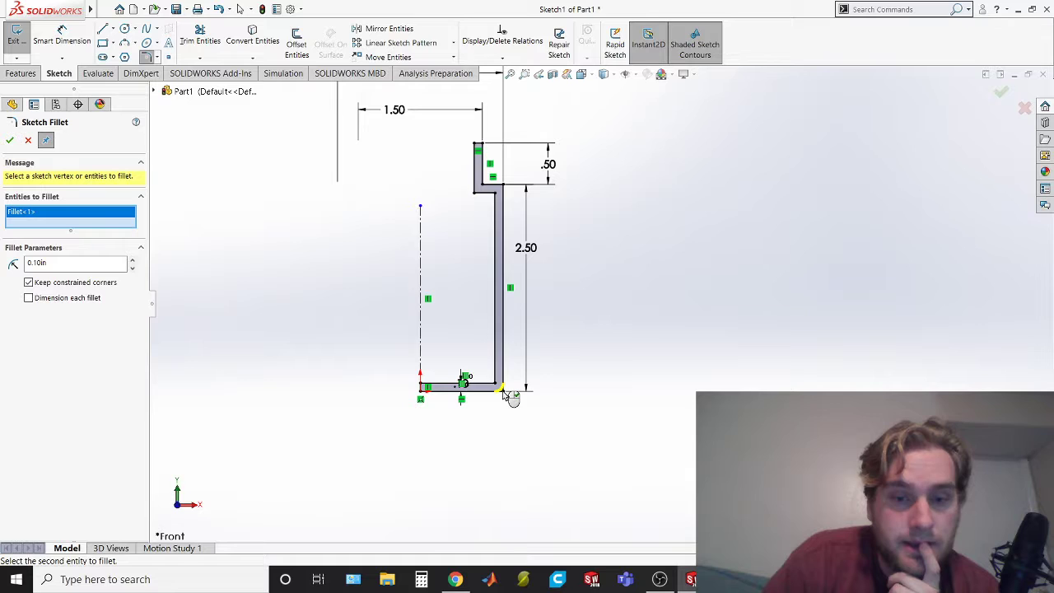
{"action": "left_click", "coordinate": [500, 389]}
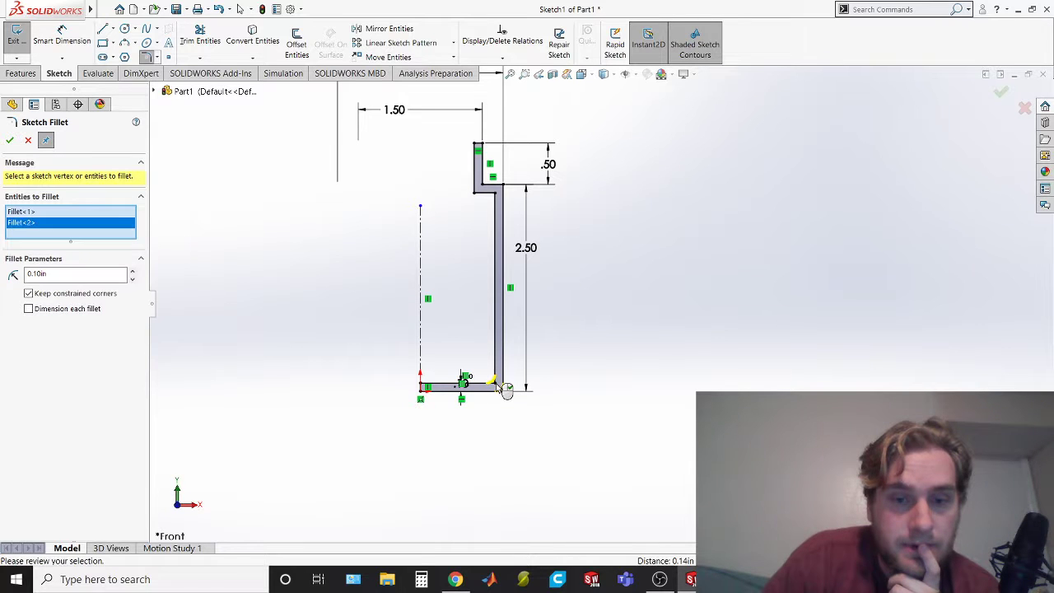
{"action": "left_click", "coordinate": [503, 188]}
{"action": "left_click", "coordinate": [498, 195]}
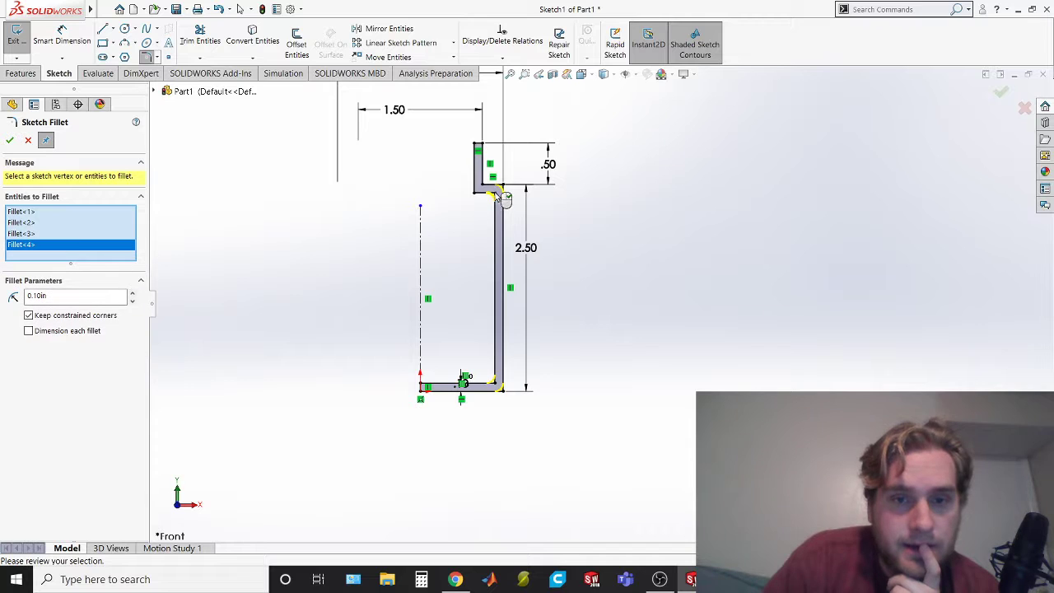
{"action": "left_click", "coordinate": [484, 189]}
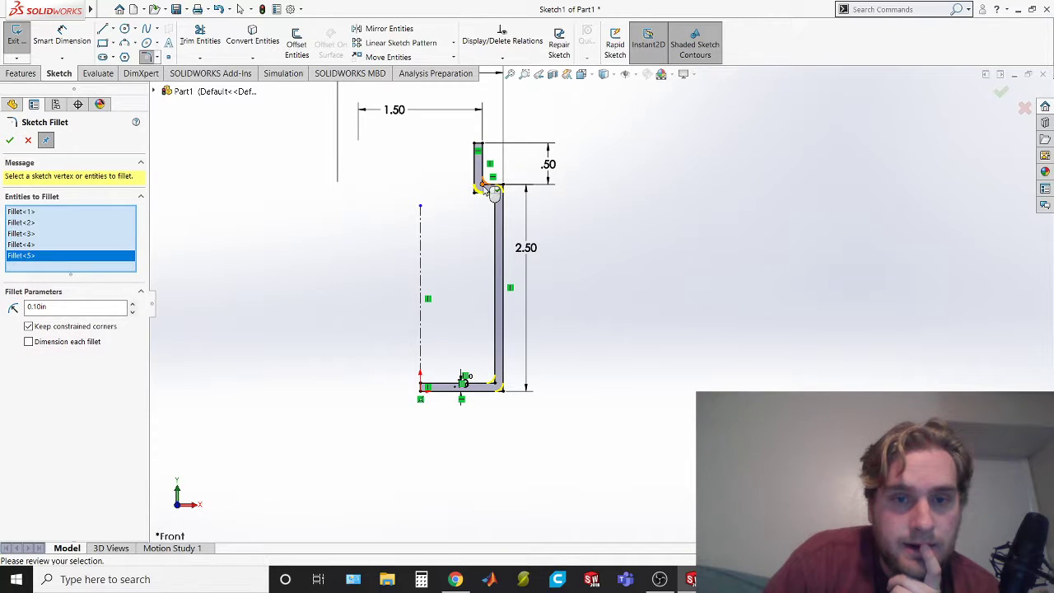
{"action": "left_click", "coordinate": [485, 189]}
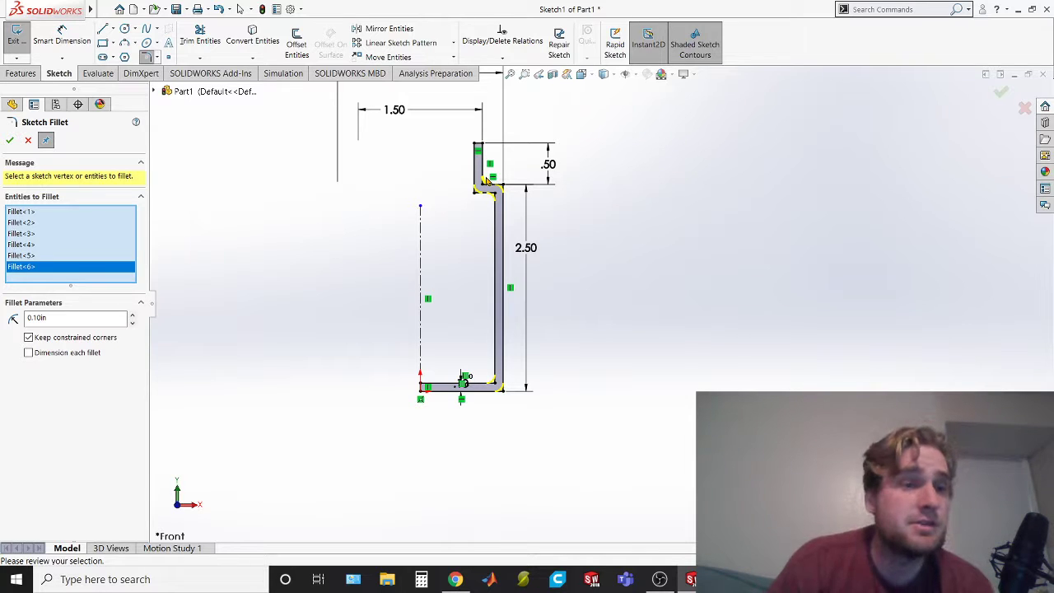
{"action": "left_click", "coordinate": [10, 142]}
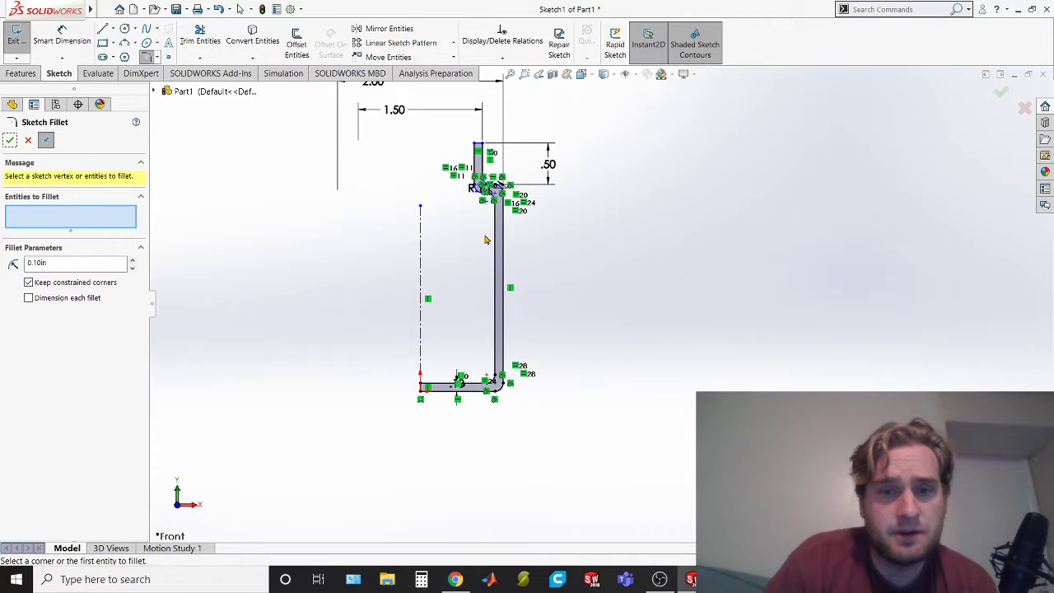
Compare the filleted shoulder with section A-A in the exam PDF, return to SOLIDWORKS and leave the fillet command
{"action": "key", "text": "alt+Tab"}
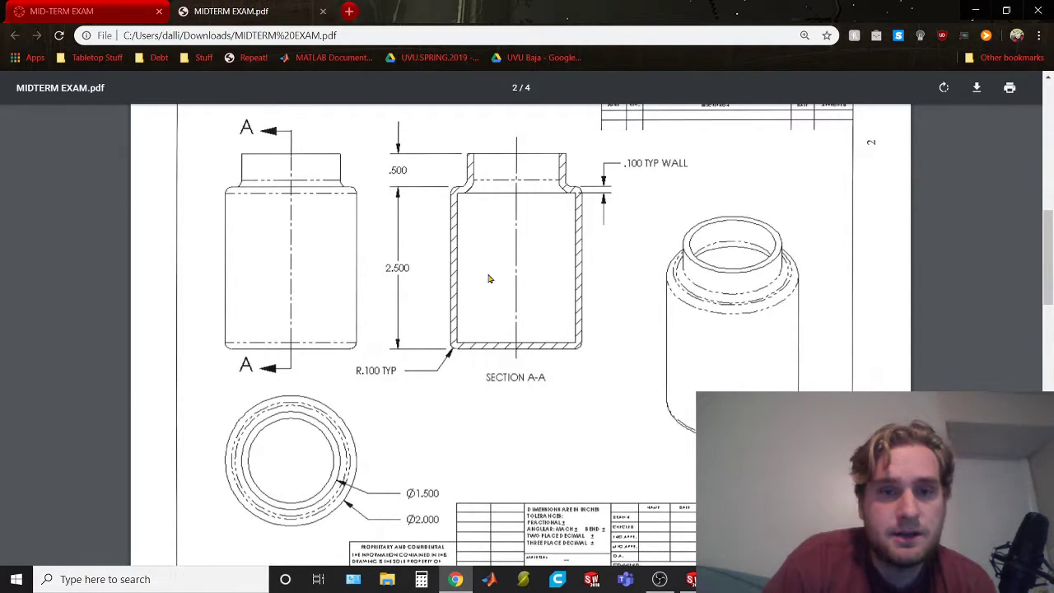
{"action": "key", "text": "alt+Tab"}
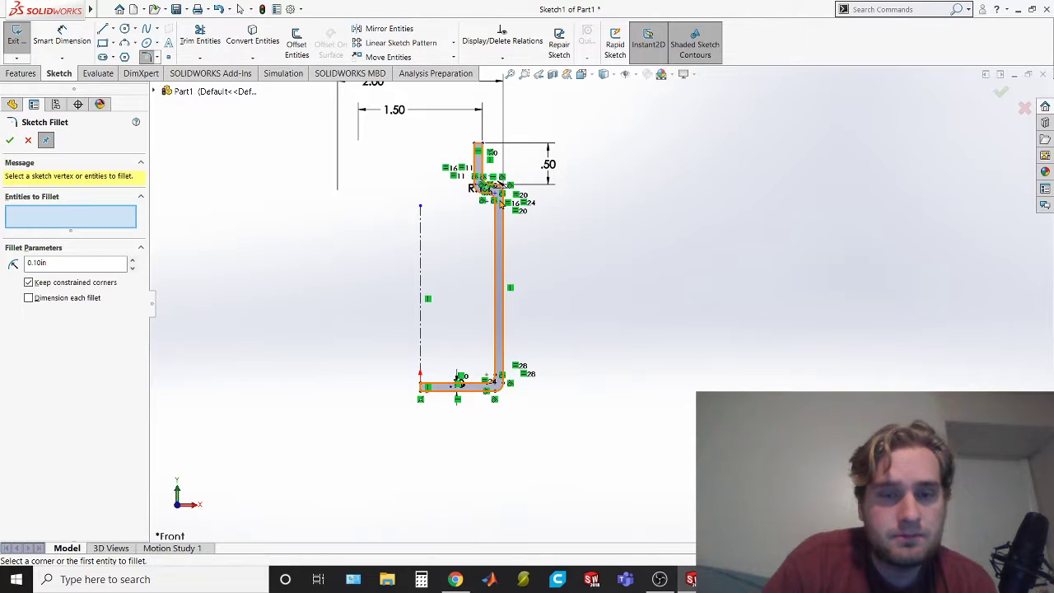
{"action": "scroll", "coordinate": [499, 203], "scroll_direction": "up", "scroll_amount": 4}
{"action": "scroll", "coordinate": [573, 291], "scroll_direction": "down", "scroll_amount": 5}
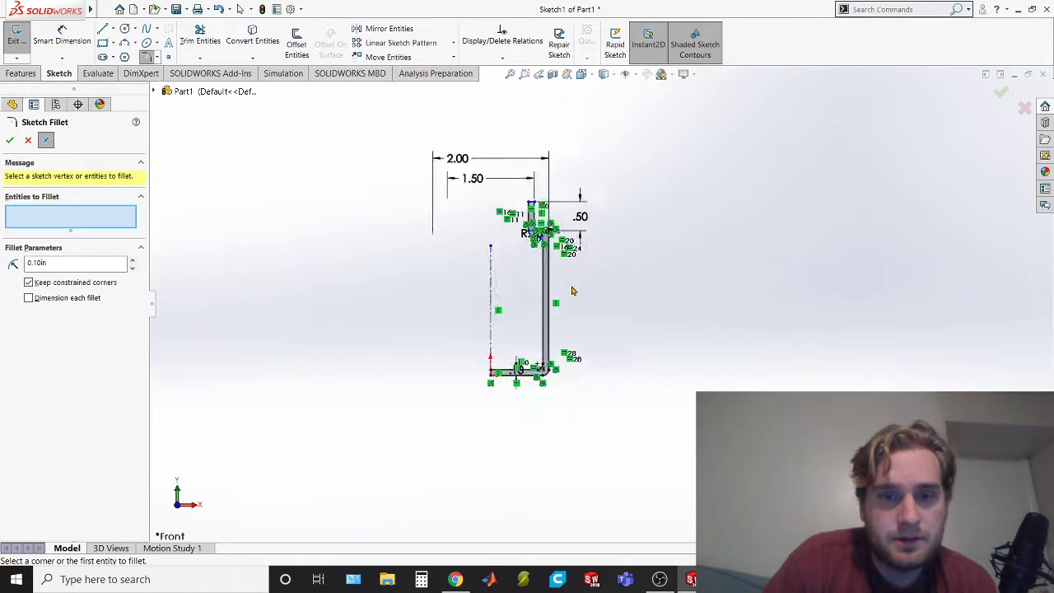
{"action": "scroll", "coordinate": [524, 199], "scroll_direction": "down", "scroll_amount": 3}
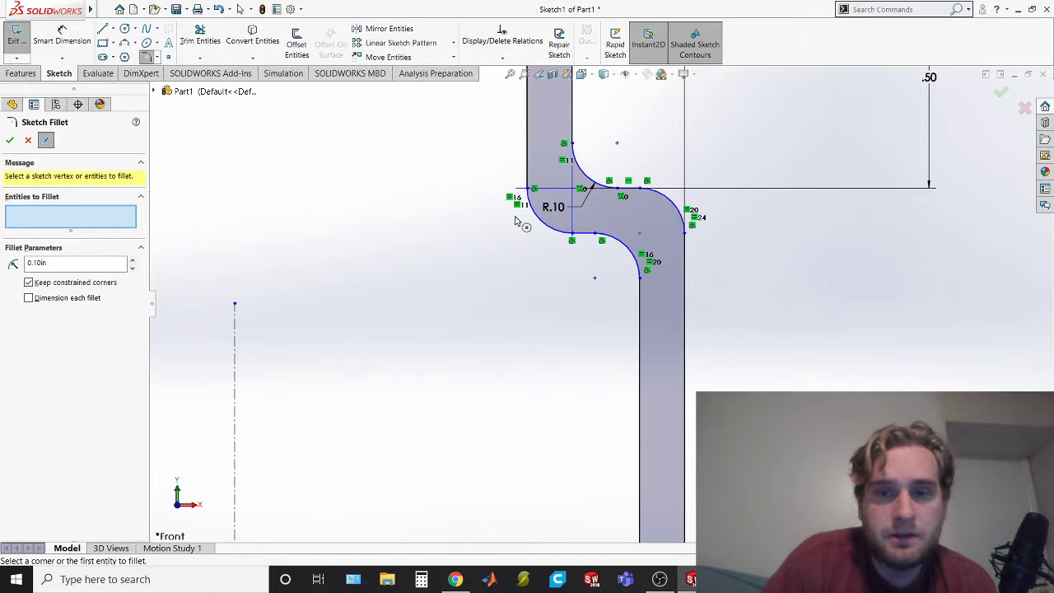
{"action": "key", "text": "alt+Tab"}
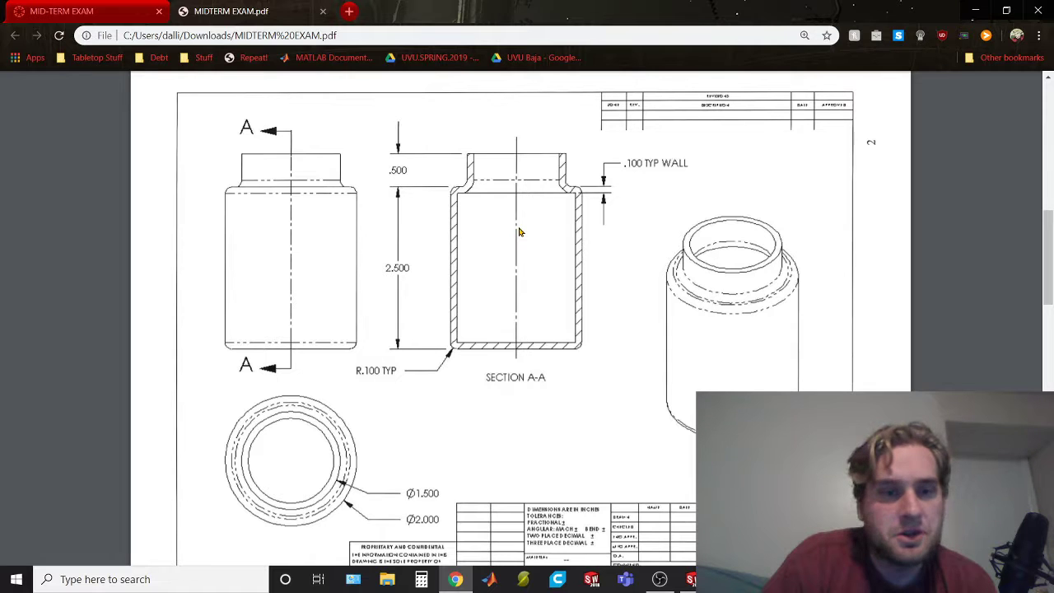
{"action": "key", "text": "alt+Tab"}
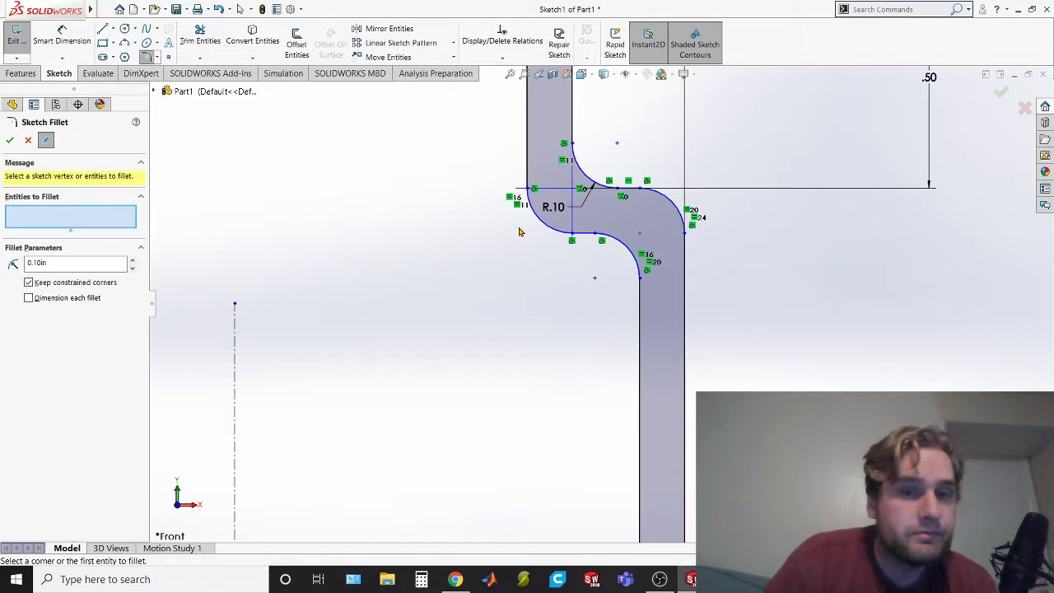
{"action": "left_click", "coordinate": [626, 249]}
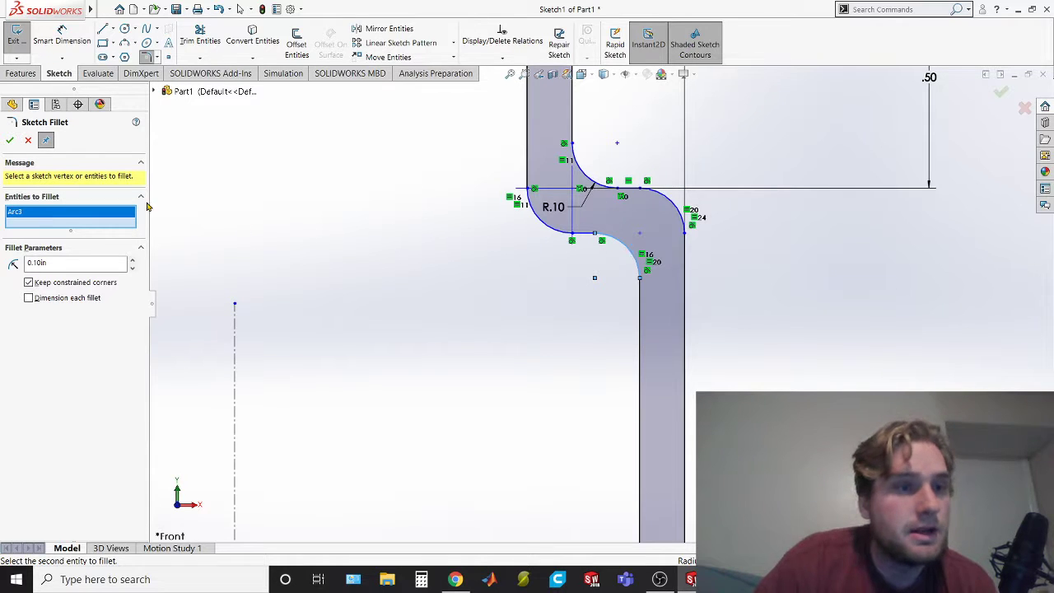
{"action": "key", "text": "Escape"}
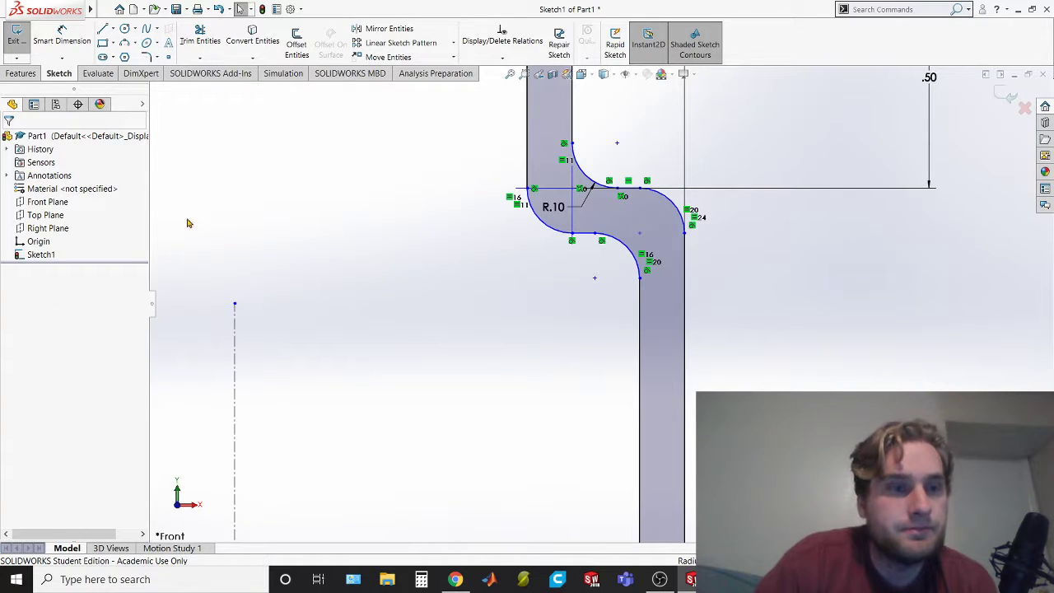
Undo the corner fillets, recheck the exam PDF and close the properties of the selected corner points
{"action": "left_click", "coordinate": [40, 254]}
{"action": "key", "text": "Delete"}
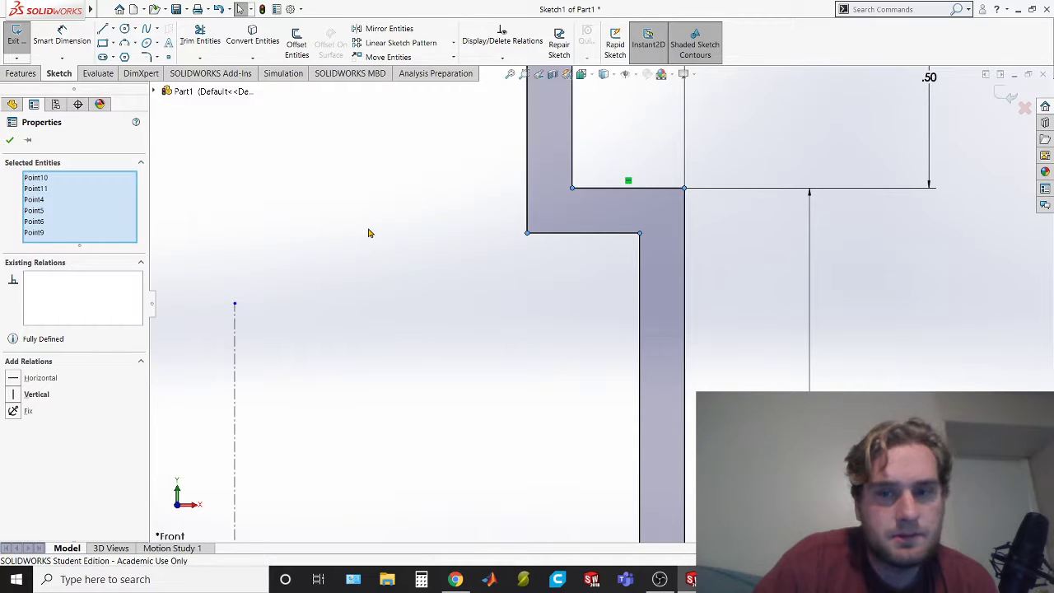
{"action": "left_click", "coordinate": [640, 233]}
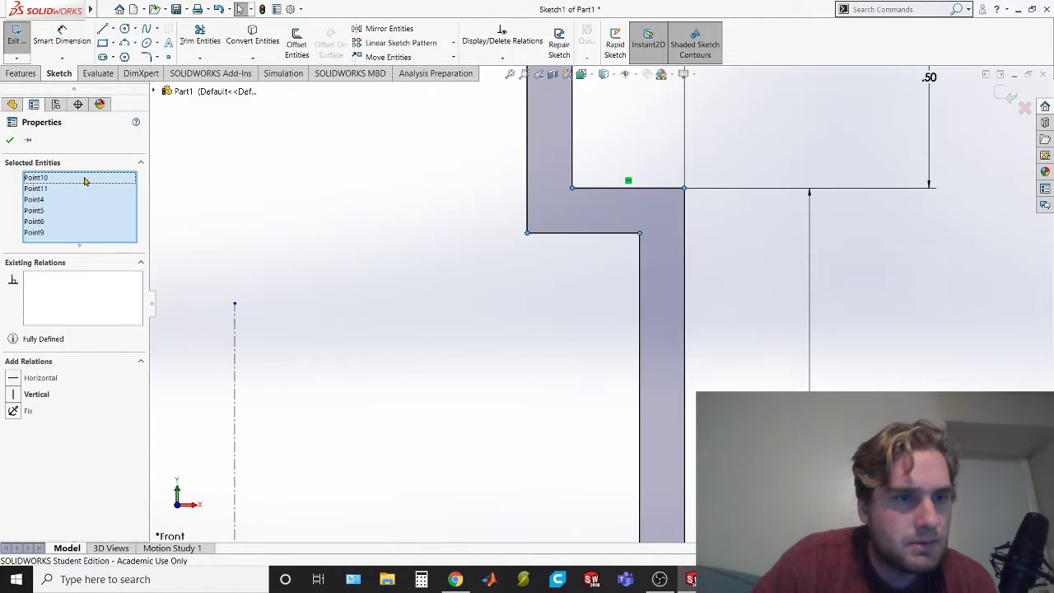
{"action": "right_click", "coordinate": [42, 180]}
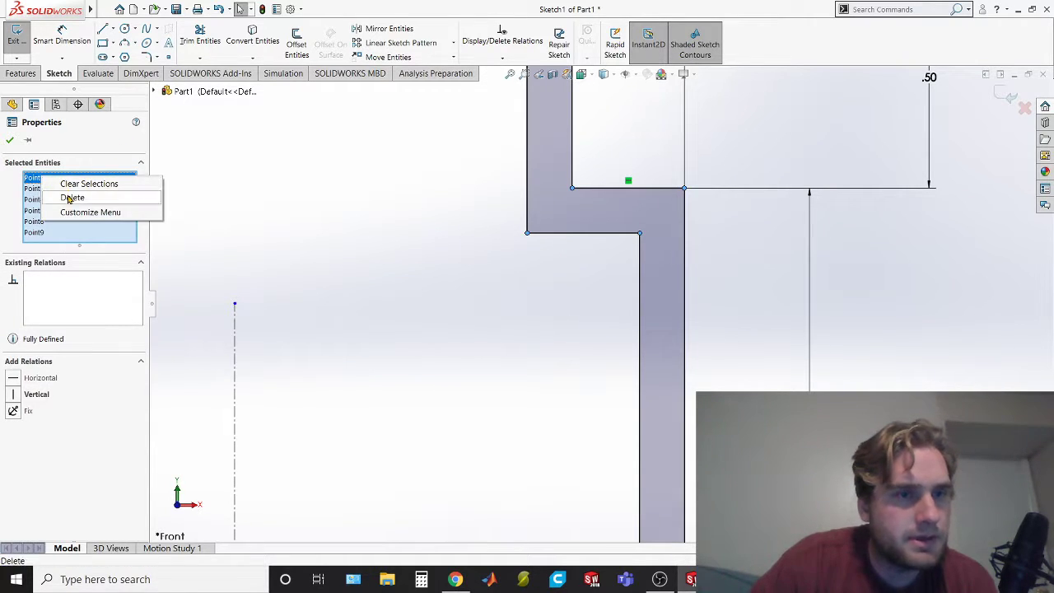
{"action": "left_click", "coordinate": [68, 198]}
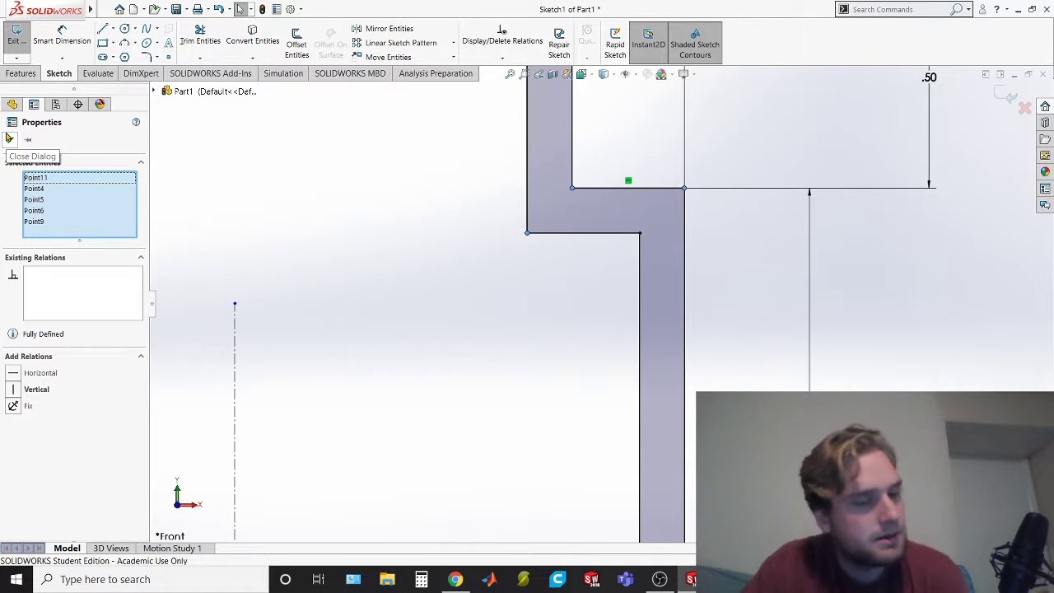
{"action": "key", "text": "alt+Tab"}
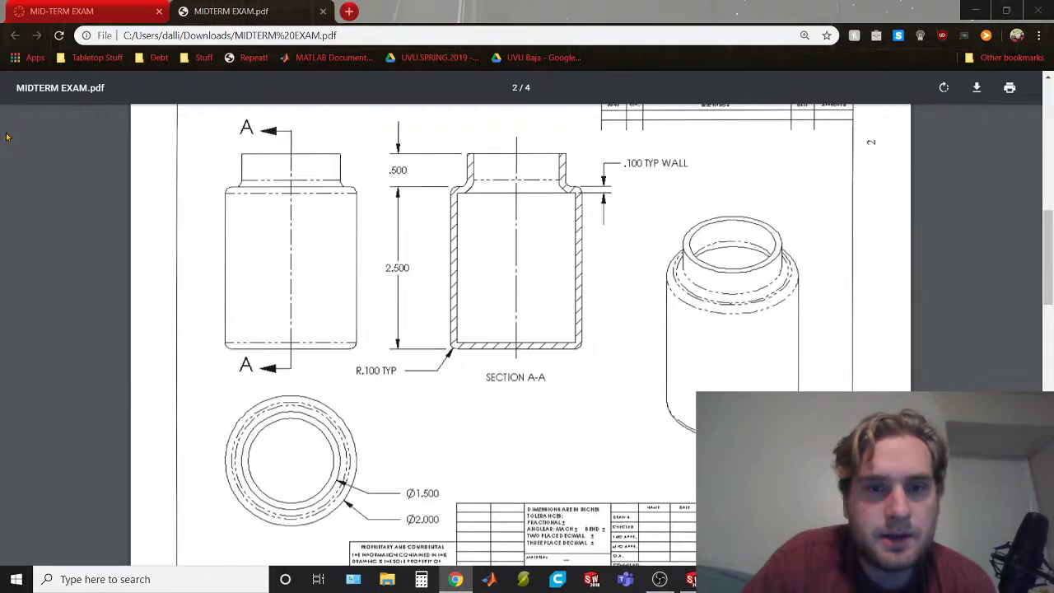
{"action": "key", "text": "alt+Tab"}
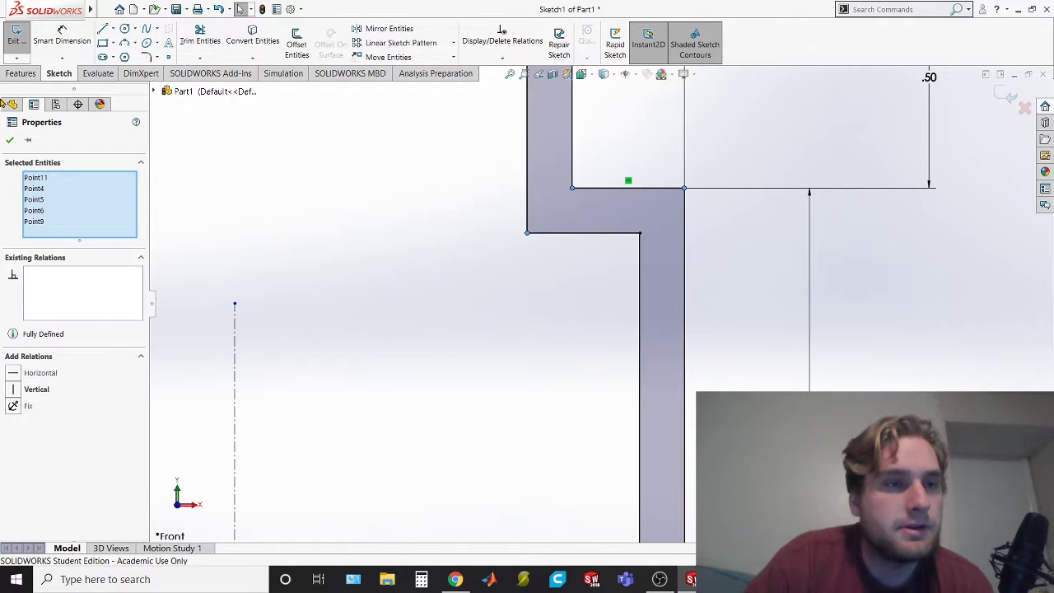
{"action": "left_click", "coordinate": [9, 141]}
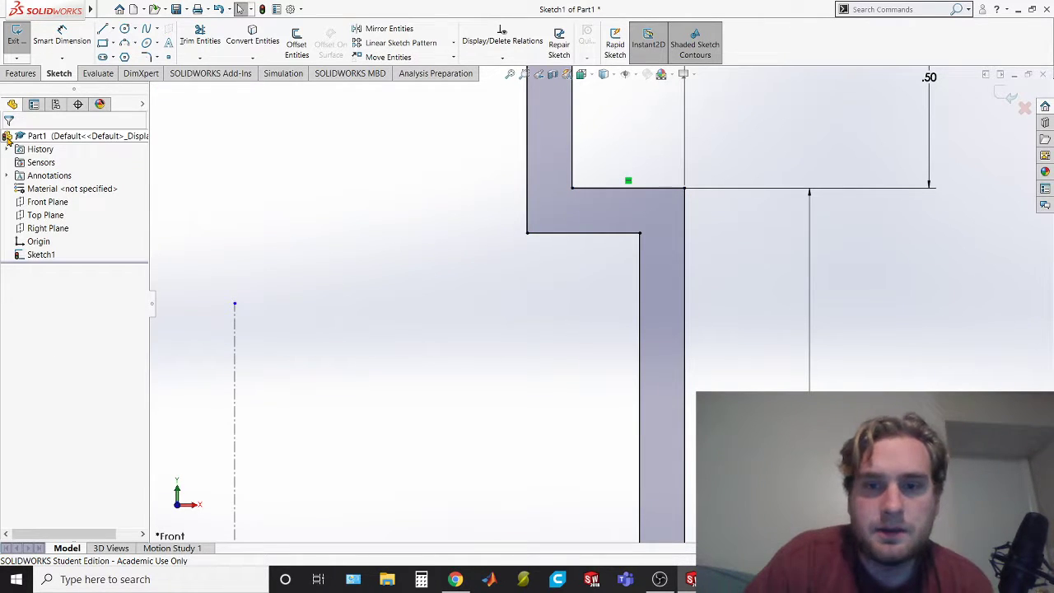
Pick the outer base corner and outer shoulder corner for 0.10 in. sketch fillets, leaving out the inner base corner
{"action": "scroll", "coordinate": [519, 288], "scroll_direction": "down", "scroll_amount": 3}
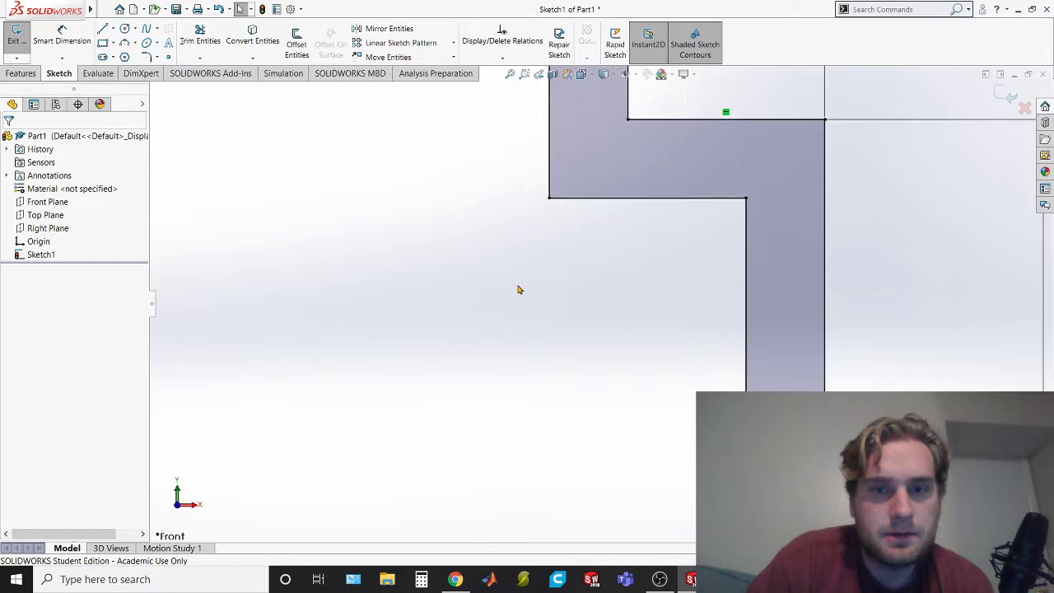
{"action": "scroll", "coordinate": [519, 289], "scroll_direction": "up", "scroll_amount": 6}
{"action": "scroll", "coordinate": [518, 289], "scroll_direction": "up", "scroll_amount": 4}
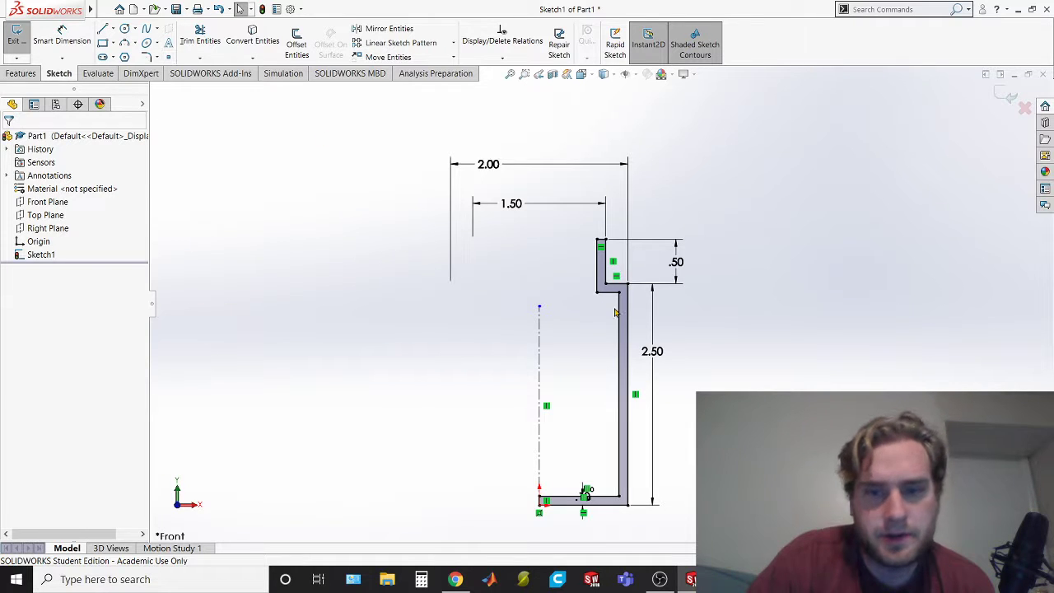
{"action": "left_click", "coordinate": [145, 58]}
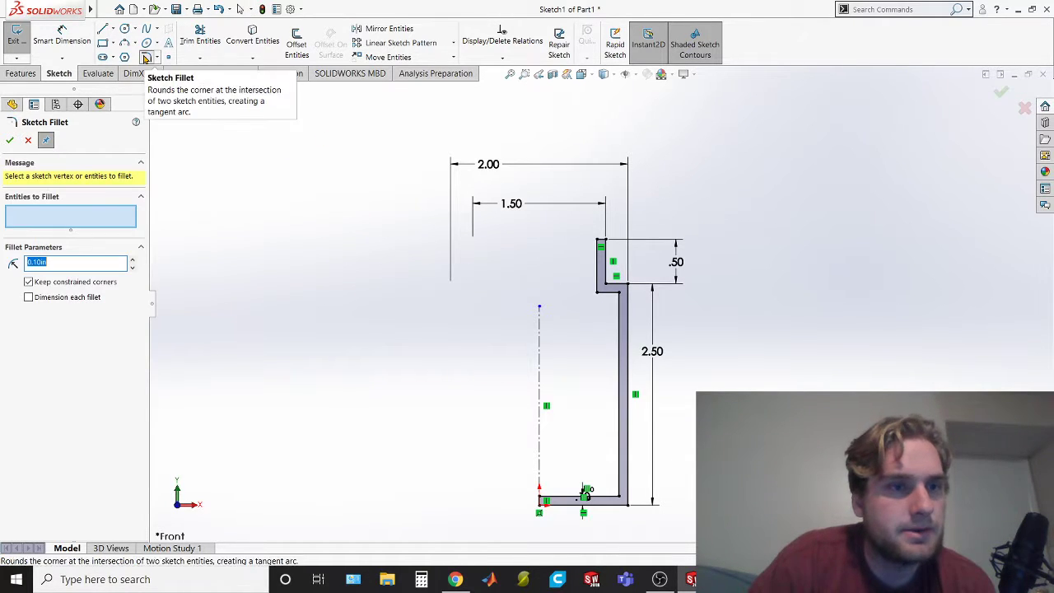
{"action": "left_click", "coordinate": [630, 509]}
{"action": "left_click", "coordinate": [626, 499]}
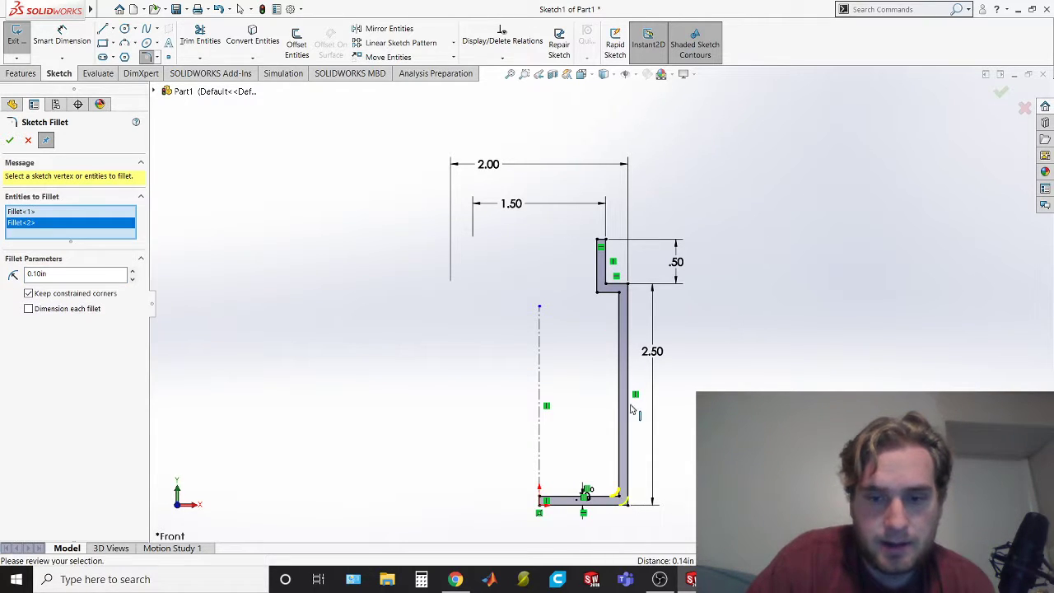
{"action": "left_click", "coordinate": [626, 286]}
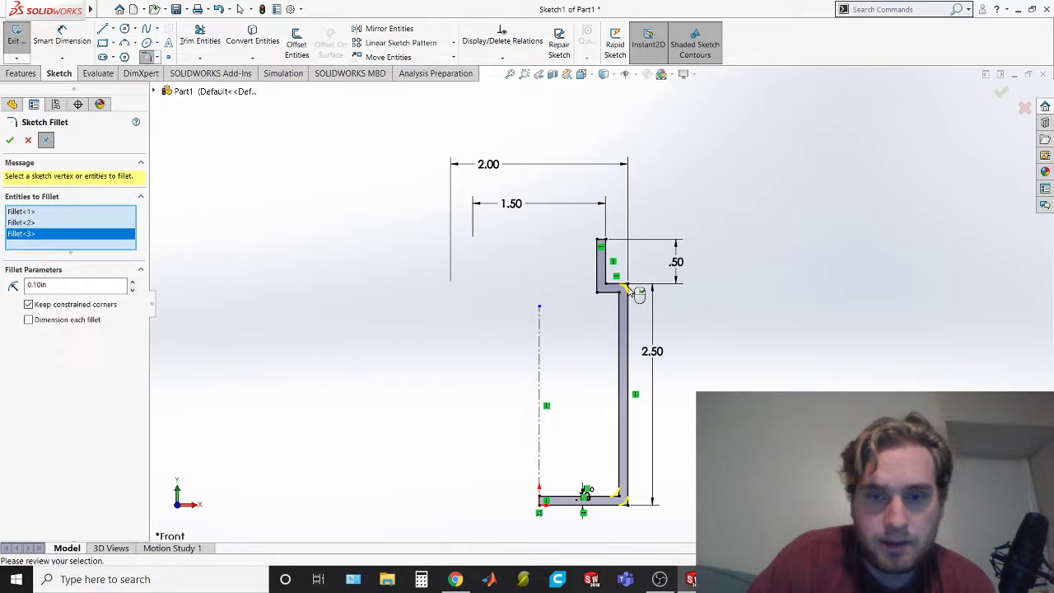
{"action": "key", "text": "alt+Tab"}
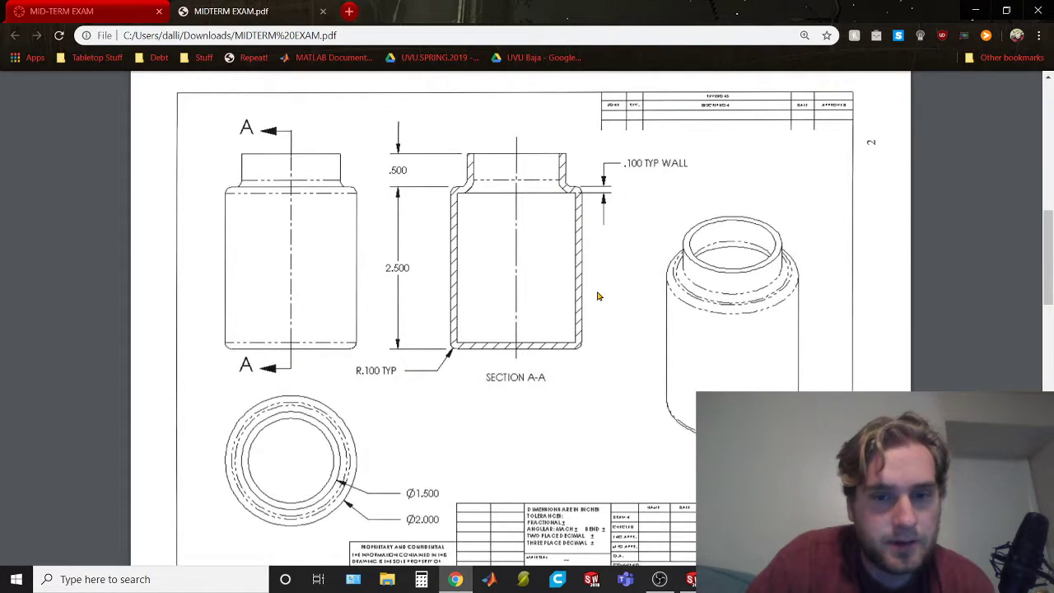
{"action": "key", "text": "alt+Tab"}
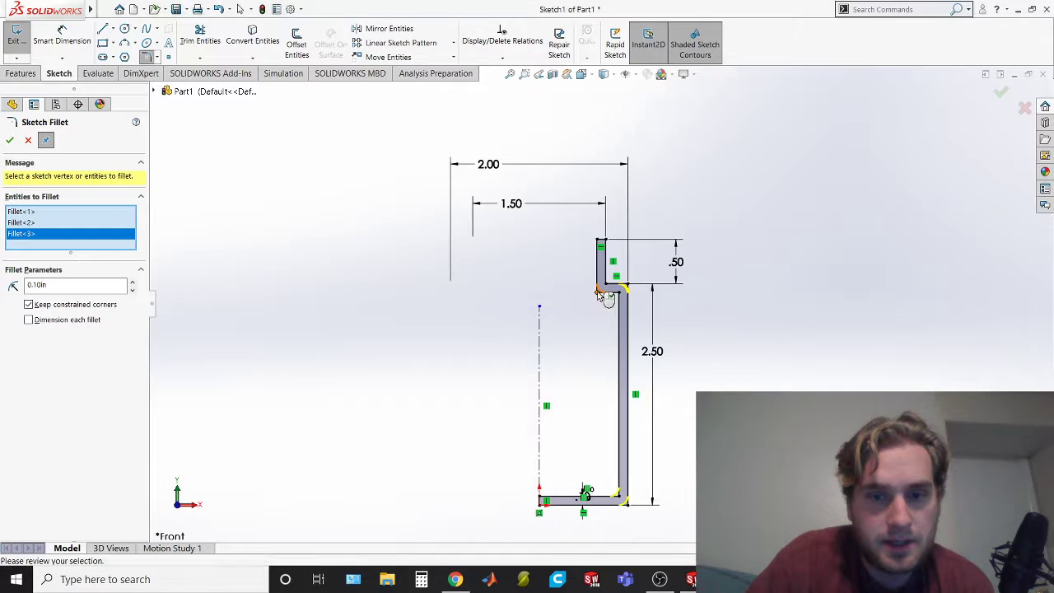
{"action": "left_click", "coordinate": [619, 499]}
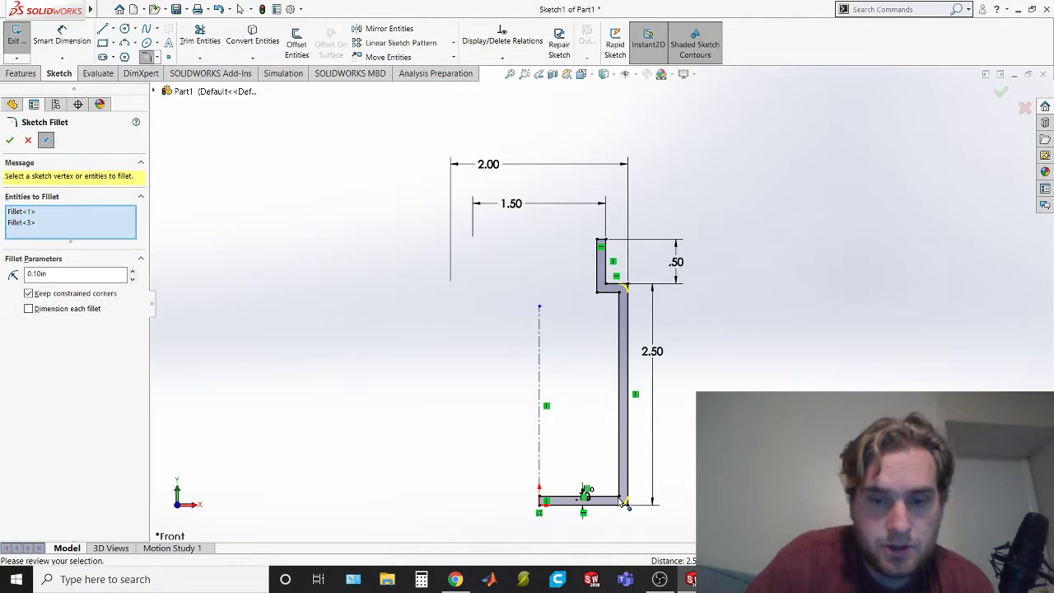
Check section A-A in the exam PDF, add the outer and inner neck corners to the selection, and apply the 0.10 in. sketch fillets
{"action": "key", "text": "alt+Tab"}
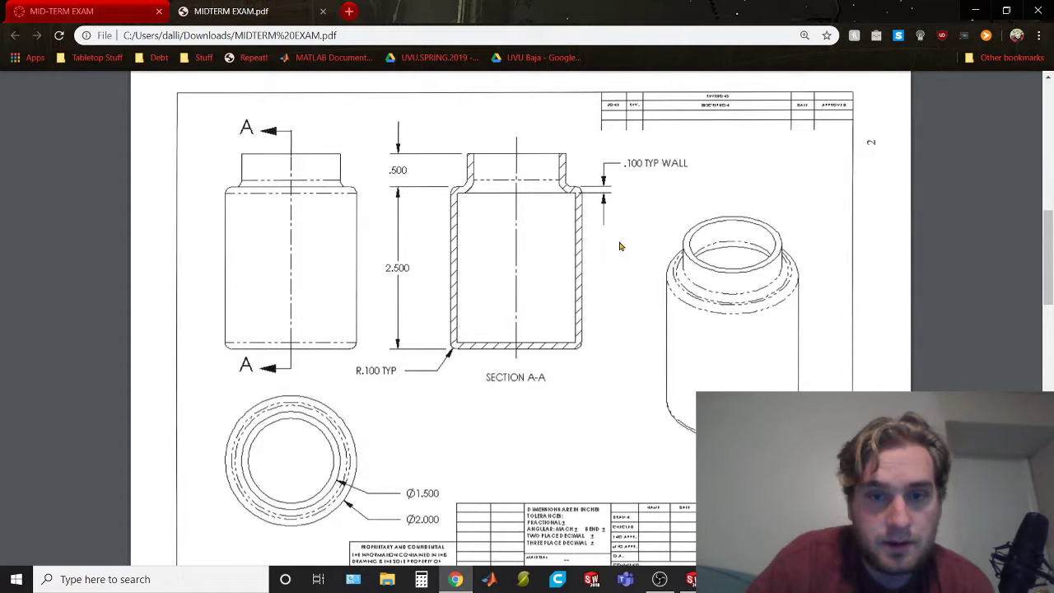
{"action": "key", "text": "alt+Tab"}
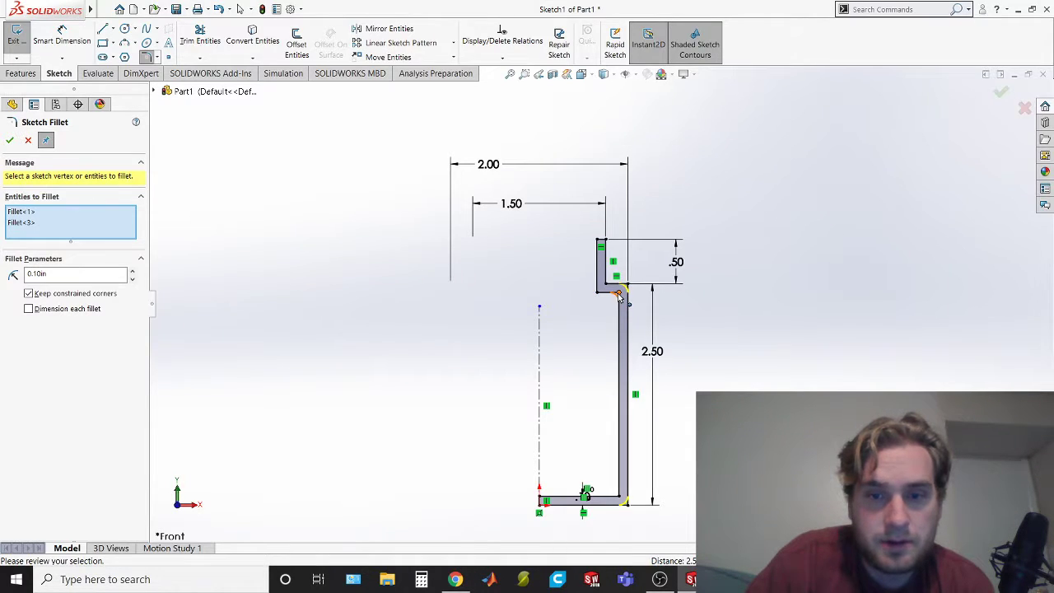
{"action": "key", "text": "alt+Tab"}
{"action": "key", "text": "alt+Tab"}
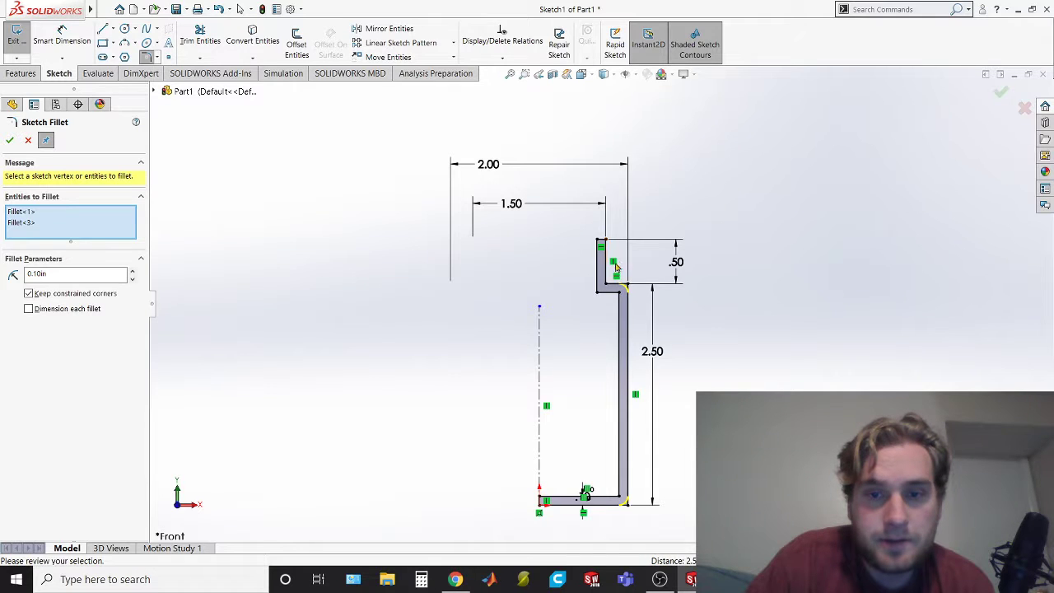
{"action": "left_click", "coordinate": [606, 283]}
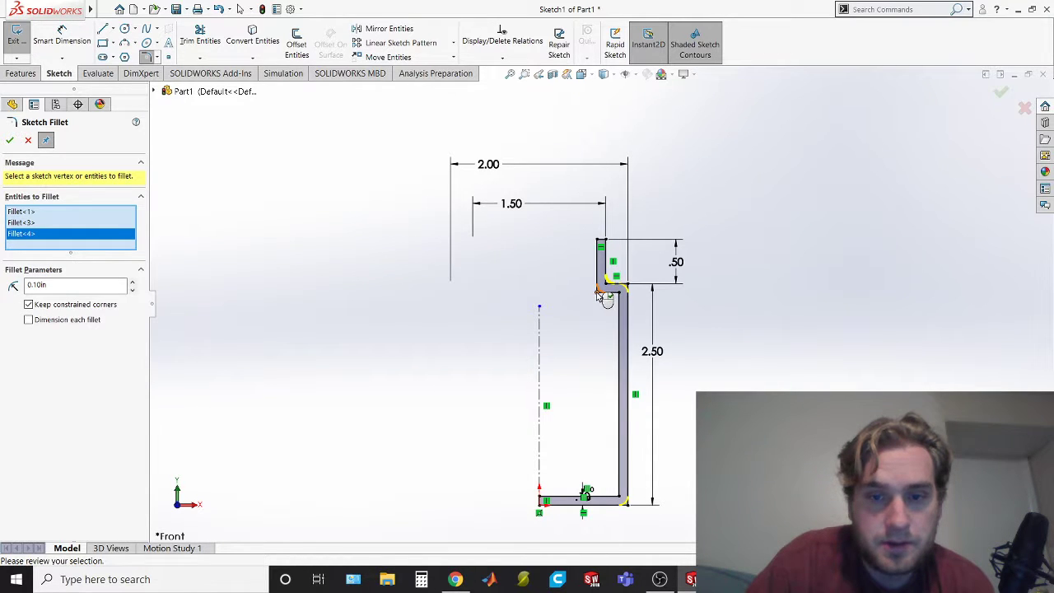
{"action": "left_click", "coordinate": [598, 293]}
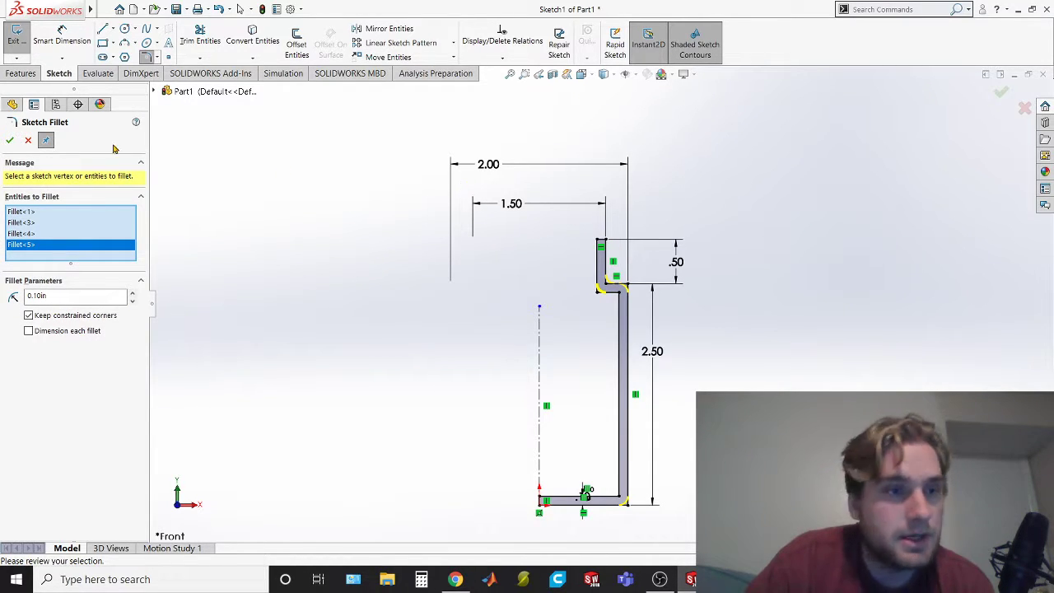
{"action": "left_click", "coordinate": [11, 141]}
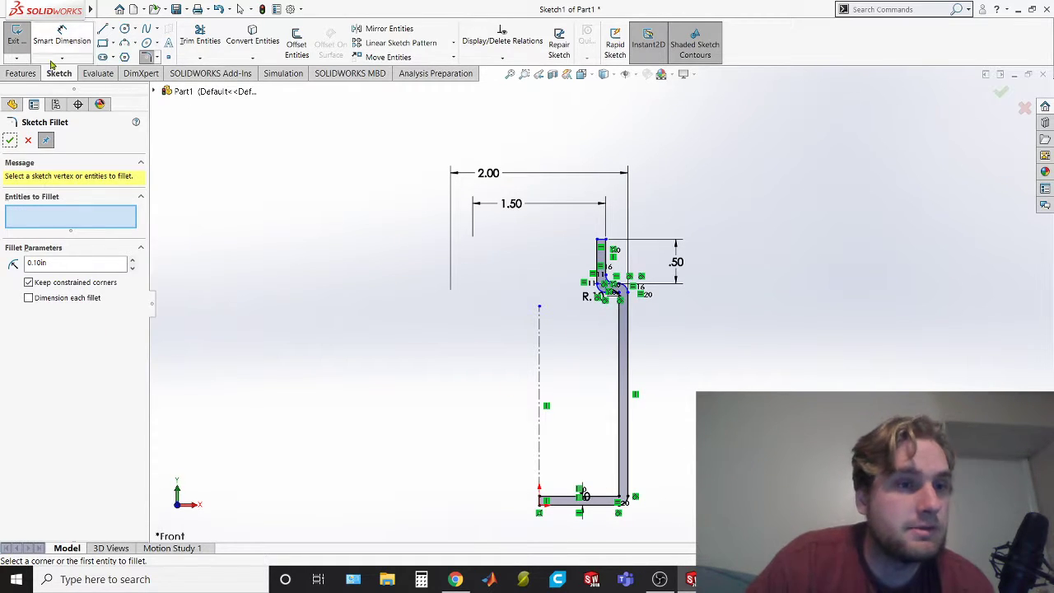
{"action": "left_click", "coordinate": [9, 140]}
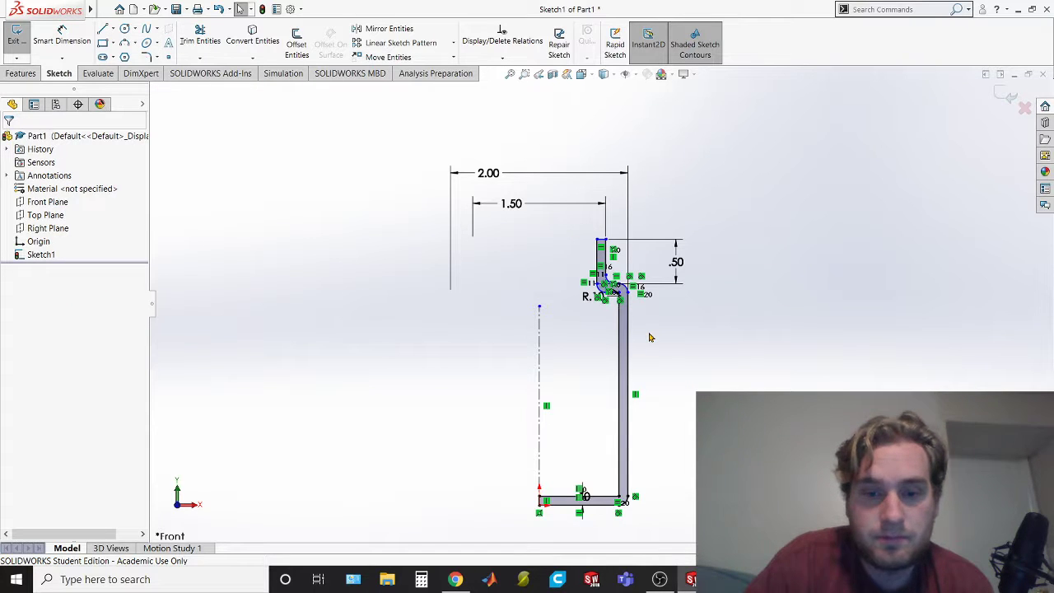
Exit the sketch and revolve the wall profile 360 degrees about the vertical centerline into a solid bottle
{"action": "left_click", "coordinate": [13, 40]}
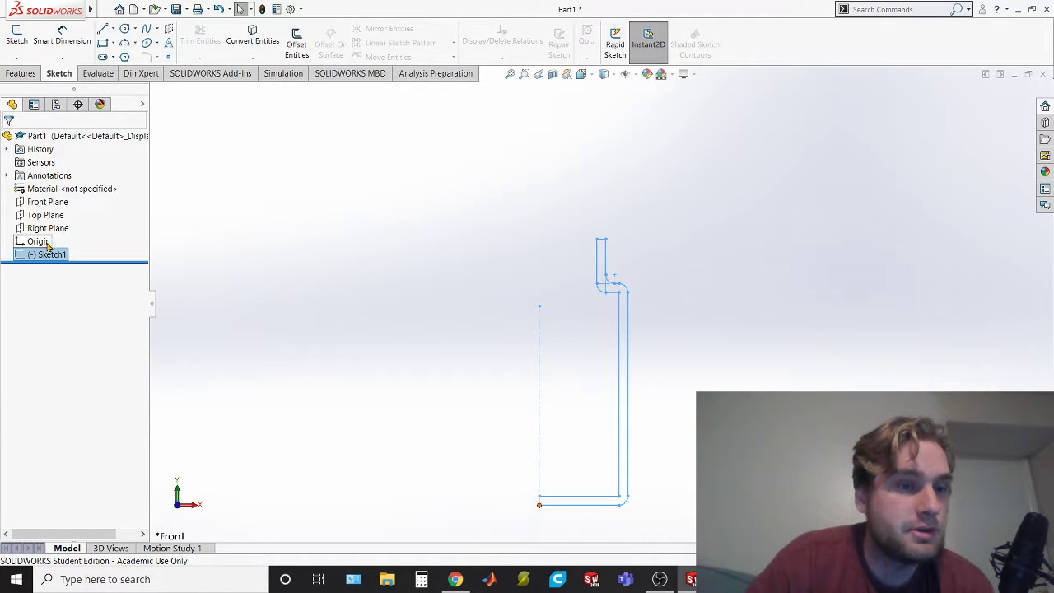
{"action": "left_click", "coordinate": [11, 76]}
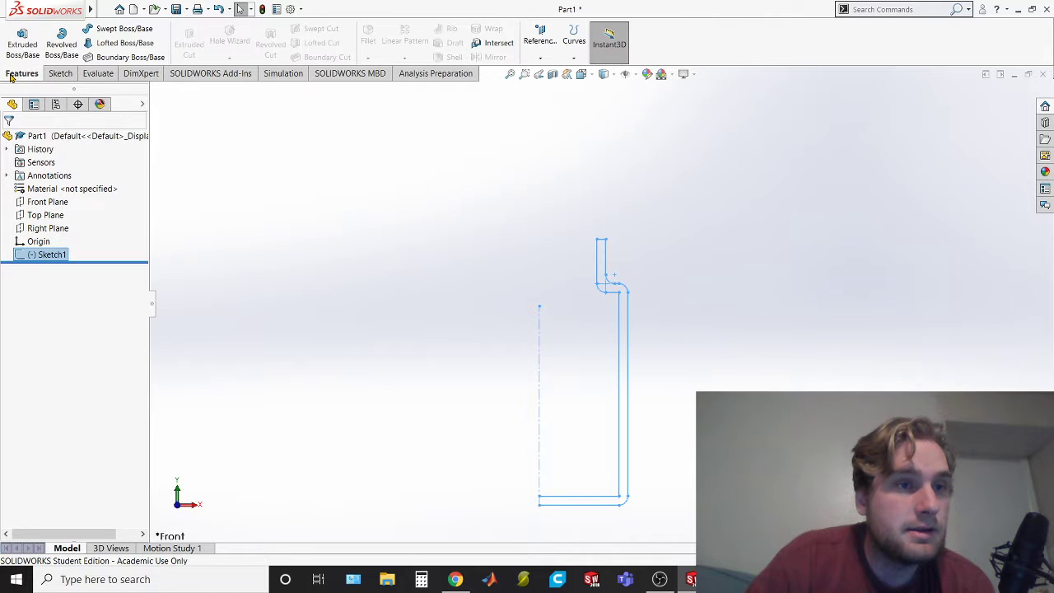
{"action": "left_click", "coordinate": [70, 60]}
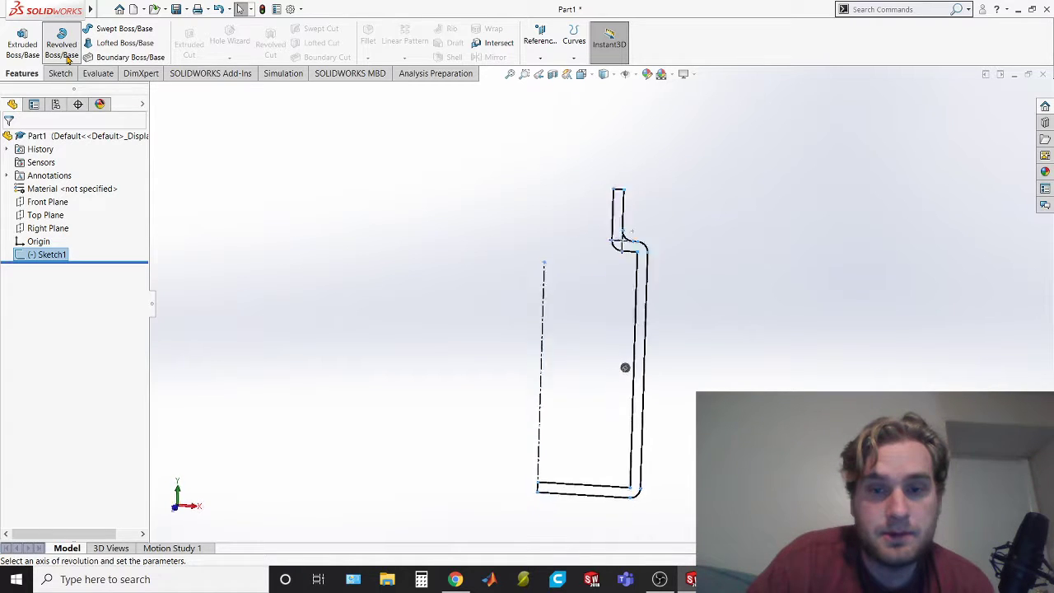
{"action": "left_click", "coordinate": [534, 277]}
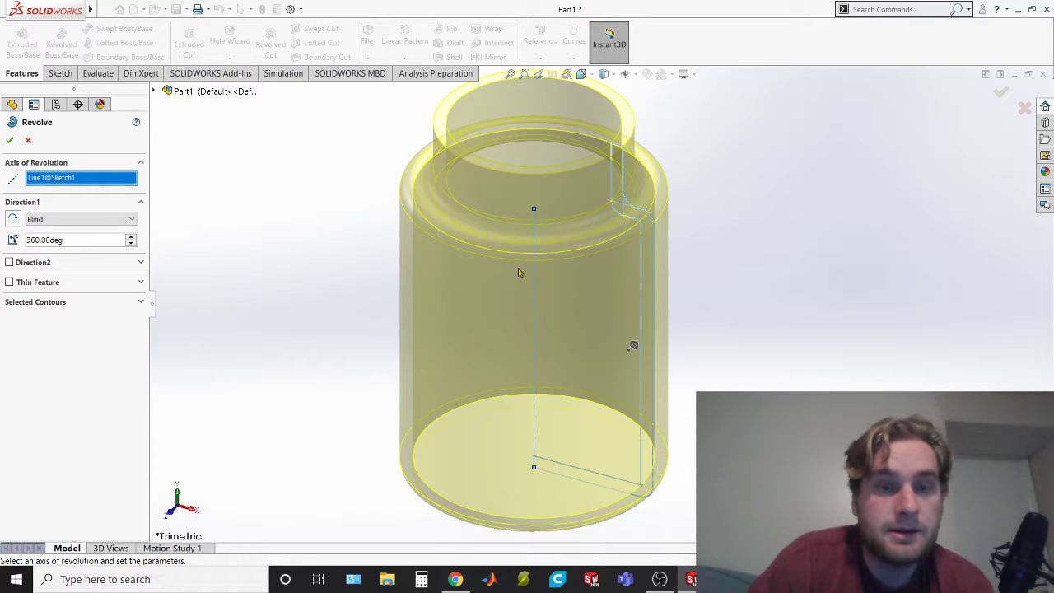
{"action": "left_click", "coordinate": [10, 141]}
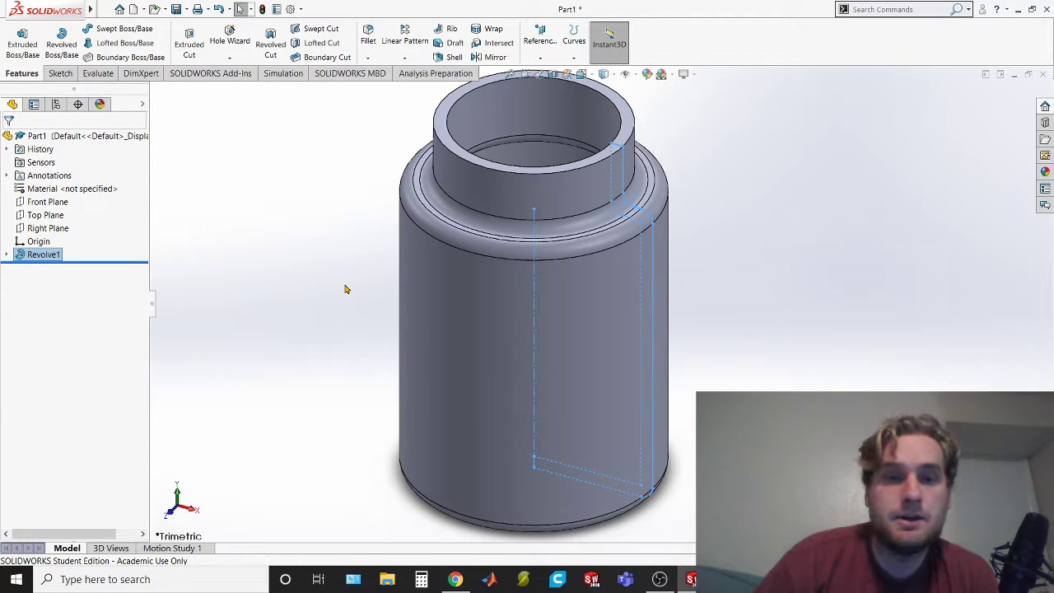
{"action": "left_click", "coordinate": [346, 288]}
Show the bottle with hidden lines visible and orbit it to a near-side view
{"action": "mouse_move", "coordinate": [766, 370]}
{"action": "middle_mouse_down"}
{"action": "mouse_move", "coordinate": [796, 323]}
{"action": "mouse_move", "coordinate": [758, 252]}
{"action": "mouse_move", "coordinate": [512, 337]}
{"action": "mouse_move", "coordinate": [591, 353]}
{"action": "mouse_move", "coordinate": [582, 252]}
{"action": "middle_mouse_up"}
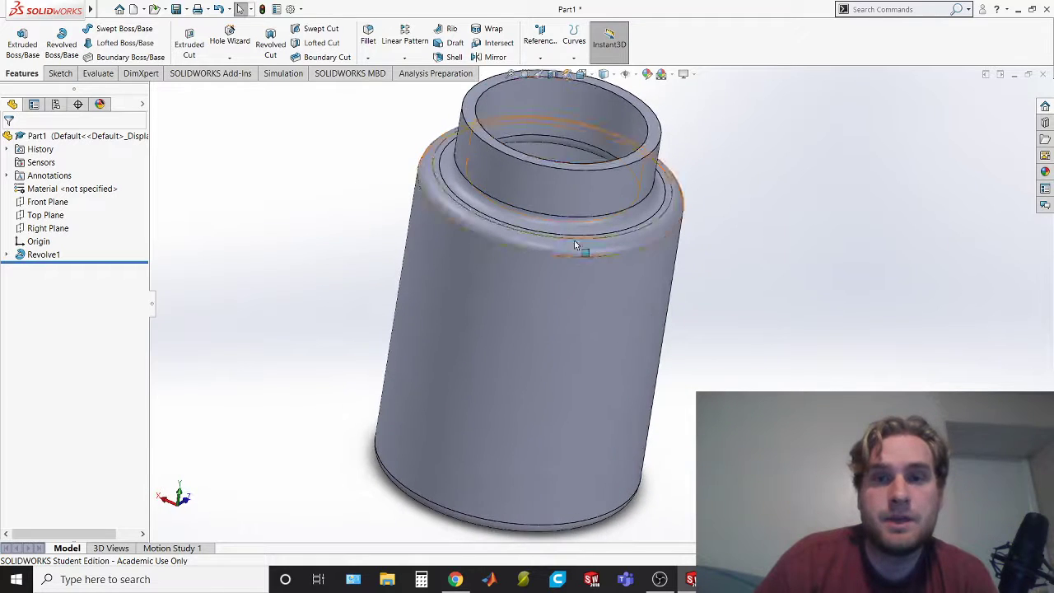
{"action": "mouse_move", "coordinate": [603, 78]}
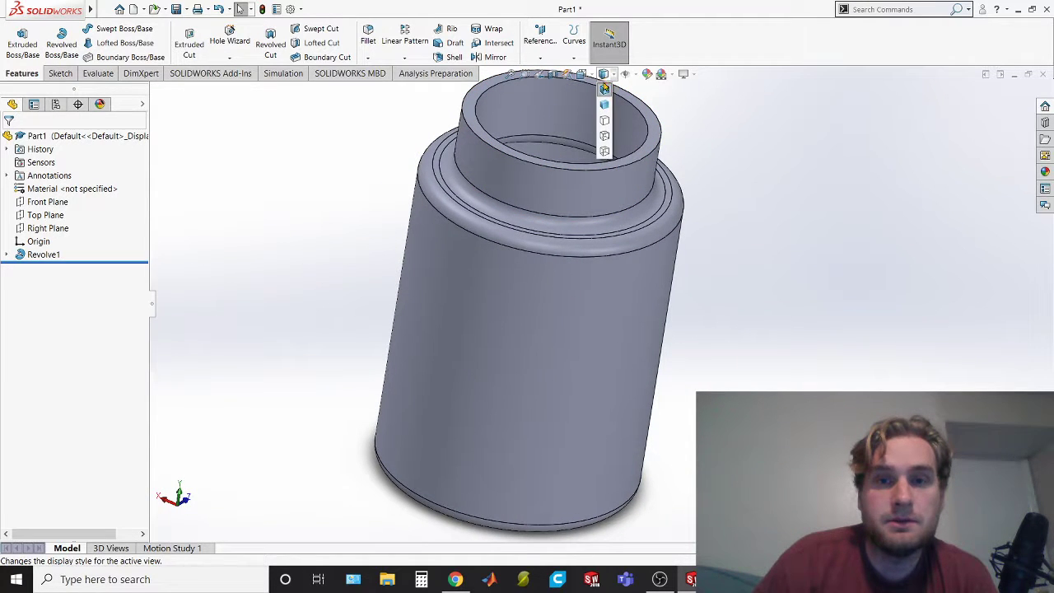
{"action": "left_click", "coordinate": [604, 122]}
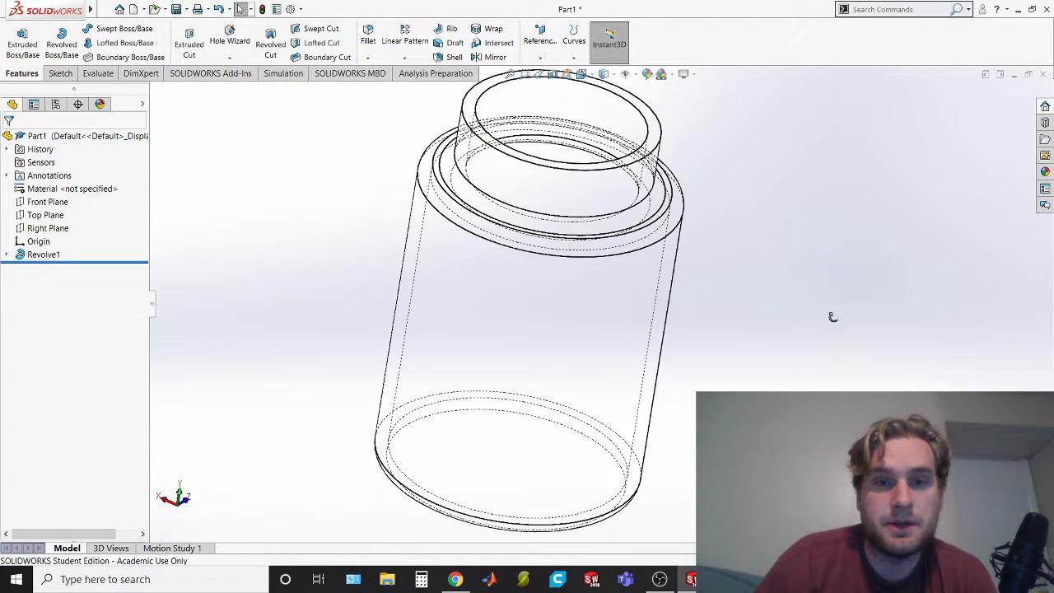
{"action": "mouse_move", "coordinate": [832, 317]}
{"action": "middle_mouse_down"}
{"action": "mouse_move", "coordinate": [821, 219]}
{"action": "mouse_move", "coordinate": [841, 249]}
{"action": "mouse_move", "coordinate": [875, 245]}
{"action": "middle_mouse_up"}
Compare the bottle's rounded corners and wall with the bottle drawing in the exam PDF, ending back in SOLIDWORKS
{"action": "key", "text": "alt+Tab"}
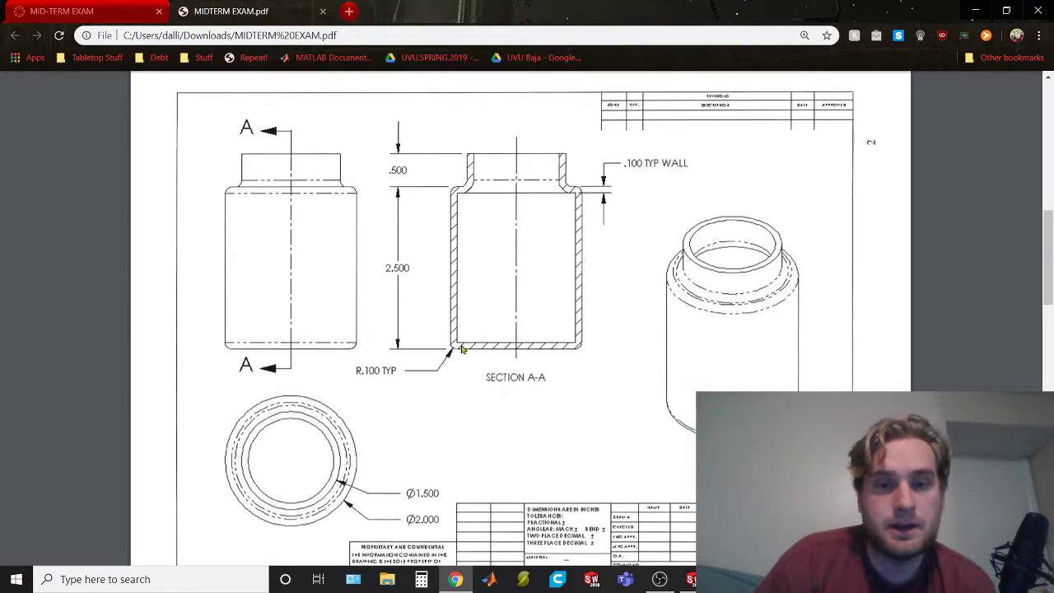
{"action": "key", "text": "alt+Tab"}
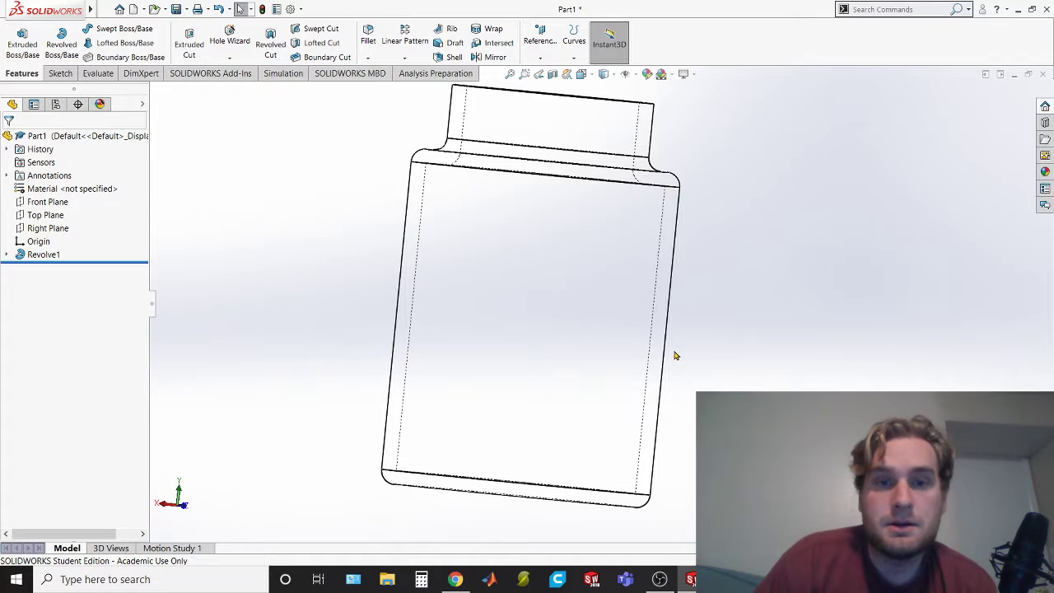
{"action": "key", "text": "alt+Tab"}
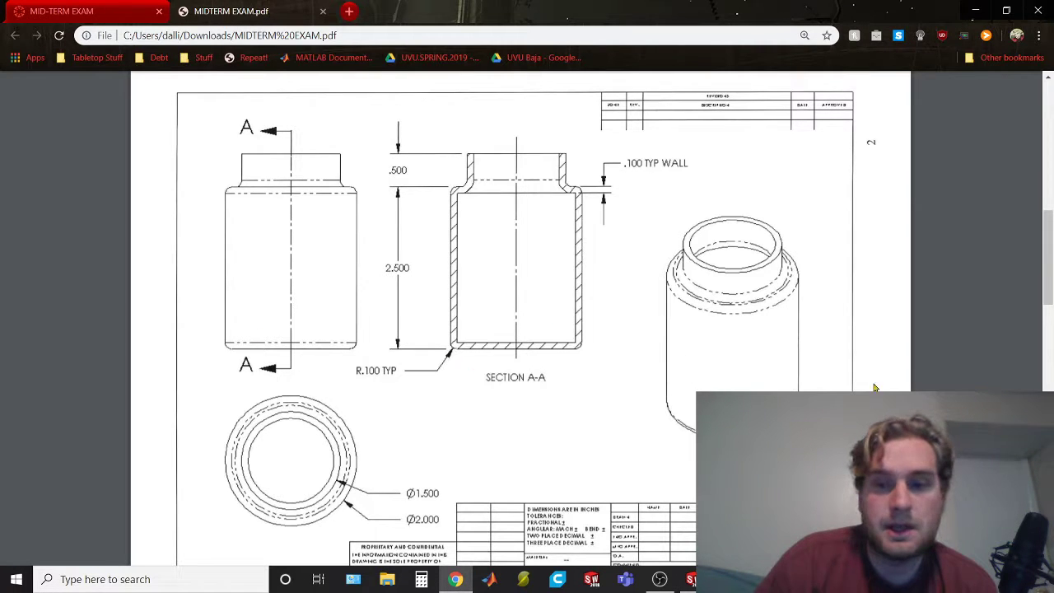
{"action": "scroll", "coordinate": [843, 383], "scroll_direction": "down", "scroll_amount": 6}
{"action": "scroll", "coordinate": [843, 383], "scroll_direction": "up", "scroll_amount": 9}
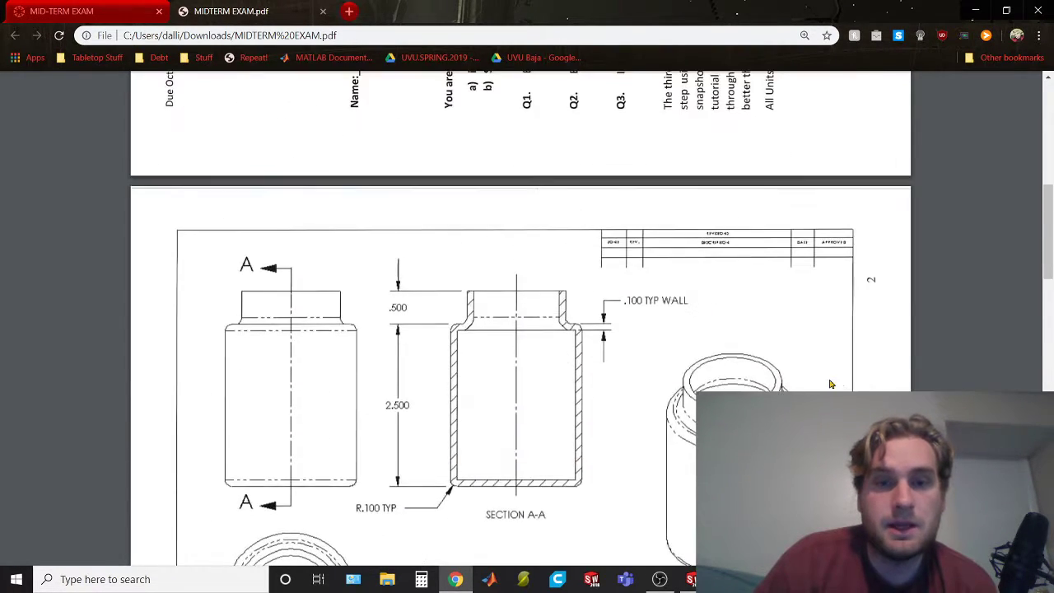
{"action": "key", "text": "alt+Tab"}
{"action": "key", "text": "alt+Tab"}
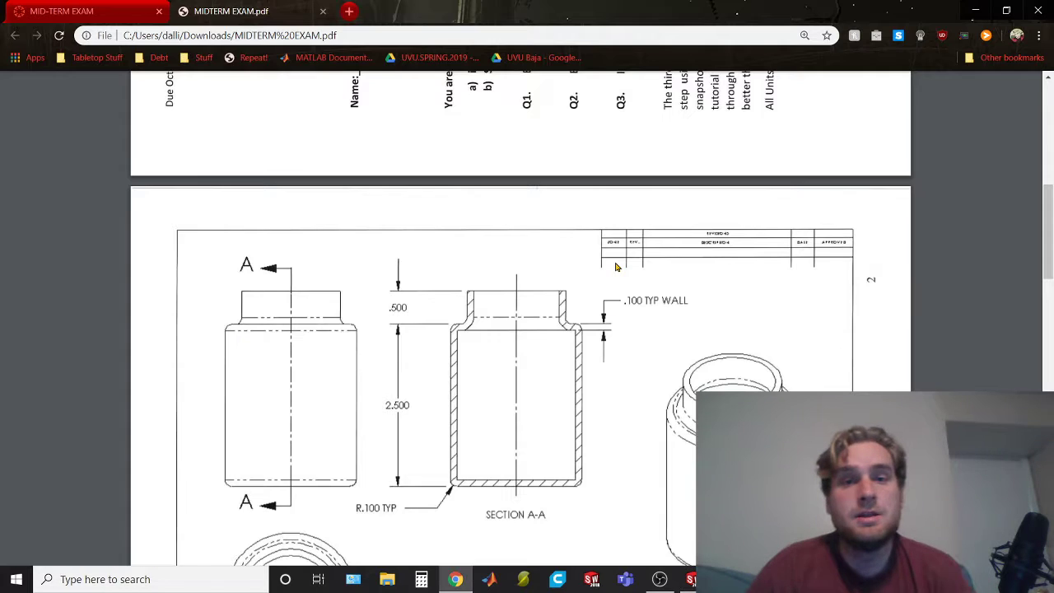
{"action": "key", "text": "alt+Tab"}
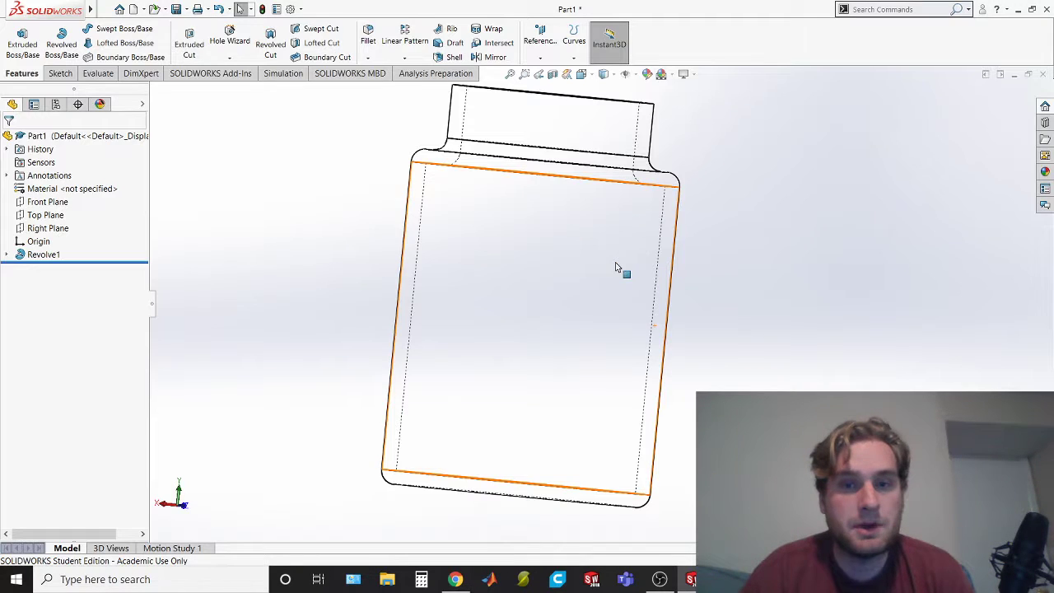
{"action": "key", "text": "alt+Tab"}
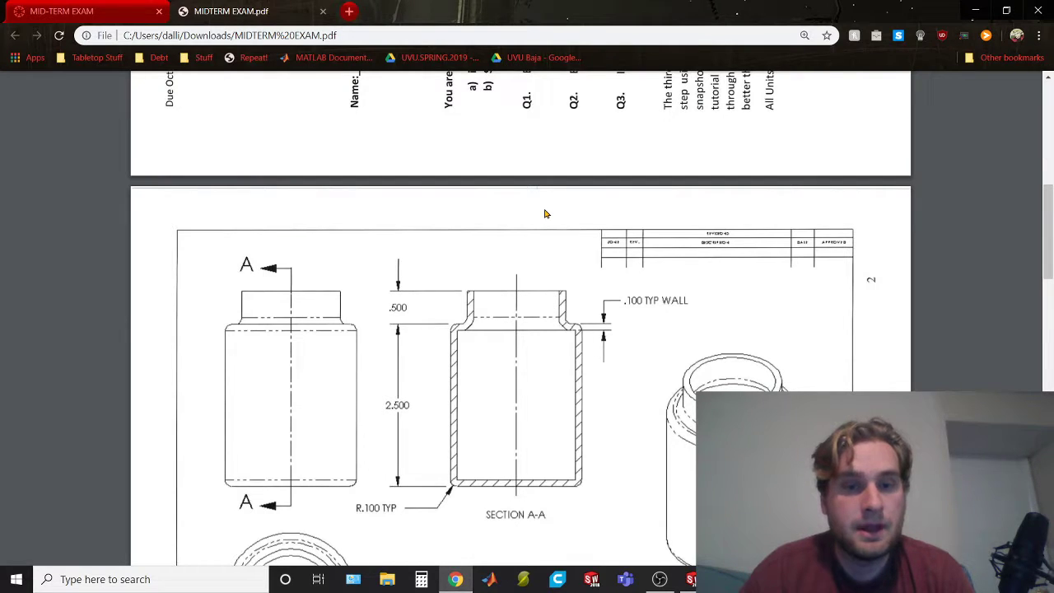
{"action": "scroll", "coordinate": [545, 213], "scroll_direction": "down", "scroll_amount": 5}
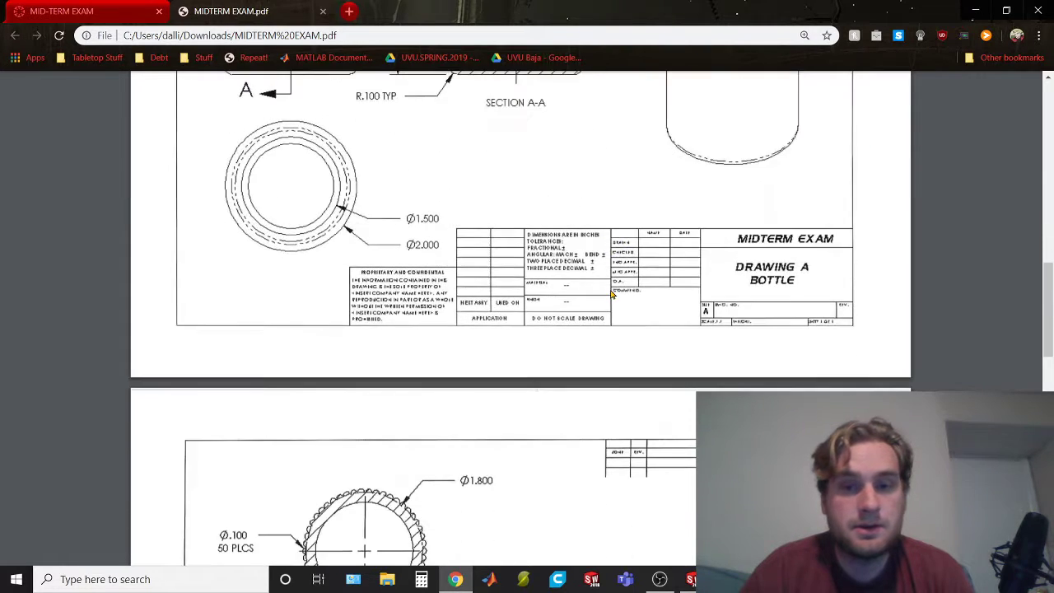
{"action": "scroll", "coordinate": [610, 294], "scroll_direction": "up", "scroll_amount": 3}
{"action": "key", "text": "alt+Tab"}
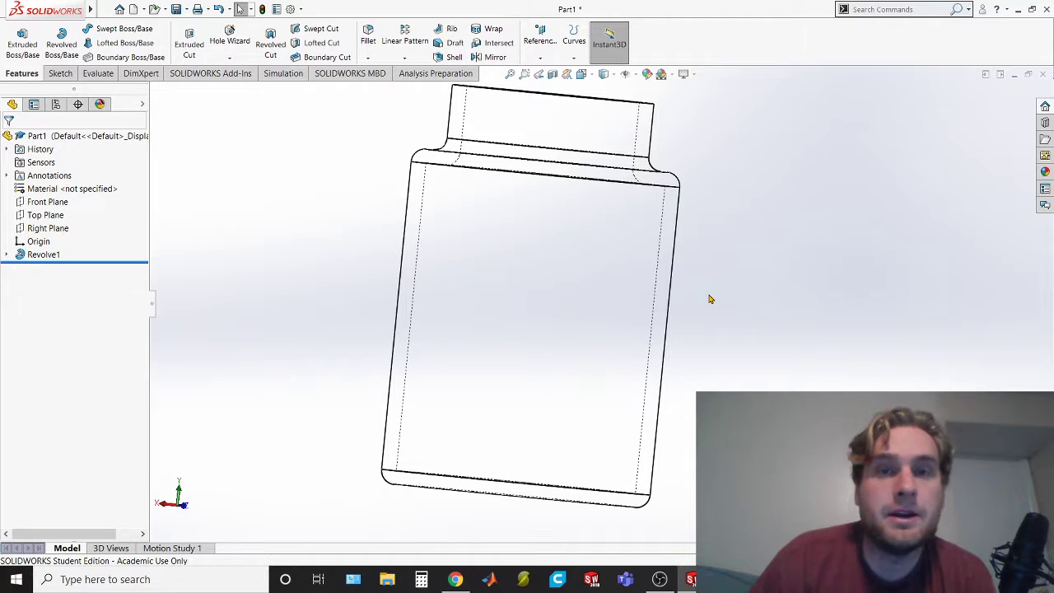
Save the part to the Desktop as midterm_bottle
{"action": "key", "text": "ctrl+s"}
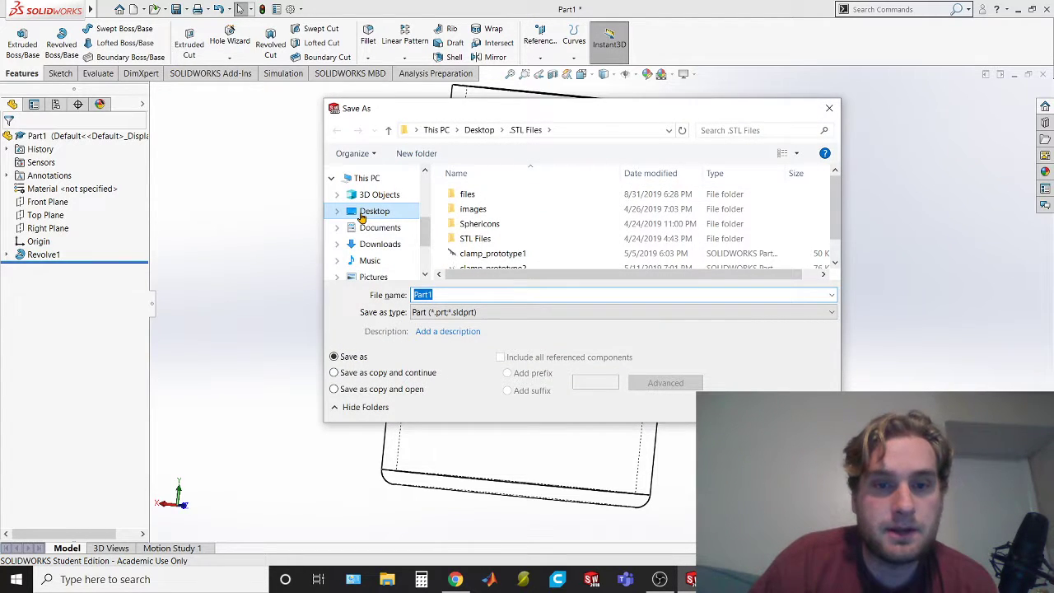
{"action": "left_click", "coordinate": [360, 216]}
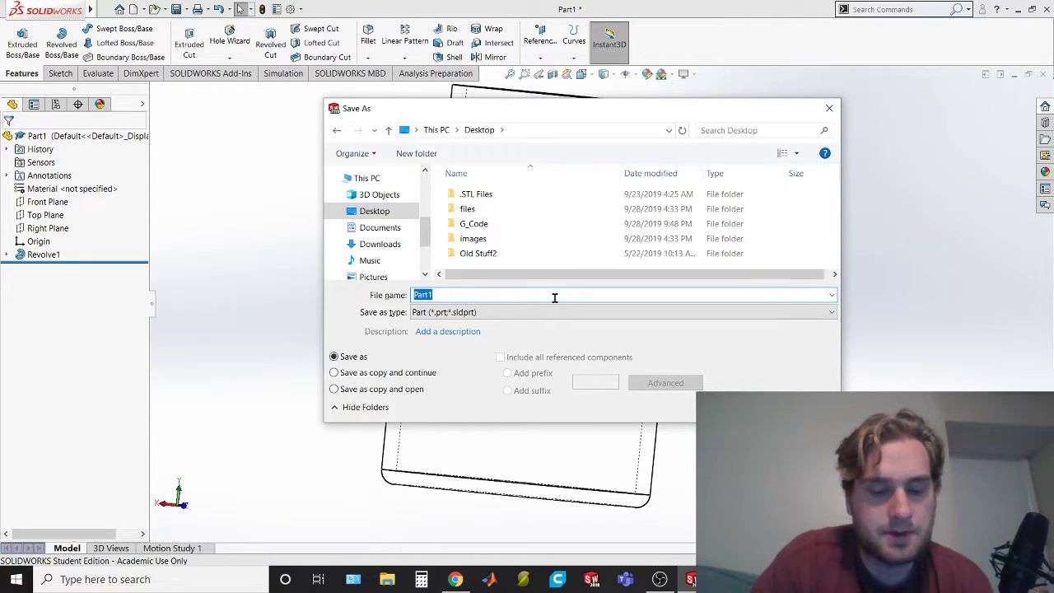
{"action": "type", "text": "mid"}
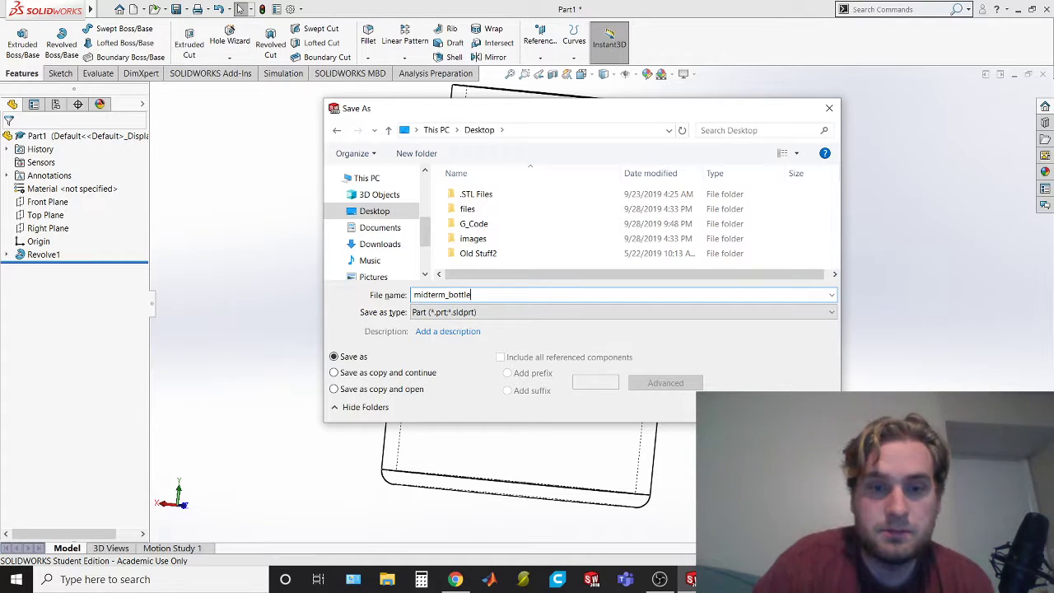
{"action": "type", "text": "term_bottle"}
{"action": "key", "text": "Return"}
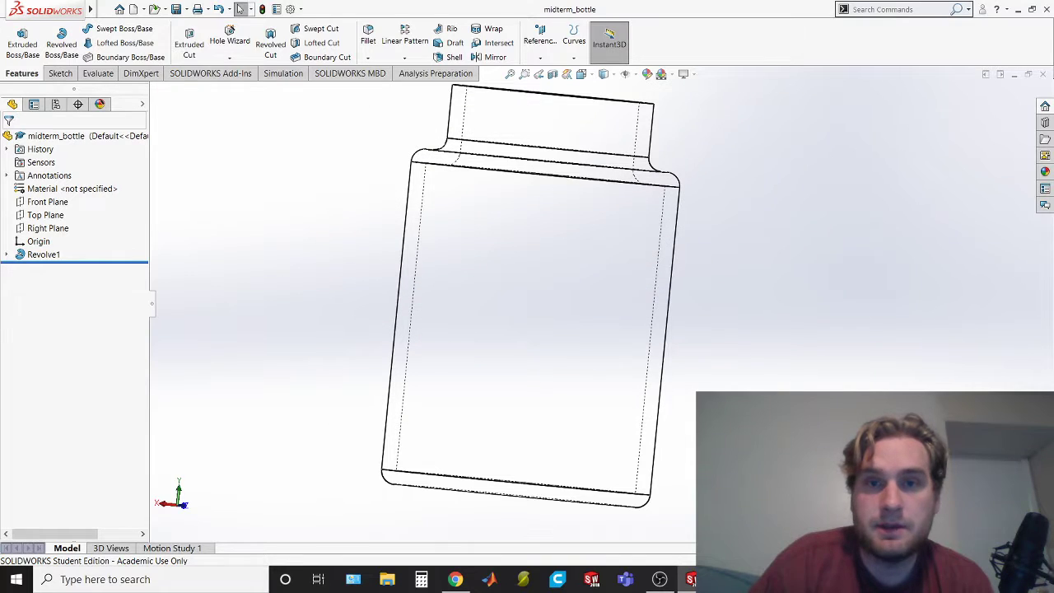
Create a new part document
{"action": "left_click", "coordinate": [103, 10]}
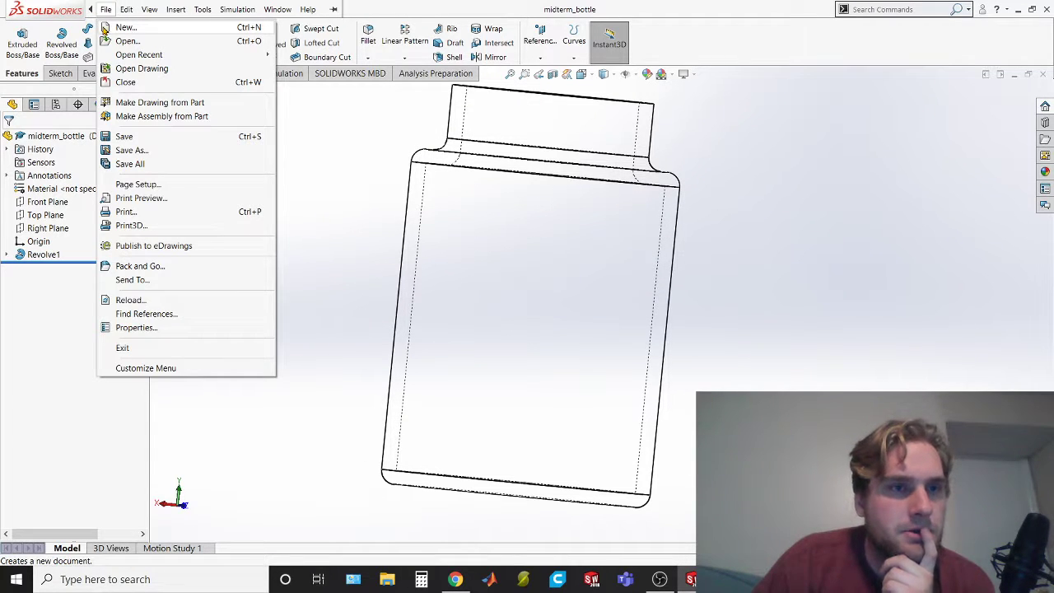
{"action": "left_click", "coordinate": [104, 28]}
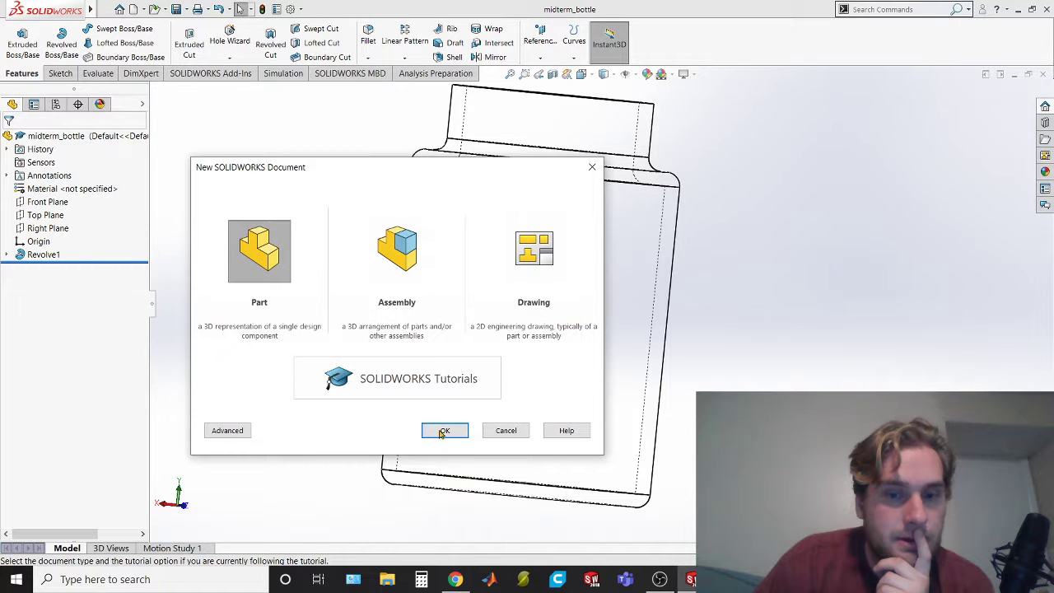
{"action": "left_click", "coordinate": [443, 432]}
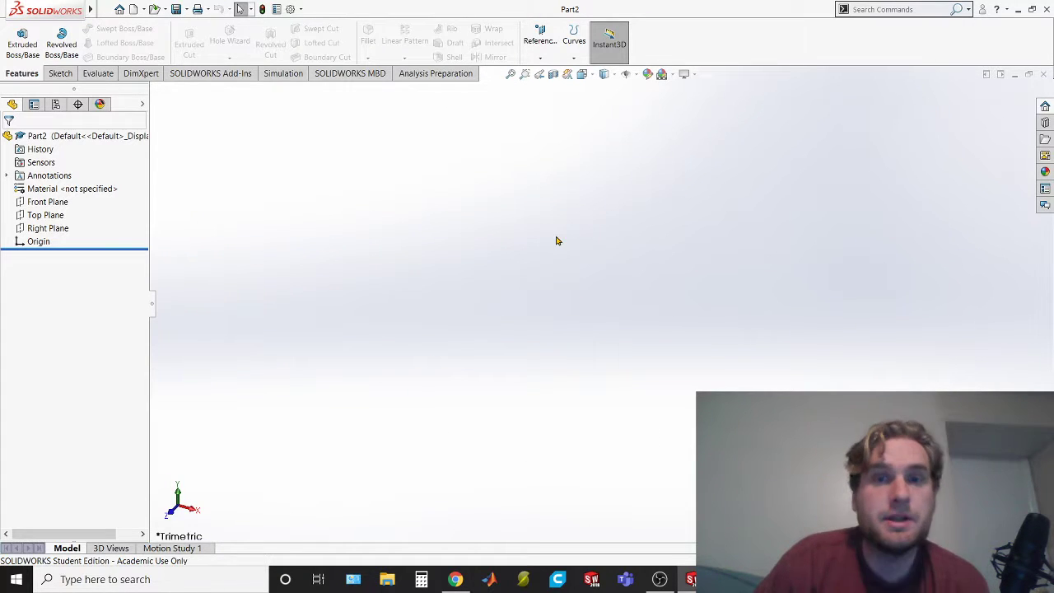
Switch to the exam PDF and examine the ribbed cap drawing on page 3, including its section views and dimensions
{"action": "key", "text": "alt+Tab"}
{"action": "scroll", "coordinate": [564, 245], "scroll_direction": "down", "scroll_amount": 2}
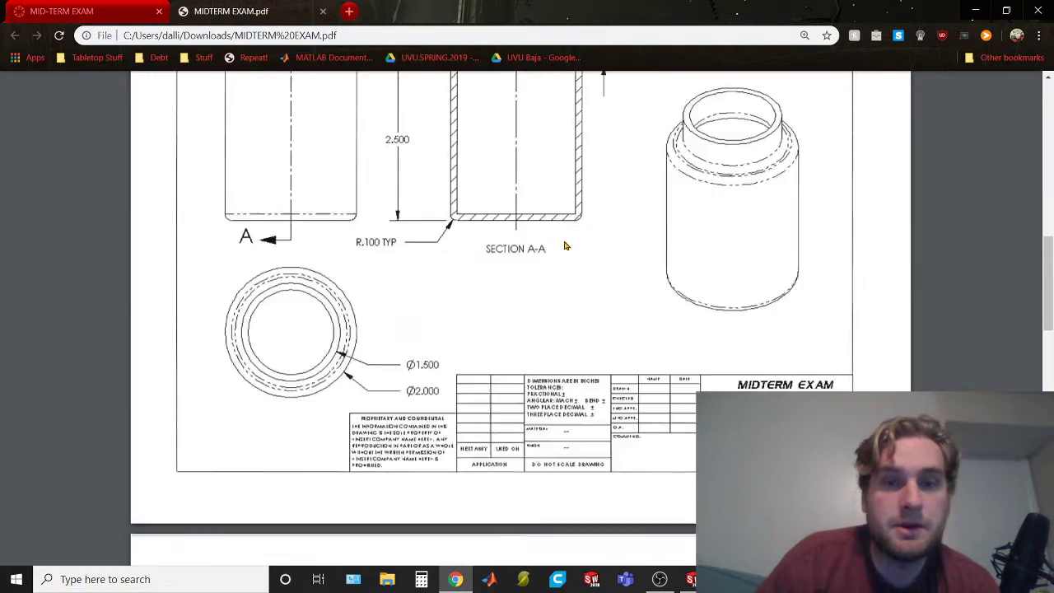
{"action": "scroll", "coordinate": [565, 245], "scroll_direction": "down", "scroll_amount": 5}
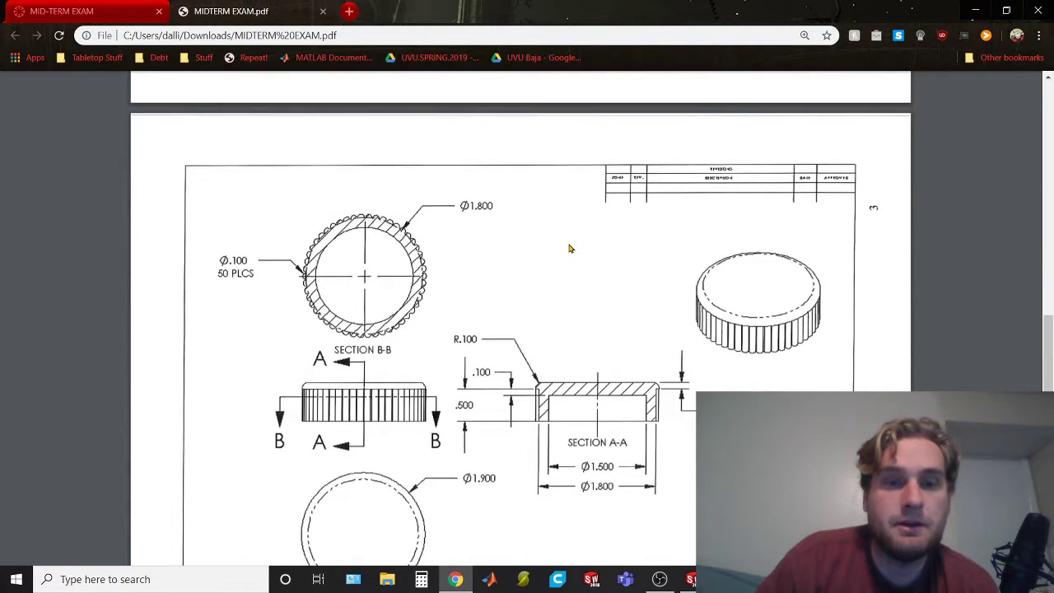
{"action": "scroll", "coordinate": [568, 248], "scroll_direction": "down", "scroll_amount": 2}
{"action": "scroll", "coordinate": [642, 216], "scroll_direction": "up", "scroll_amount": 2}
{"action": "scroll", "coordinate": [632, 228], "scroll_direction": "down", "scroll_amount": 2}
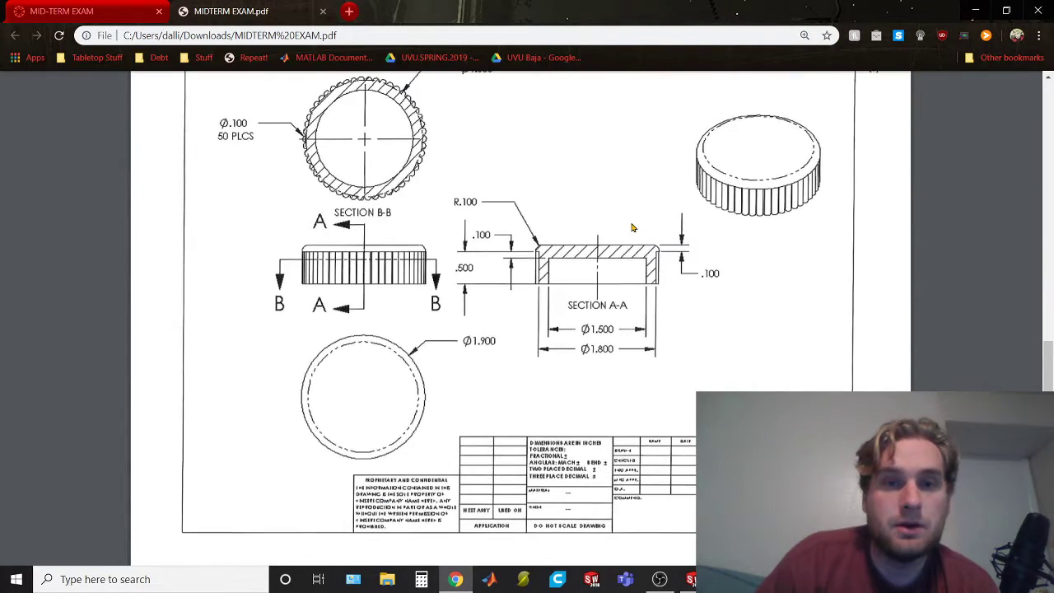
{"action": "scroll", "coordinate": [632, 227], "scroll_direction": "up", "scroll_amount": 2, "text": "ctrl"}
{"action": "scroll", "coordinate": [632, 227], "scroll_direction": "down", "scroll_amount": 3, "text": "ctrl"}
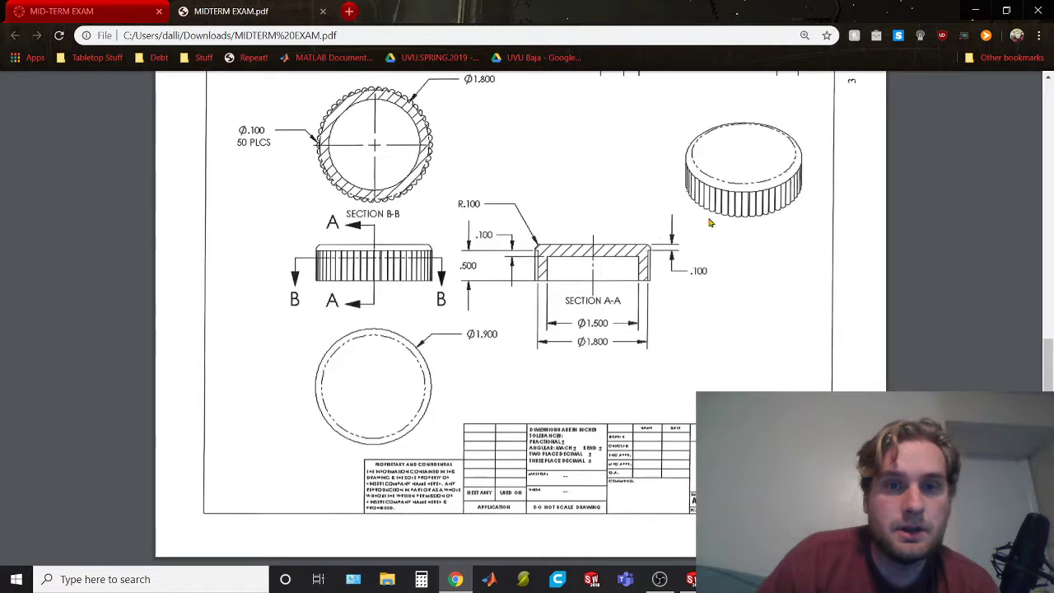
Switch to SOLIDWORKS, start a sketch on the Top Plane and orient the view normal to it
{"action": "left_click_drag", "start_coordinate": [1050, 365], "coordinate": [1050, 357]}
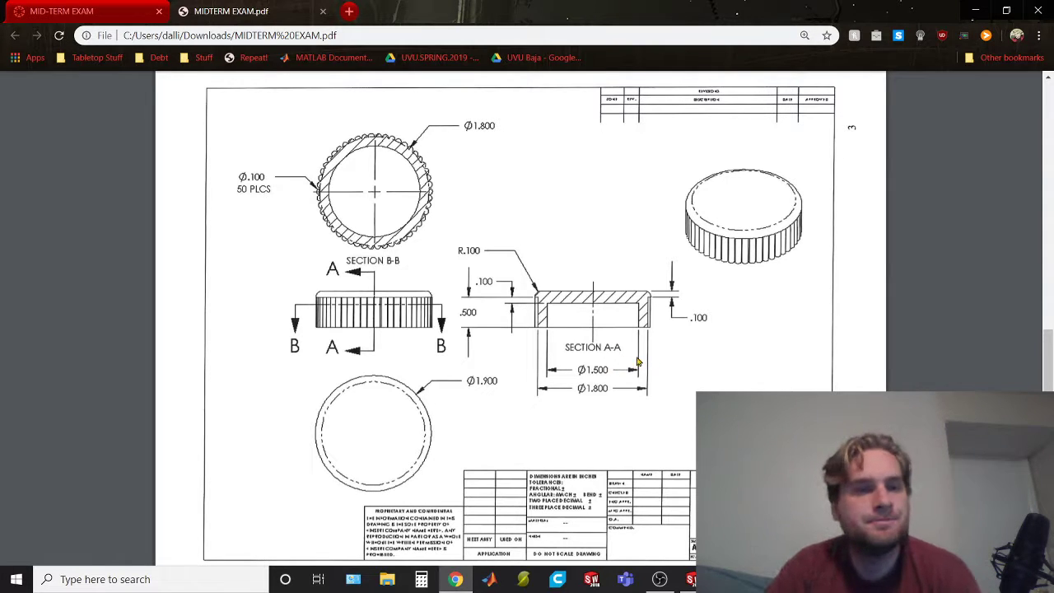
{"action": "key", "text": "alt+Tab"}
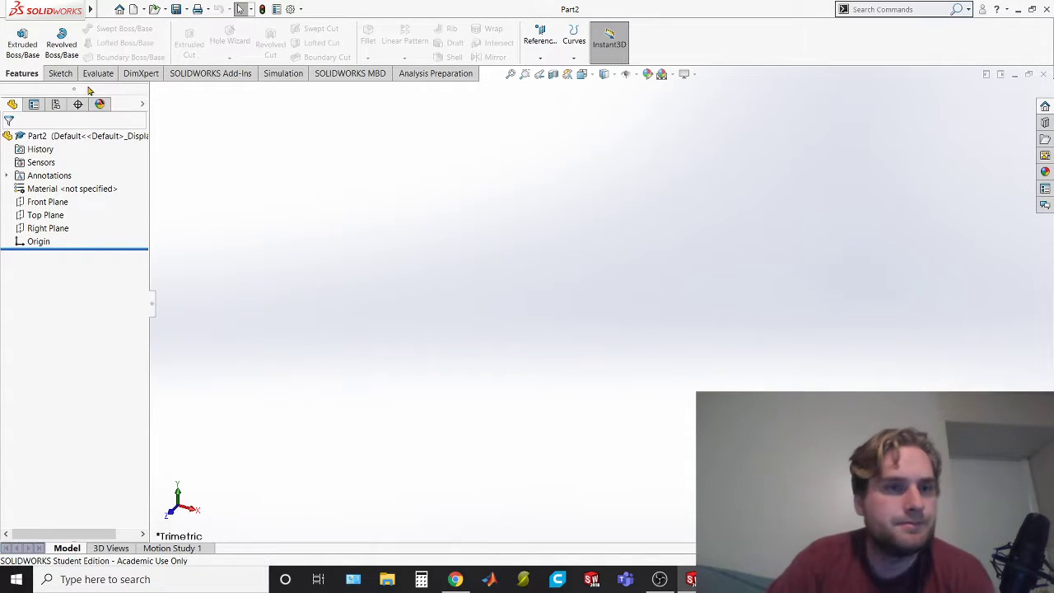
{"action": "left_click", "coordinate": [60, 73]}
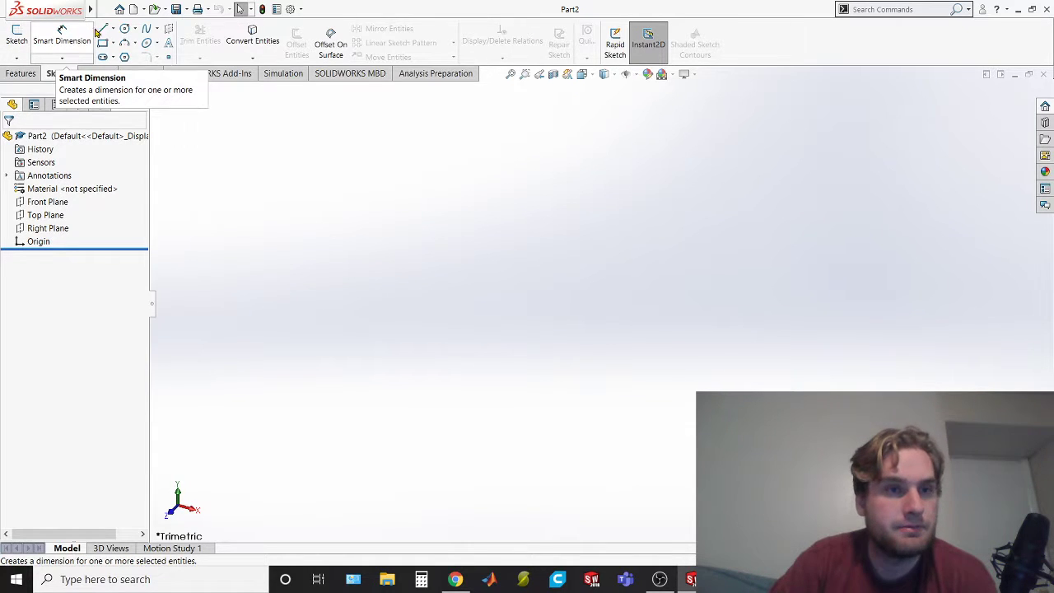
{"action": "left_click", "coordinate": [113, 29]}
{"action": "left_click", "coordinate": [116, 57]}
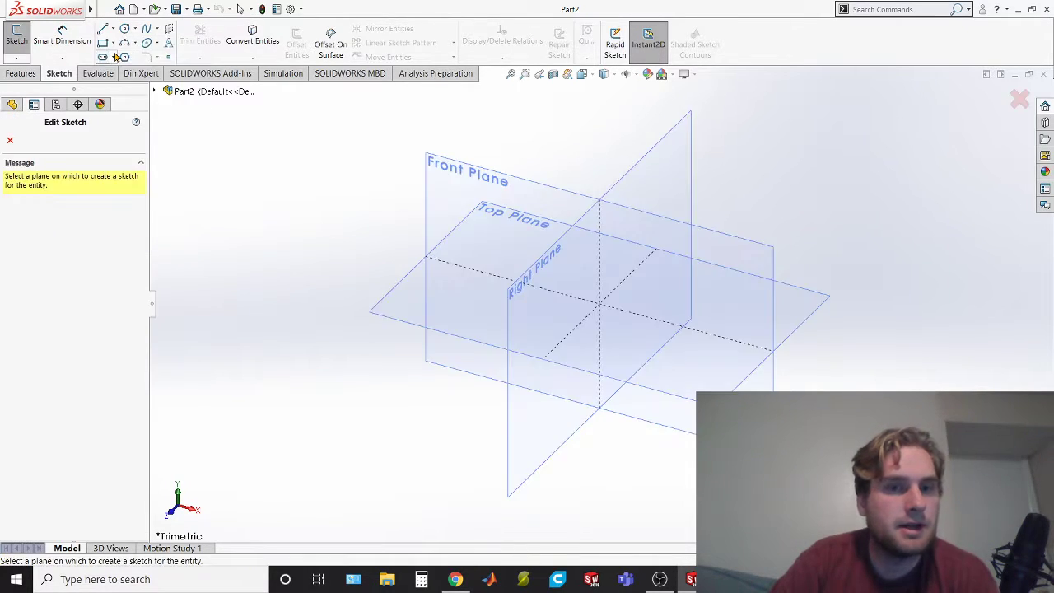
{"action": "left_click", "coordinate": [458, 291]}
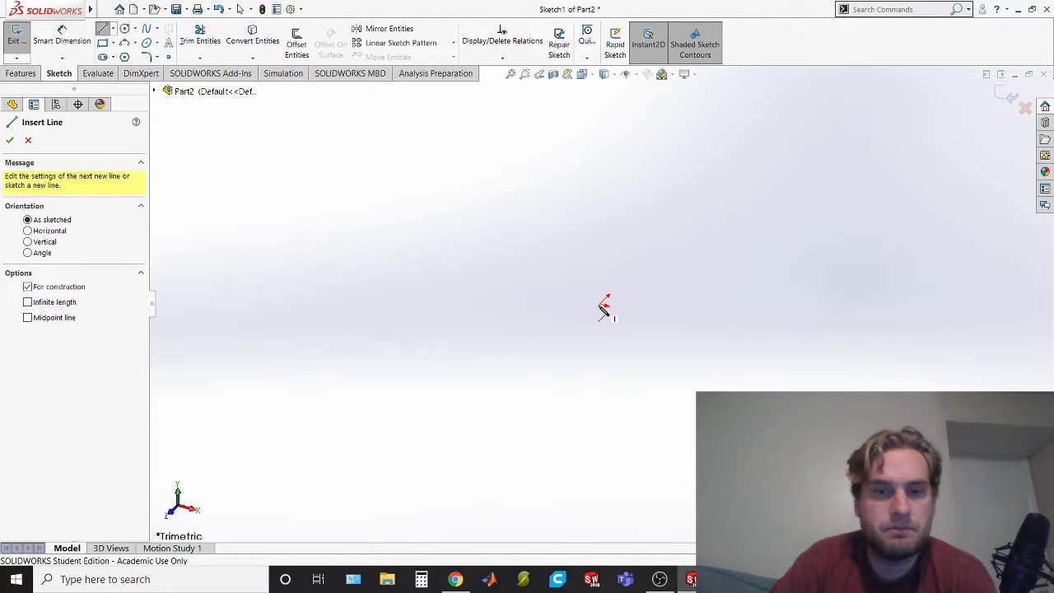
{"action": "left_click", "coordinate": [604, 306]}
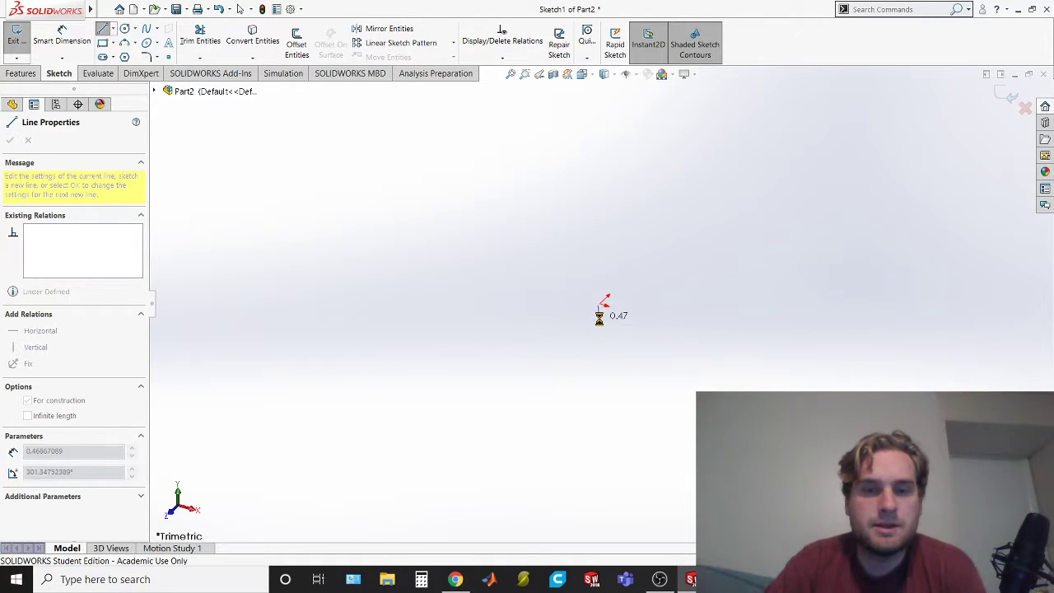
{"action": "key", "text": "Escape"}
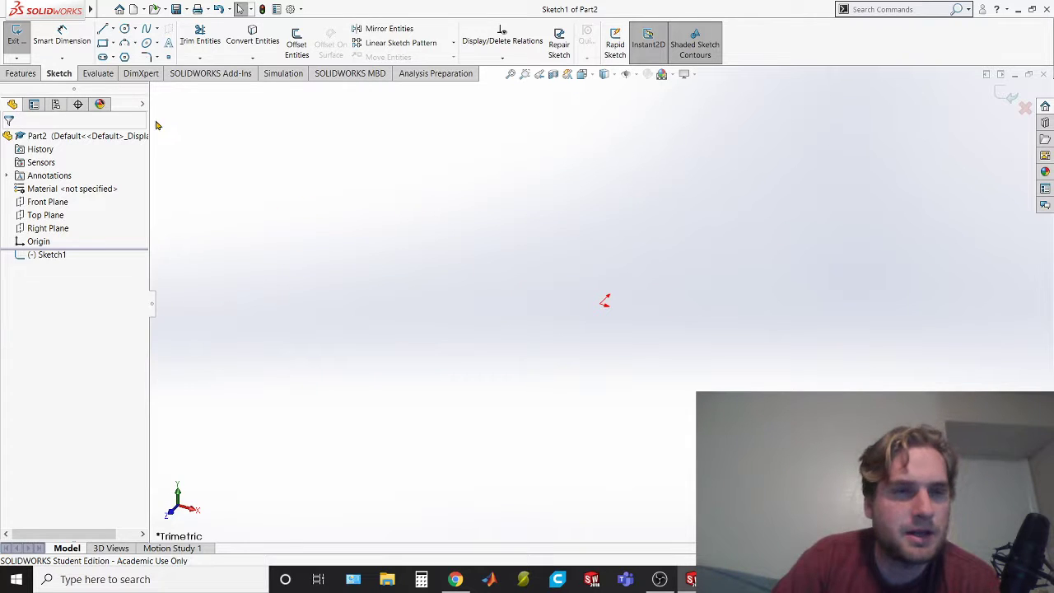
{"action": "right_click", "coordinate": [55, 255]}
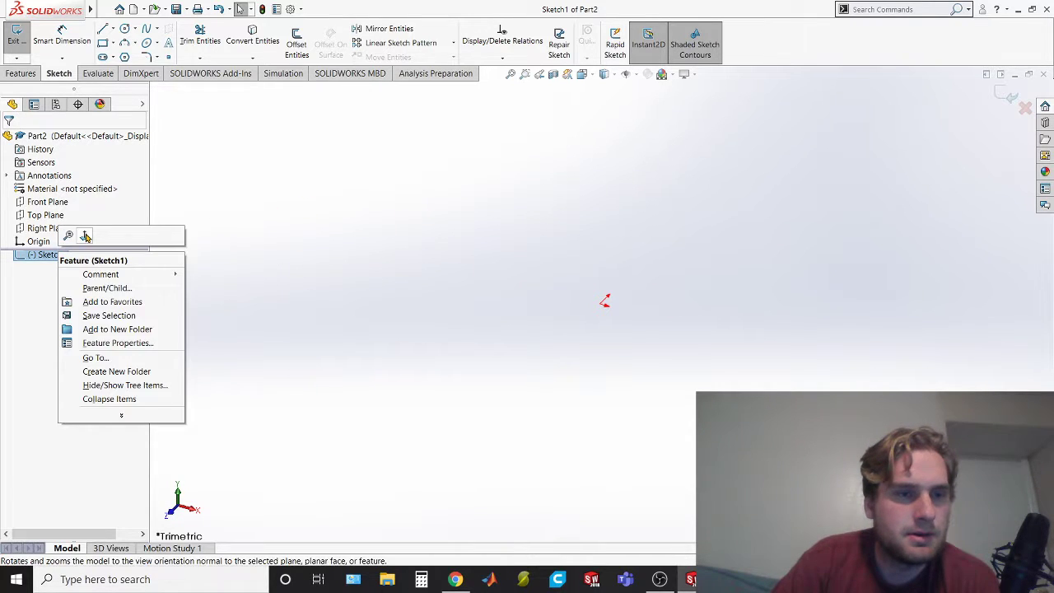
{"action": "left_click", "coordinate": [85, 237]}
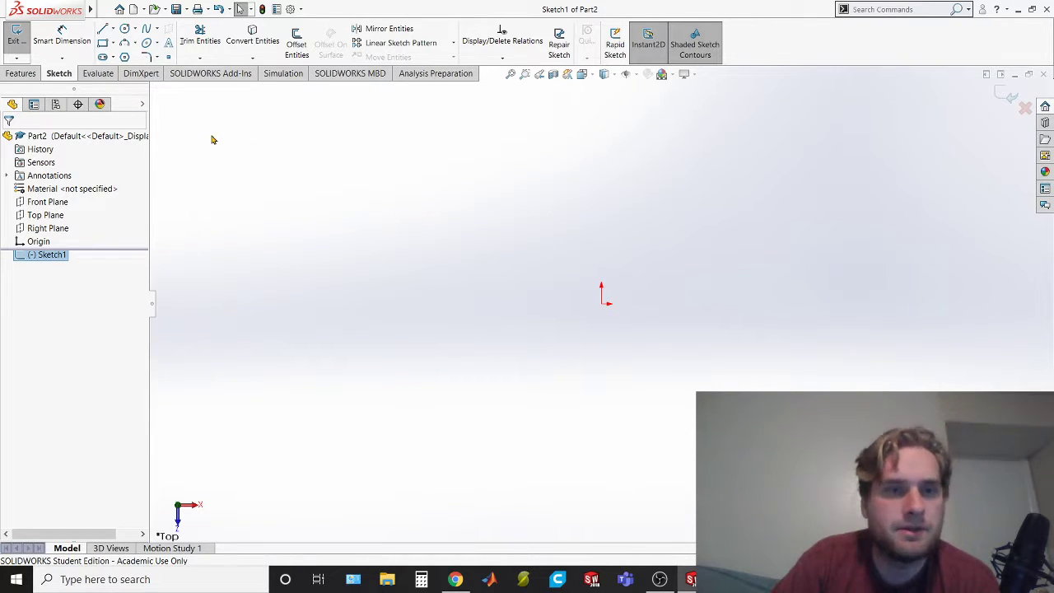
Draw a vertical centerline about 9.12 in long upward from the origin
{"action": "left_click", "coordinate": [113, 29]}
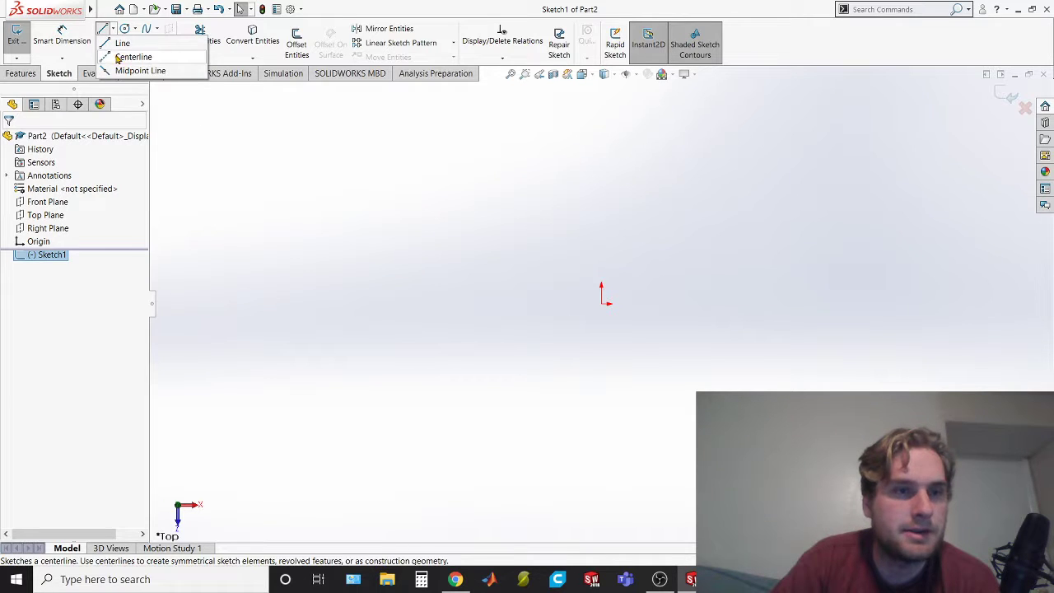
{"action": "left_click", "coordinate": [131, 56]}
{"action": "left_click", "coordinate": [602, 303]}
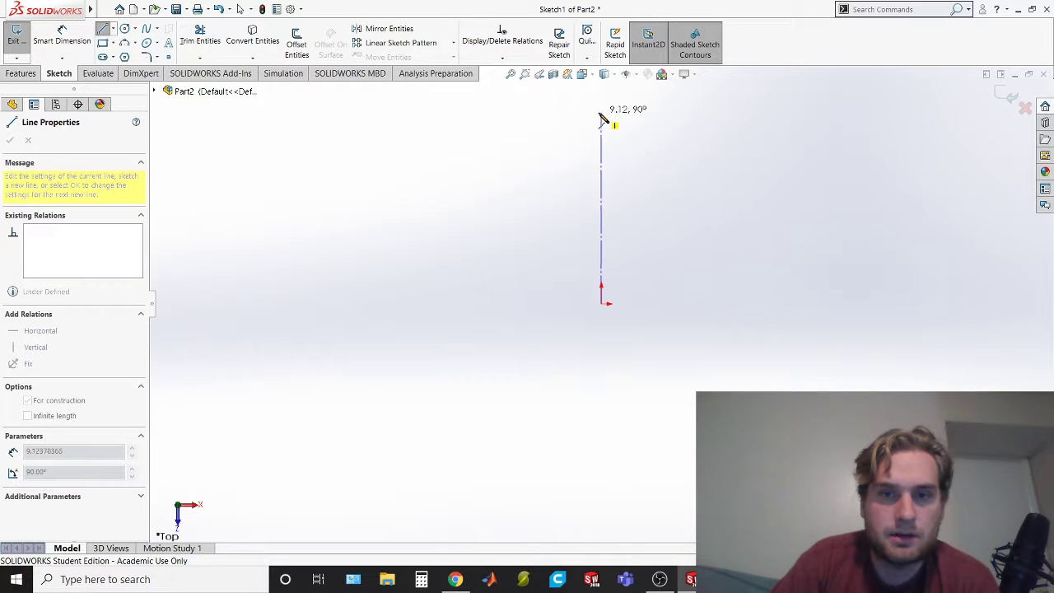
{"action": "left_click", "coordinate": [601, 119]}
{"action": "key", "text": "Escape"}
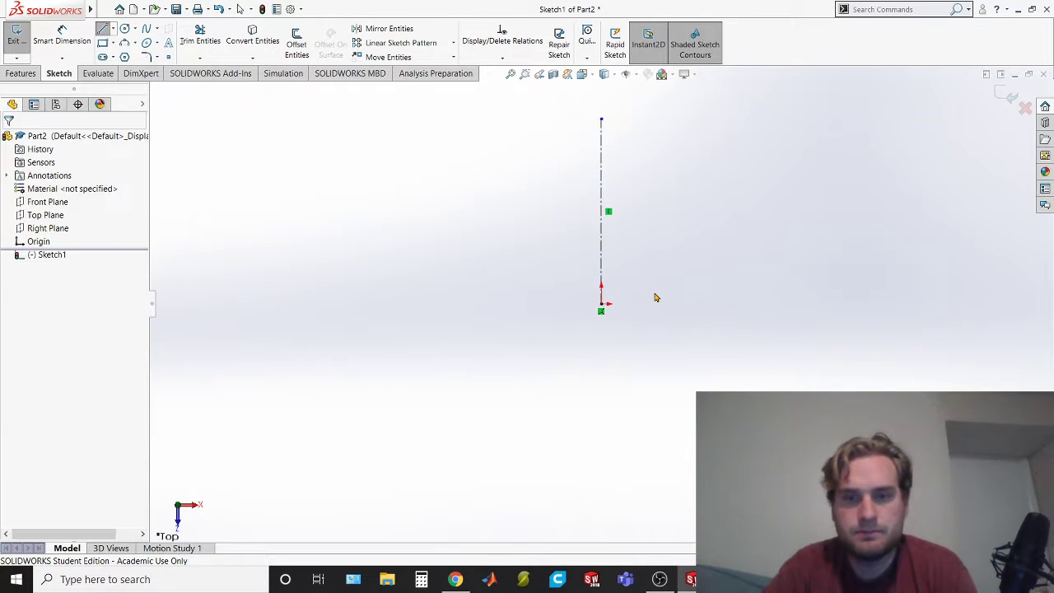
Sketch a closed inverted-L cap half-profile off the centerline, about 3.92 in wide and 2 in high, with a top about 0.46 in thick
{"action": "scroll", "coordinate": [546, 307], "scroll_direction": "down", "scroll_amount": 4}
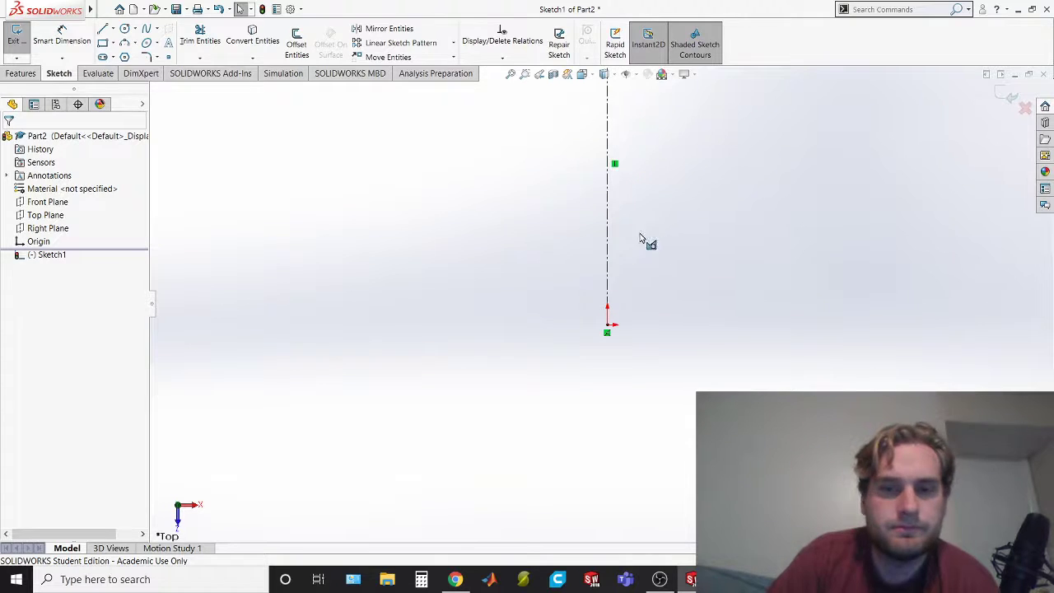
{"action": "key", "text": "alt+Tab"}
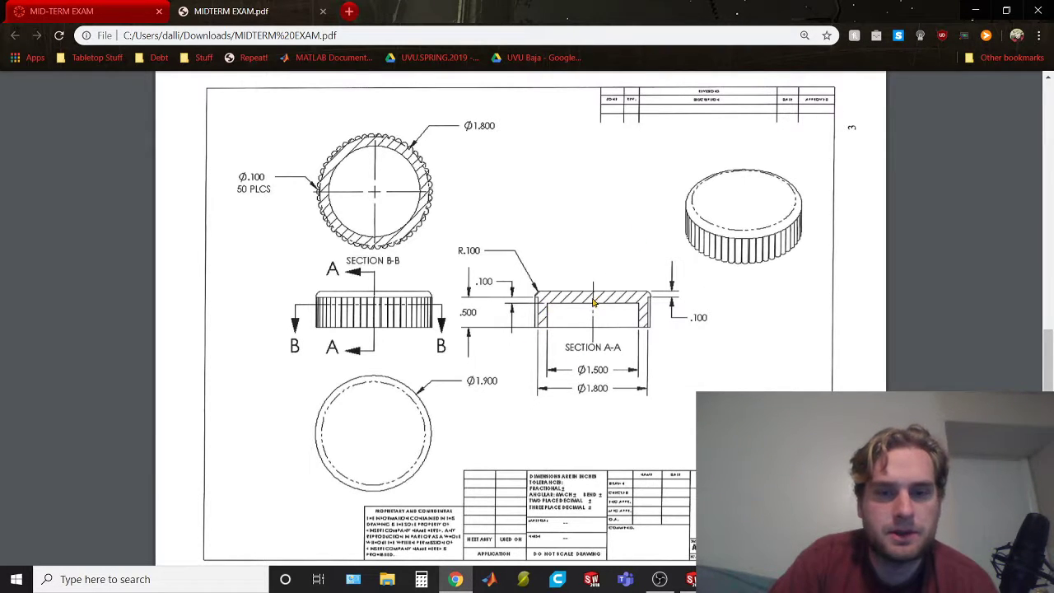
{"action": "key", "text": "alt+Tab"}
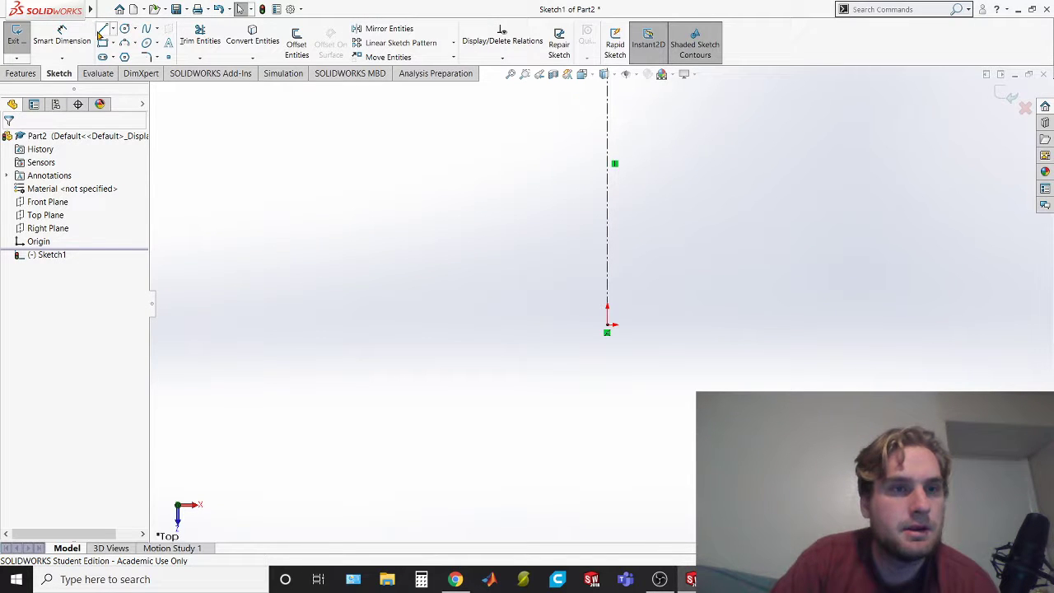
{"action": "left_click", "coordinate": [102, 30]}
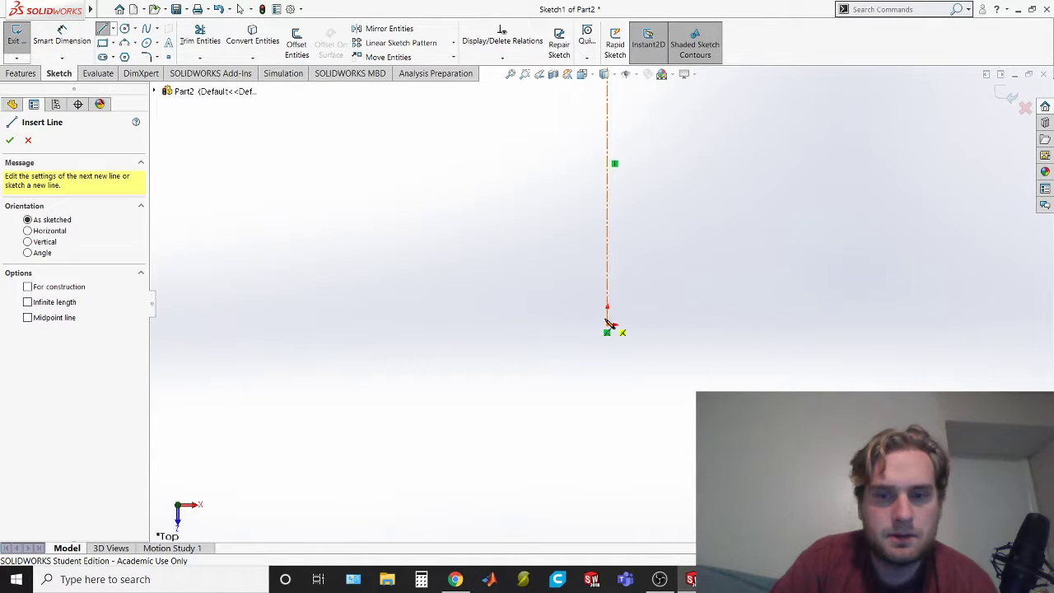
{"action": "left_click", "coordinate": [607, 254]}
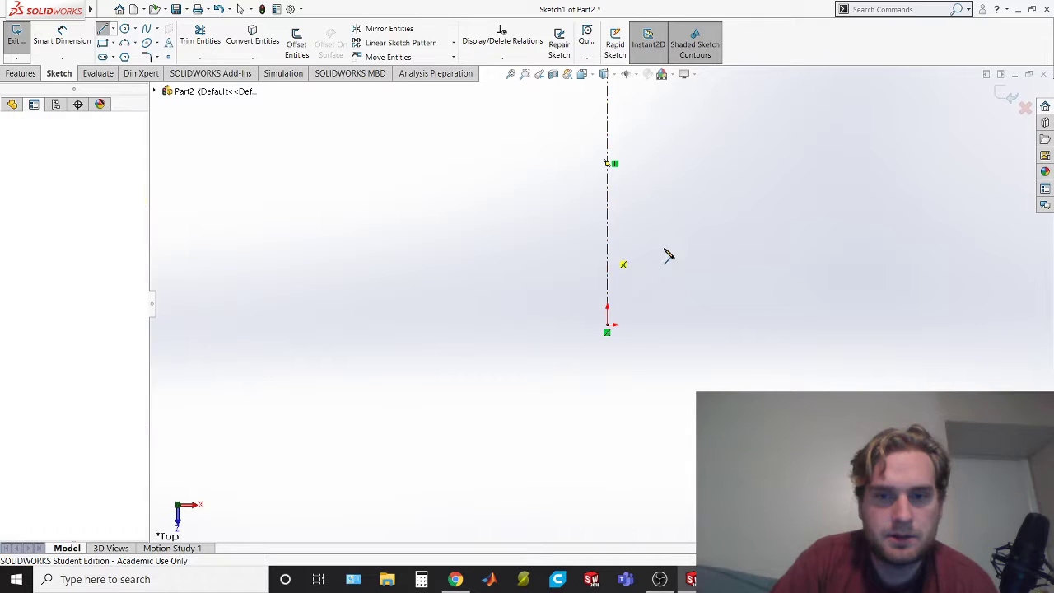
{"action": "left_click", "coordinate": [751, 251]}
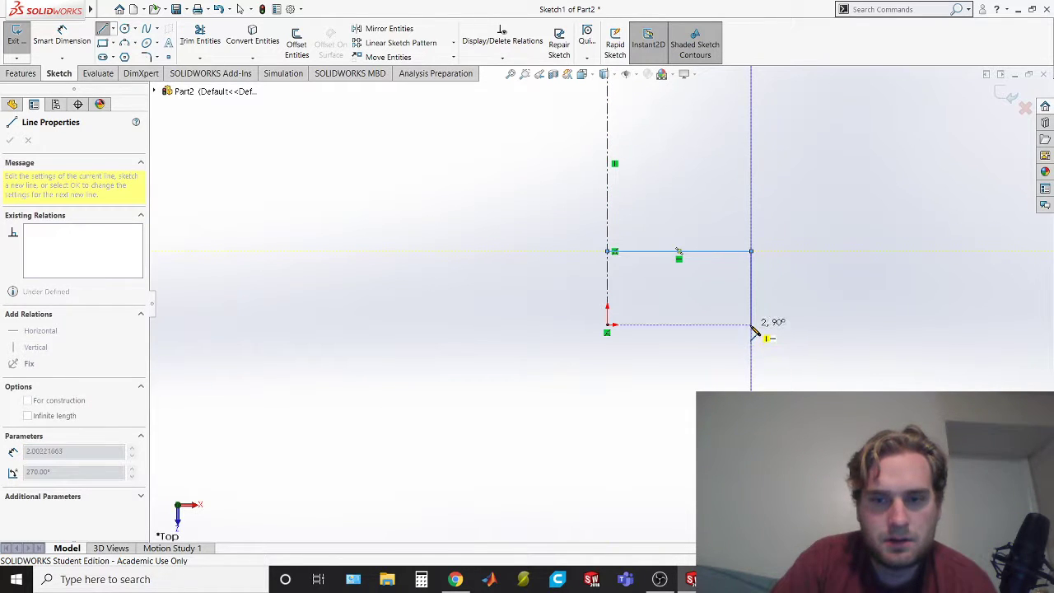
{"action": "left_click", "coordinate": [751, 325]}
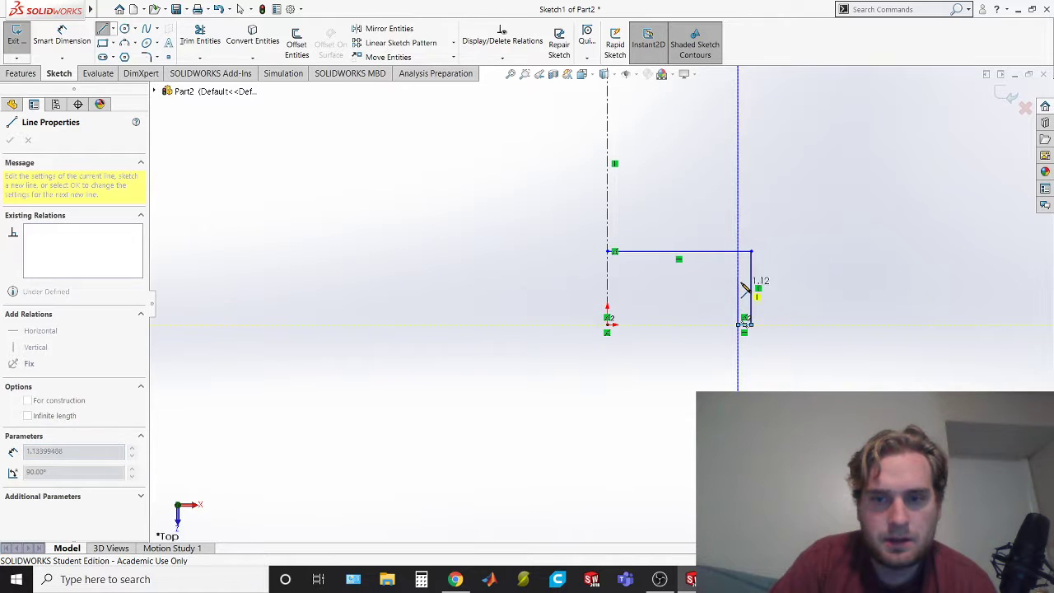
{"action": "left_click", "coordinate": [737, 268]}
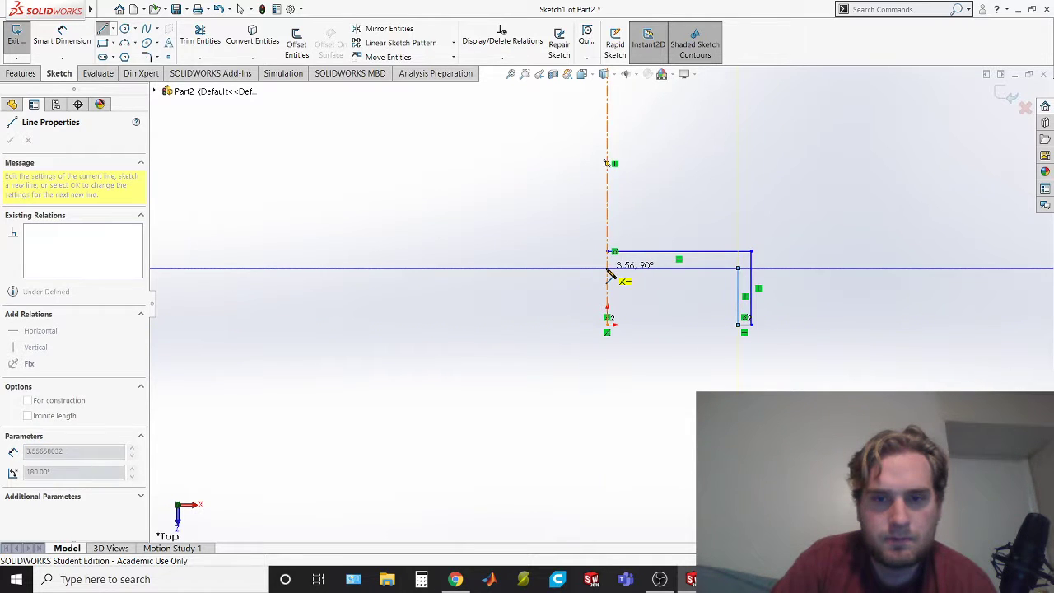
{"action": "left_click", "coordinate": [608, 268]}
{"action": "left_click", "coordinate": [607, 251]}
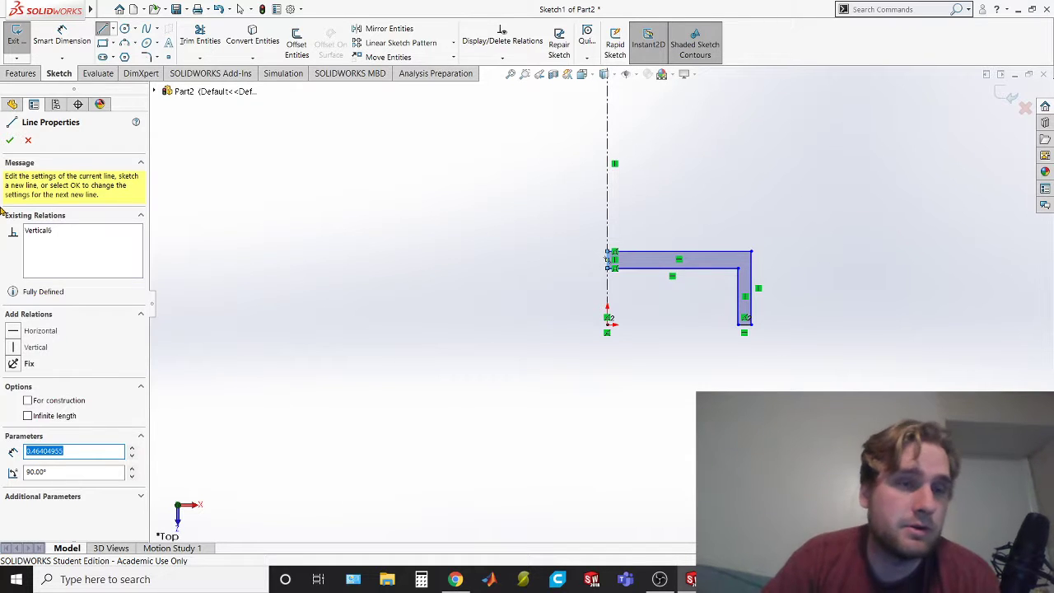
Try to dimension the inner wall line's distance from the centerline, checking the cap drawing, and delete that dimension
{"action": "left_click", "coordinate": [21, 73]}
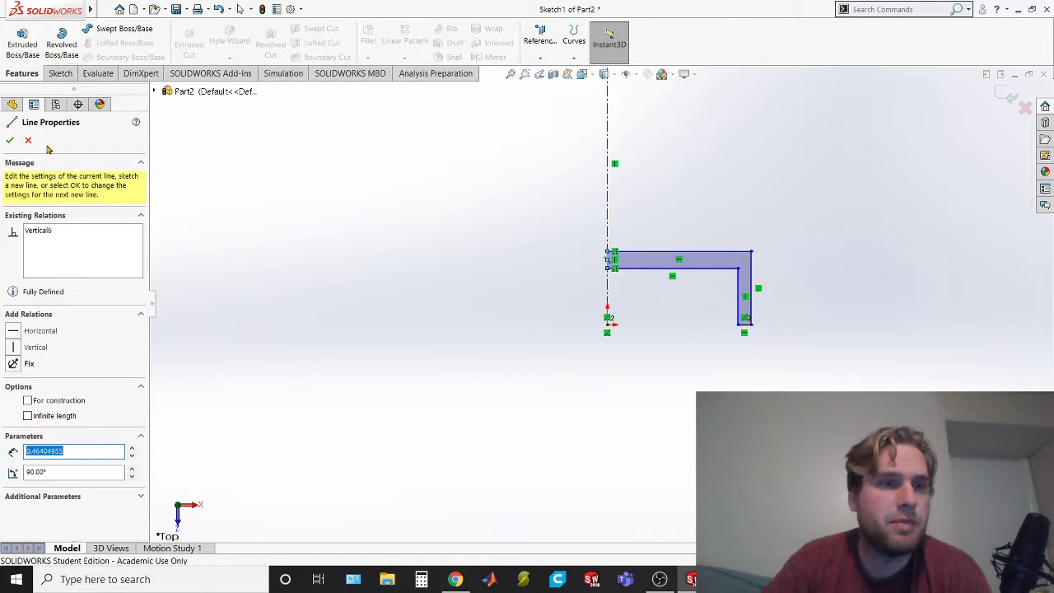
{"action": "left_click", "coordinate": [50, 78]}
{"action": "left_click", "coordinate": [62, 35]}
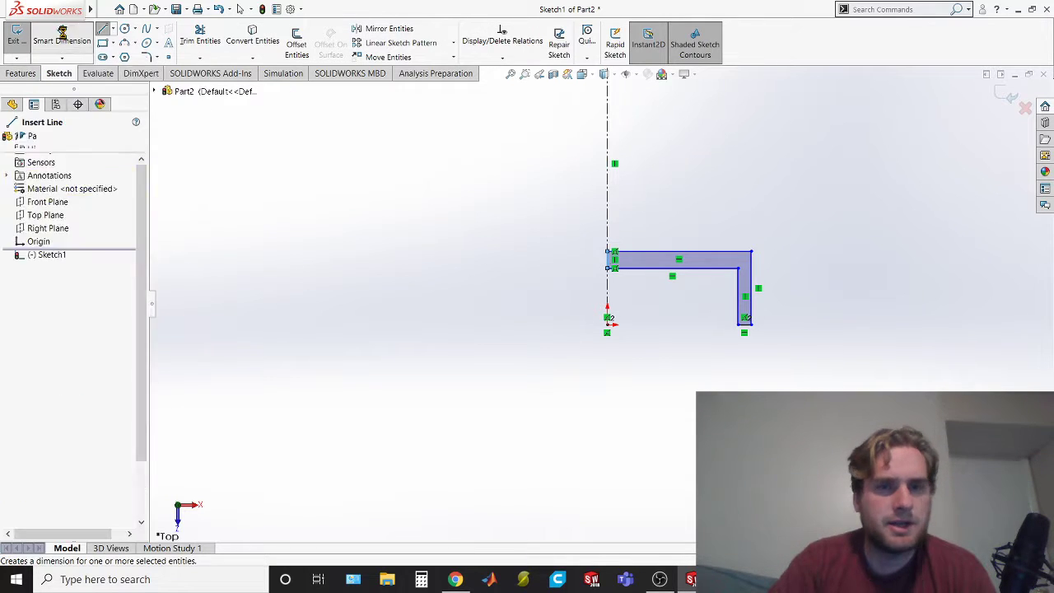
{"action": "key", "text": "alt+Tab"}
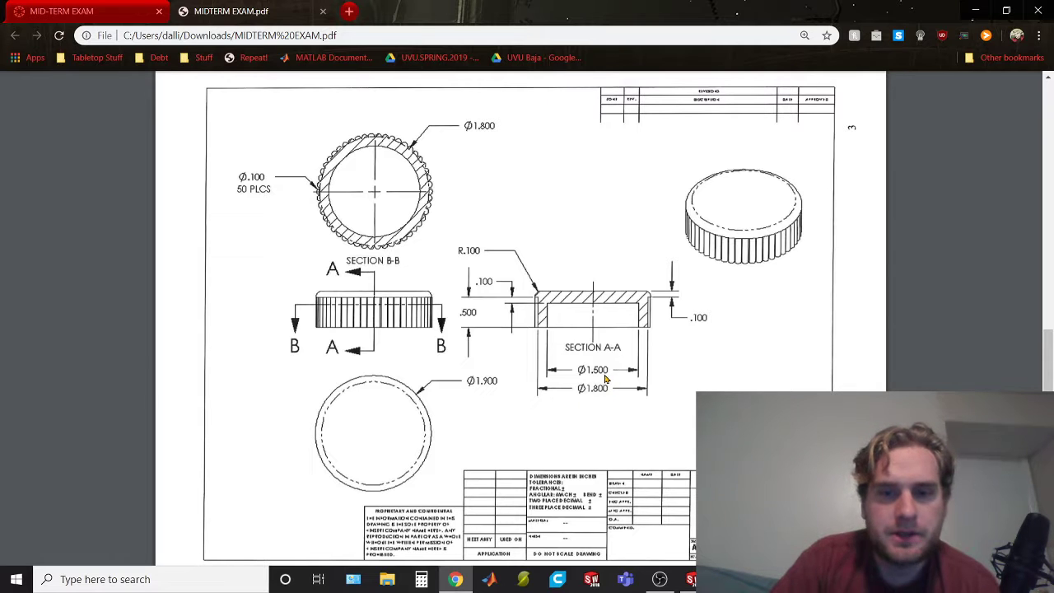
{"action": "key", "text": "alt+Tab"}
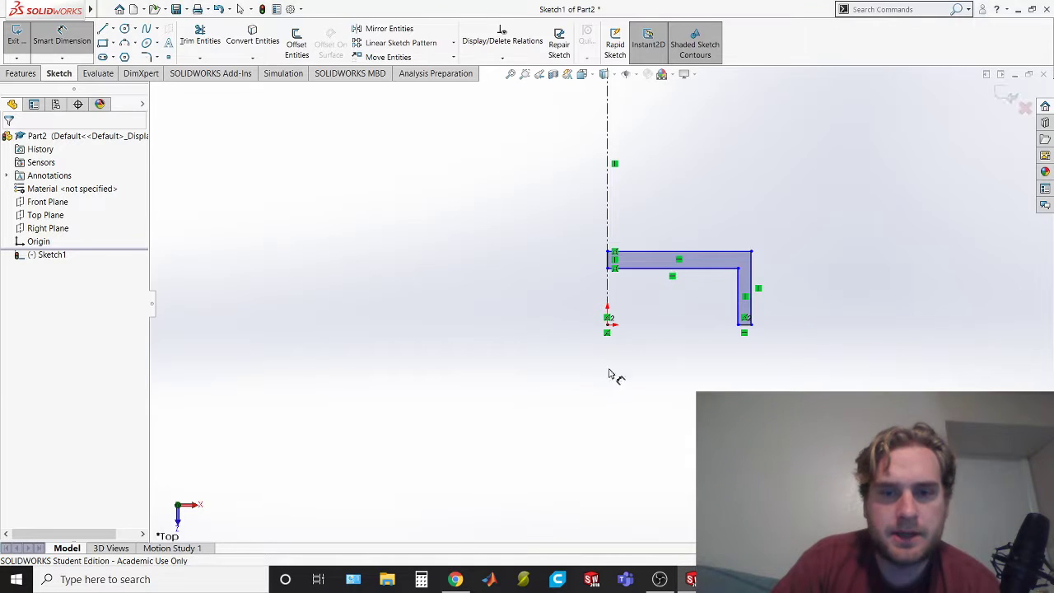
{"action": "left_click", "coordinate": [610, 291]}
{"action": "left_click", "coordinate": [737, 306]}
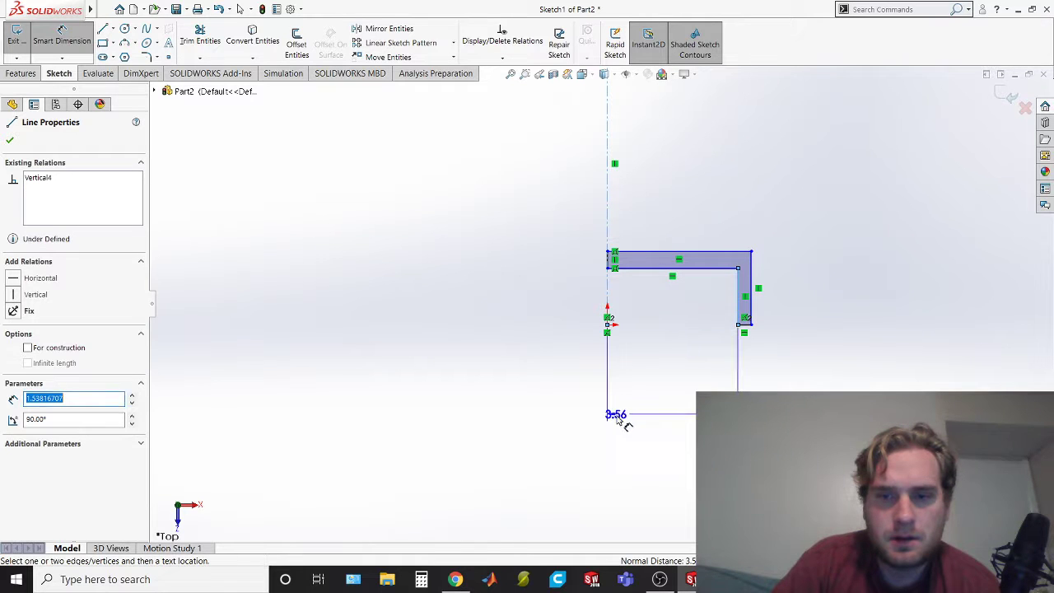
{"action": "left_click", "coordinate": [675, 383]}
{"action": "key", "text": "alt+Tab"}
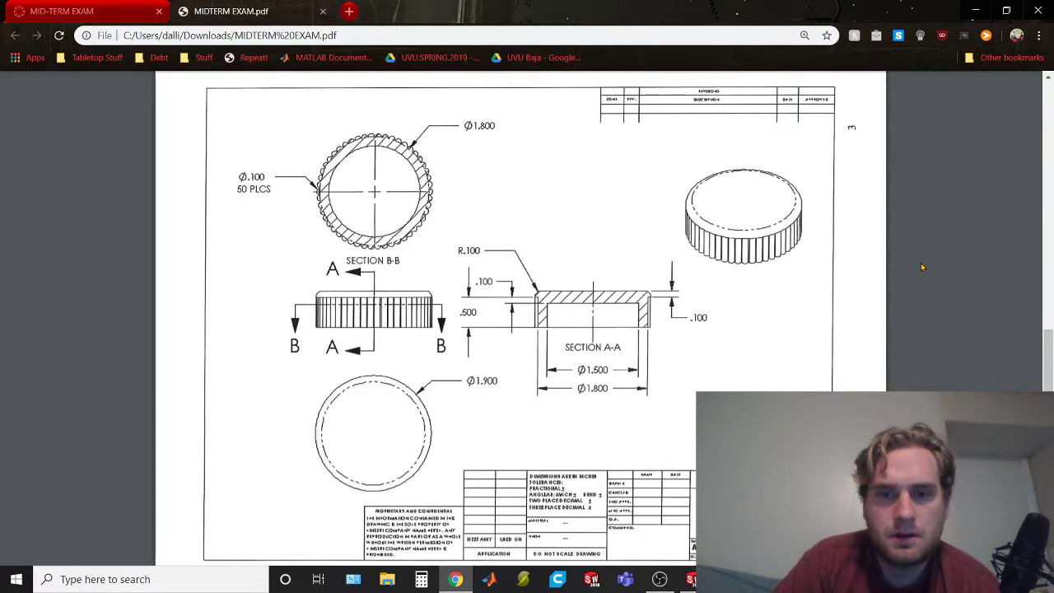
{"action": "key", "text": "alt+Tab"}
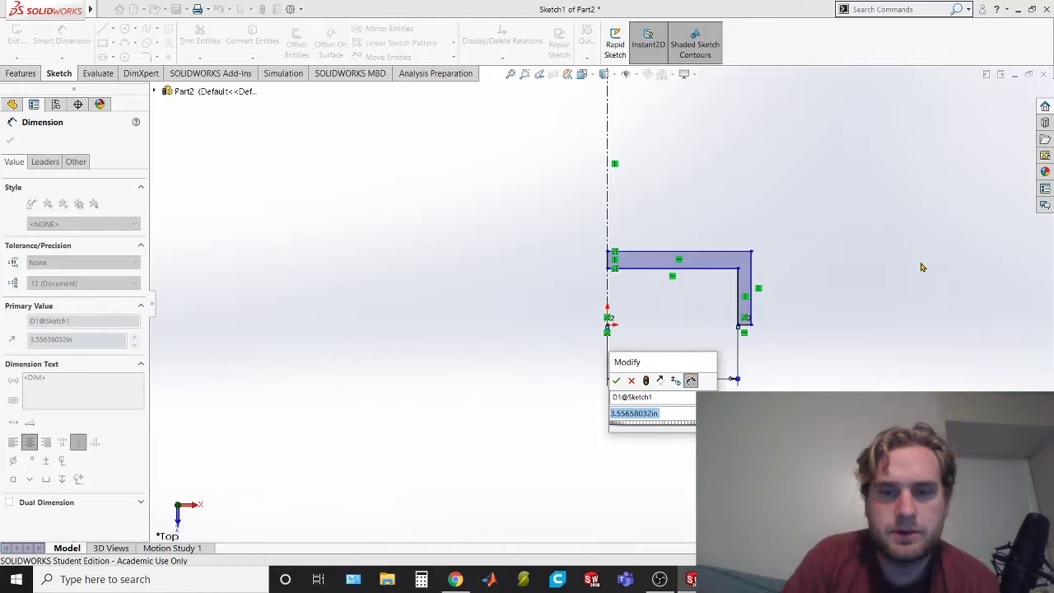
{"action": "key", "text": "Return"}
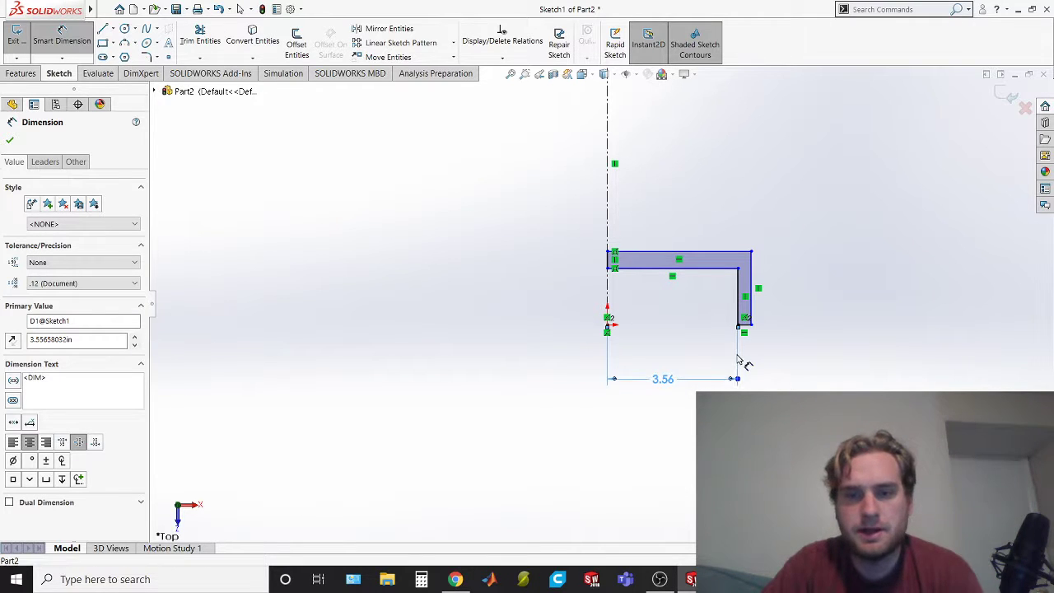
{"action": "key", "text": "Delete"}
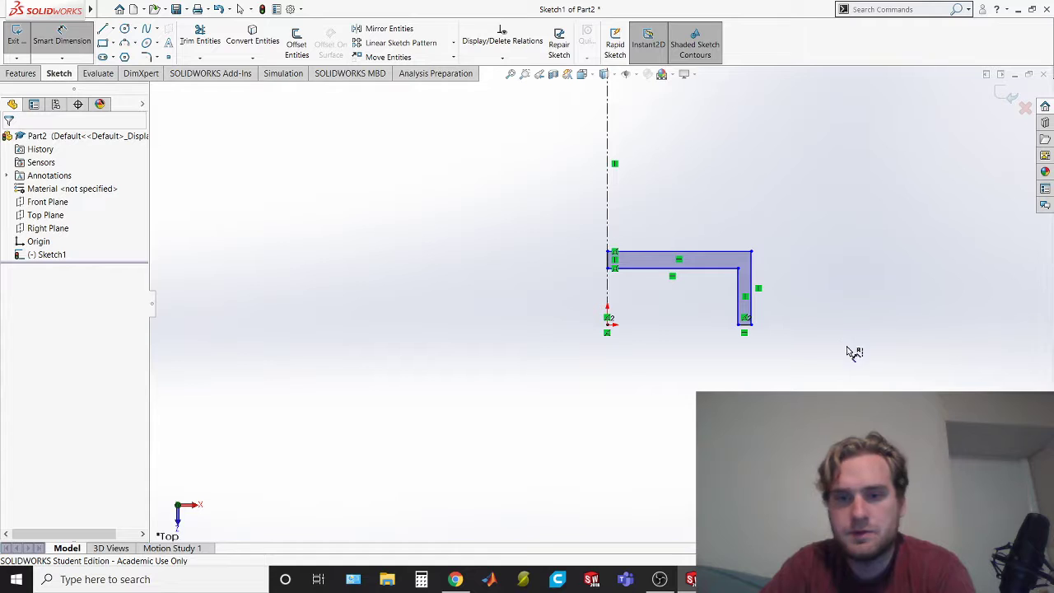
Dimension the inner wall line as a diameter across the centerline and set it to 1.5 in
{"action": "left_click", "coordinate": [738, 305]}
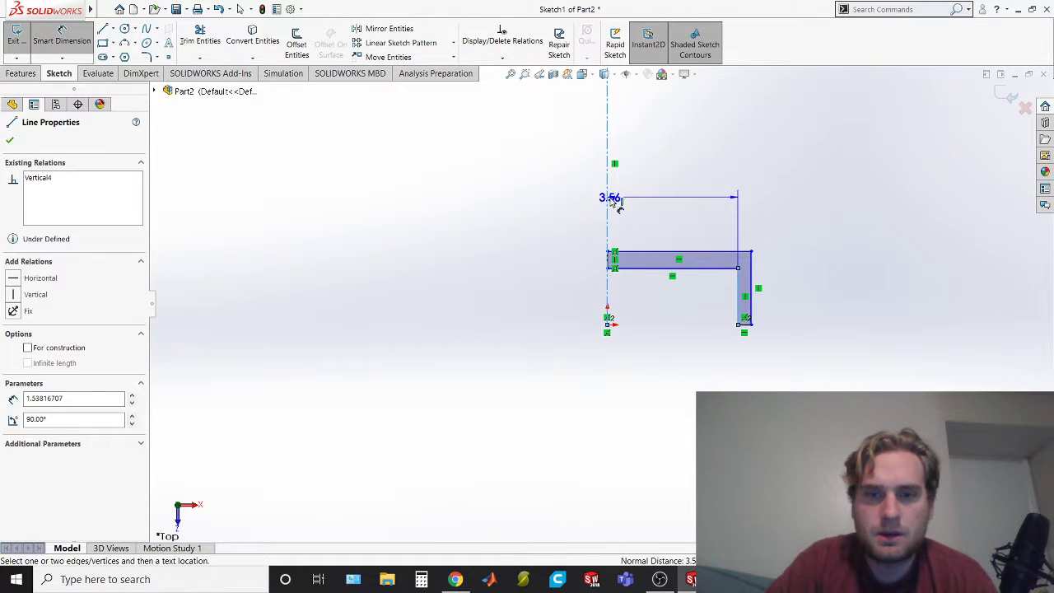
{"action": "left_click", "coordinate": [608, 204]}
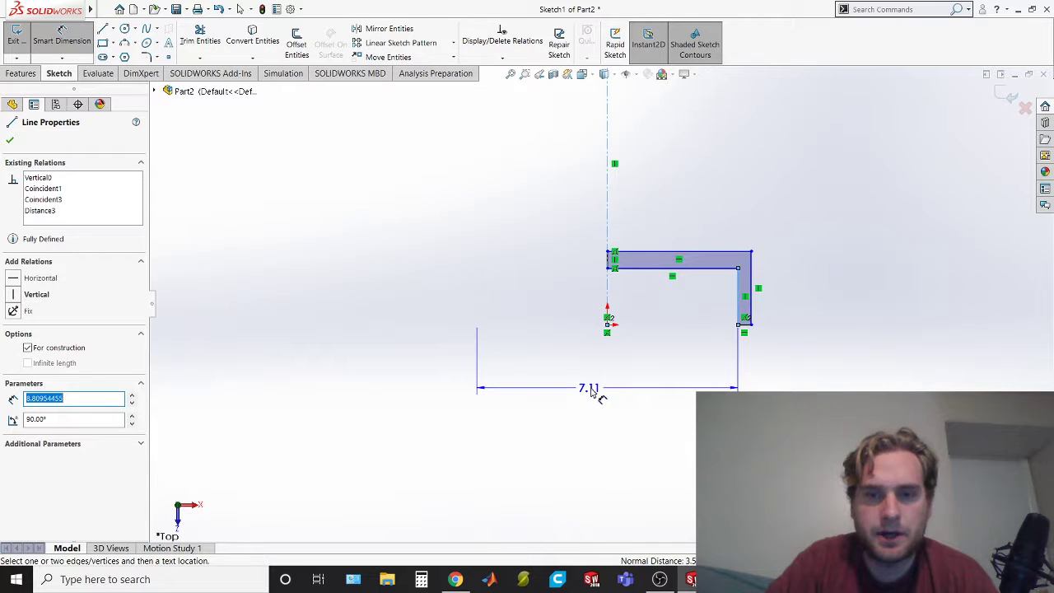
{"action": "left_click", "coordinate": [596, 393]}
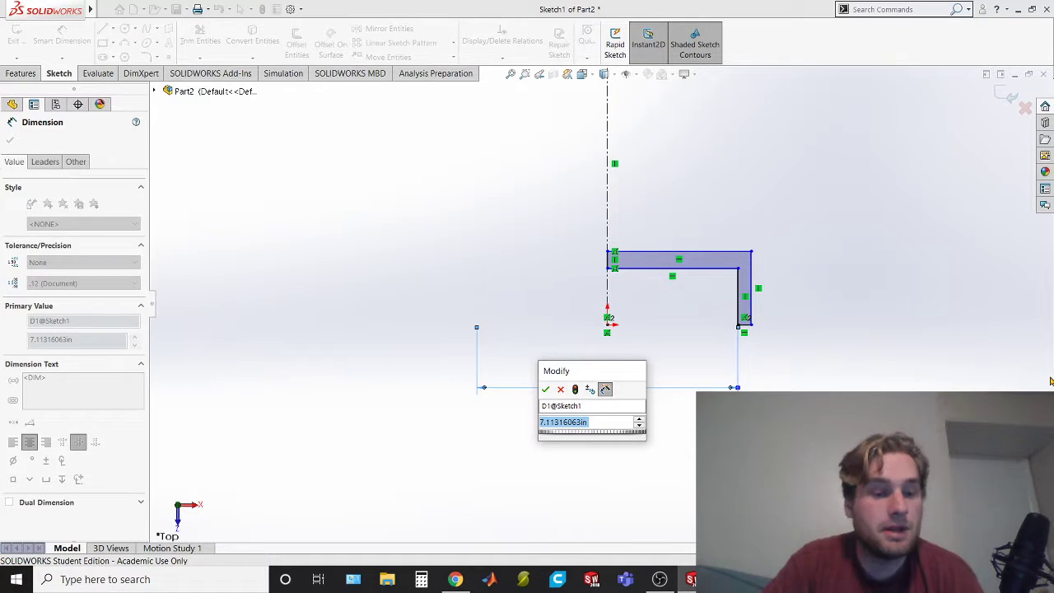
{"action": "key", "text": "alt+Tab"}
Dimension the outer wall line as a 1.8 in diameter across the centerline, and return to the cap drawing in the exam PDF
{"action": "key", "text": "alt+Tab"}
{"action": "type", "text": "1.5"}
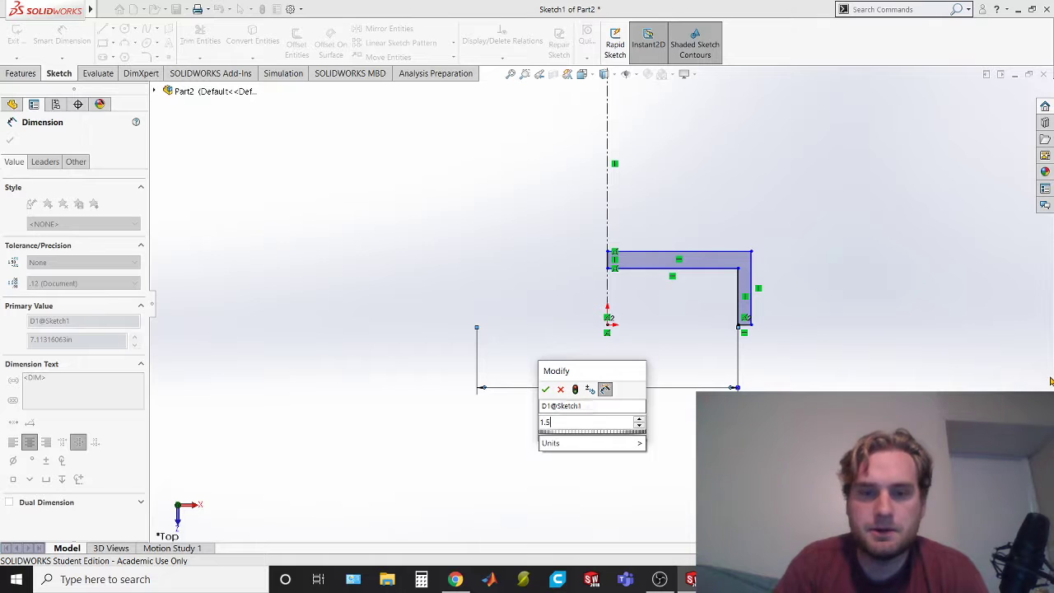
{"action": "key", "text": "Return"}
{"action": "key", "text": "alt+Tab"}
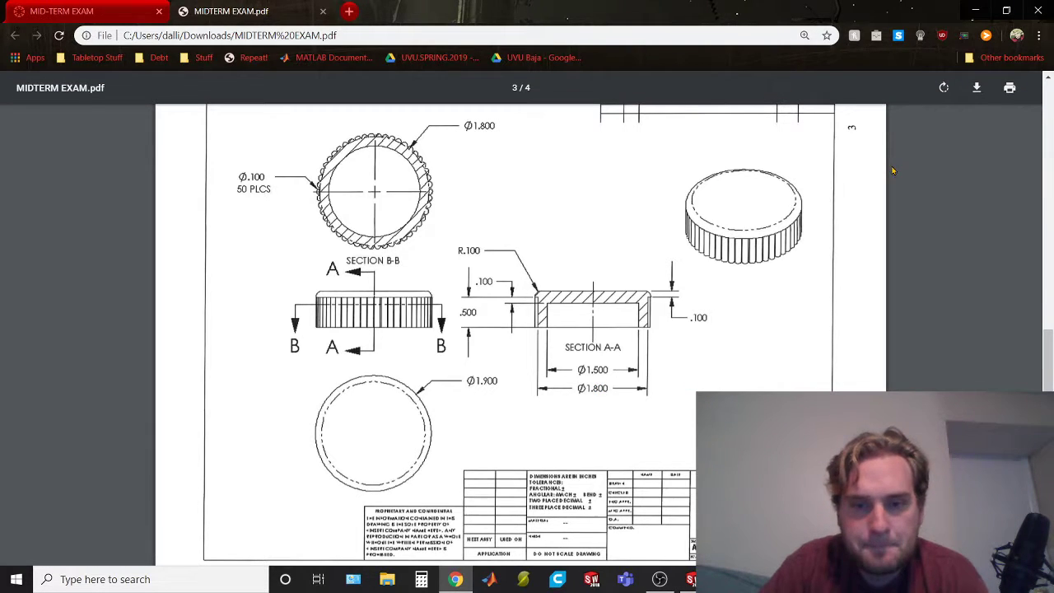
{"action": "key", "text": "alt+Tab"}
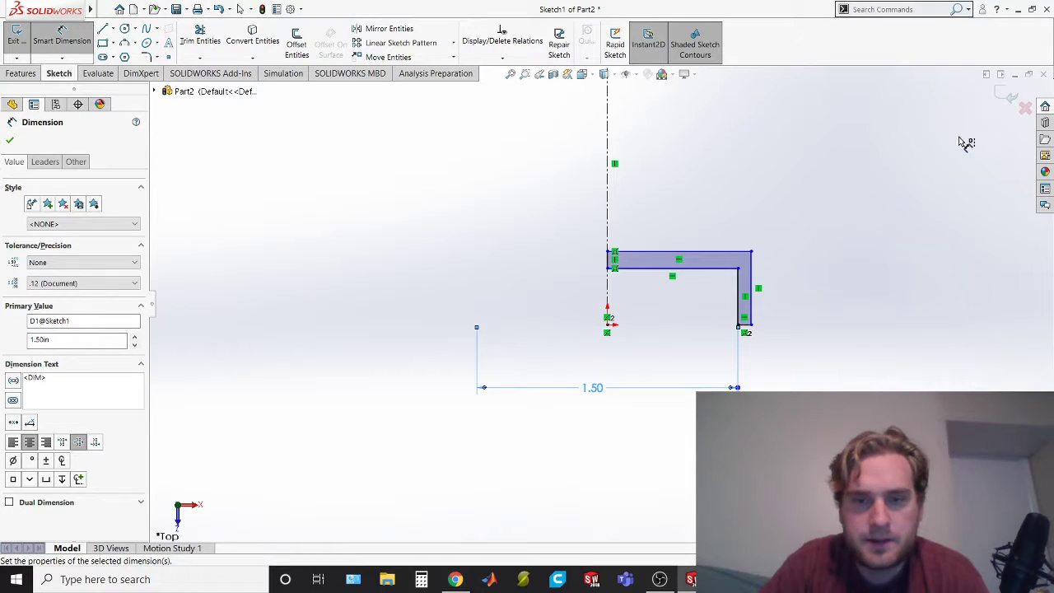
{"action": "left_click", "coordinate": [750, 302]}
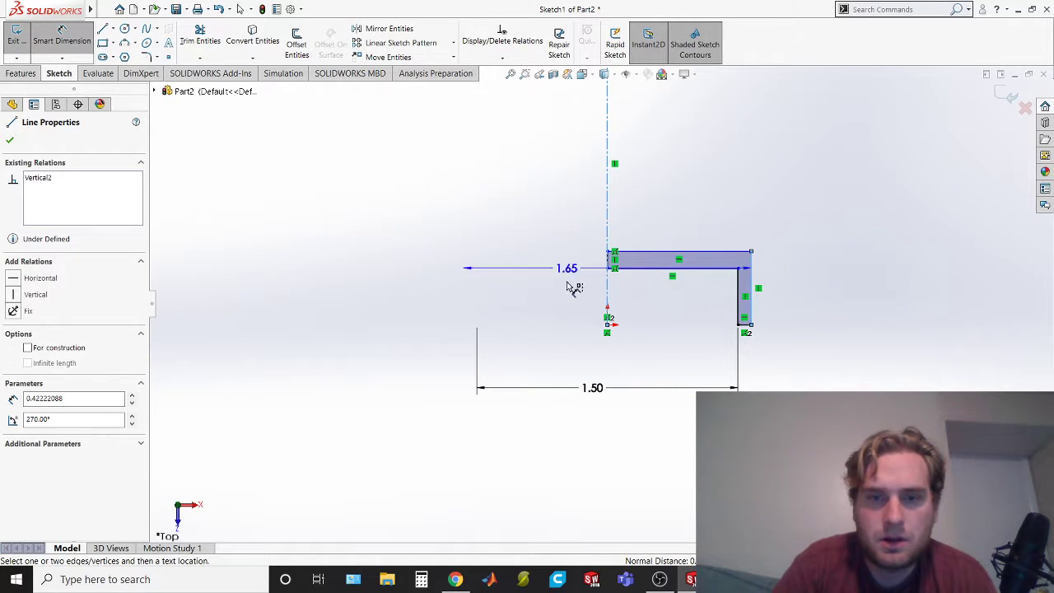
{"action": "left_click", "coordinate": [592, 443]}
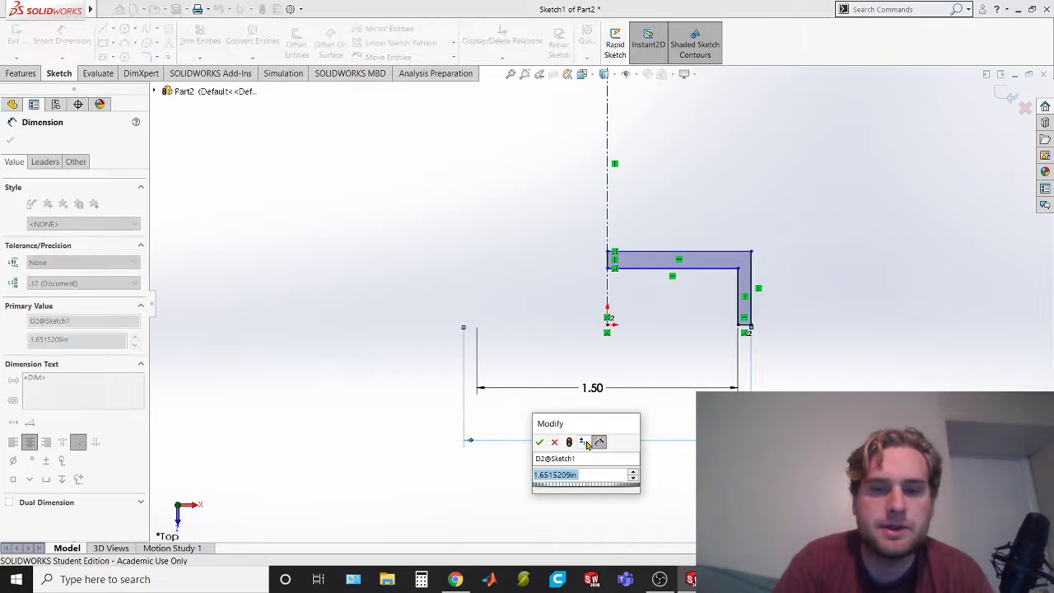
{"action": "type", "text": "1.8"}
{"action": "key", "text": "Return"}
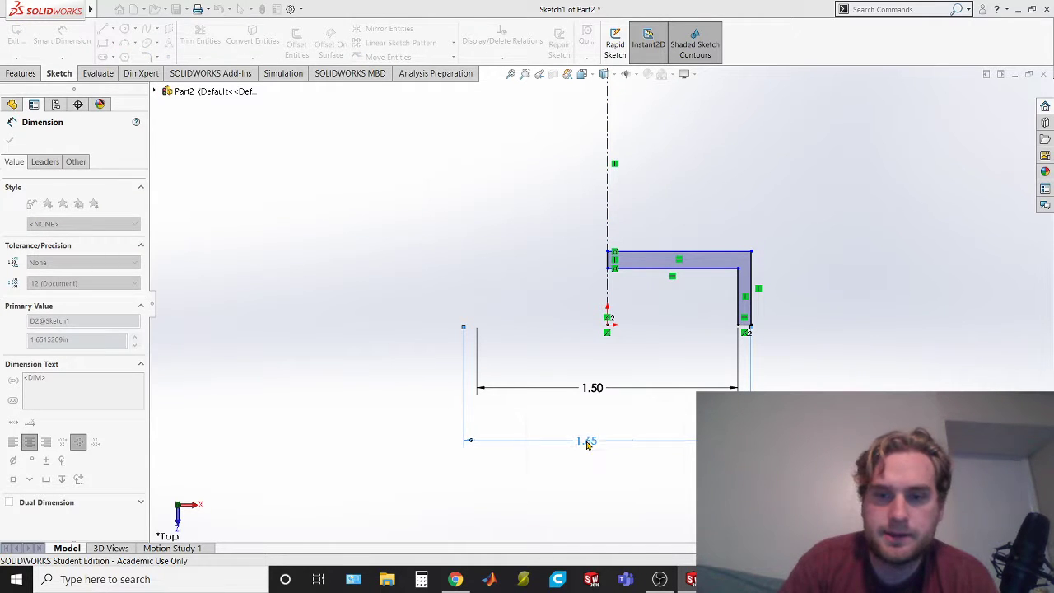
{"action": "key", "text": "alt+Tab"}
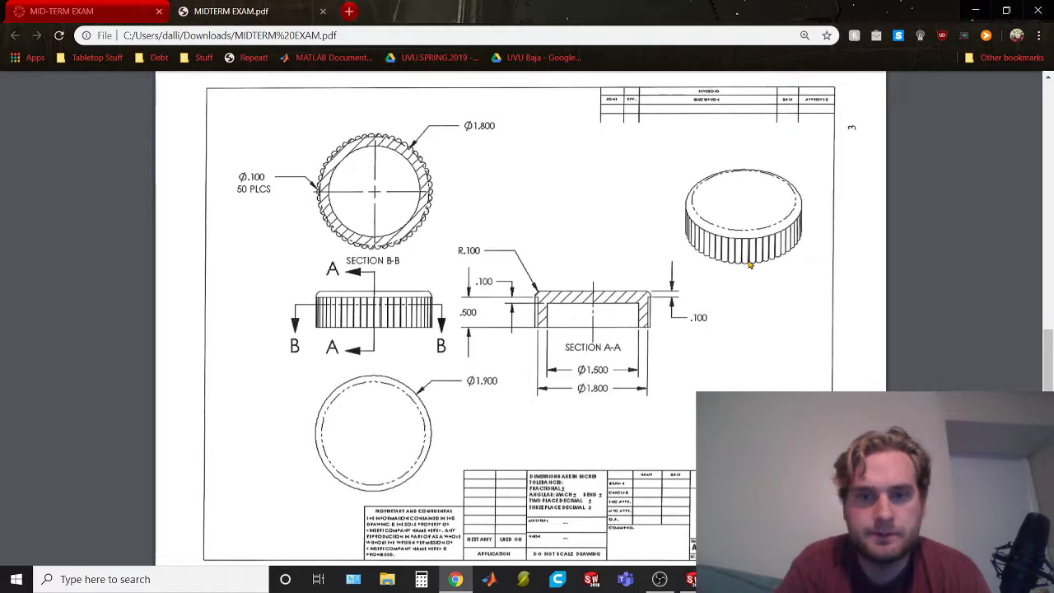
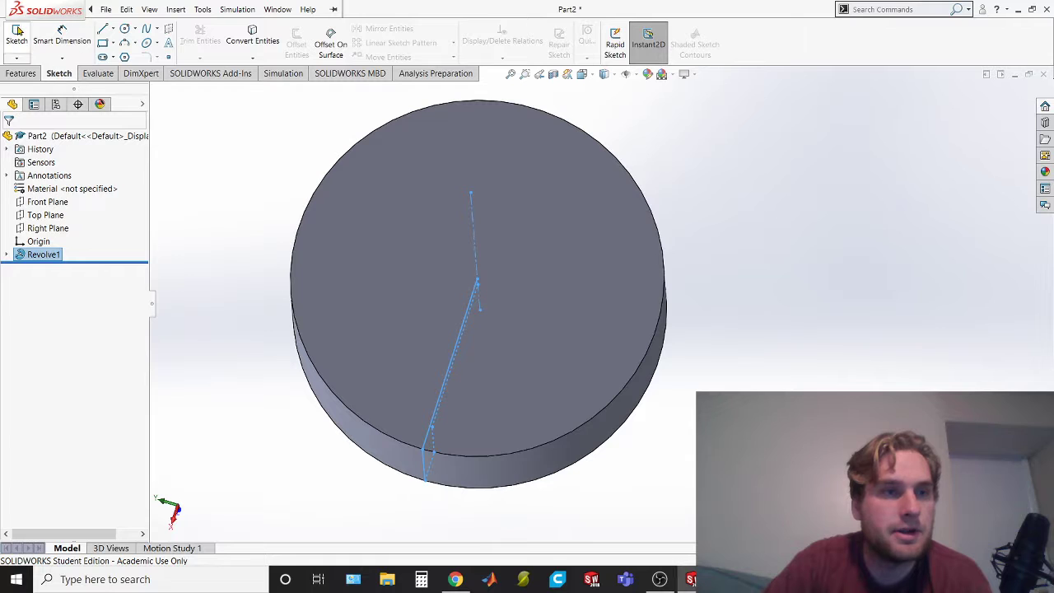
Start a sketch on the cap's flat circular face, view it face-on, and draw a vertical centerline about 1 in long up from the origin
{"action": "left_click", "coordinate": [560, 239]}
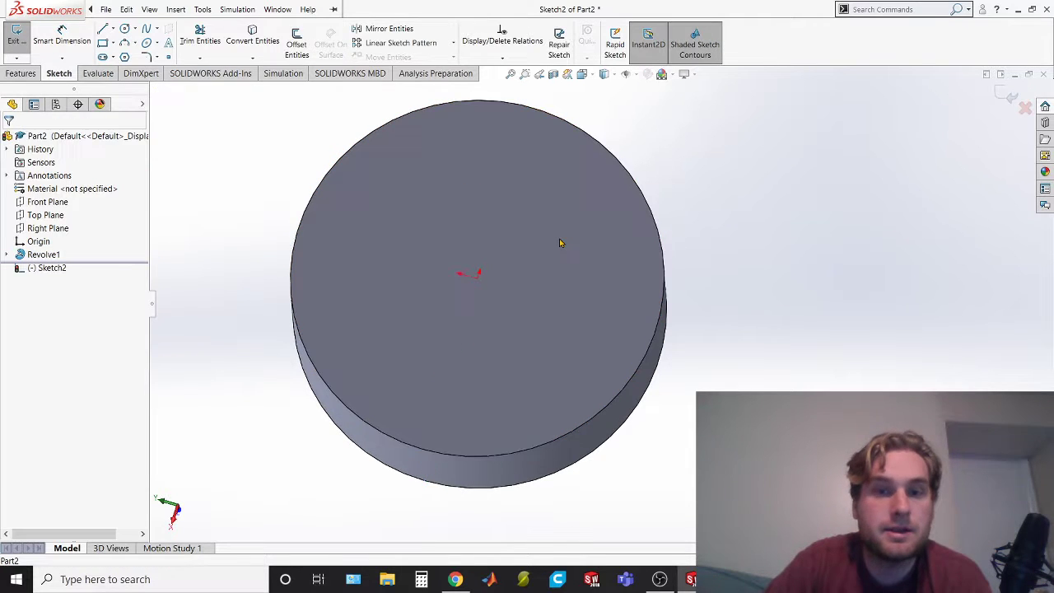
{"action": "right_click", "coordinate": [46, 268]}
{"action": "left_click", "coordinate": [80, 260]}
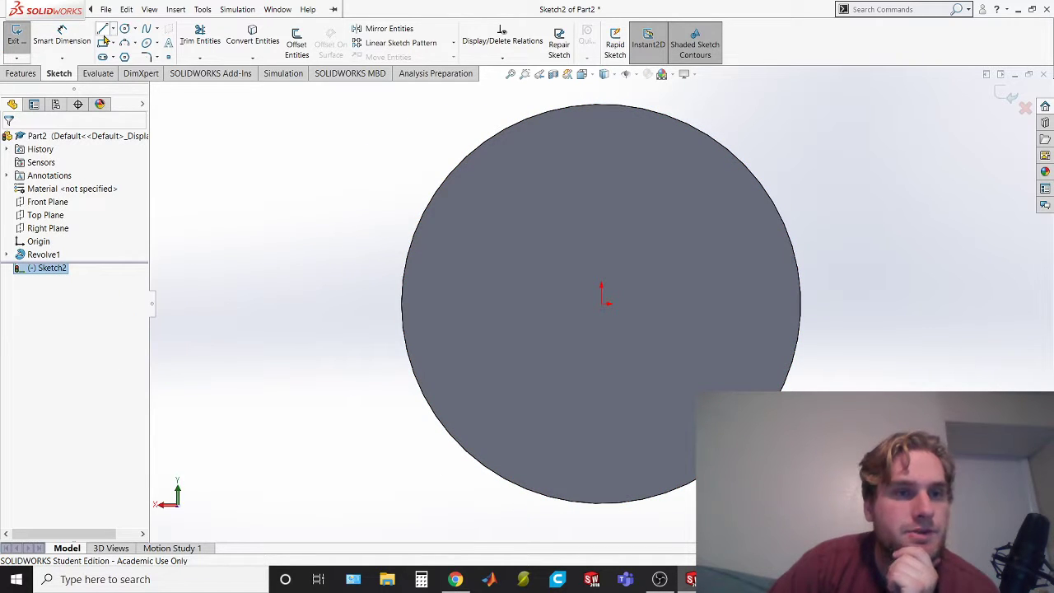
{"action": "left_click", "coordinate": [113, 30]}
{"action": "left_click", "coordinate": [132, 55]}
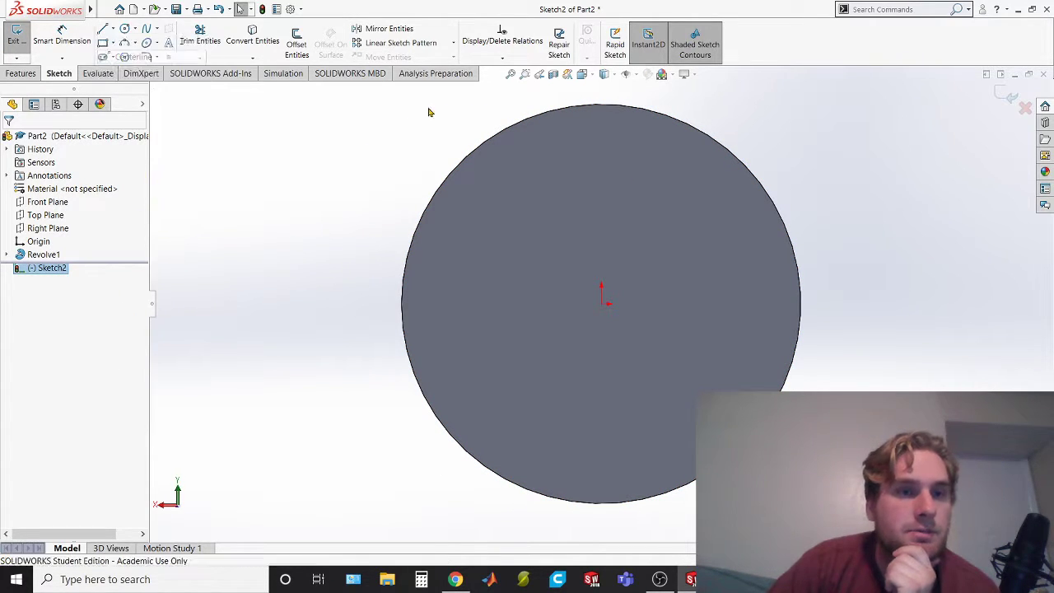
{"action": "left_click", "coordinate": [602, 305]}
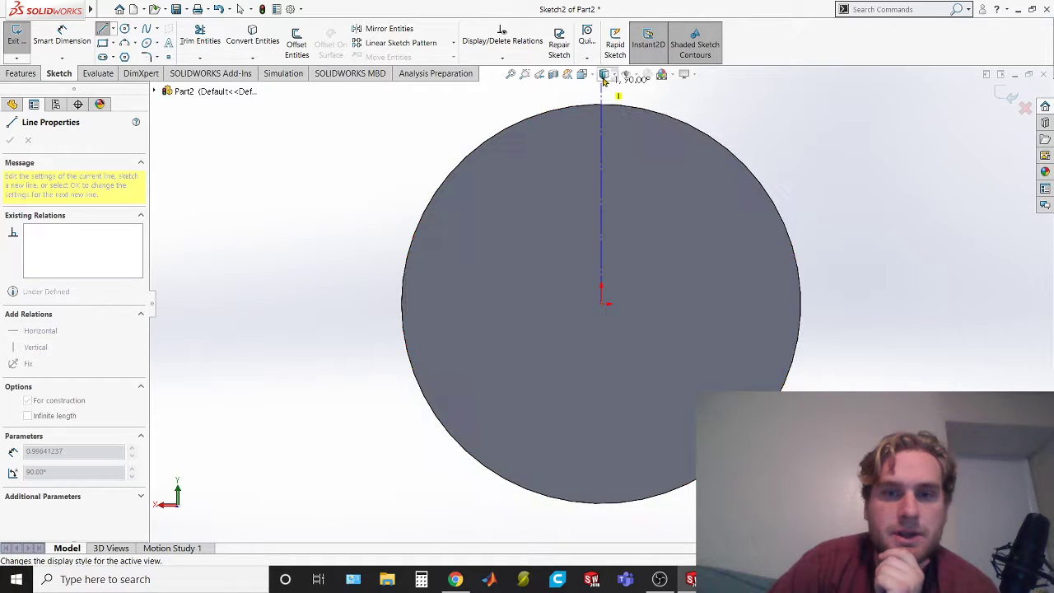
{"action": "left_click", "coordinate": [604, 93]}
{"action": "key", "text": "Escape"}
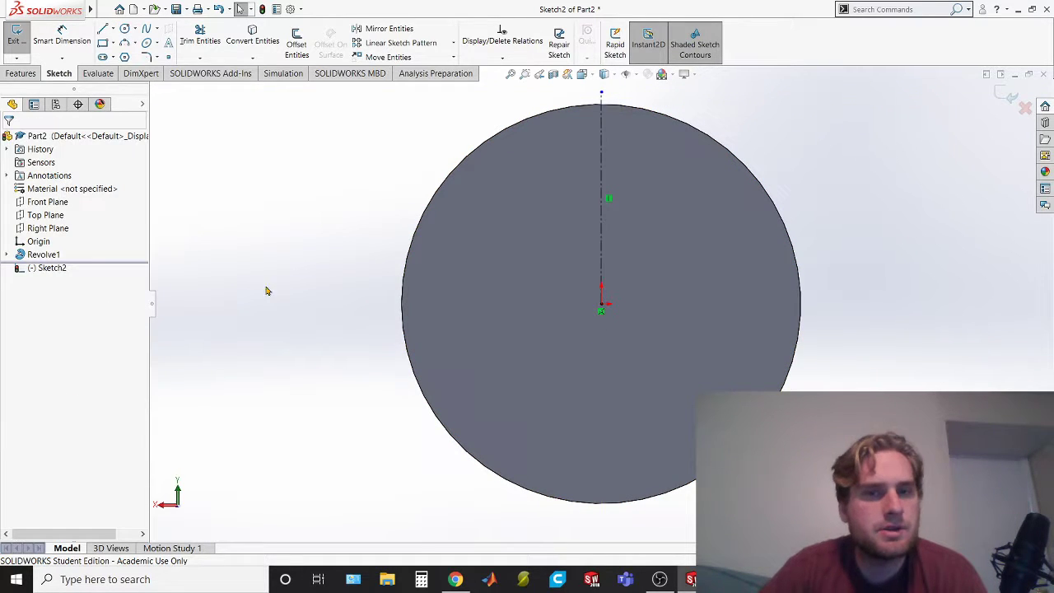
Draw a horizontal centerline about 1.25 in long from the origin past the cap's edge
{"action": "left_click", "coordinate": [113, 29]}
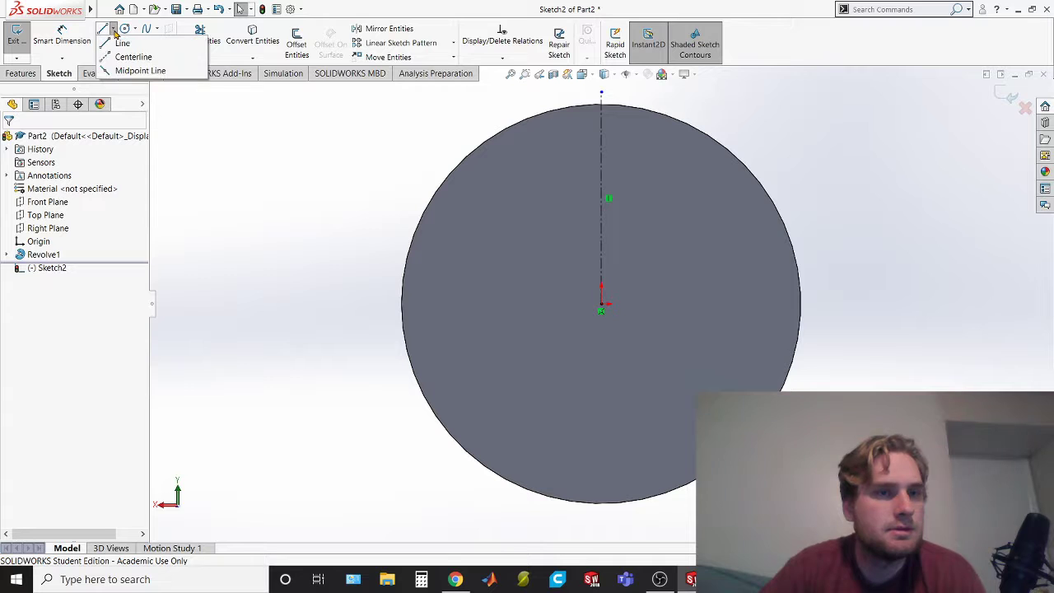
{"action": "left_click", "coordinate": [131, 54]}
{"action": "left_click", "coordinate": [602, 306]}
{"action": "left_click", "coordinate": [881, 304]}
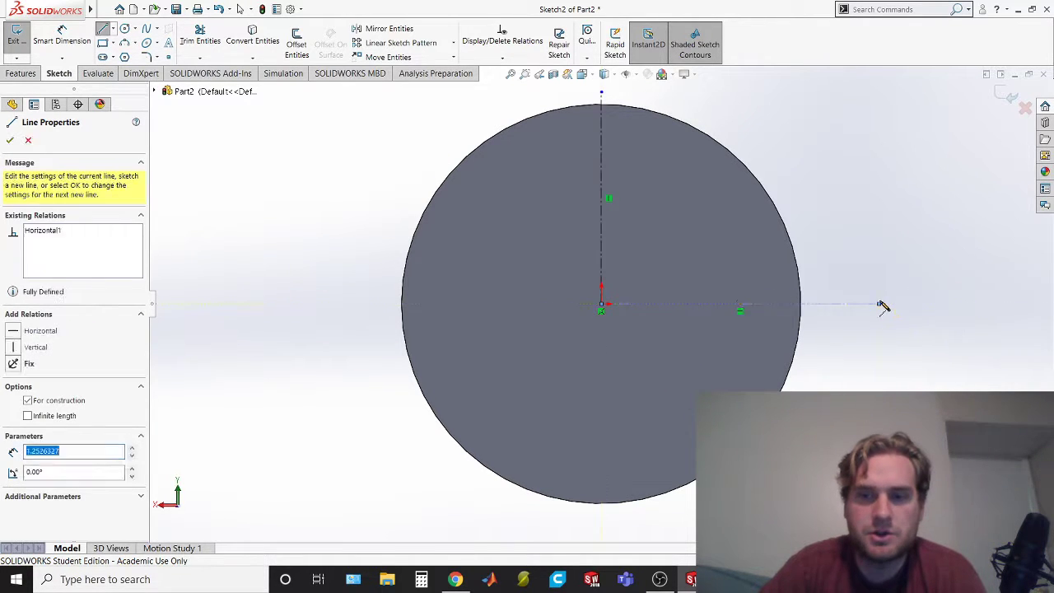
{"action": "key", "text": "Escape"}
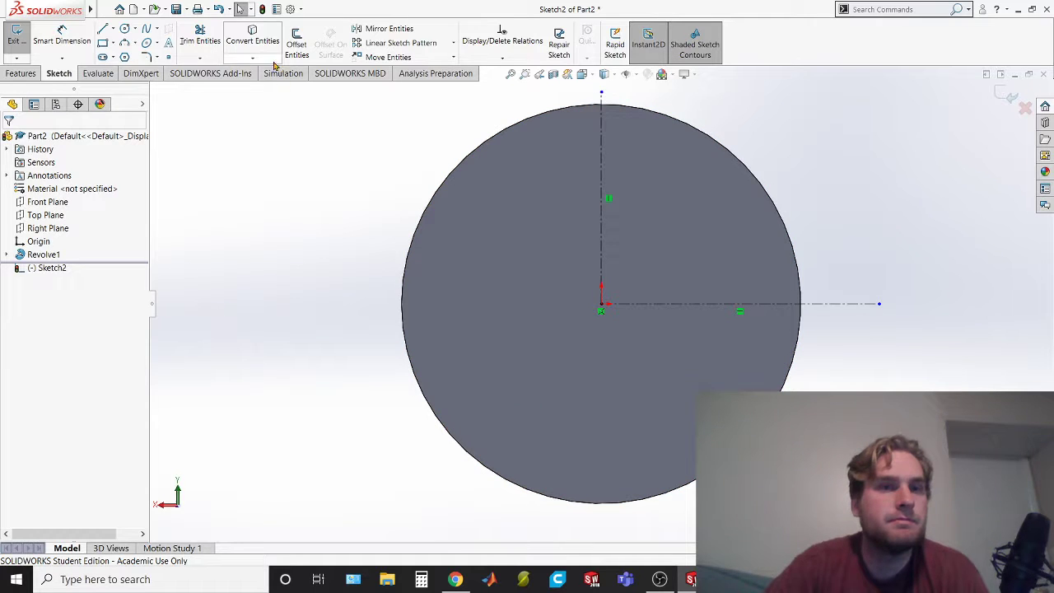
Glance at the cap drawing and sketch a circle of about 0.81 in radius centered on the origin
{"action": "key", "text": "alt+Tab"}
{"action": "key", "text": "alt+Tab"}
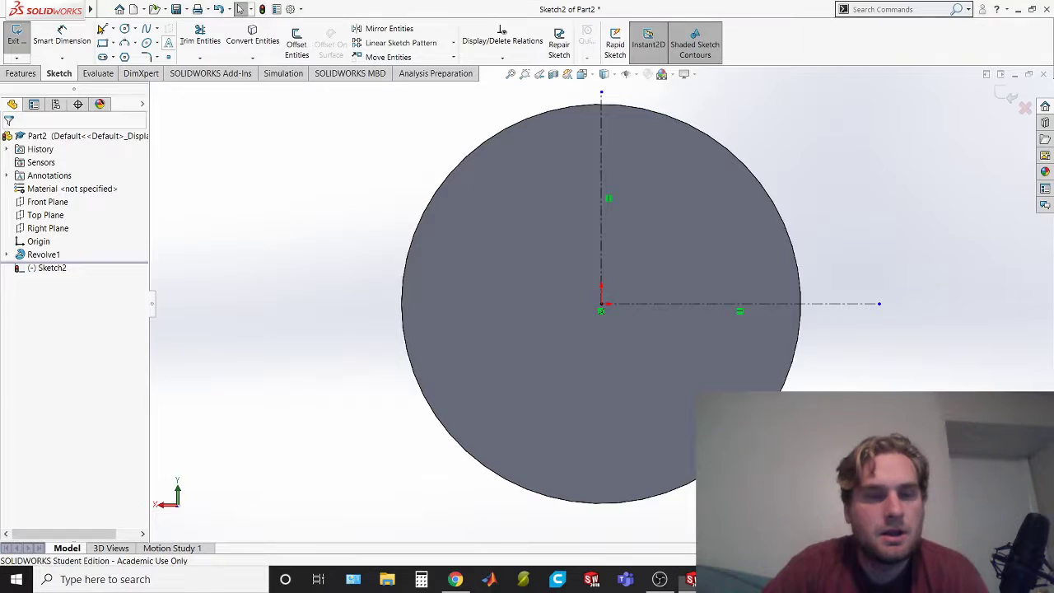
{"action": "left_click", "coordinate": [124, 28]}
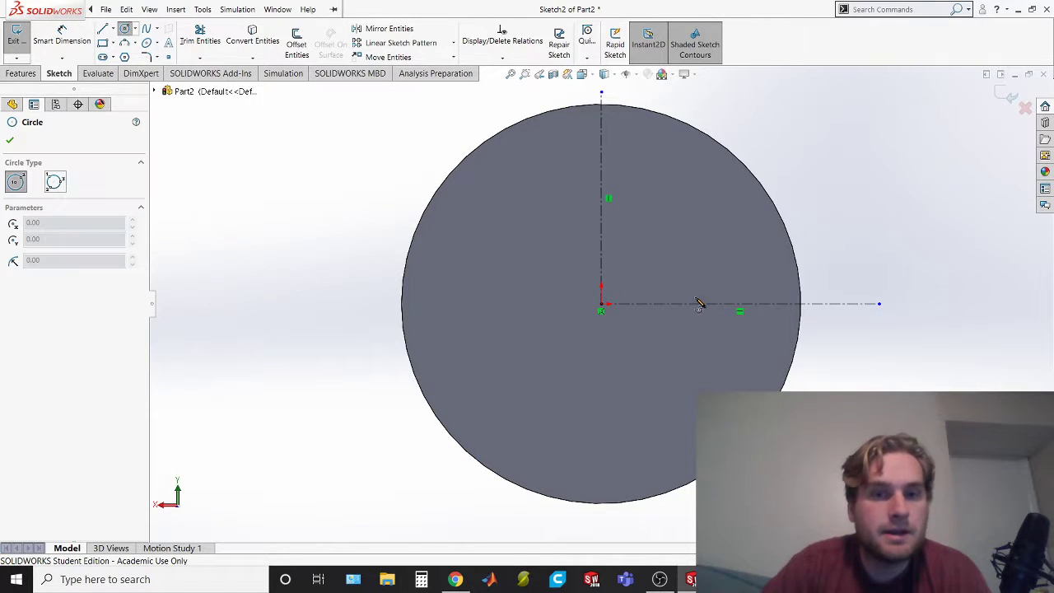
{"action": "left_click", "coordinate": [602, 306]}
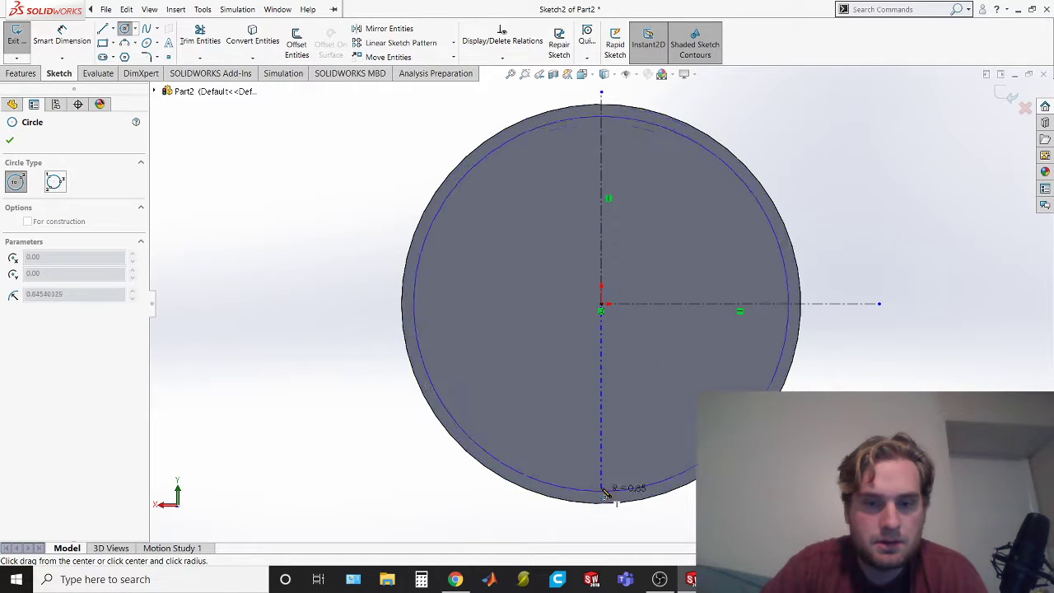
{"action": "left_click", "coordinate": [590, 484]}
{"action": "left_click", "coordinate": [149, 9]}
{"action": "left_click", "coordinate": [18, 22]}
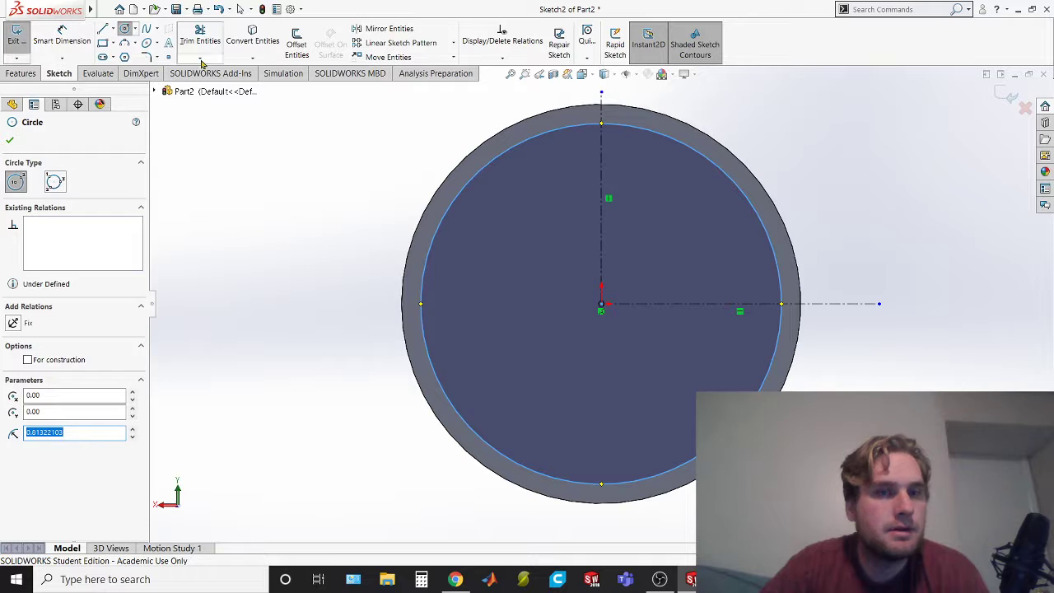
Dimension the circle's diameter as 1.8 in and convert the circle to construction geometry
{"action": "left_click", "coordinate": [62, 33]}
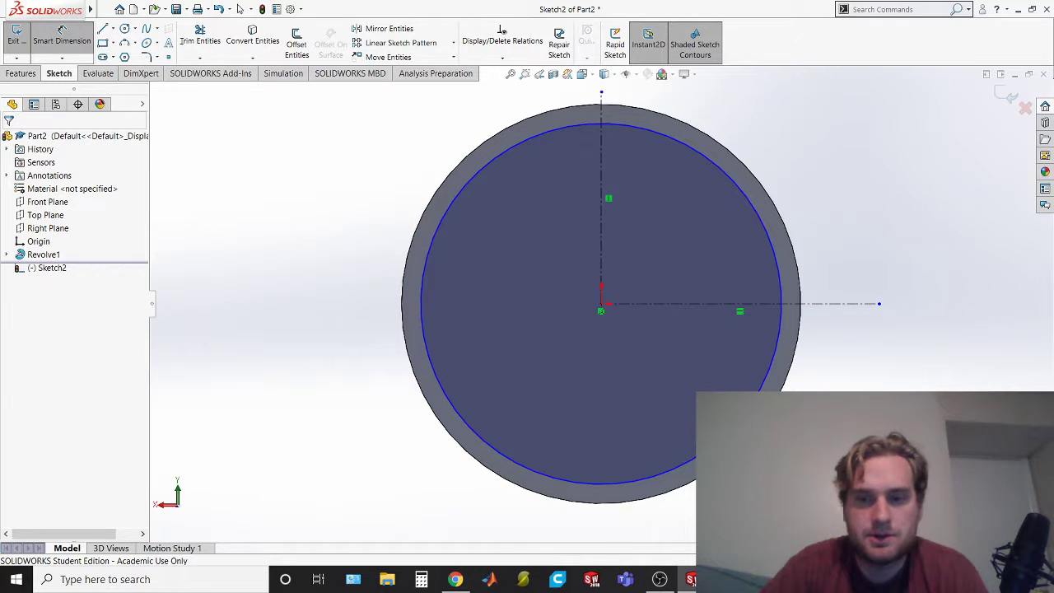
{"action": "left_click", "coordinate": [745, 412]}
{"action": "left_click", "coordinate": [909, 424]}
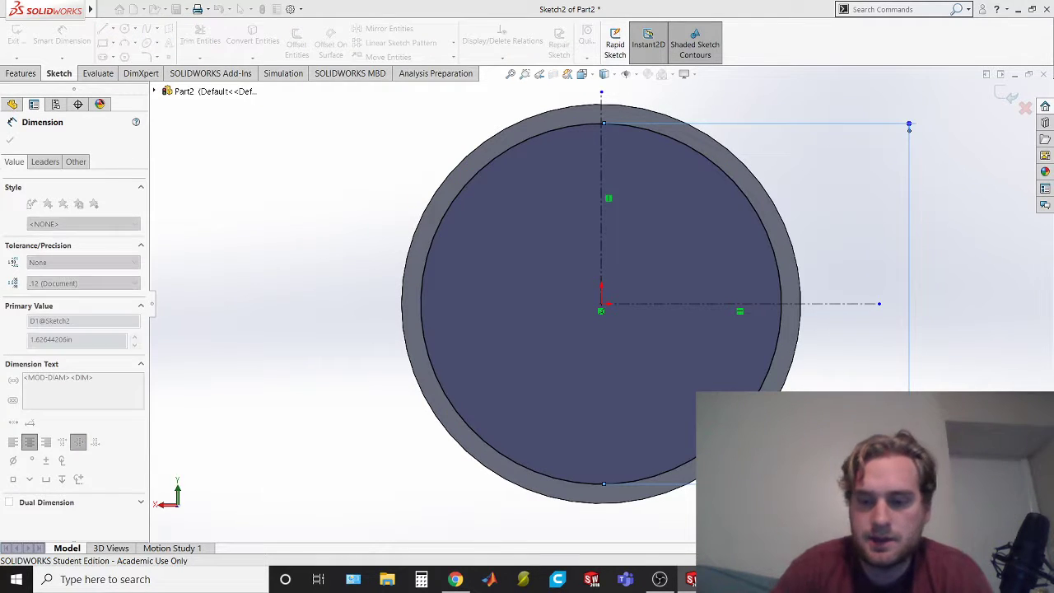
{"action": "key", "text": "Escape"}
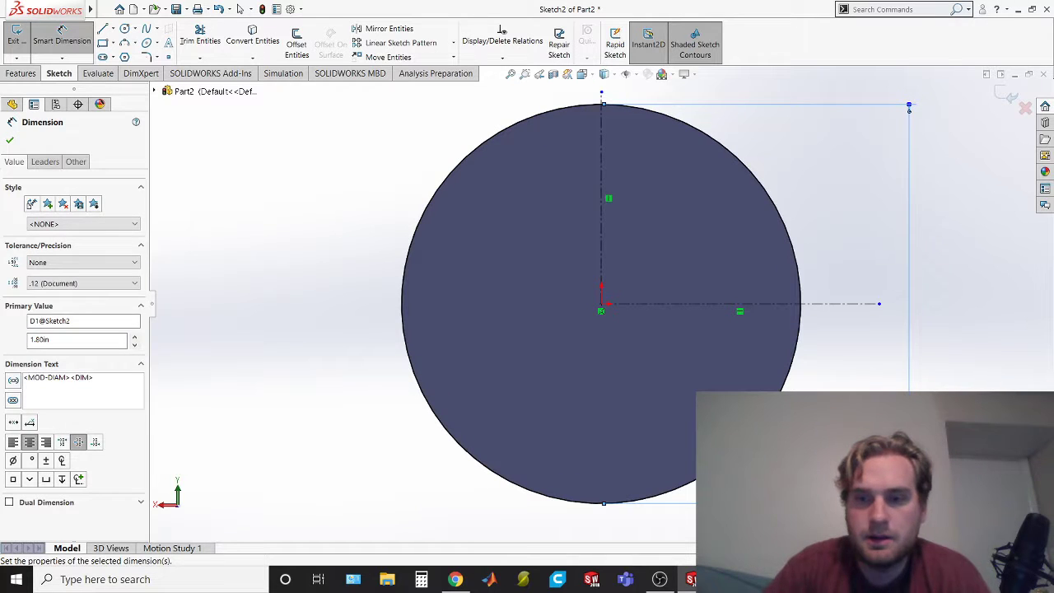
{"action": "left_click", "coordinate": [744, 443]}
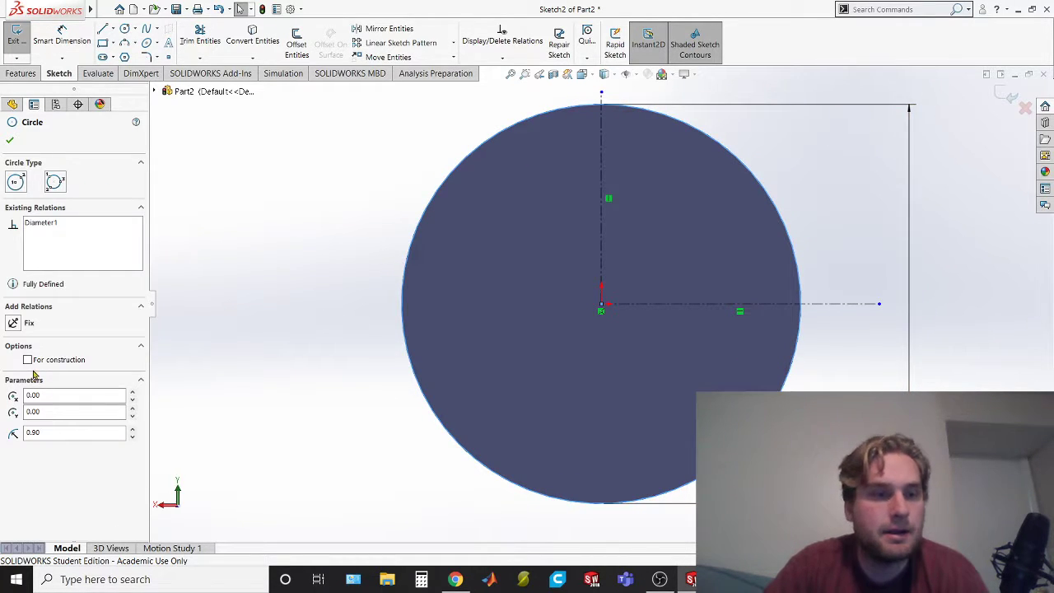
{"action": "left_click", "coordinate": [28, 360]}
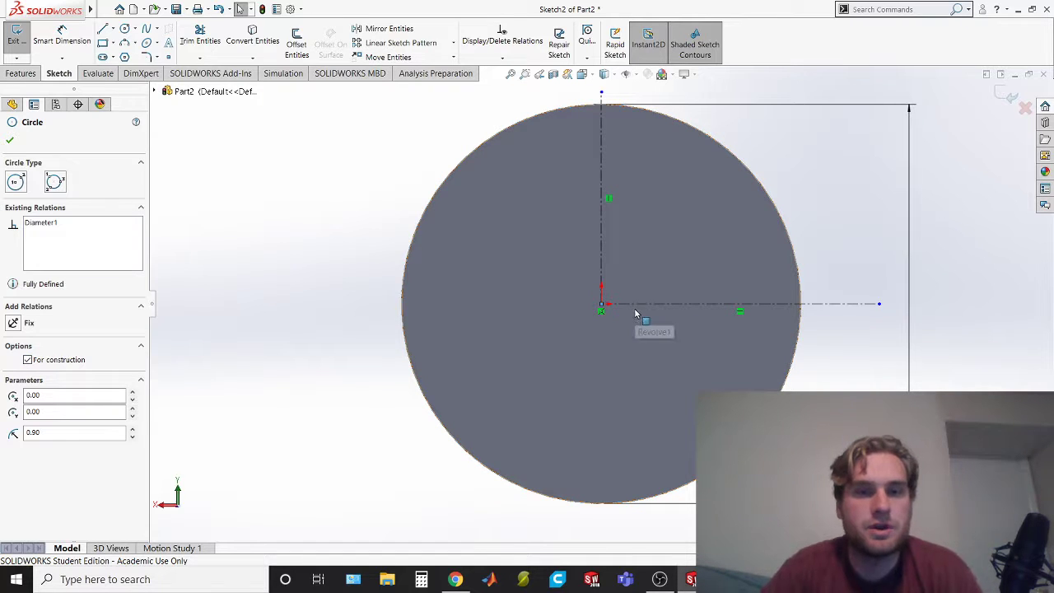
{"action": "left_click", "coordinate": [9, 142]}
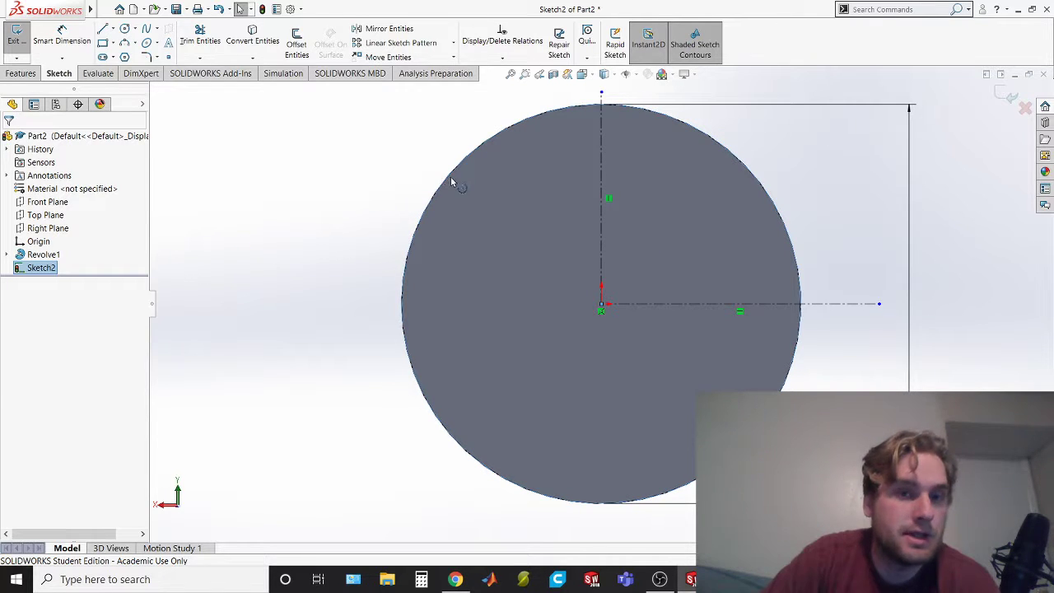
Check the rib callout in the exam PDF, and sketch a circle about 0.08 in across centered where the horizontal centerline meets the construction circle
{"action": "left_click", "coordinate": [438, 351]}
{"action": "key", "text": "alt+Tab"}
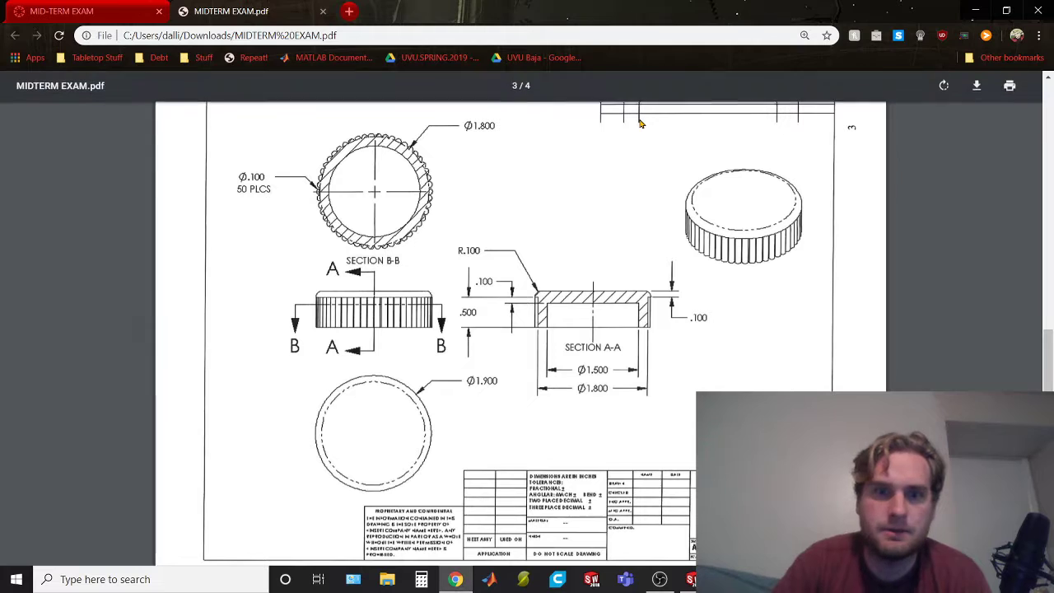
{"action": "key", "text": "alt+Tab"}
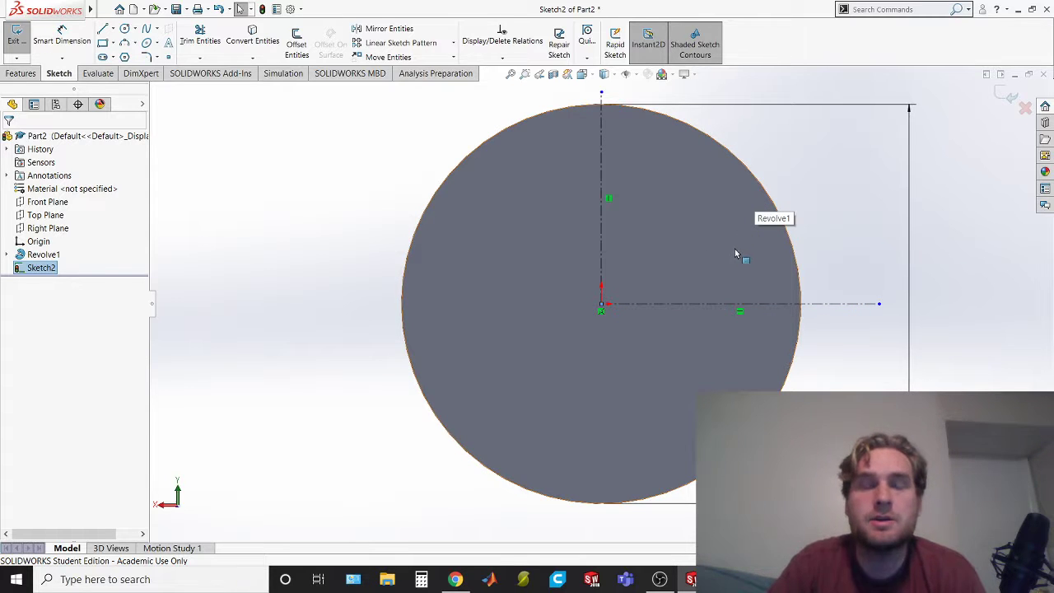
{"action": "key", "text": "alt+Tab"}
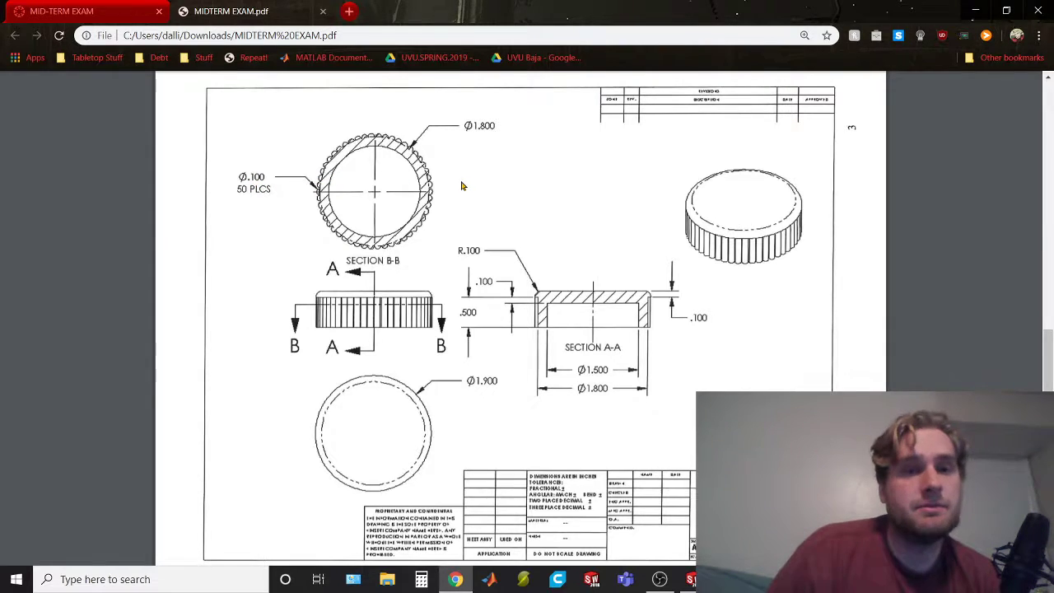
{"action": "key", "text": "alt+Tab"}
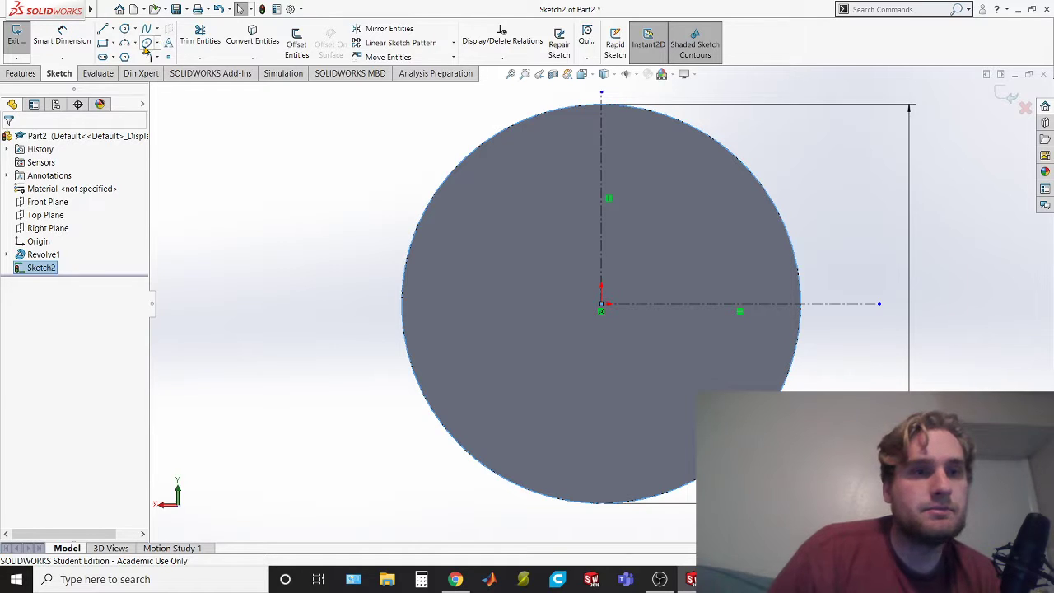
{"action": "left_click", "coordinate": [124, 28]}
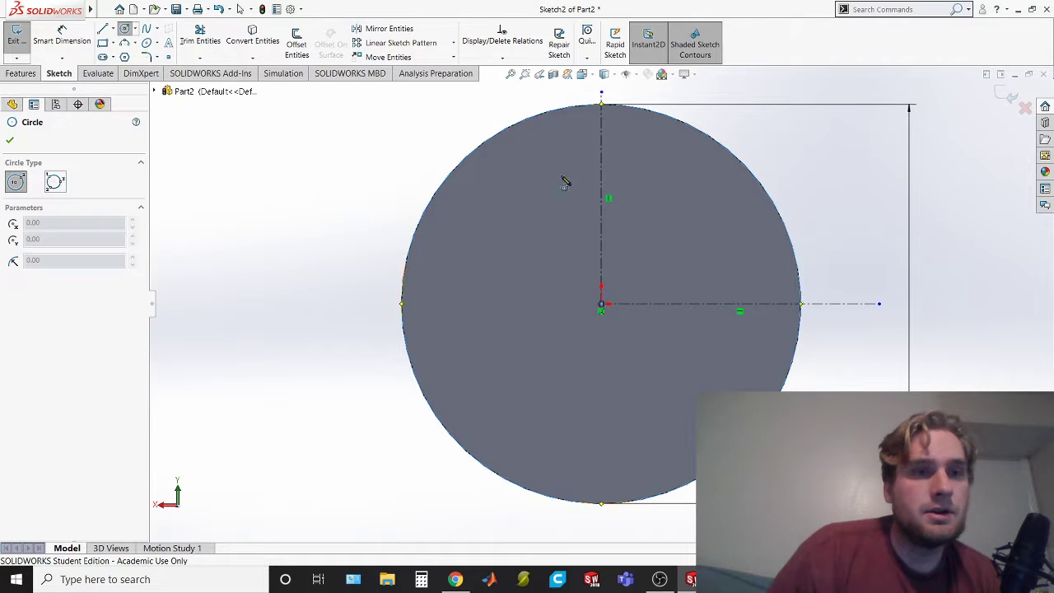
{"action": "left_click", "coordinate": [804, 304]}
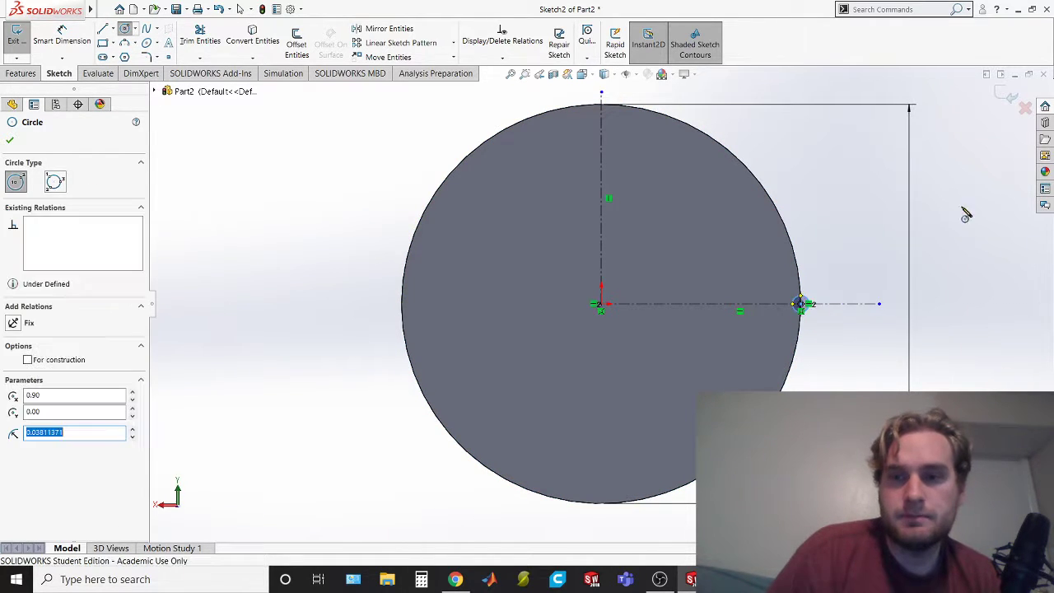
Dimension the small rib circle's diameter as 0.1 in
{"action": "left_click", "coordinate": [64, 43]}
{"action": "left_click", "coordinate": [806, 301]}
{"action": "left_click", "coordinate": [835, 269]}
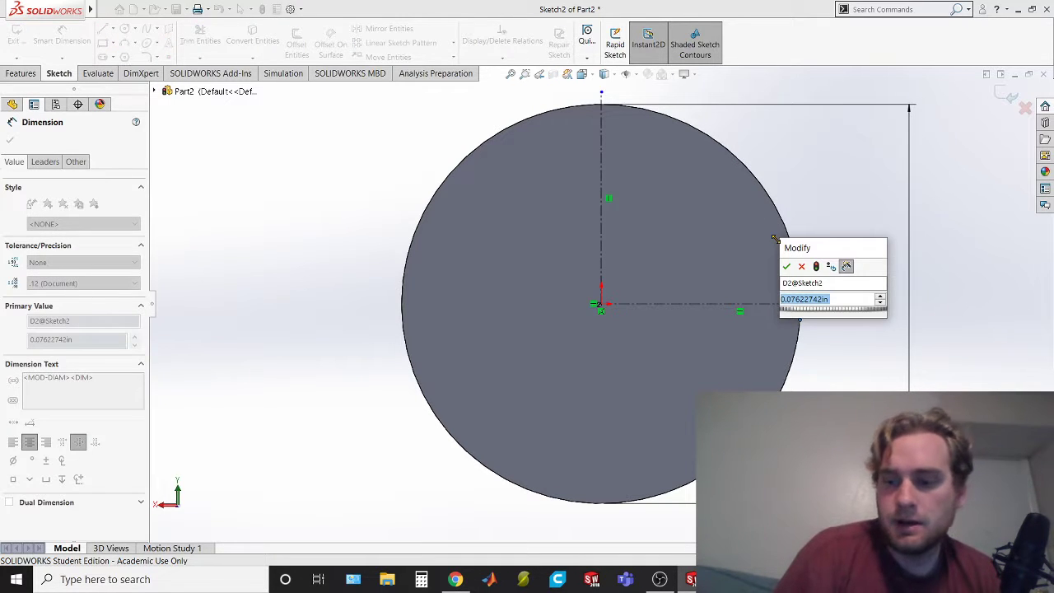
{"action": "type", "text": ".1"}
{"action": "key", "text": "Return"}
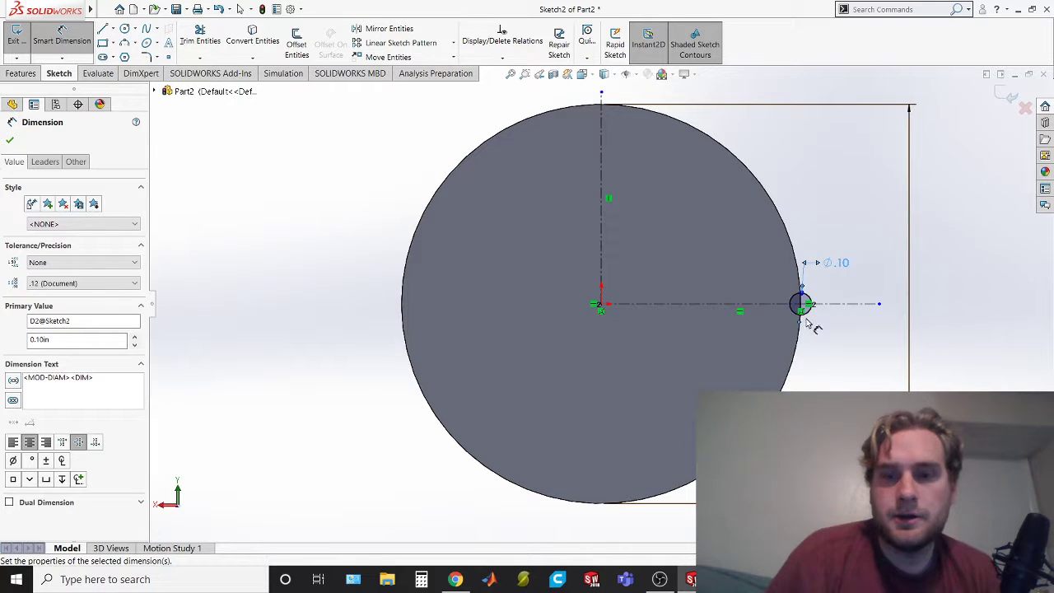
{"action": "left_click", "coordinate": [454, 43]}
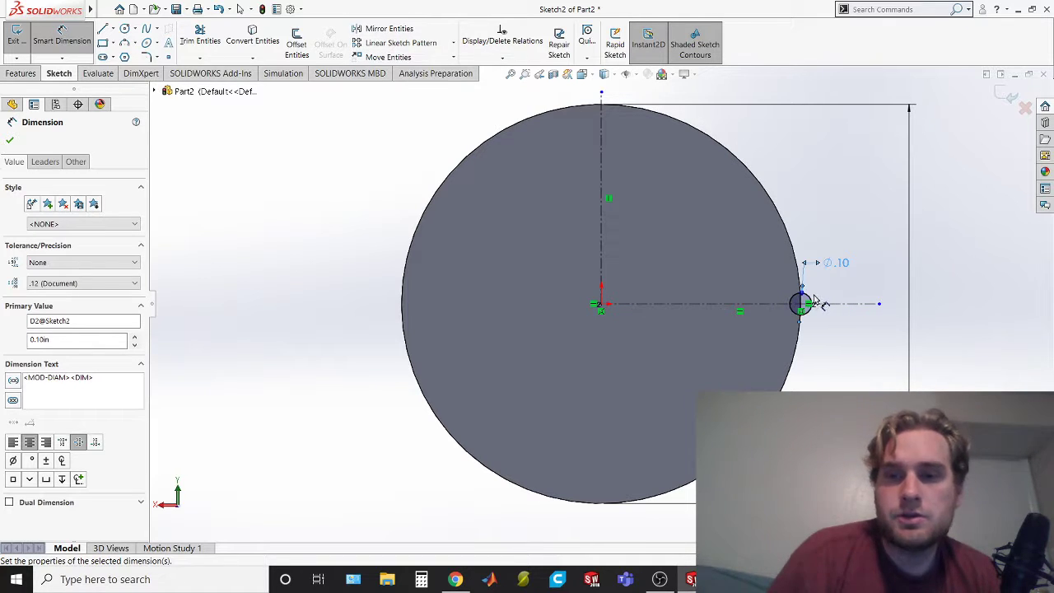
{"action": "left_click", "coordinate": [807, 301]}
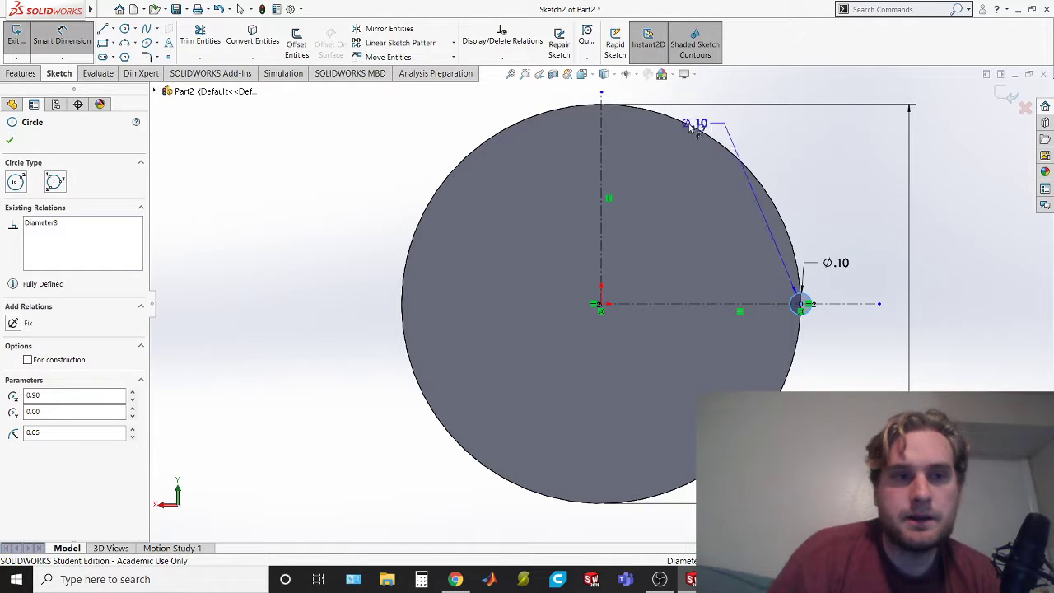
{"action": "key", "text": "Escape"}
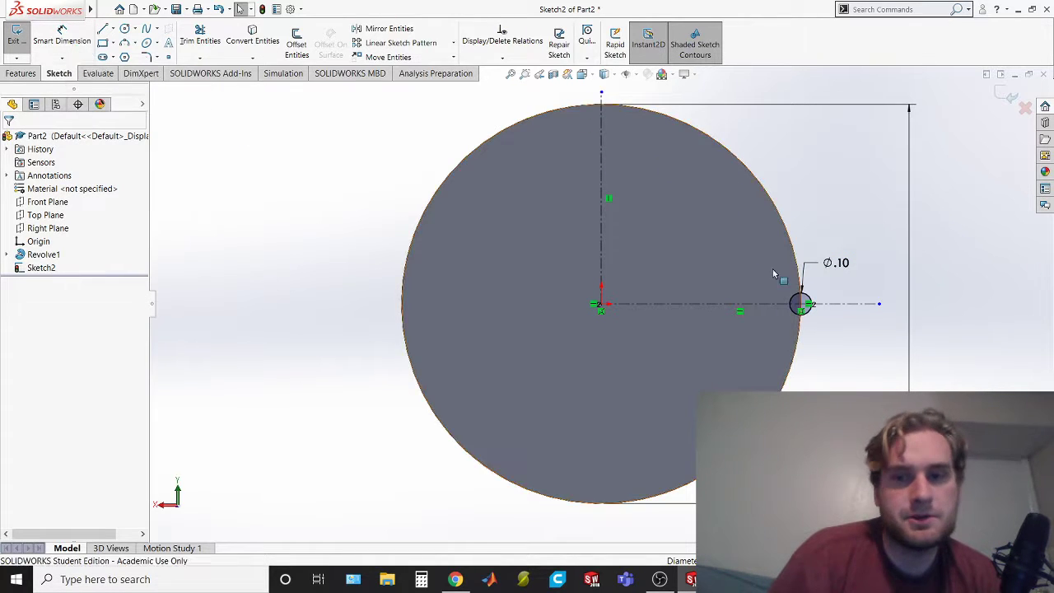
Circular-pattern the small rib circle about the origin with 50 equally spaced instances over 360°, checking the rib callout in the exam PDF
{"action": "left_click", "coordinate": [810, 304]}
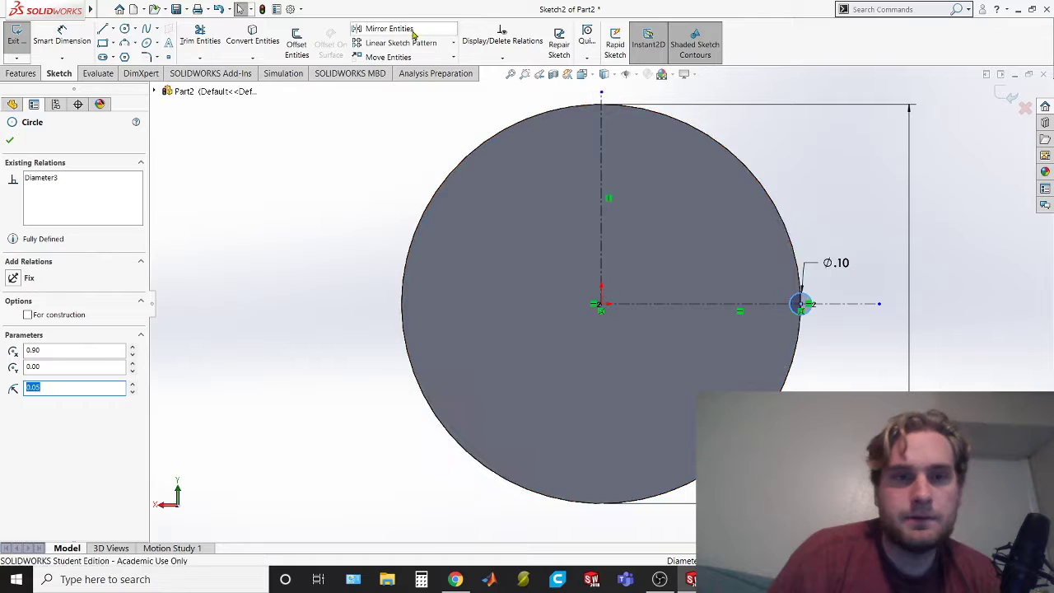
{"action": "left_click", "coordinate": [454, 49]}
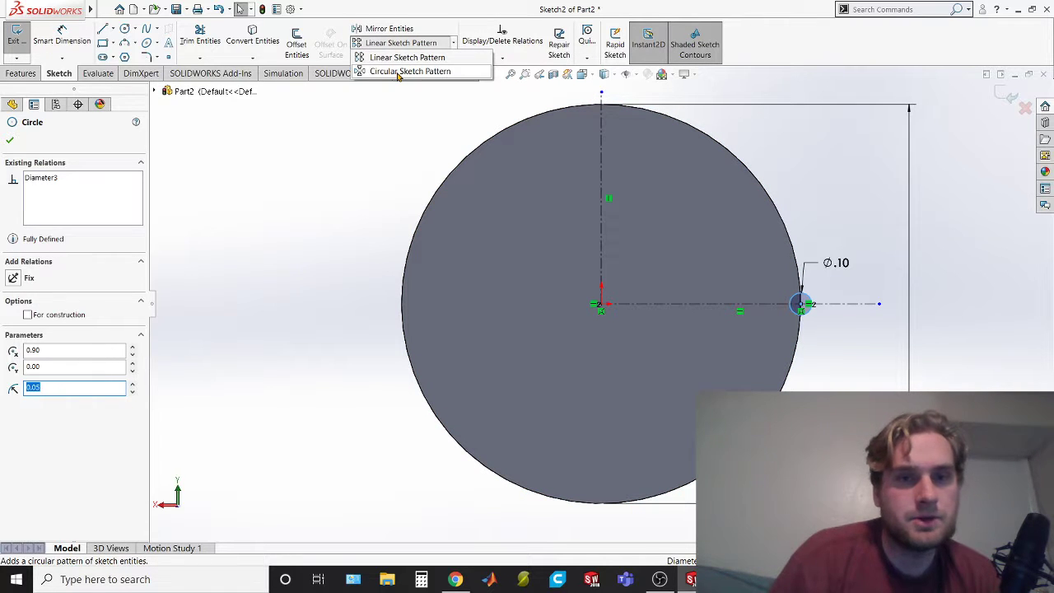
{"action": "left_click", "coordinate": [409, 71]}
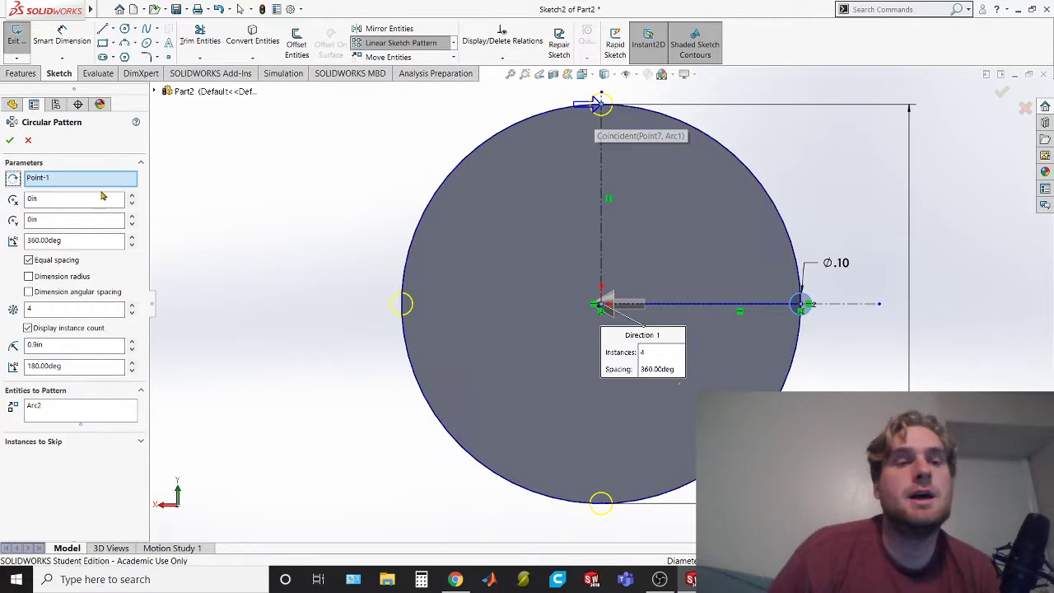
{"action": "left_click_drag", "start_coordinate": [69, 314], "coordinate": [2, 311]}
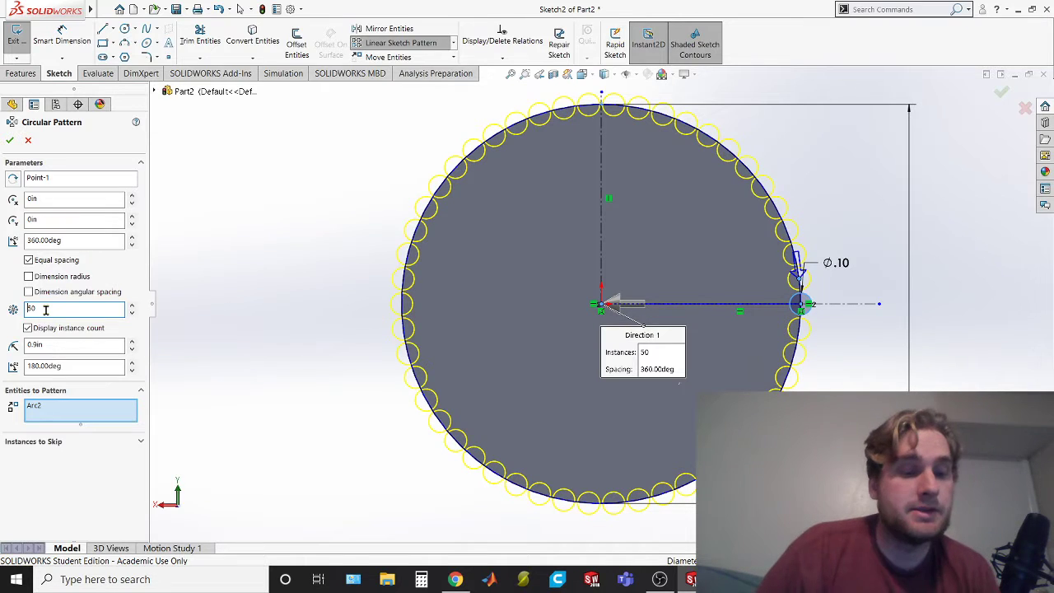
{"action": "key", "text": "alt+Tab"}
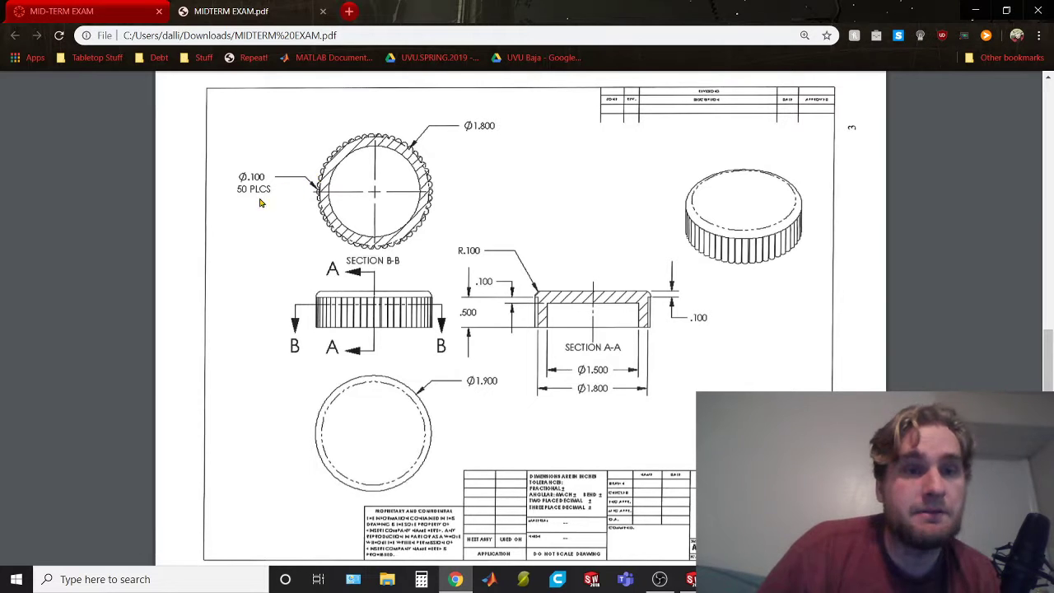
{"action": "key", "text": "alt+Tab"}
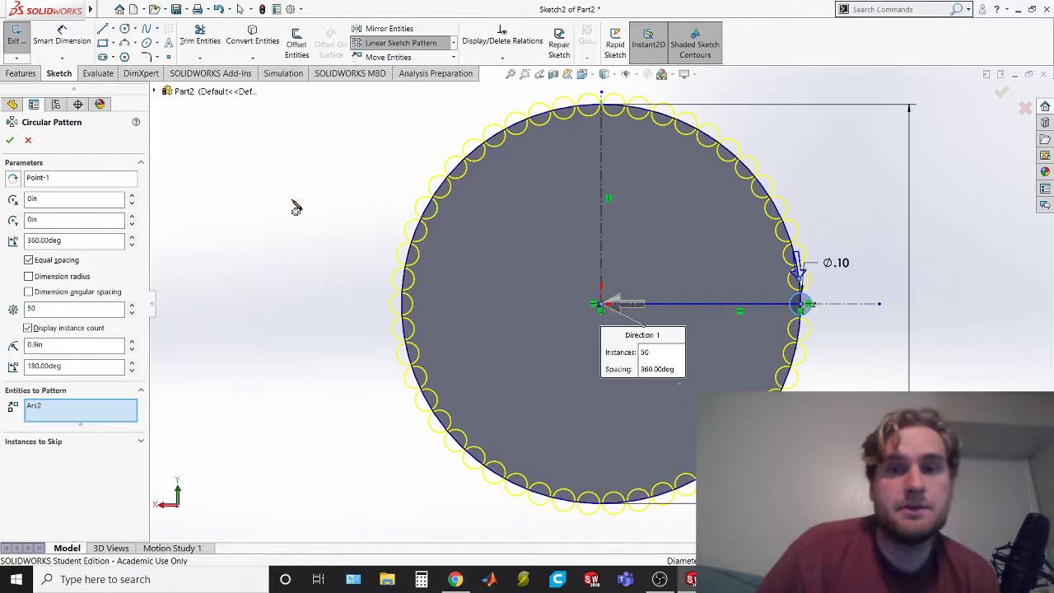
{"action": "left_click", "coordinate": [12, 140]}
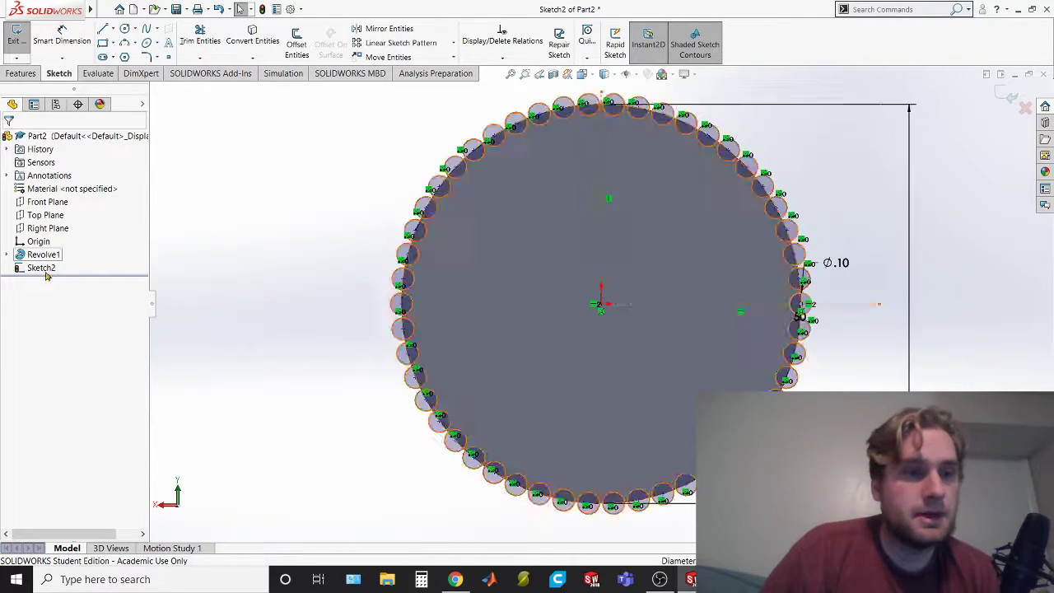
Begin a boss extrusion of the 50-circle rib sketch and reverse its direction toward the cap body
{"action": "left_click", "coordinate": [45, 267]}
{"action": "left_click", "coordinate": [19, 73]}
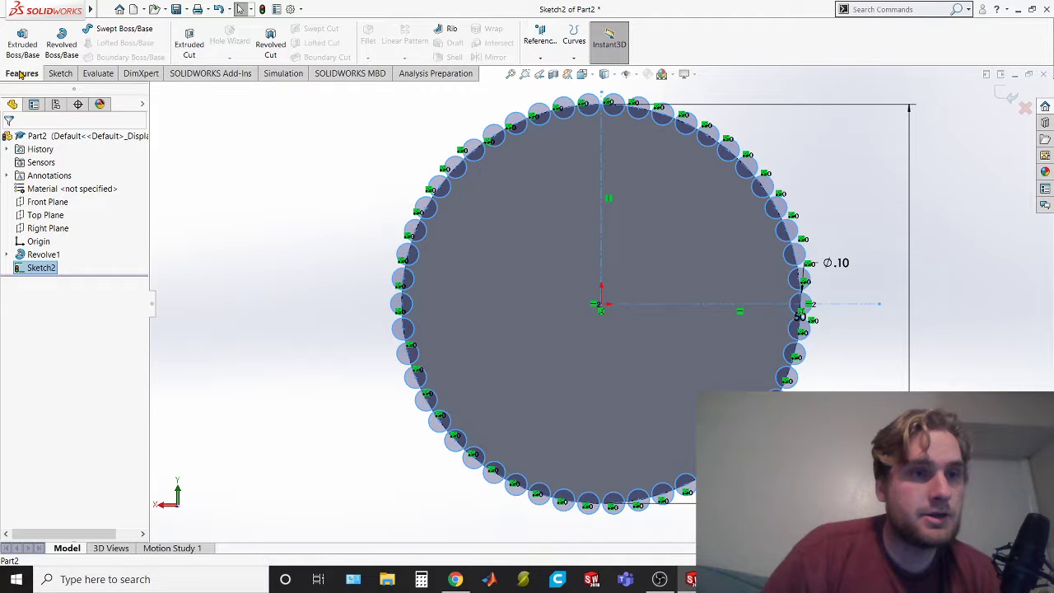
{"action": "left_click", "coordinate": [20, 55]}
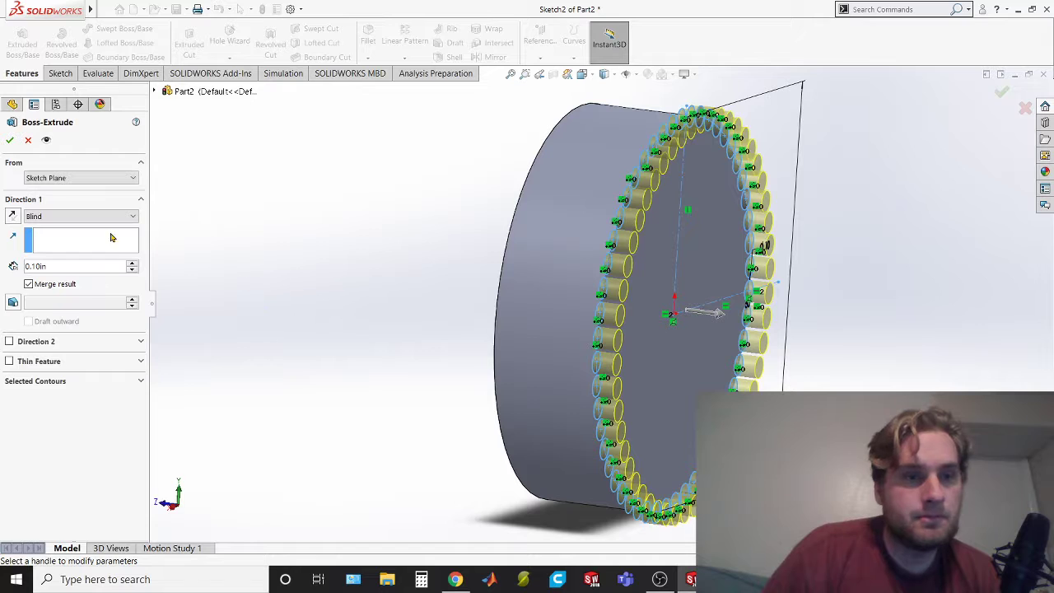
{"action": "left_click", "coordinate": [13, 217]}
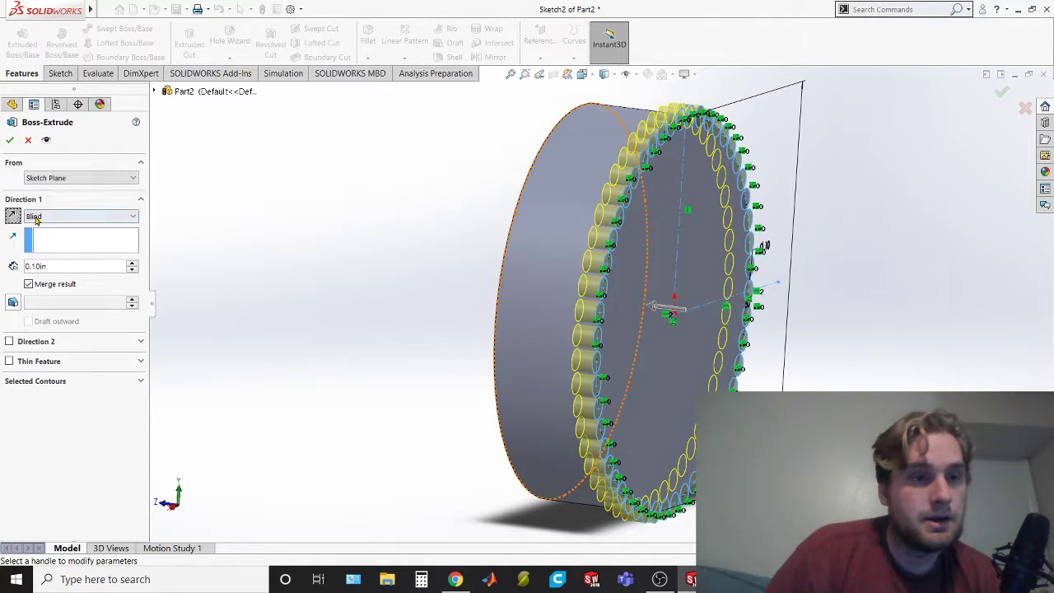
{"action": "left_click", "coordinate": [84, 179]}
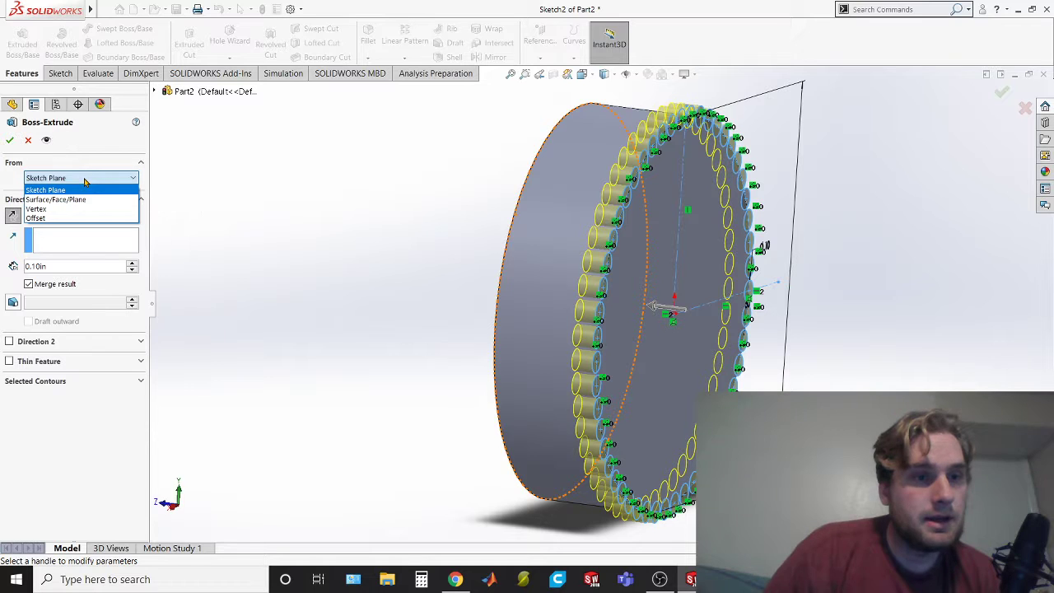
{"action": "left_click", "coordinate": [86, 200]}
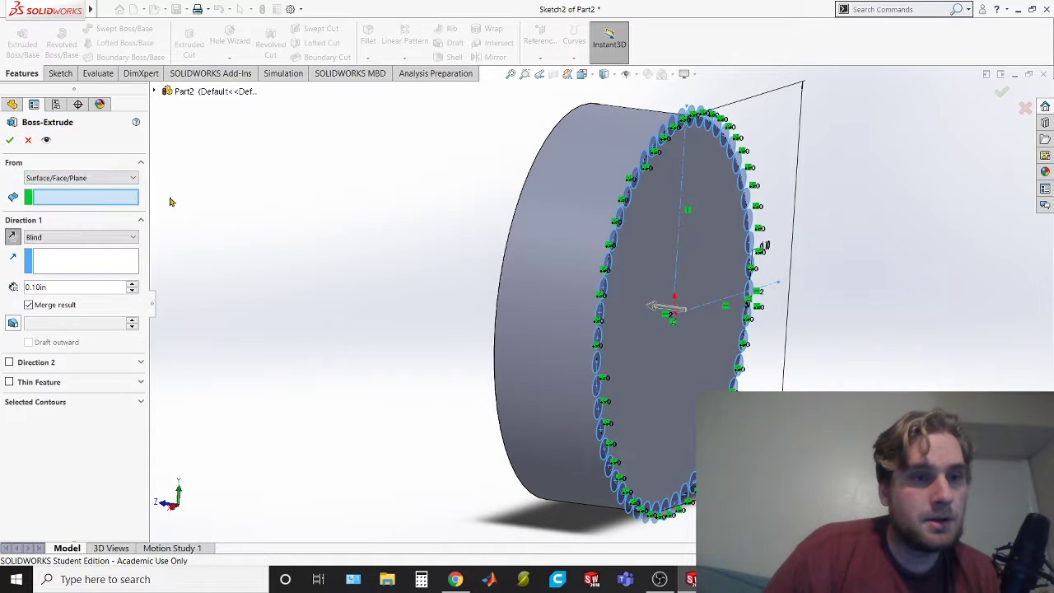
{"action": "middle_click_drag", "start_coordinate": [428, 291], "coordinate": [510, 280]}
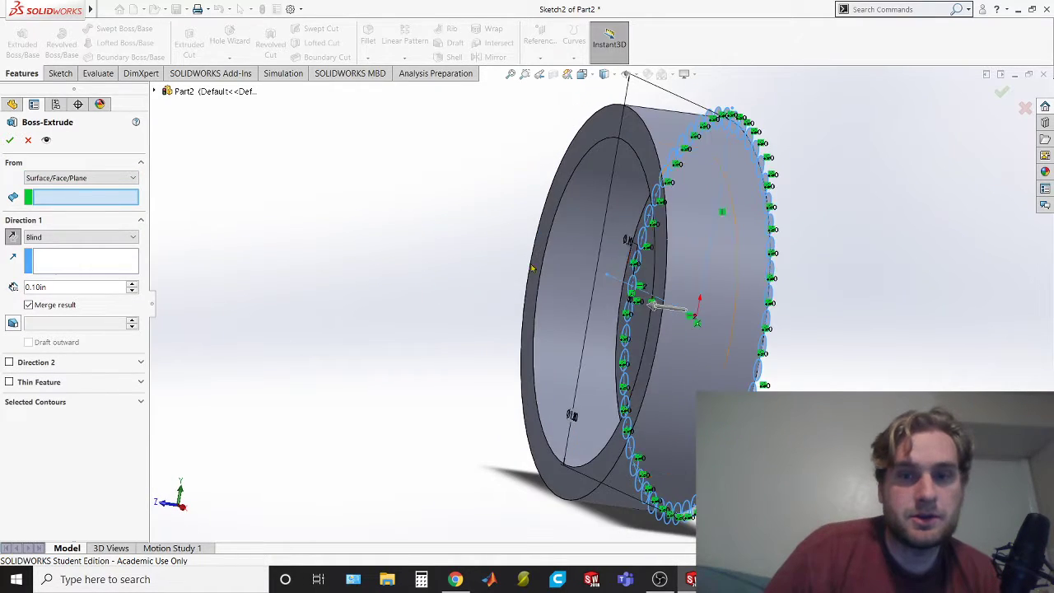
{"action": "left_click", "coordinate": [632, 130]}
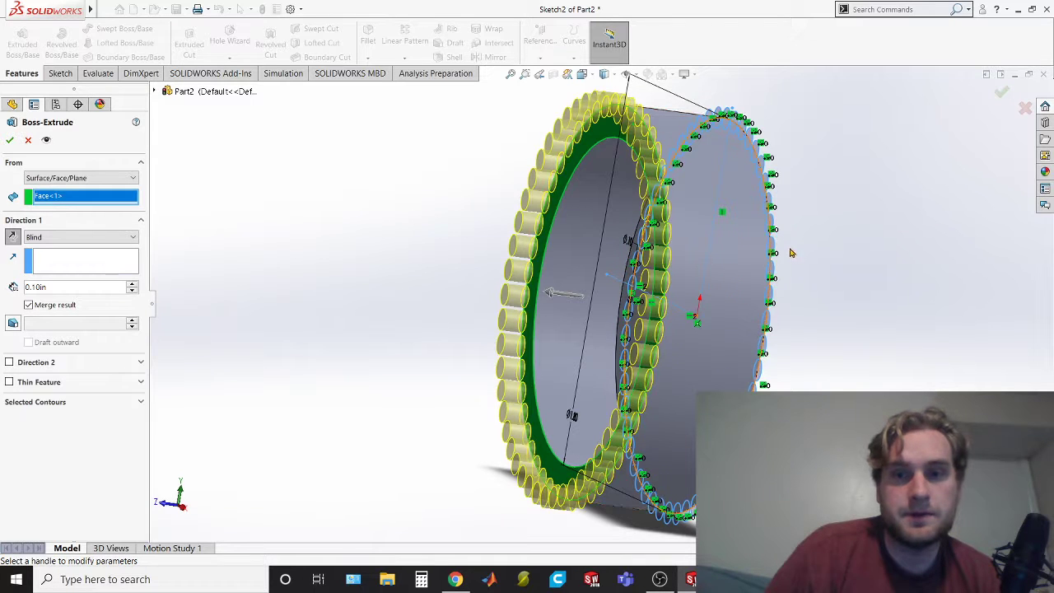
{"action": "mouse_move", "coordinate": [908, 255]}
{"action": "middle_mouse_down"}
{"action": "mouse_move", "coordinate": [877, 263]}
{"action": "mouse_move", "coordinate": [891, 287]}
{"action": "mouse_move", "coordinate": [861, 299]}
{"action": "middle_mouse_up"}
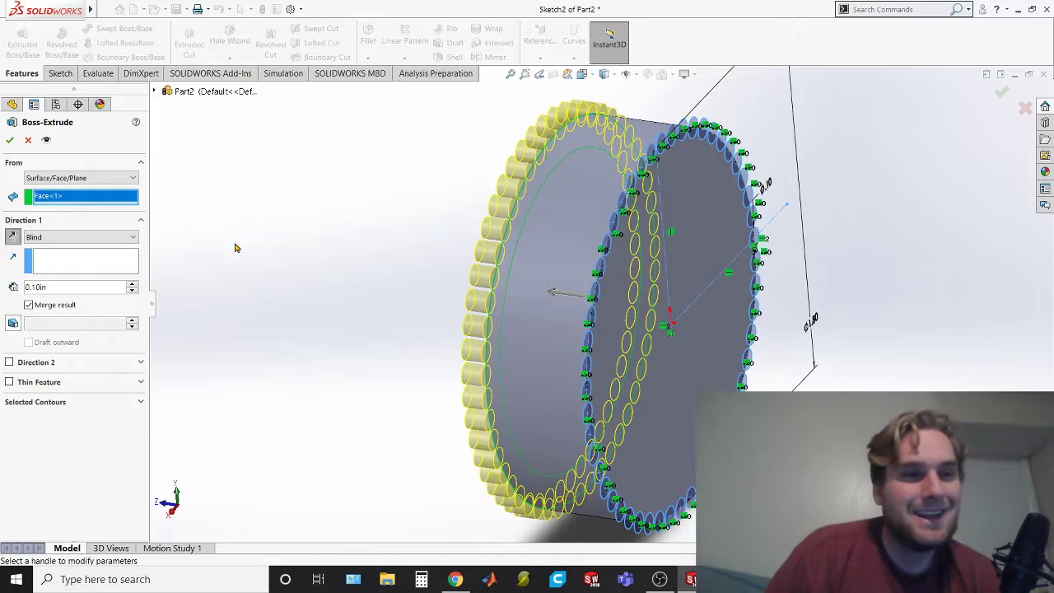
{"action": "left_click", "coordinate": [119, 179]}
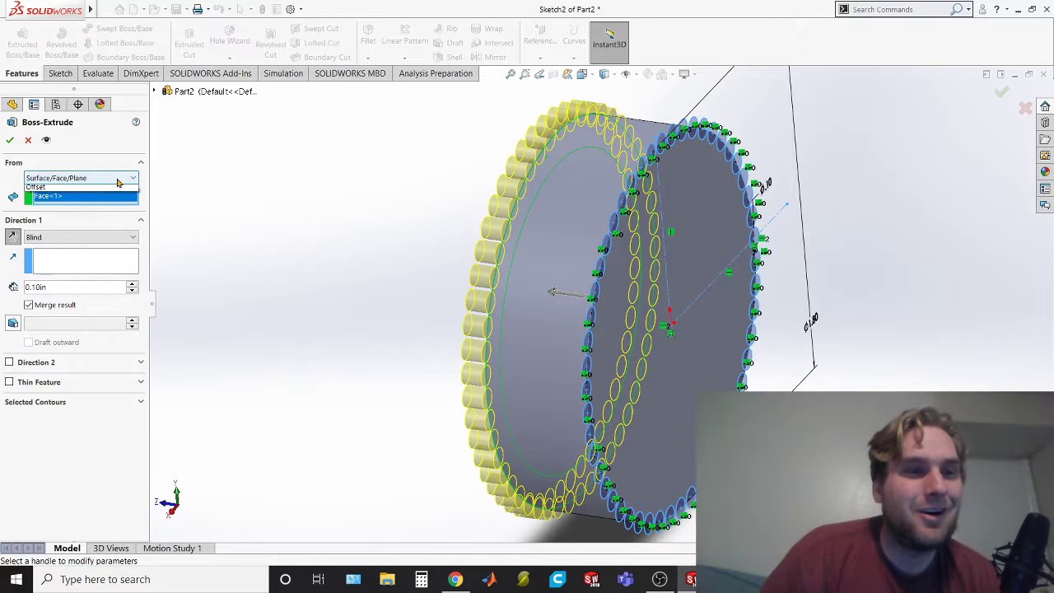
{"action": "left_click", "coordinate": [107, 190]}
Extrude the rib circles from the sketch plane up to the ring-shaped face at the cap's open end, with results merged
{"action": "left_click", "coordinate": [105, 215]}
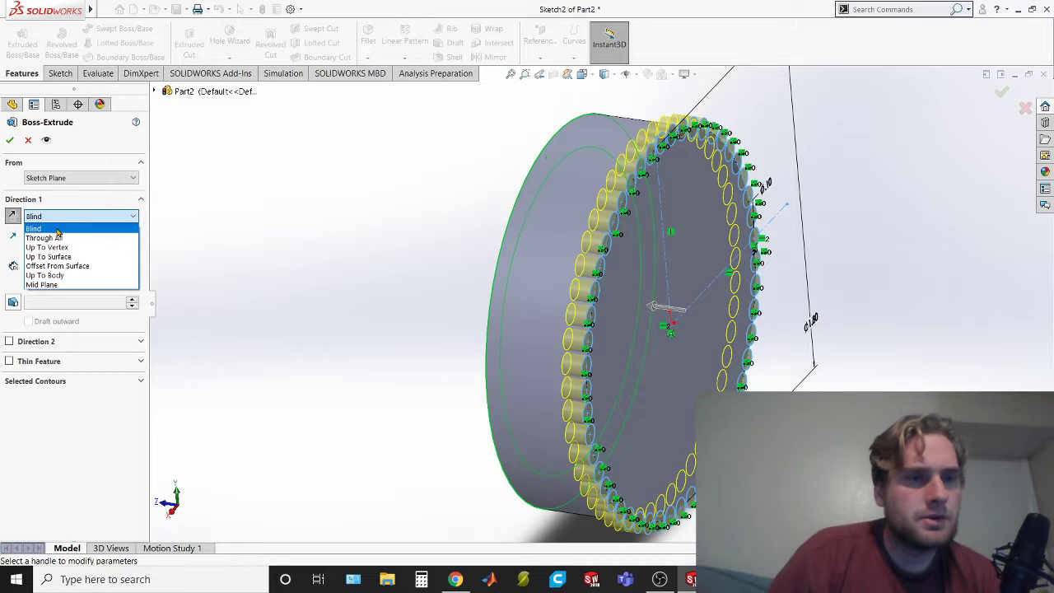
{"action": "left_click", "coordinate": [66, 216]}
{"action": "left_click", "coordinate": [66, 217]}
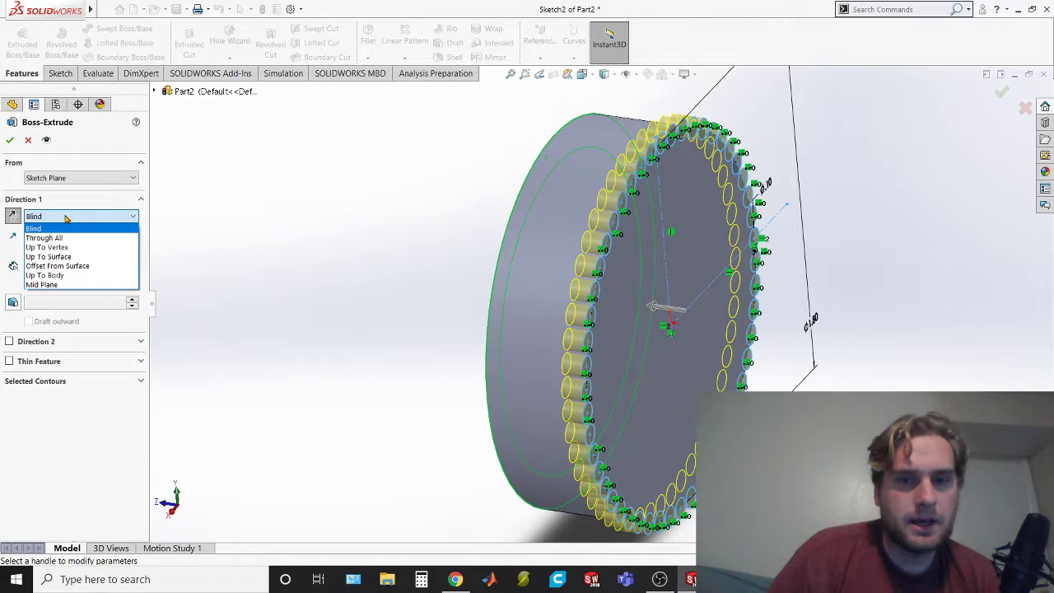
{"action": "left_click", "coordinate": [64, 256]}
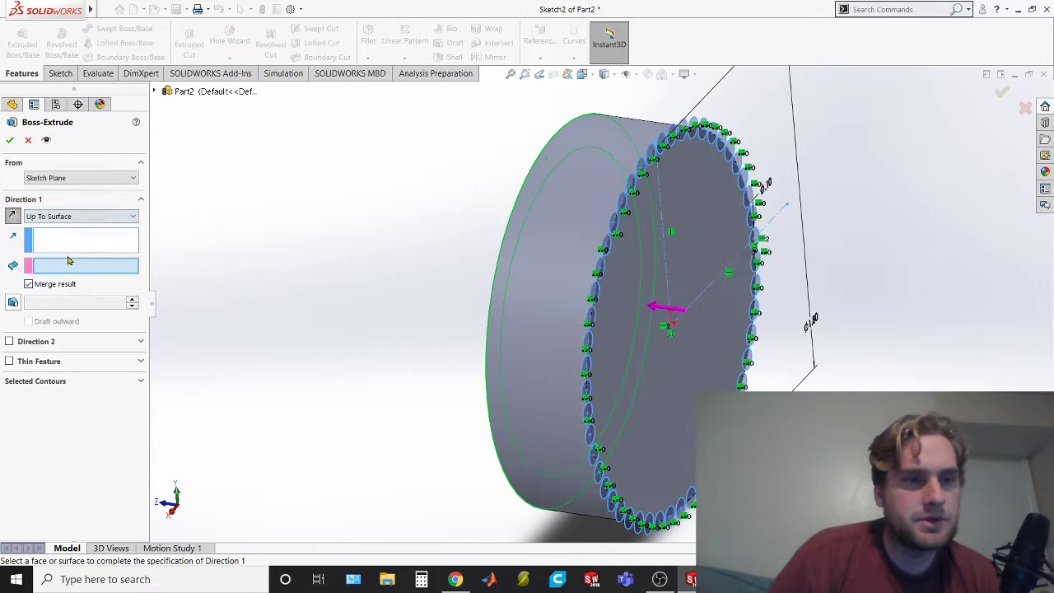
{"action": "middle_click_drag", "start_coordinate": [216, 262], "coordinate": [259, 265]}
{"action": "left_click", "coordinate": [477, 126]}
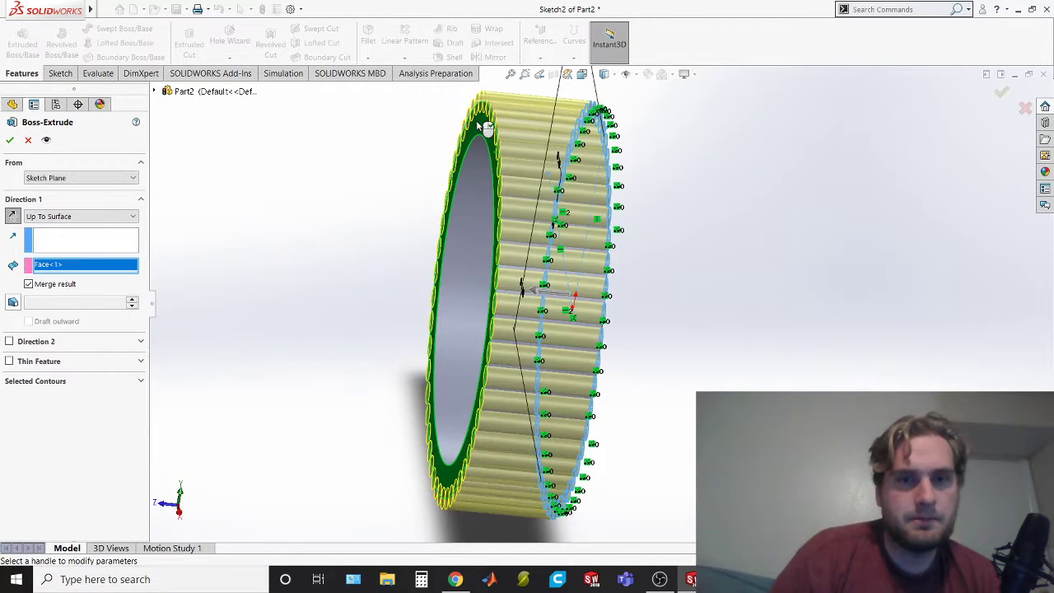
{"action": "middle_click_drag", "start_coordinate": [631, 327], "coordinate": [527, 318]}
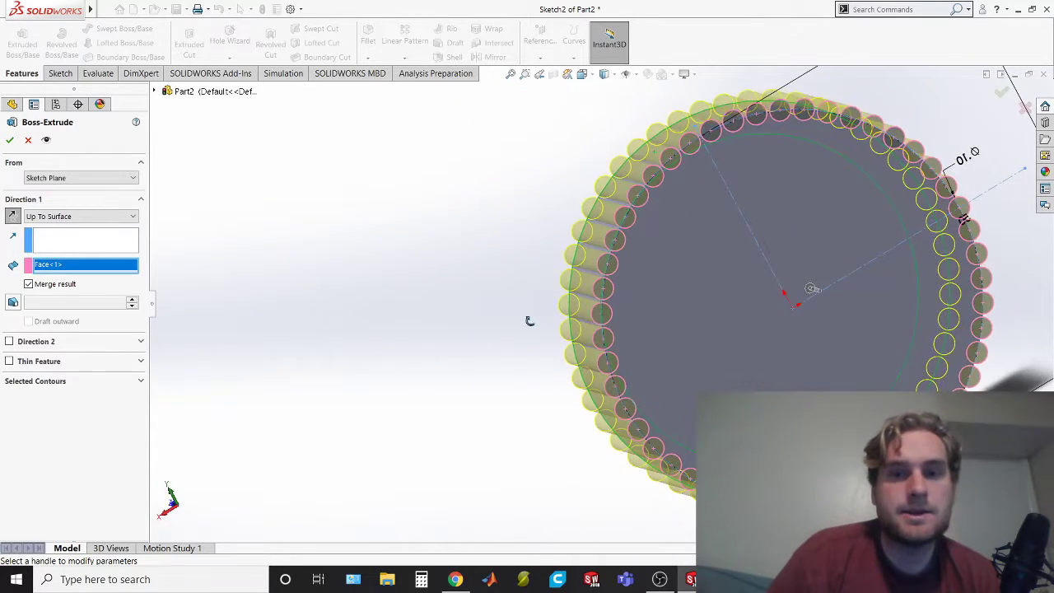
{"action": "left_click", "coordinate": [10, 141]}
{"action": "middle_click_drag", "start_coordinate": [523, 459], "coordinate": [501, 376]}
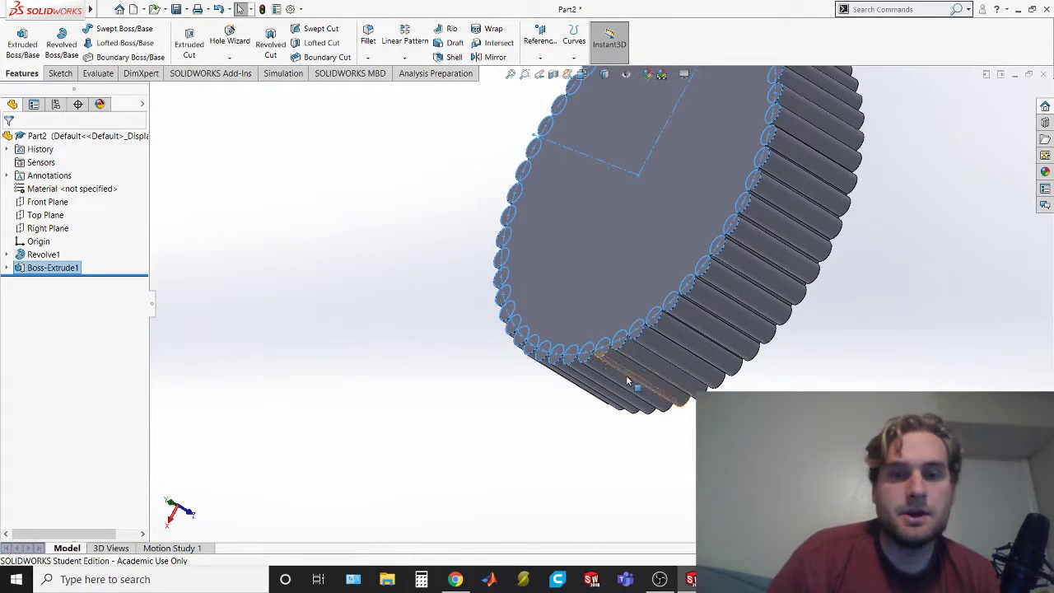
{"action": "middle_click_drag", "start_coordinate": [683, 431], "coordinate": [322, 339]}
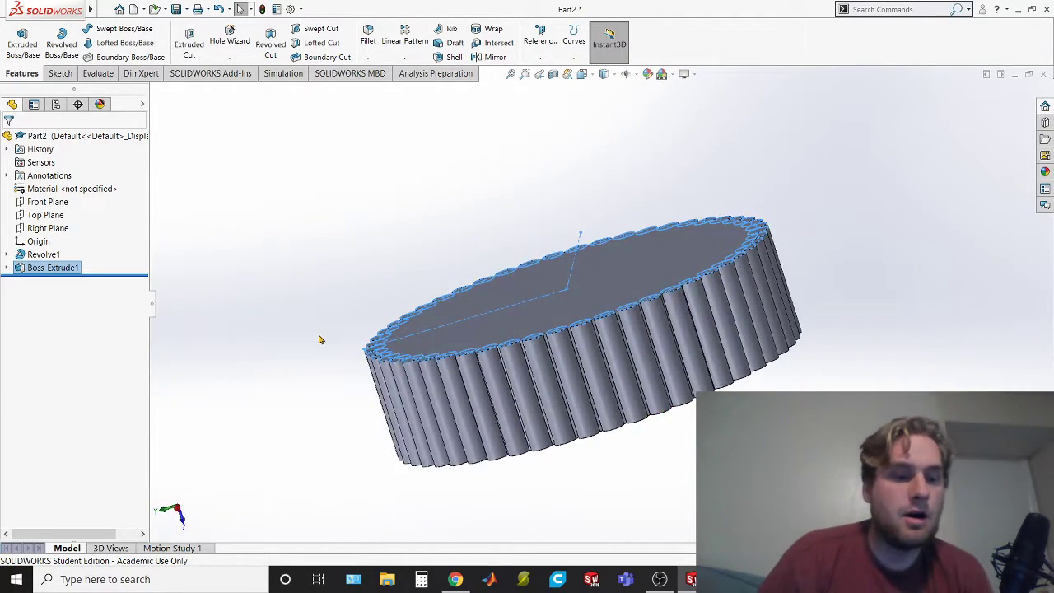
Review the cap drawing in the exam PDF, and start a new sketch on the Top Plane, viewed normal to it
{"action": "key", "text": "alt+Tab"}
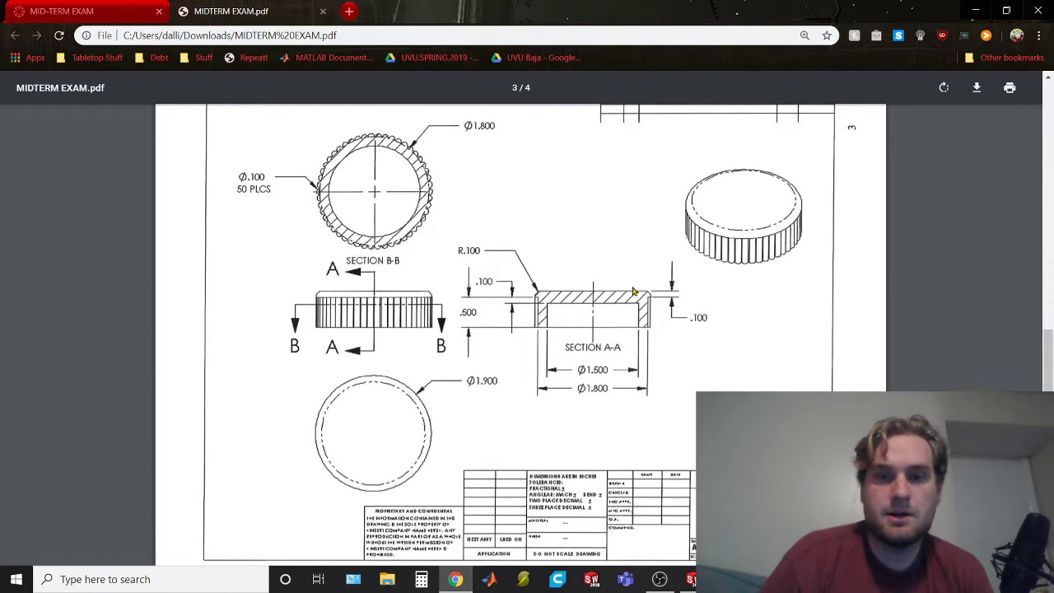
{"action": "key", "text": "alt+Tab"}
{"action": "key", "text": "alt+Tab"}
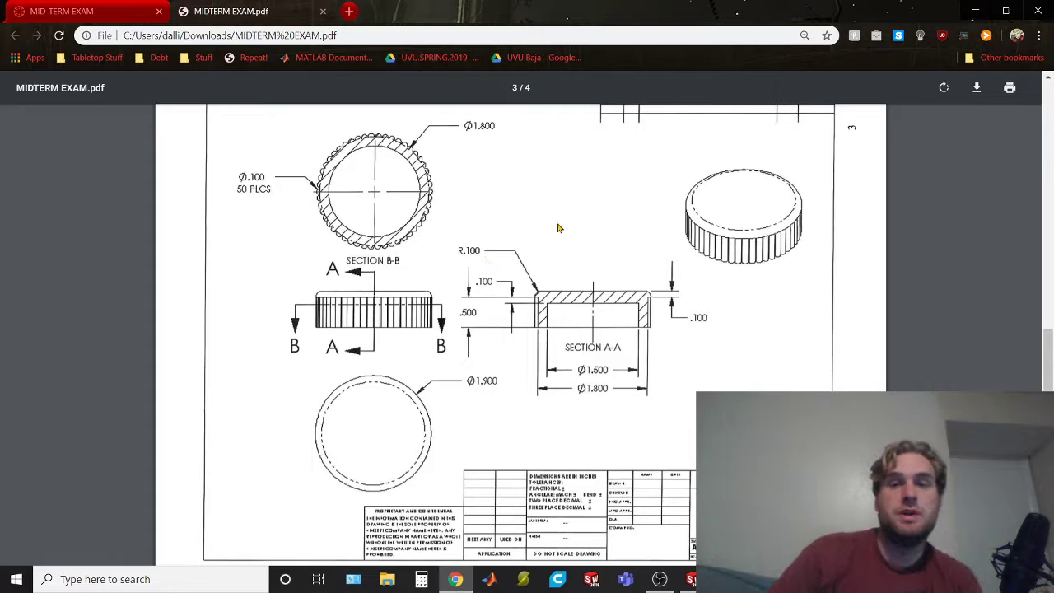
{"action": "key", "text": "alt+Tab"}
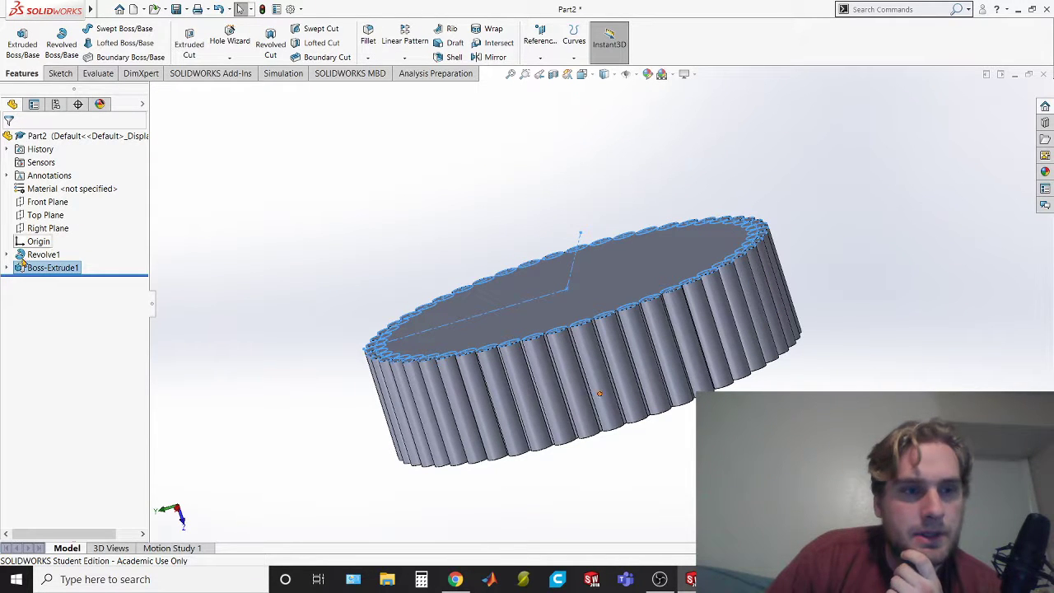
{"action": "left_click", "coordinate": [54, 216]}
{"action": "key", "text": "ctrl+8"}
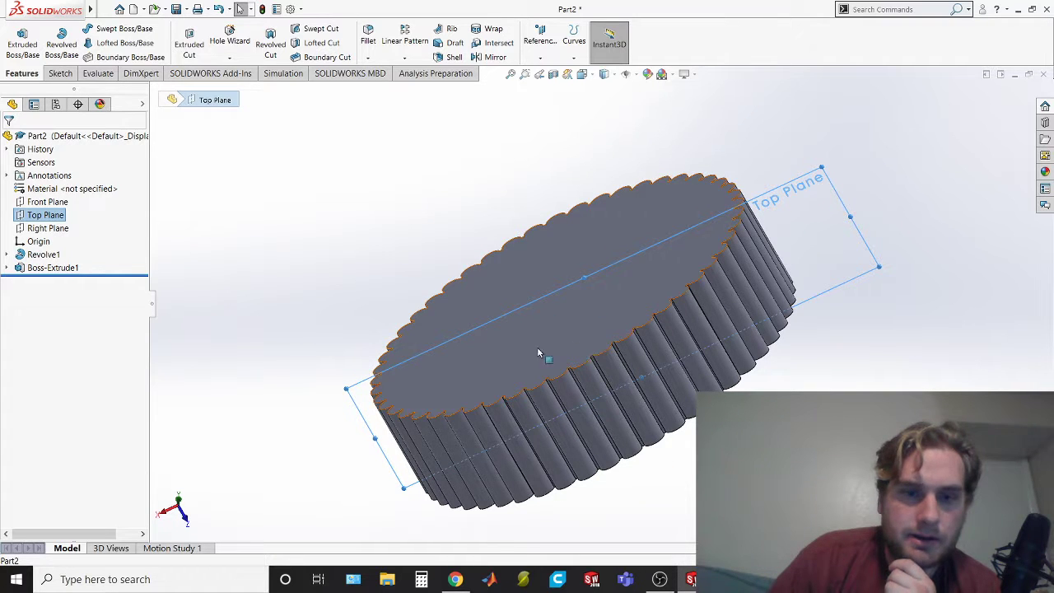
{"action": "right_click", "coordinate": [40, 216]}
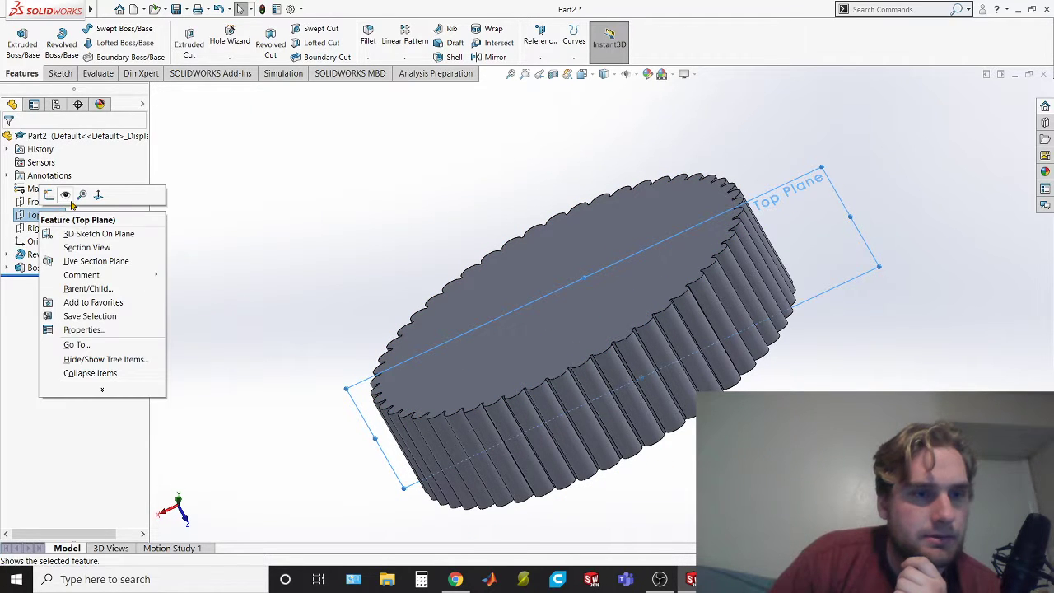
{"action": "left_click", "coordinate": [96, 198]}
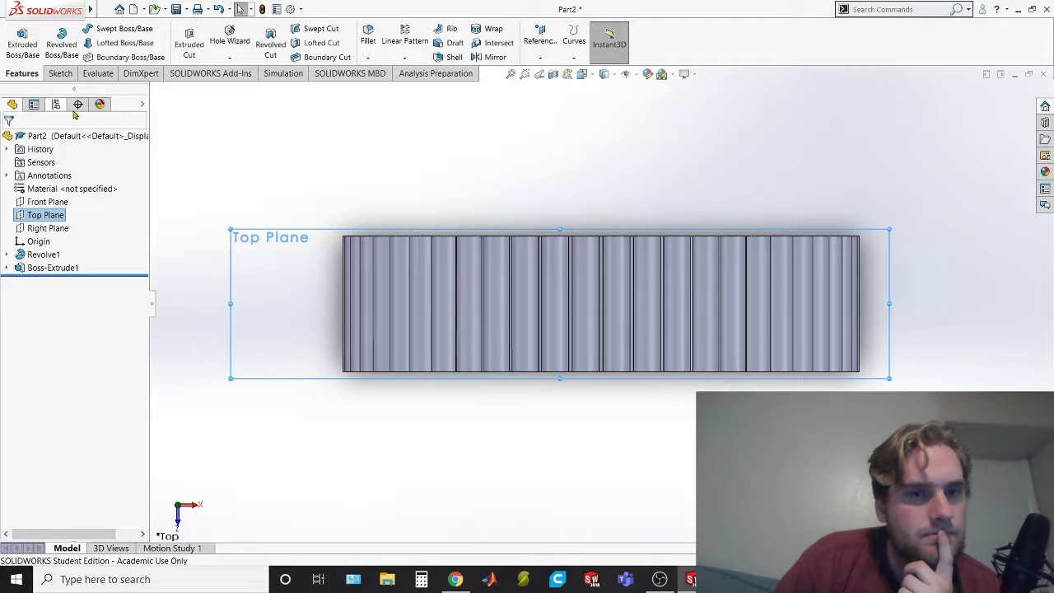
{"action": "left_click", "coordinate": [60, 74]}
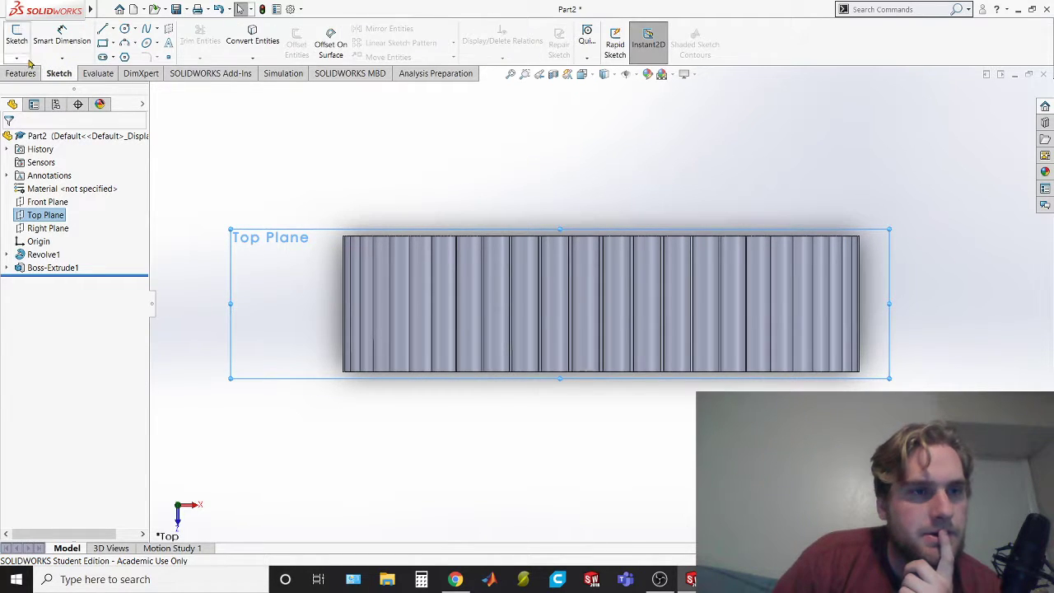
{"action": "left_click", "coordinate": [17, 33]}
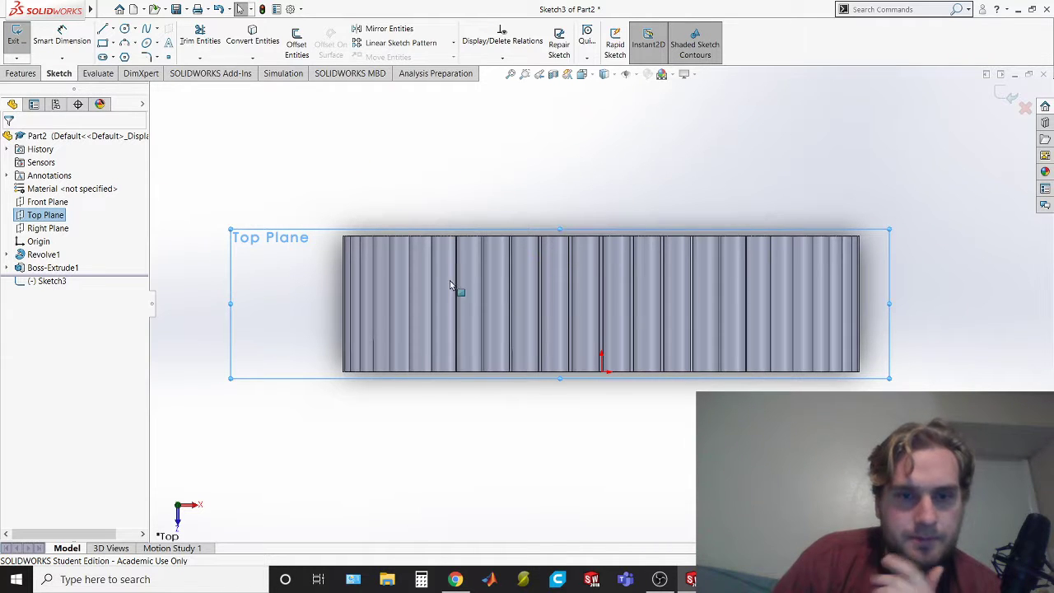
Draw a 1.9 in horizontal line along the ribbed cap's upper edge, from one outer corner to the other
{"action": "left_click", "coordinate": [103, 30]}
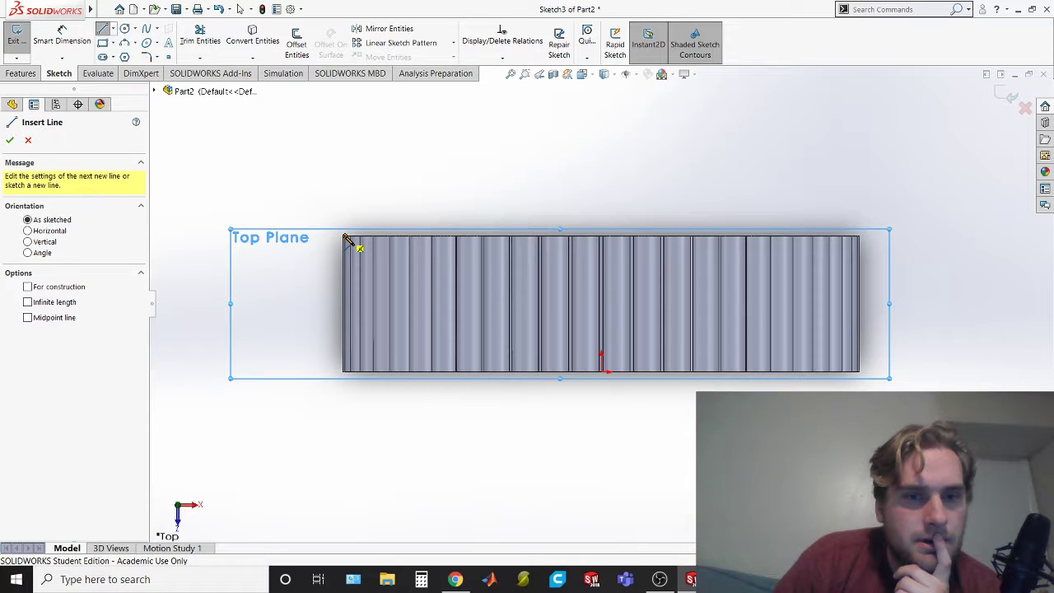
{"action": "scroll", "coordinate": [346, 241], "scroll_direction": "up", "scroll_amount": 3}
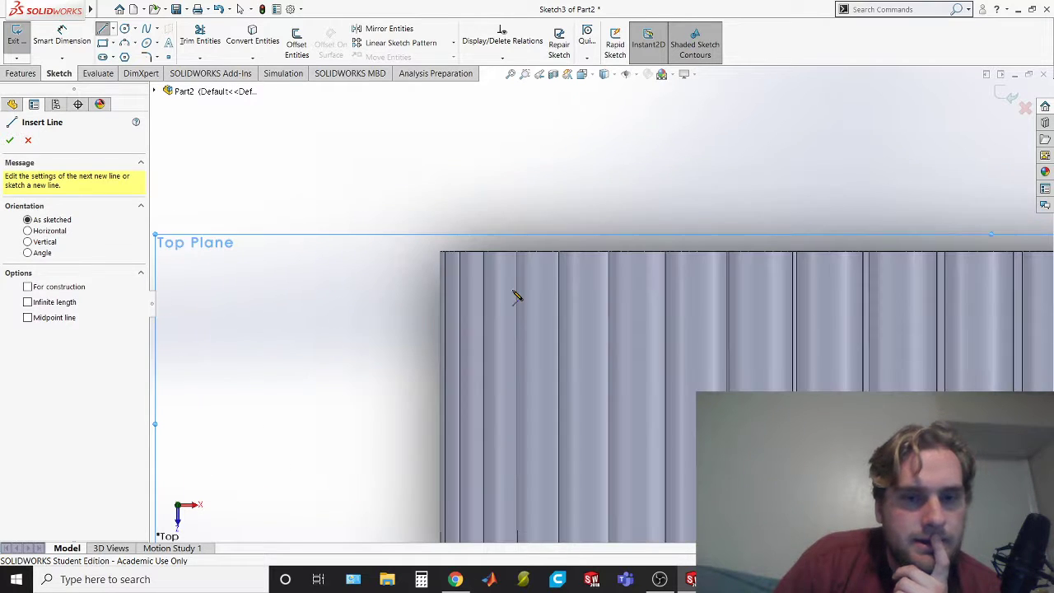
{"action": "left_click", "coordinate": [443, 254]}
{"action": "scroll", "coordinate": [461, 280], "scroll_direction": "down", "scroll_amount": 3}
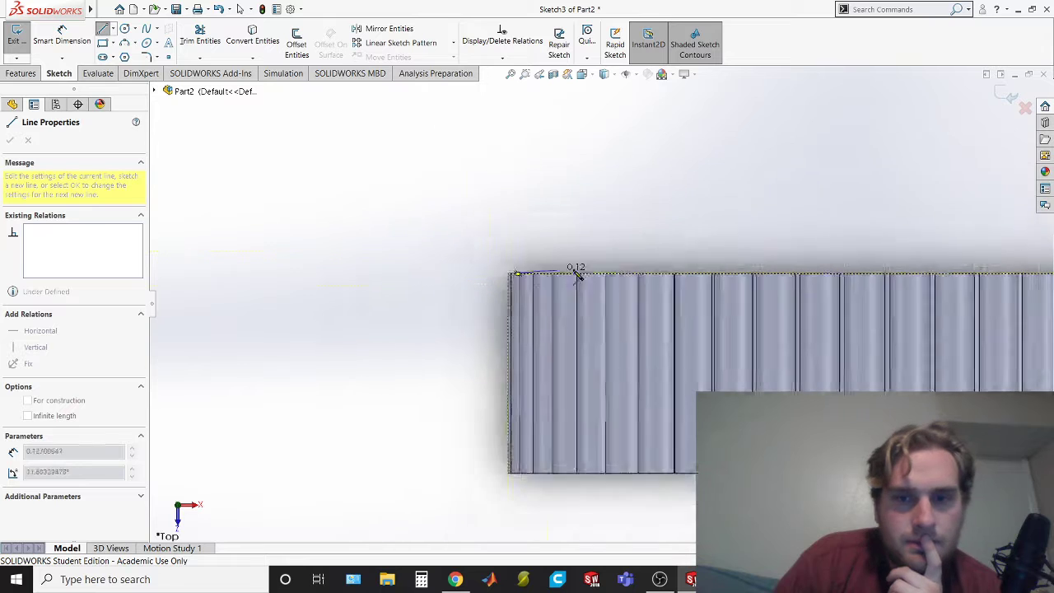
{"action": "scroll", "coordinate": [953, 318], "scroll_direction": "up", "scroll_amount": 5}
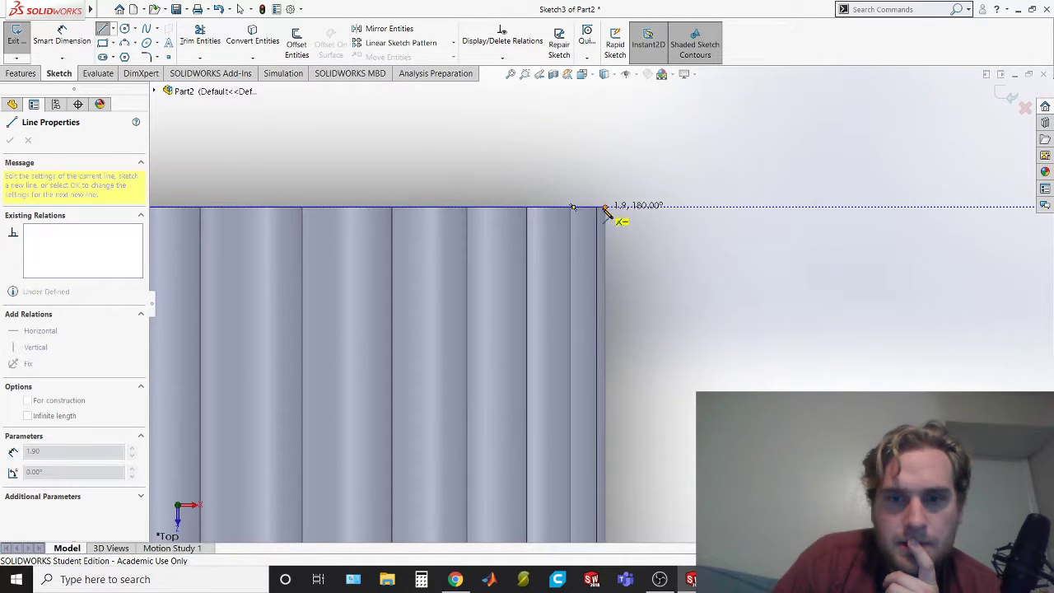
{"action": "left_click", "coordinate": [605, 209]}
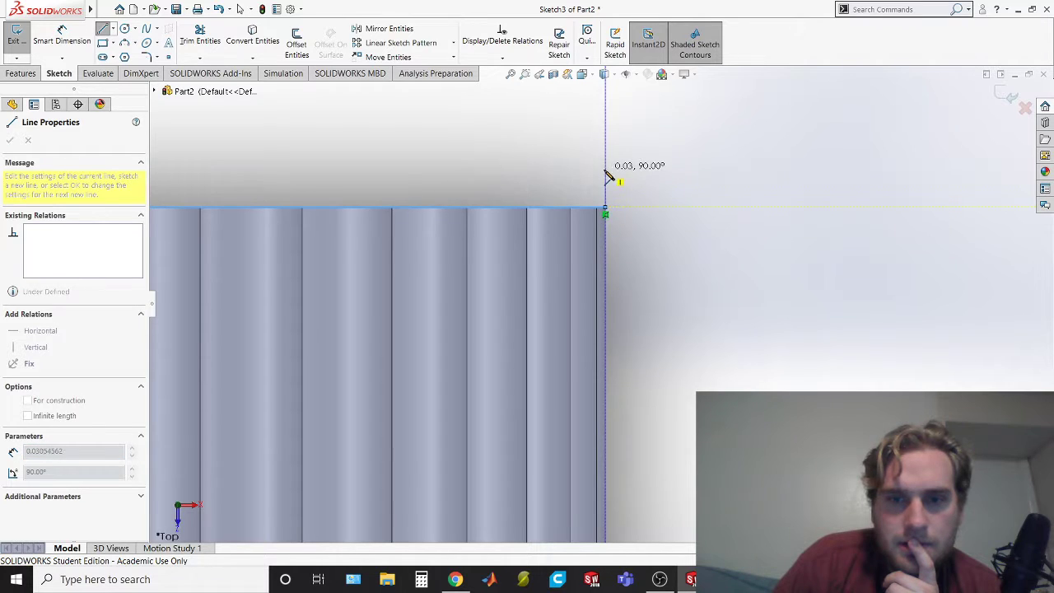
Close the profile above the ribs with two vertical sides about 0.08 in high and a full-width horizontal top line
{"action": "scroll", "coordinate": [615, 198], "scroll_direction": "down", "scroll_amount": 2}
{"action": "scroll", "coordinate": [609, 220], "scroll_direction": "down", "scroll_amount": 1}
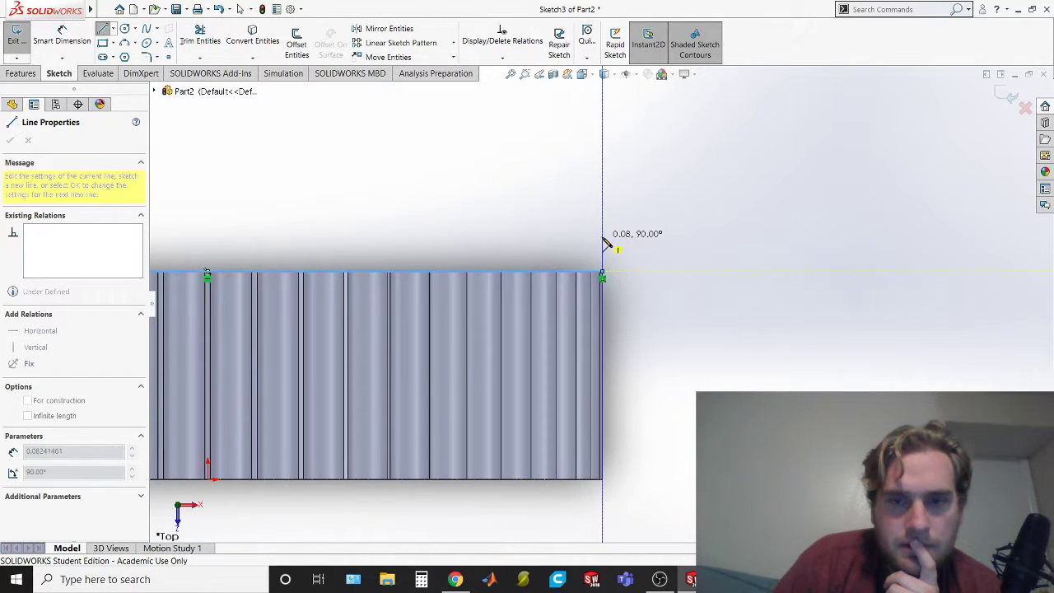
{"action": "scroll", "coordinate": [581, 240], "scroll_direction": "down", "scroll_amount": 3}
{"action": "scroll", "coordinate": [602, 288], "scroll_direction": "down", "scroll_amount": 1}
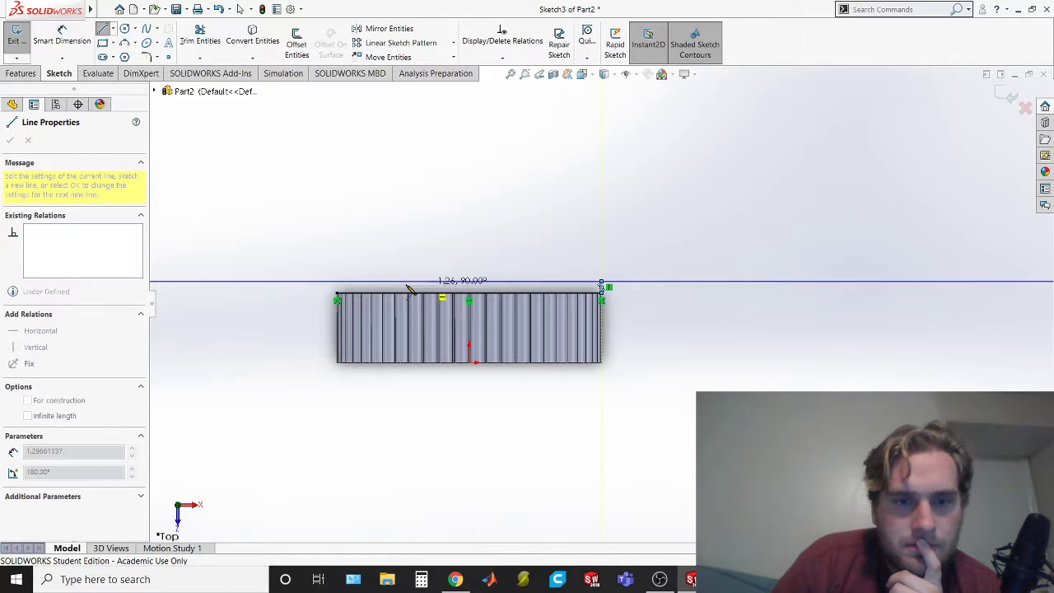
{"action": "left_click", "coordinate": [336, 281]}
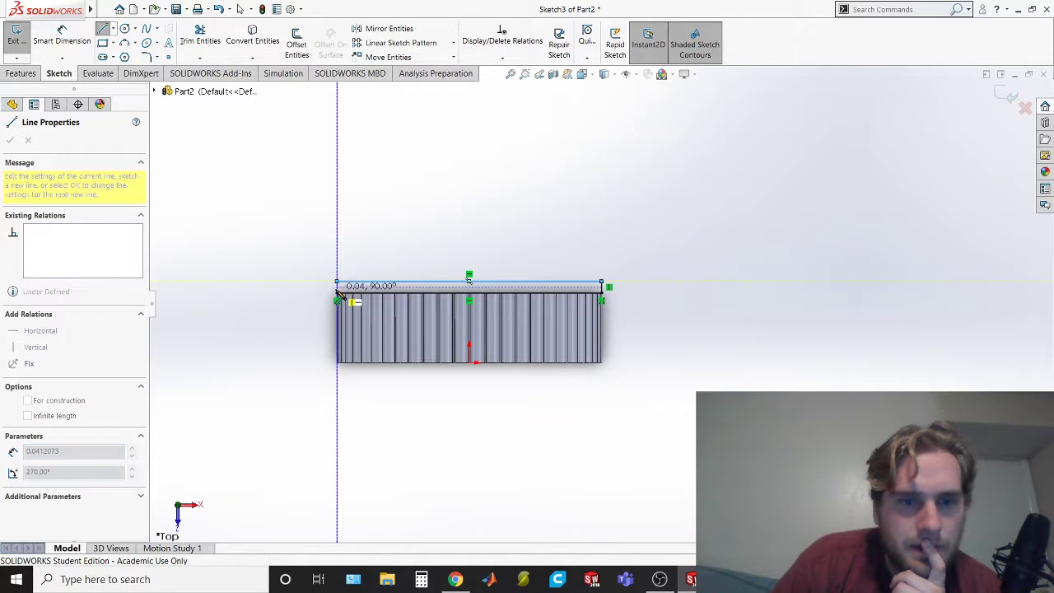
{"action": "left_click", "coordinate": [336, 293]}
{"action": "scroll", "coordinate": [412, 272], "scroll_direction": "up", "scroll_amount": 3}
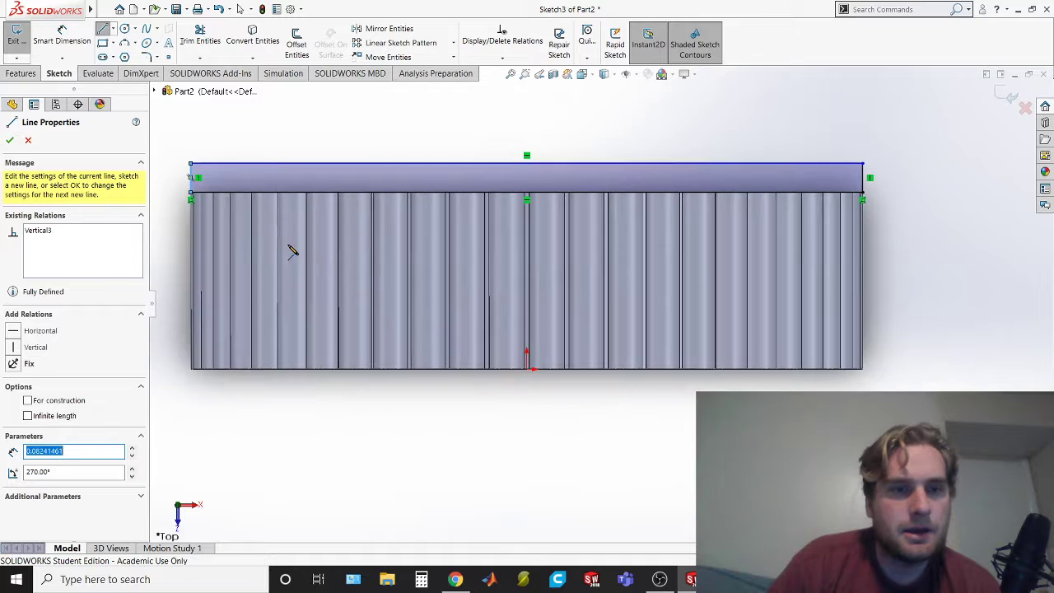
{"action": "scroll", "coordinate": [346, 193], "scroll_direction": "up", "scroll_amount": 1}
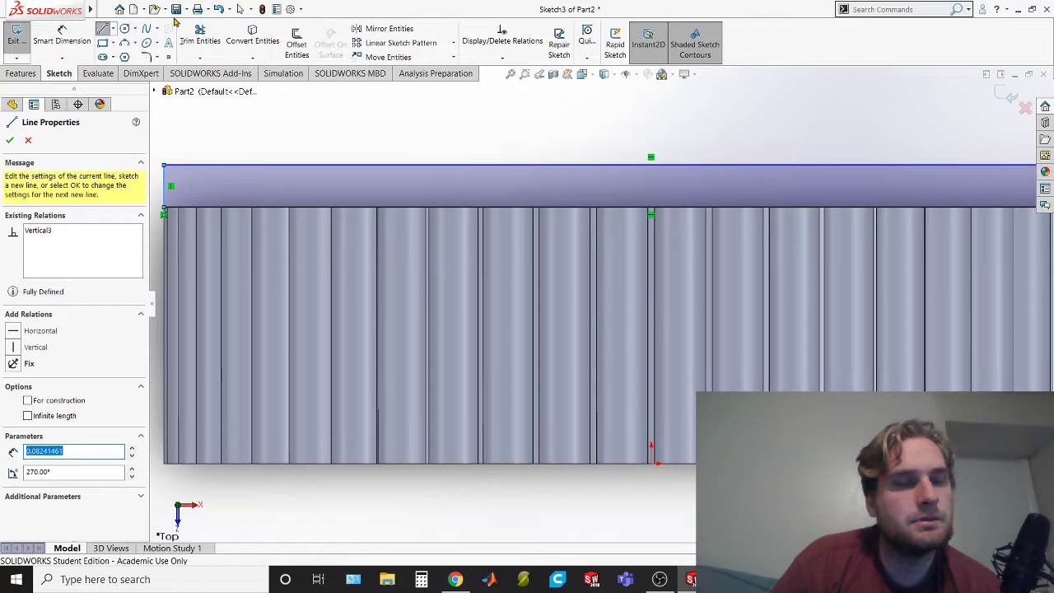
Check the cap drawing in the exam PDF and dimension the rectangular profile's height to 0.1 in
{"action": "key", "text": "alt+Tab"}
{"action": "key", "text": "alt+Tab"}
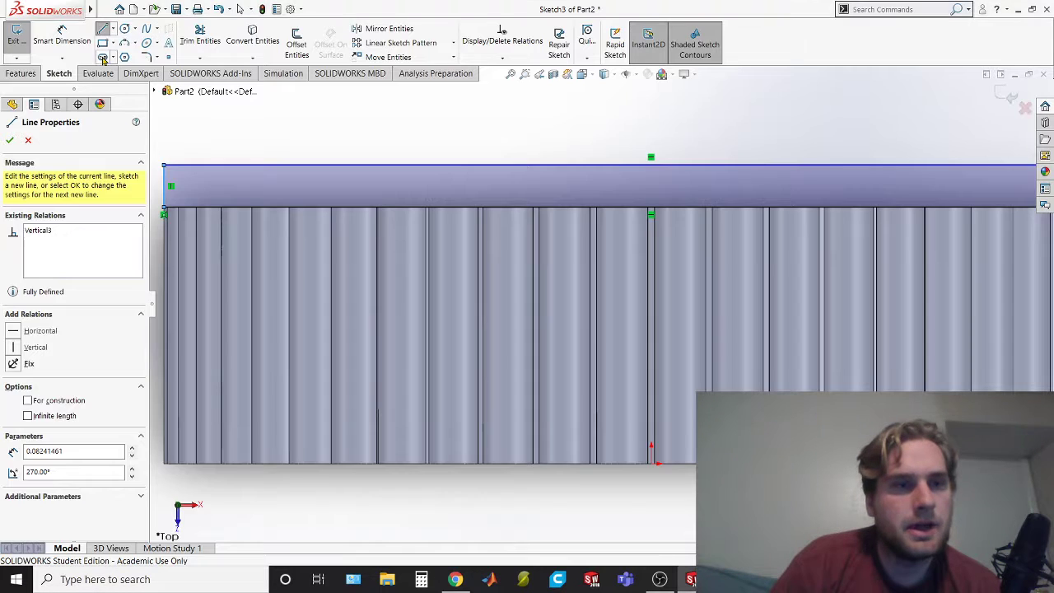
{"action": "left_click", "coordinate": [71, 42]}
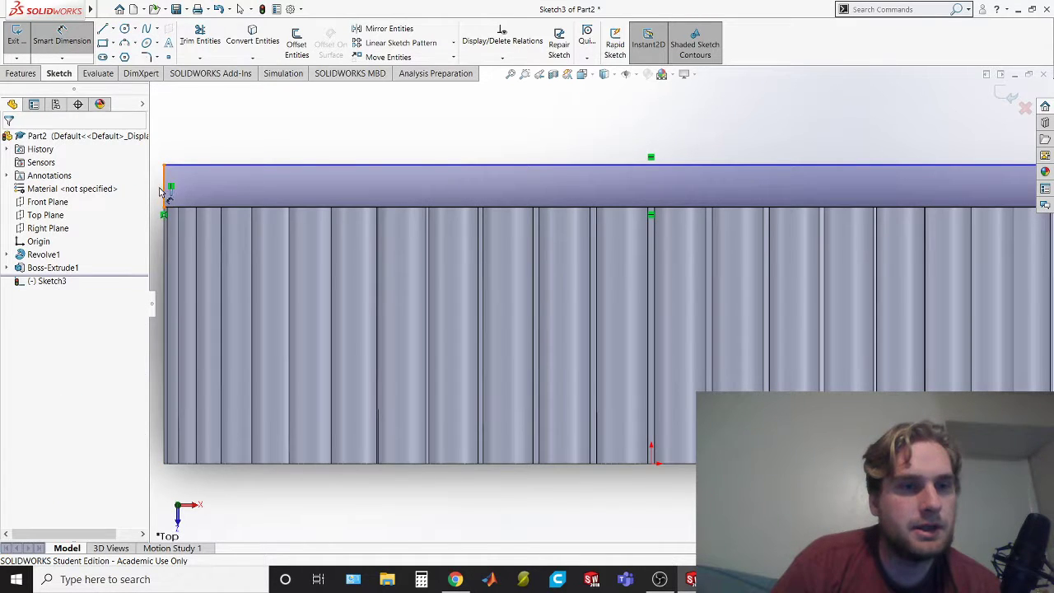
{"action": "left_click", "coordinate": [164, 191]}
{"action": "left_click", "coordinate": [683, 240]}
{"action": "type", "text": ".1"}
{"action": "key", "text": "Return"}
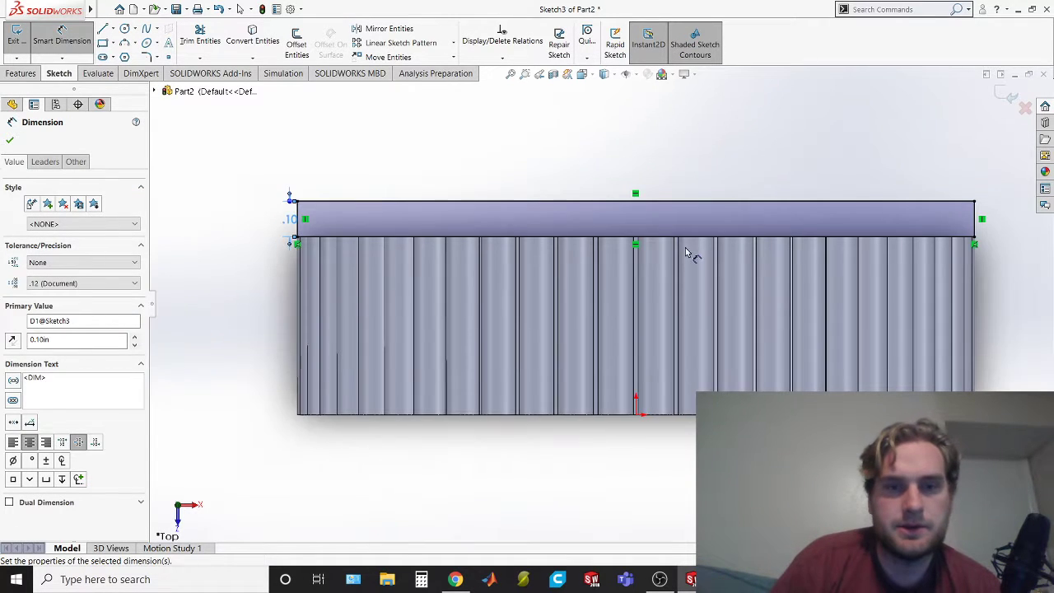
{"action": "scroll", "coordinate": [658, 233], "scroll_direction": "down", "scroll_amount": 1}
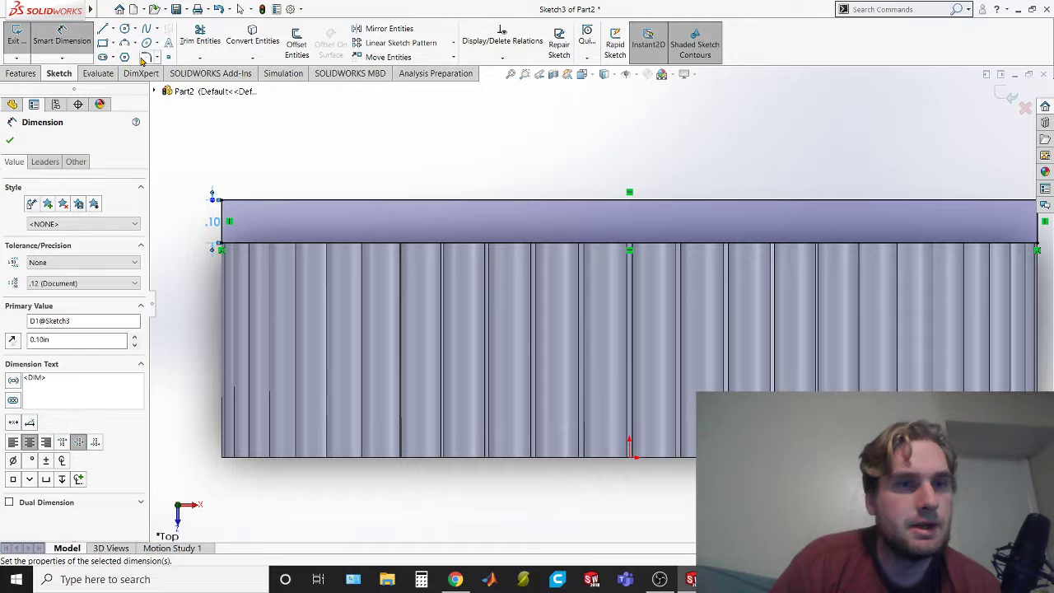
{"action": "left_click", "coordinate": [144, 58]}
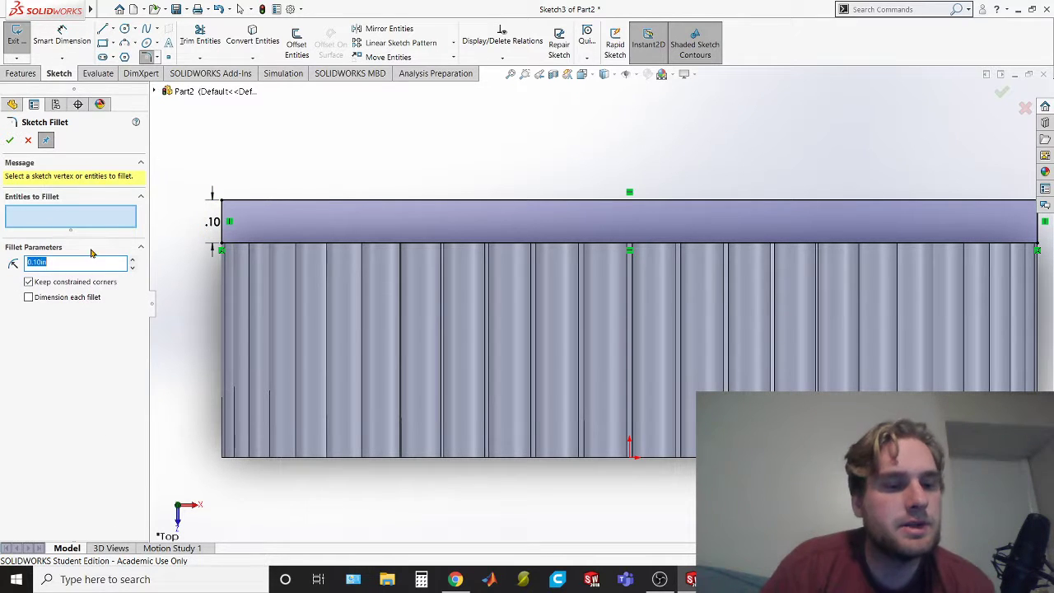
{"action": "key", "text": "Escape"}
{"action": "mouse_move", "coordinate": [555, 442]}
{"action": "middle_mouse_down"}
{"action": "mouse_move", "coordinate": [553, 477]}
{"action": "mouse_move", "coordinate": [540, 494]}
{"action": "mouse_move", "coordinate": [507, 461]}
{"action": "mouse_move", "coordinate": [519, 494]}
{"action": "mouse_move", "coordinate": [568, 527]}
{"action": "mouse_move", "coordinate": [513, 510]}
{"action": "middle_mouse_up"}
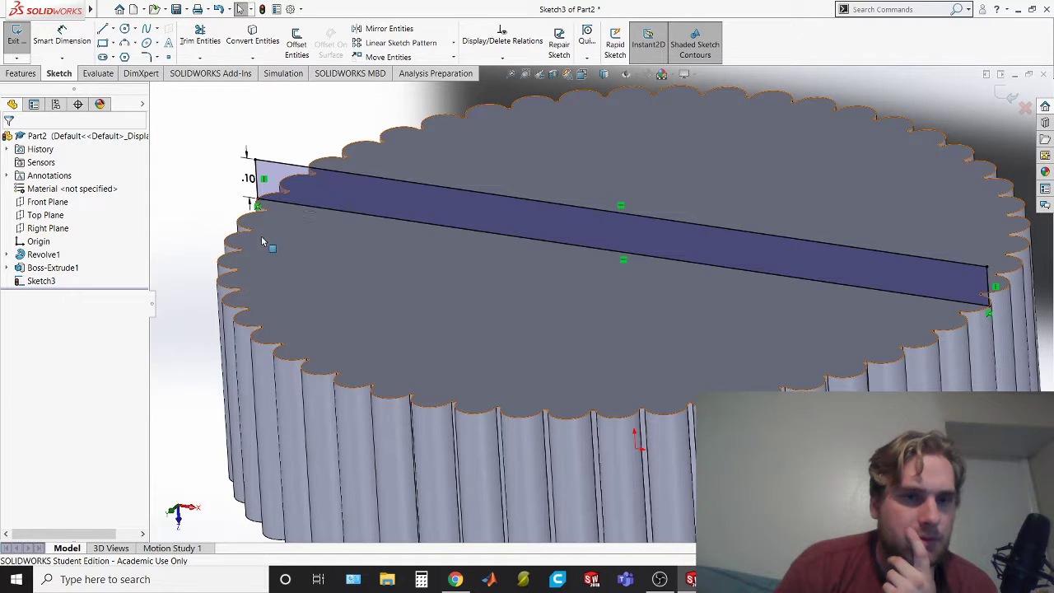
Exit the rectangular profile sketch and delete it from the part
{"action": "right_click", "coordinate": [40, 283]}
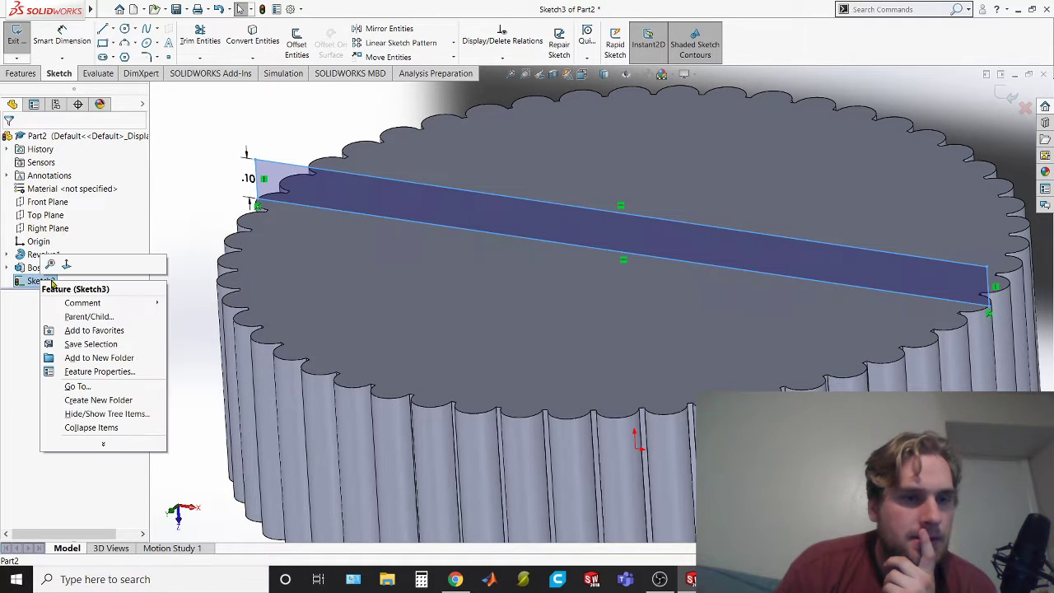
{"action": "left_click", "coordinate": [24, 282]}
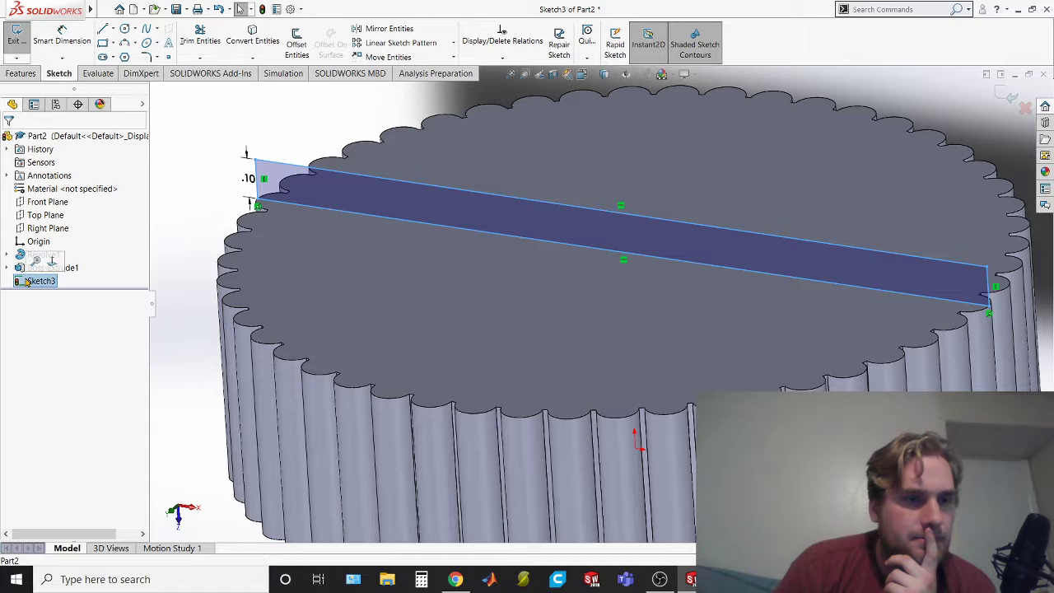
{"action": "left_click", "coordinate": [14, 43]}
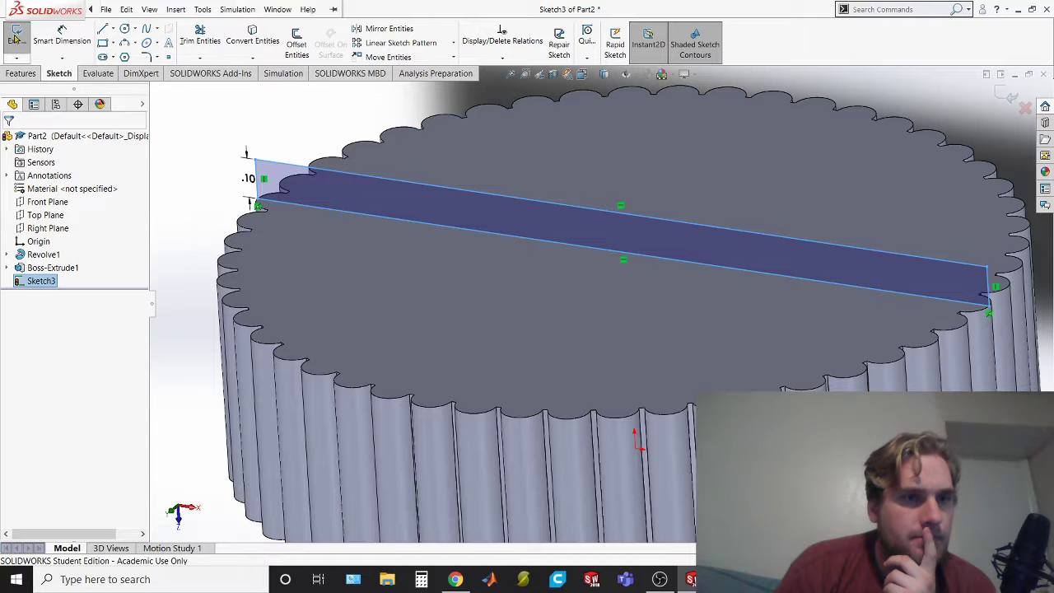
{"action": "left_click", "coordinate": [40, 280]}
{"action": "left_click", "coordinate": [39, 281]}
{"action": "key", "text": "Delete"}
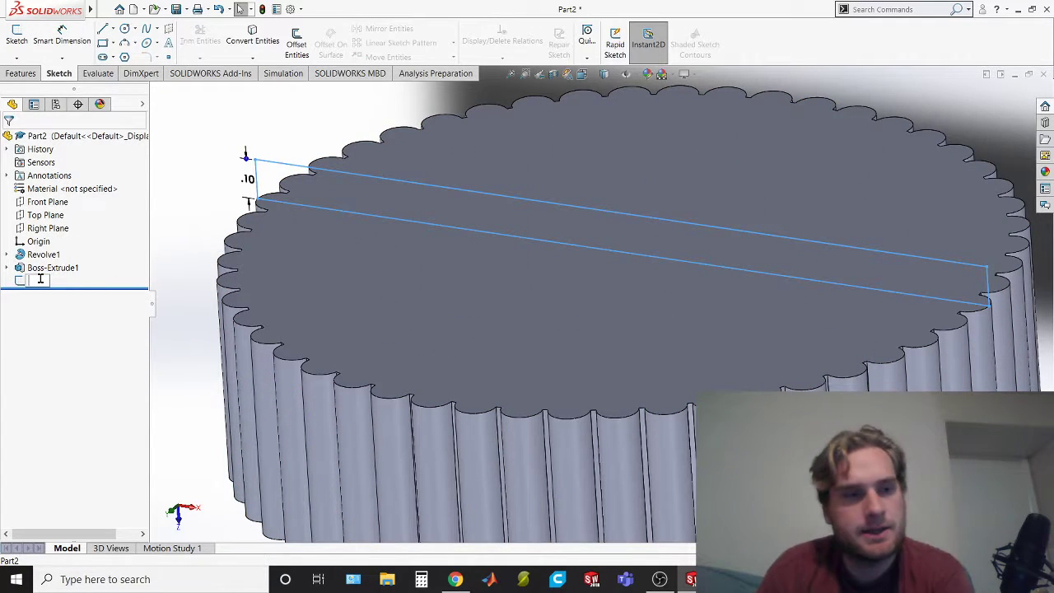
{"action": "left_click", "coordinate": [45, 312]}
{"action": "left_click", "coordinate": [29, 281]}
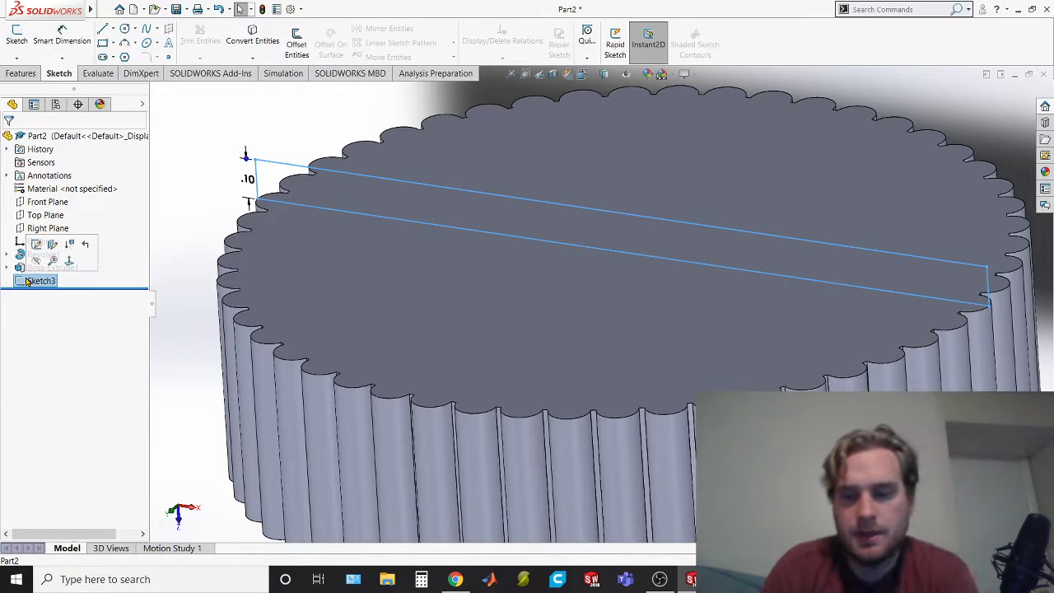
{"action": "key", "text": "Delete"}
{"action": "left_click", "coordinate": [608, 215]}
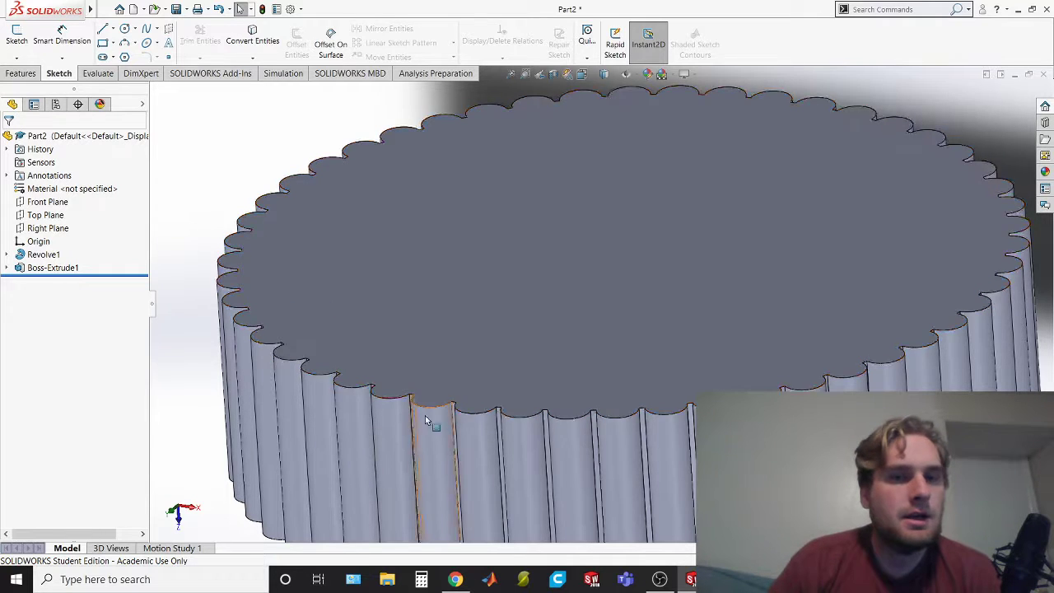
{"action": "middle_click_drag", "start_coordinate": [689, 432], "coordinate": [691, 405]}
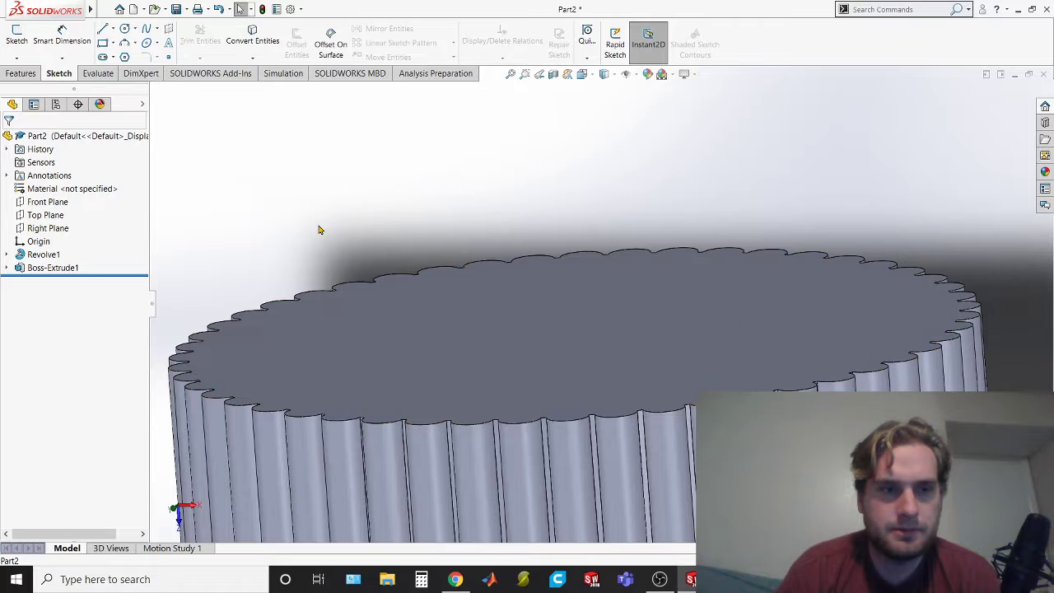
{"action": "left_click", "coordinate": [20, 73]}
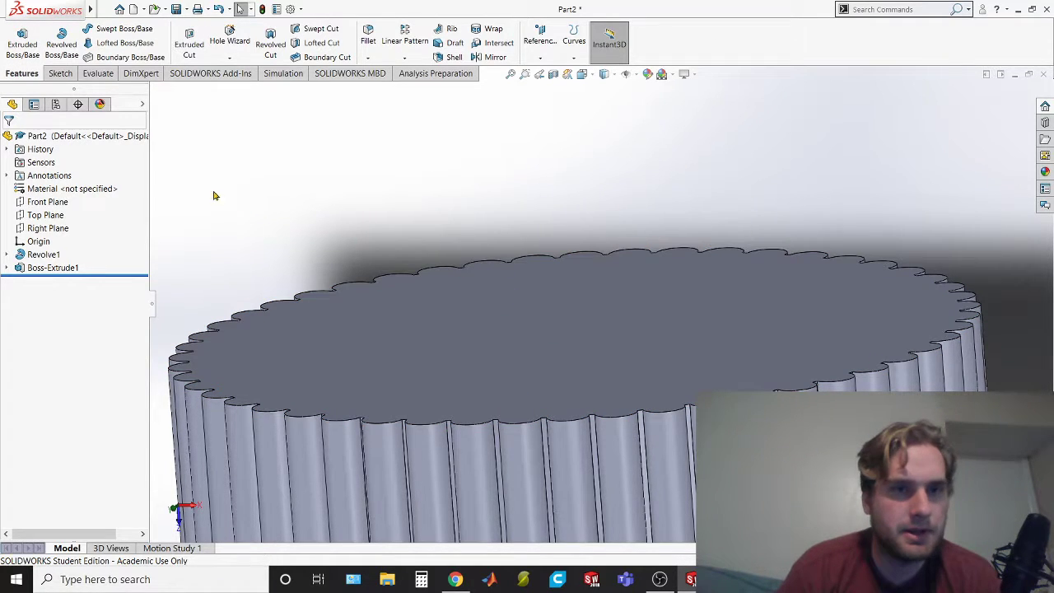
{"action": "left_click", "coordinate": [24, 48]}
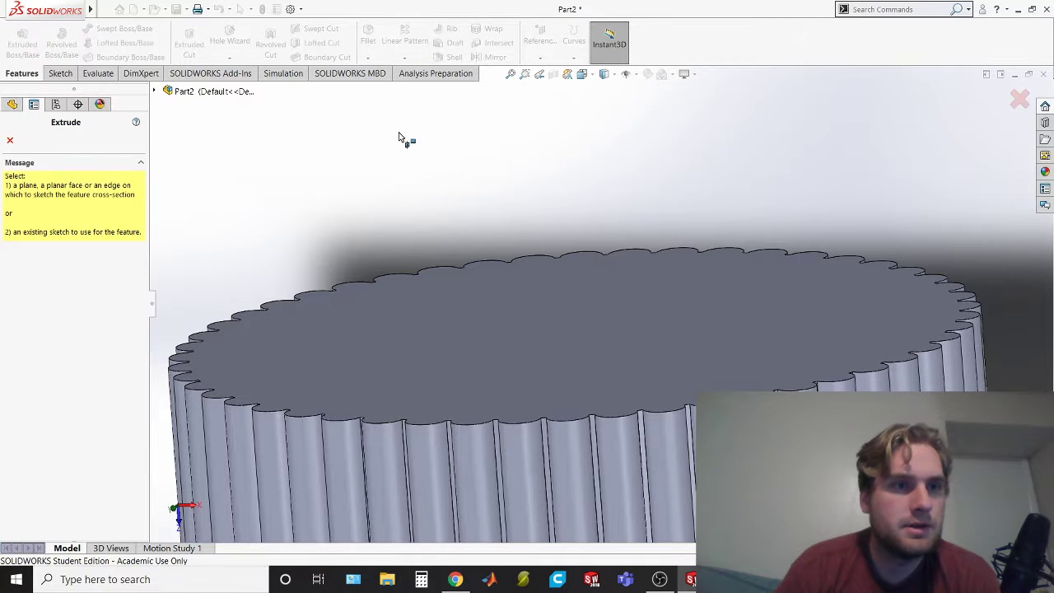
{"action": "left_click", "coordinate": [11, 140]}
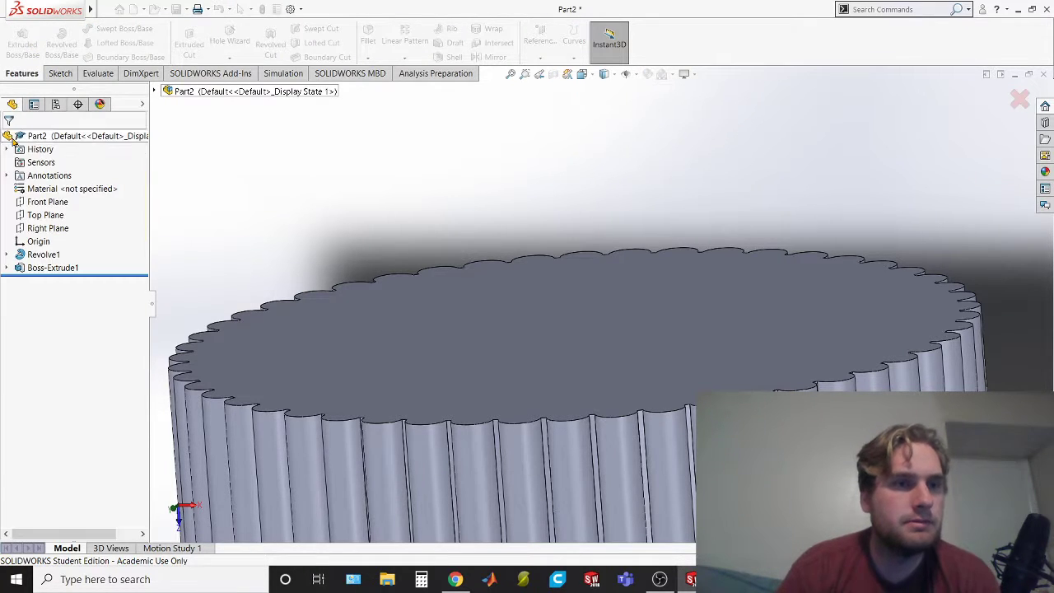
Start a new sketch on the cap's closed flat end face and view it normal to the sketch plane
{"action": "left_click", "coordinate": [60, 73]}
{"action": "left_click", "coordinate": [16, 37]}
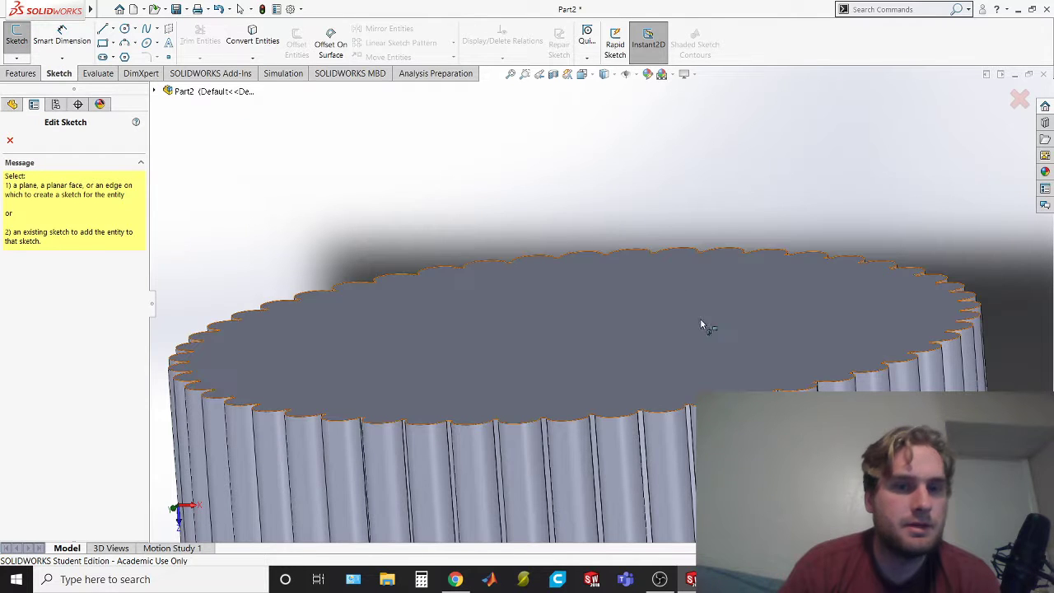
{"action": "left_click", "coordinate": [629, 320]}
{"action": "left_click", "coordinate": [517, 306]}
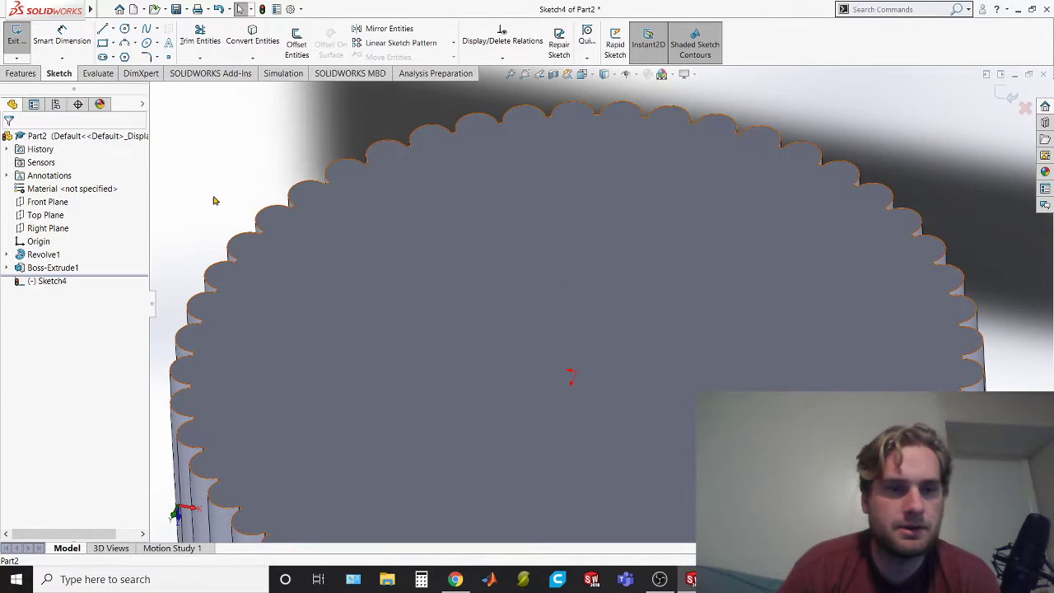
{"action": "right_click", "coordinate": [49, 280]}
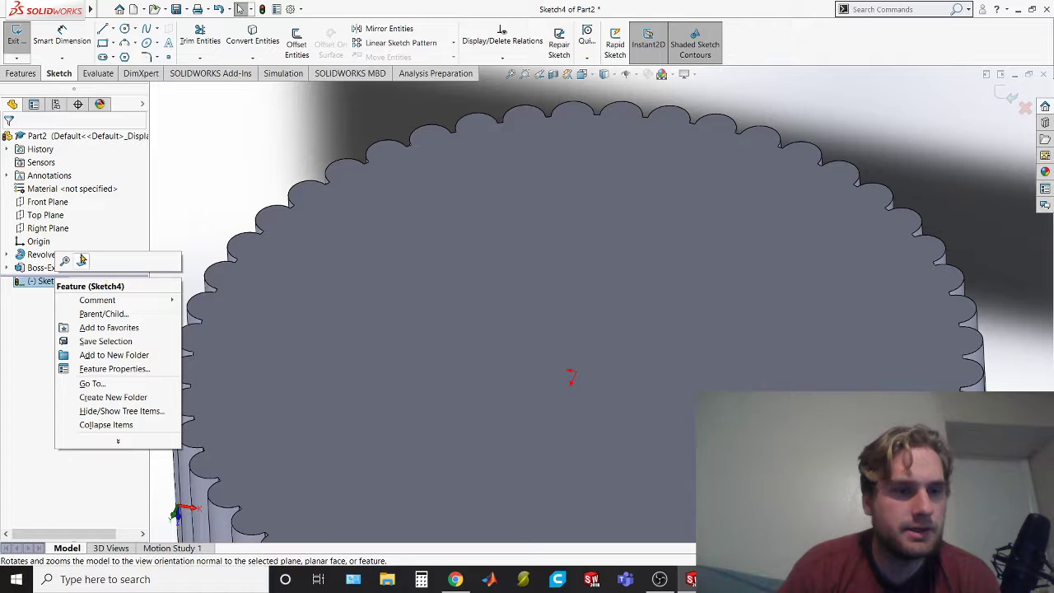
{"action": "left_click", "coordinate": [80, 261]}
{"action": "scroll", "coordinate": [669, 248], "scroll_direction": "down", "scroll_amount": 2}
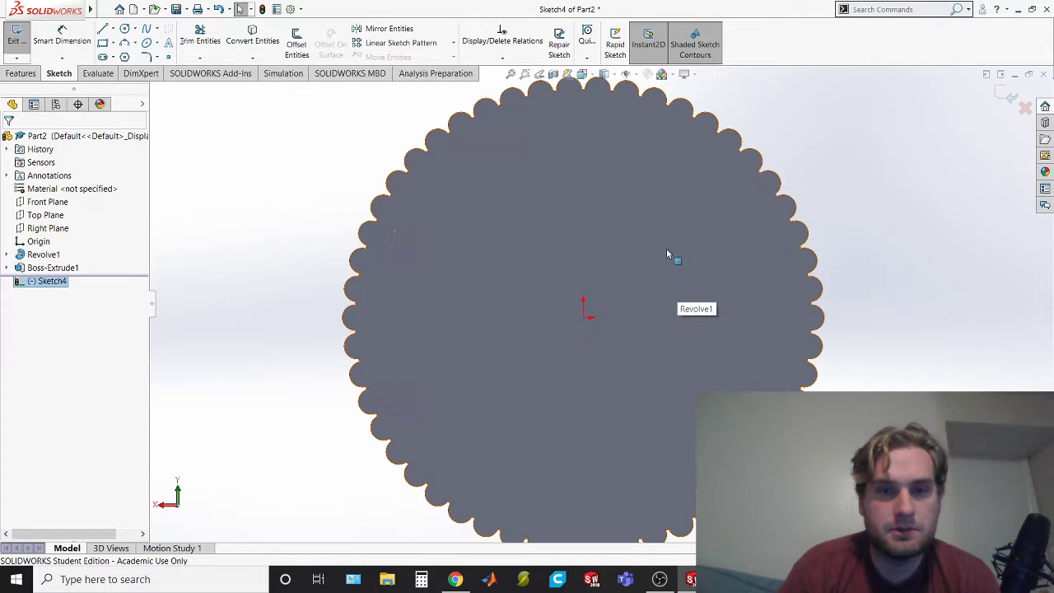
Sketch a circle about 0.35 in in radius centred on the origin, and check the cap's top section in the exam PDF
{"action": "left_click", "coordinate": [125, 30]}
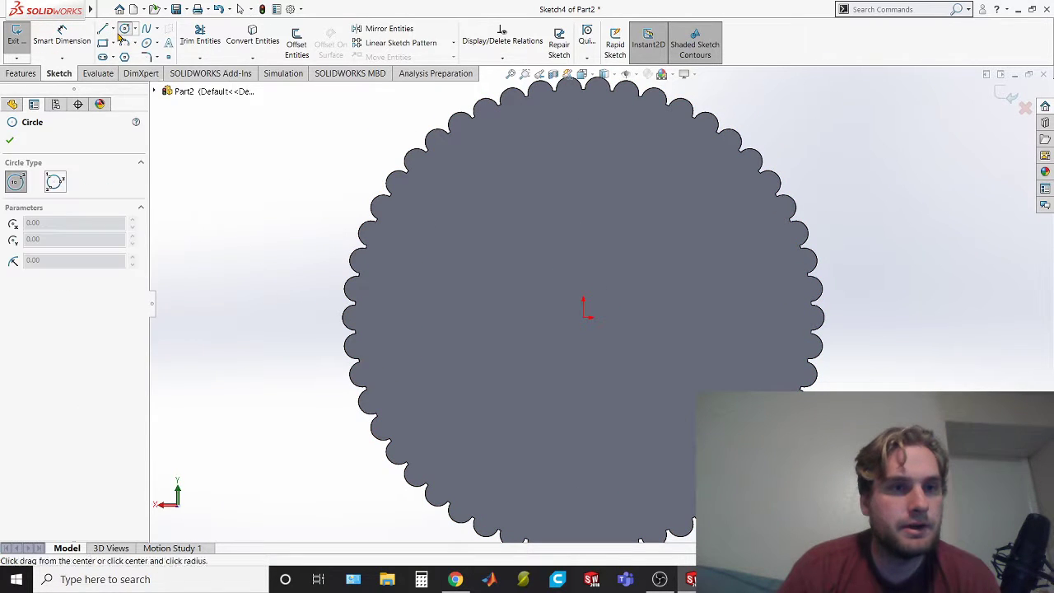
{"action": "left_click", "coordinate": [584, 318]}
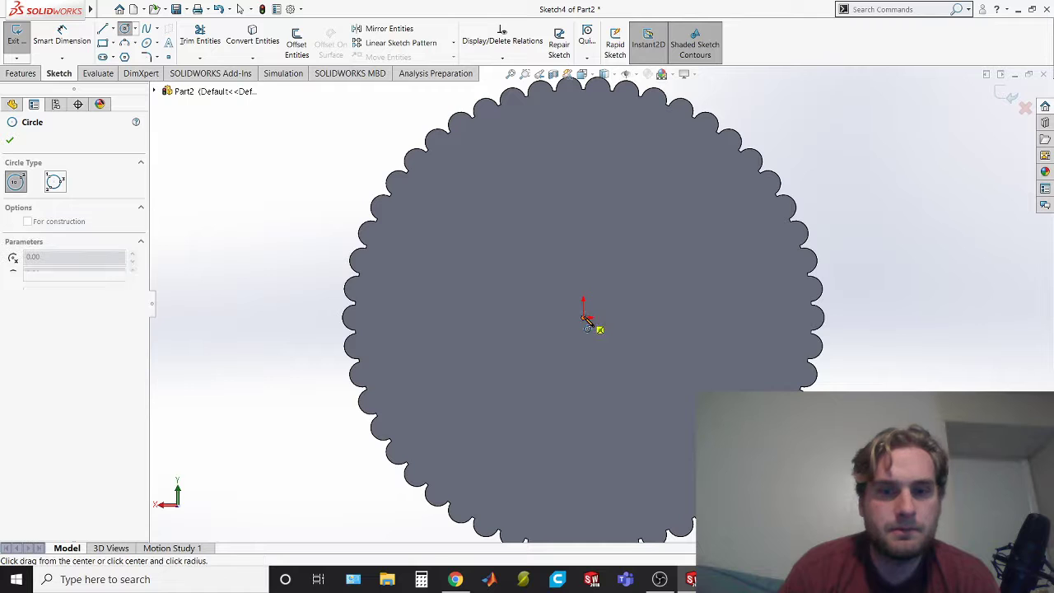
{"action": "left_click", "coordinate": [616, 403]}
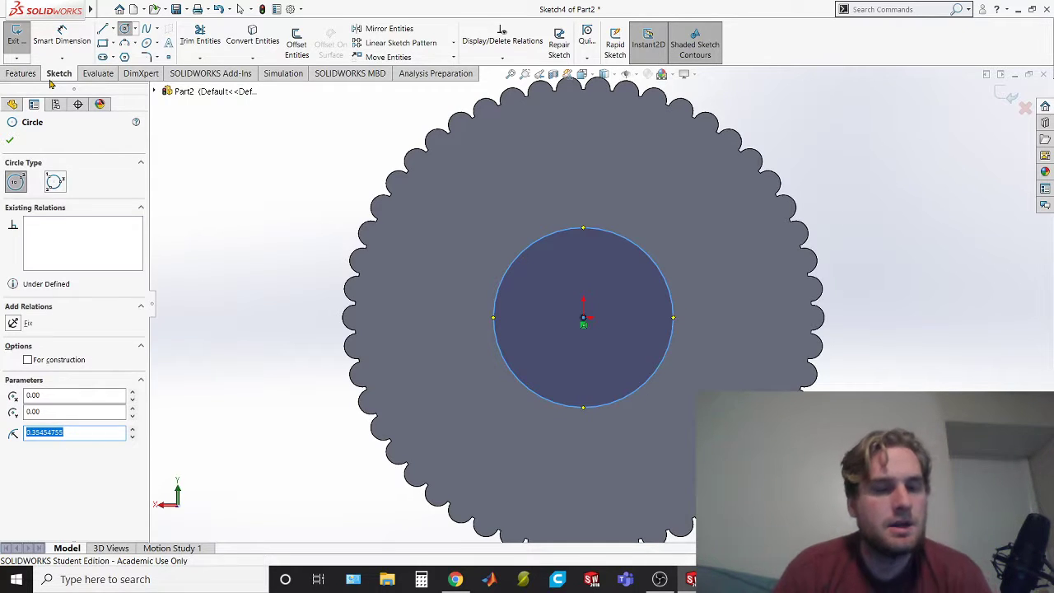
{"action": "key", "text": "alt+Tab"}
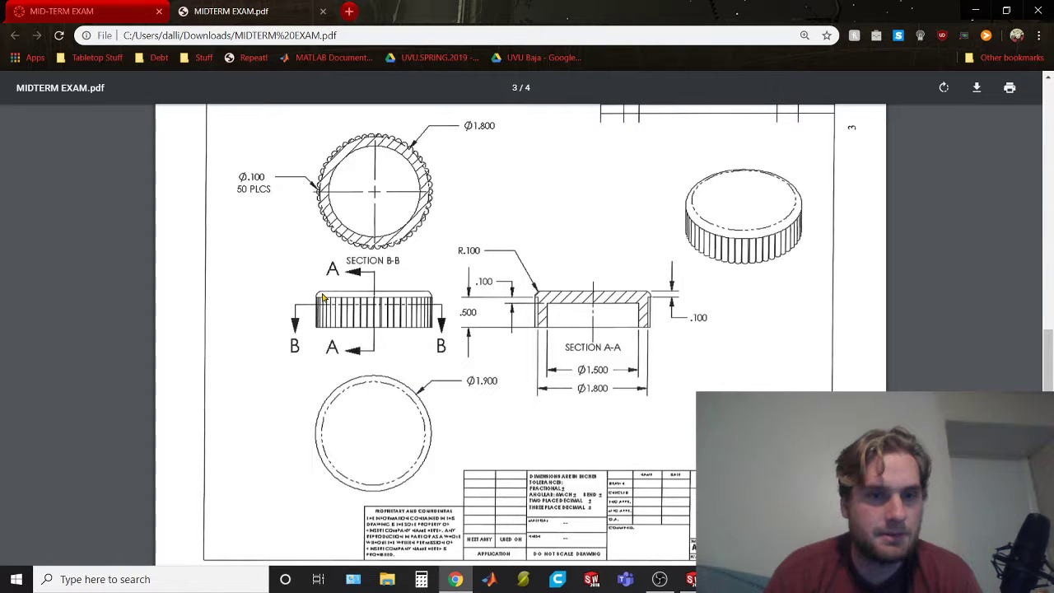
{"action": "key", "text": "alt+Tab"}
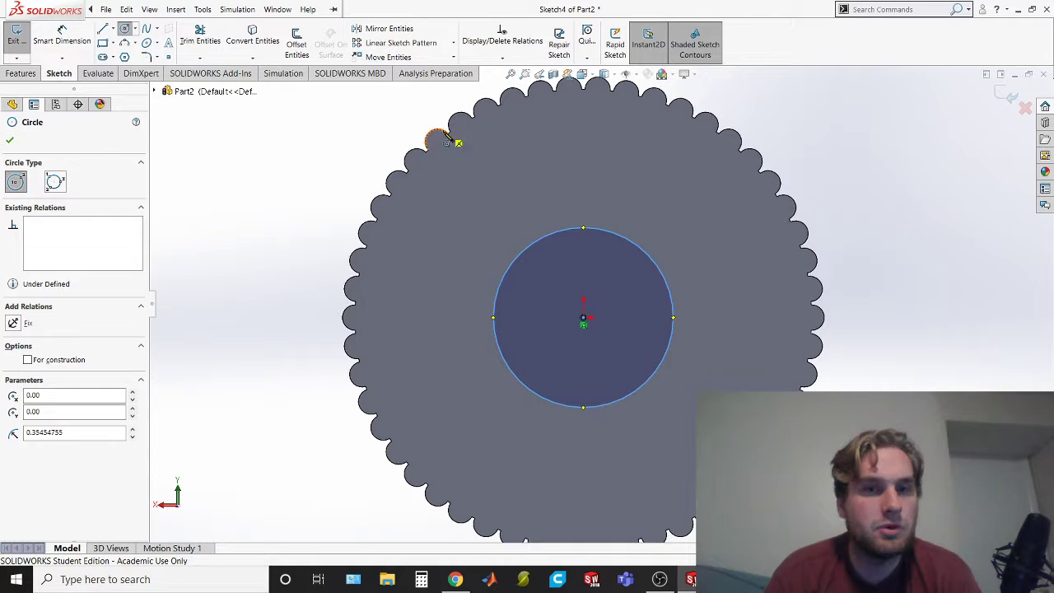
Check the cap drawing in the exam PDF and dimension the centred circle's diameter to 1.9 in
{"action": "key", "text": "alt+Tab"}
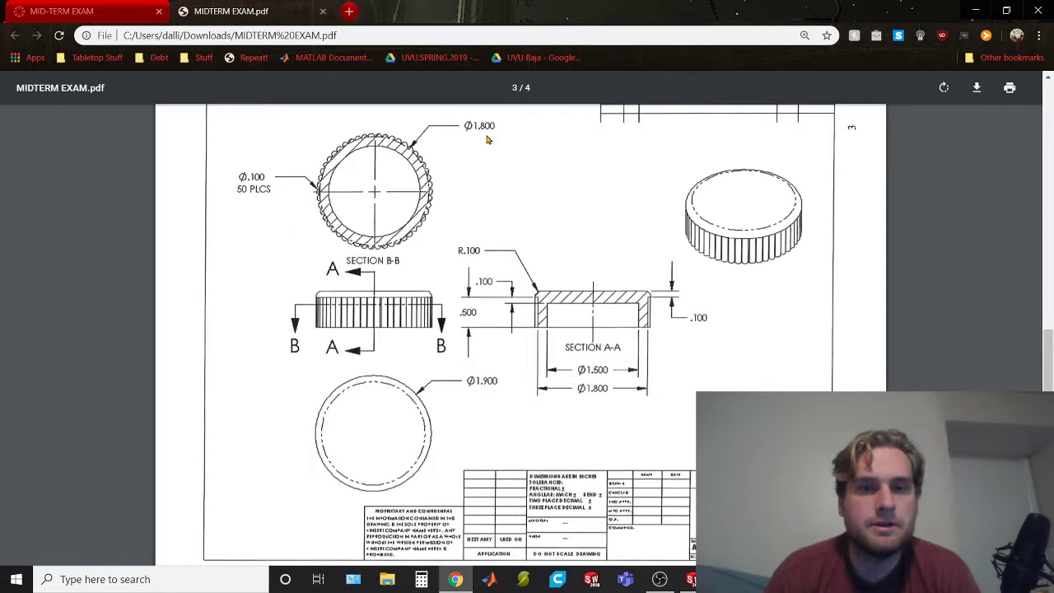
{"action": "key", "text": "alt+Tab"}
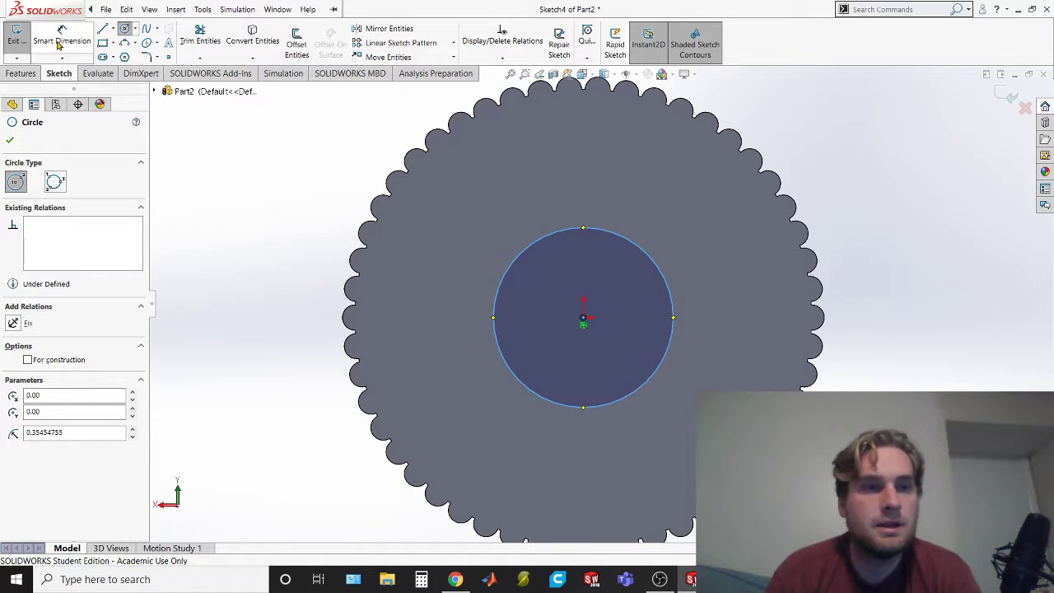
{"action": "left_click", "coordinate": [61, 40]}
{"action": "left_click", "coordinate": [494, 316]}
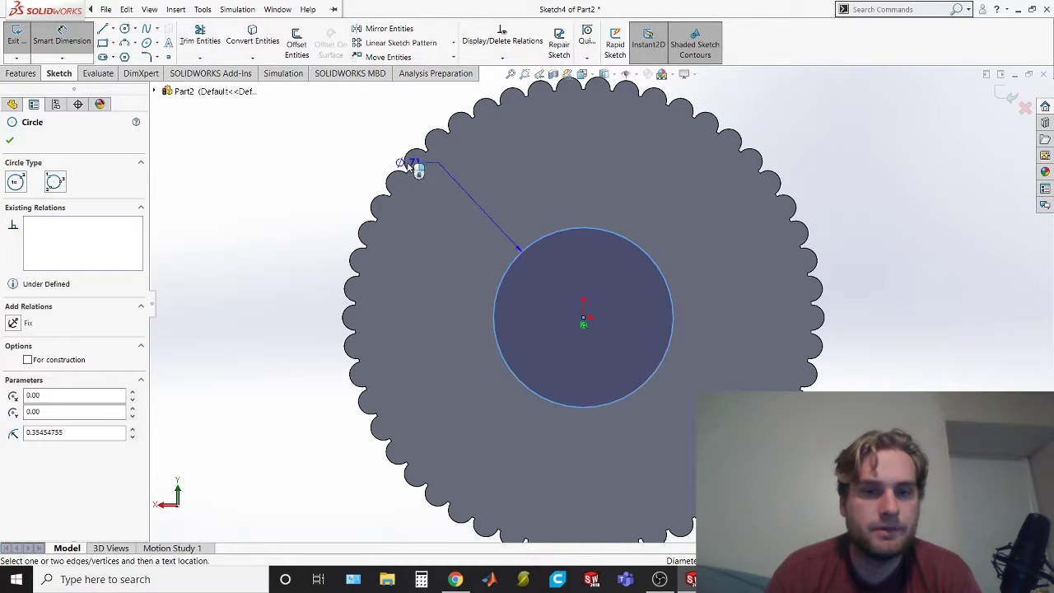
{"action": "left_click", "coordinate": [309, 162]}
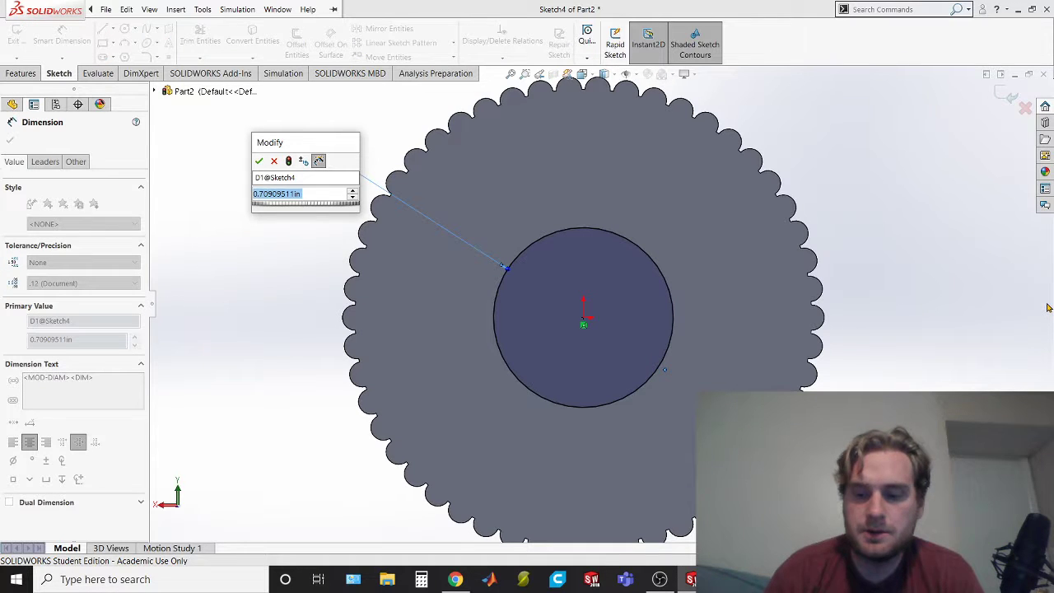
{"action": "type", "text": "1.9"}
{"action": "key", "text": "Return"}
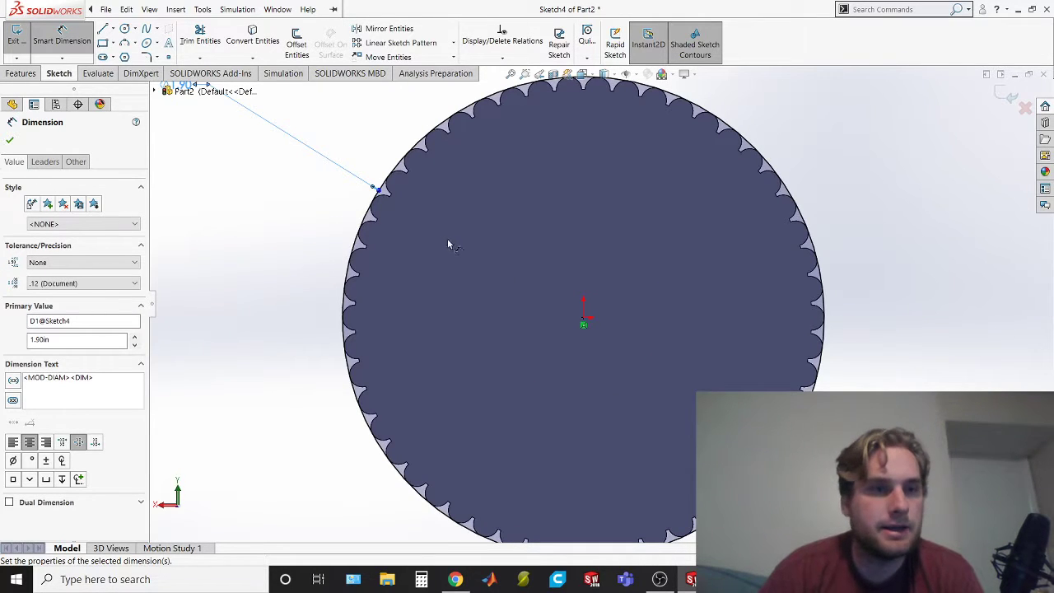
Extrude the circle as a 0.10 in blind boss outward from the cap's closed end, merged with the body
{"action": "mouse_move", "coordinate": [315, 401]}
{"action": "middle_mouse_down"}
{"action": "mouse_move", "coordinate": [318, 223]}
{"action": "mouse_move", "coordinate": [302, 167]}
{"action": "mouse_move", "coordinate": [290, 191]}
{"action": "middle_mouse_up"}
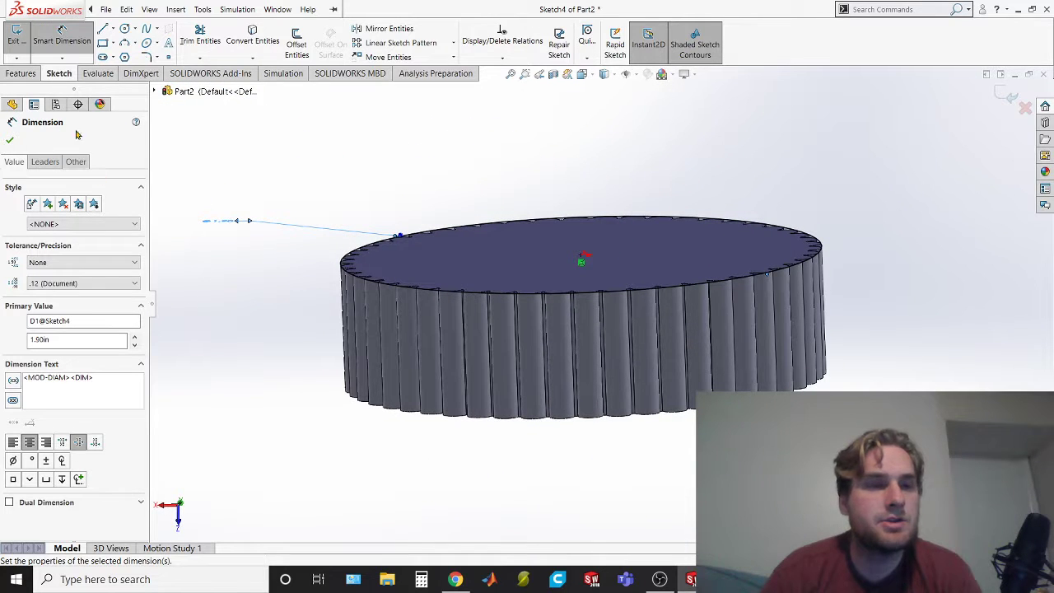
{"action": "left_click", "coordinate": [21, 74]}
{"action": "left_click", "coordinate": [22, 43]}
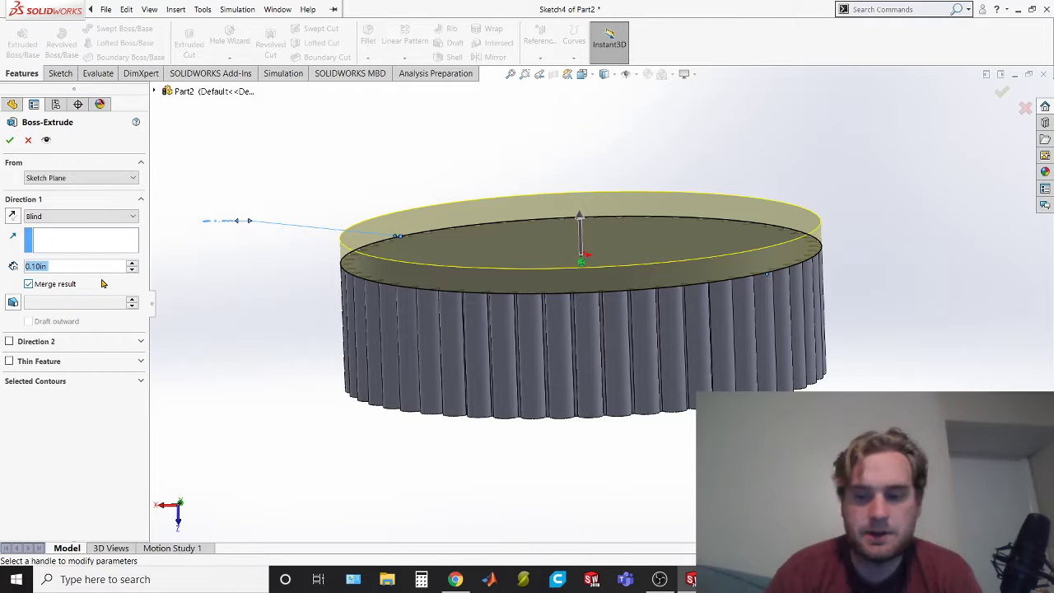
{"action": "left_click", "coordinate": [9, 140]}
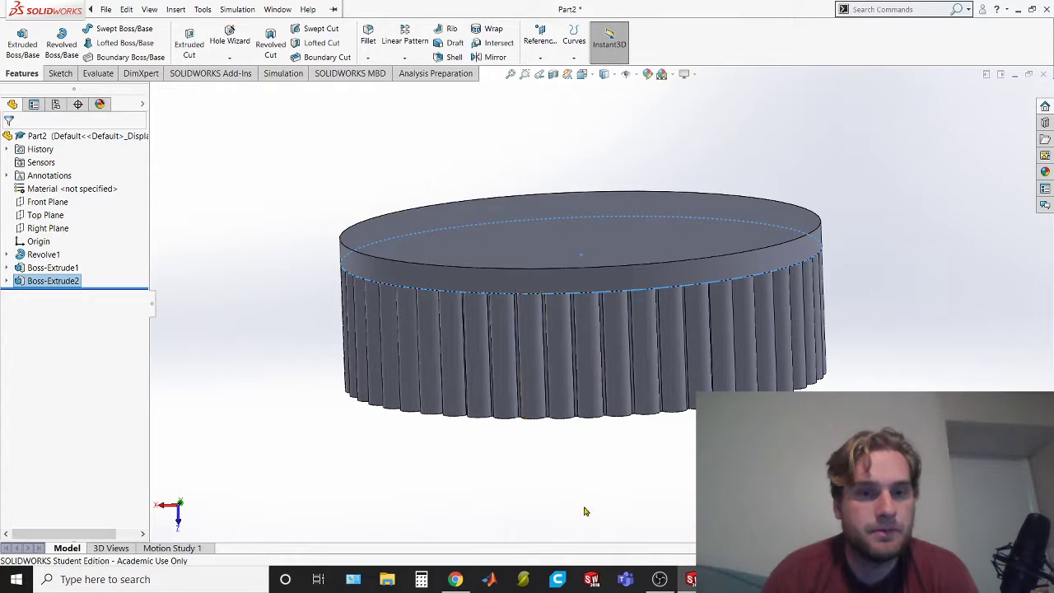
Fillet the outer edge of the cap's top face with a symmetric 0.10 in radius
{"action": "middle_click_drag", "start_coordinate": [543, 471], "coordinate": [645, 475]}
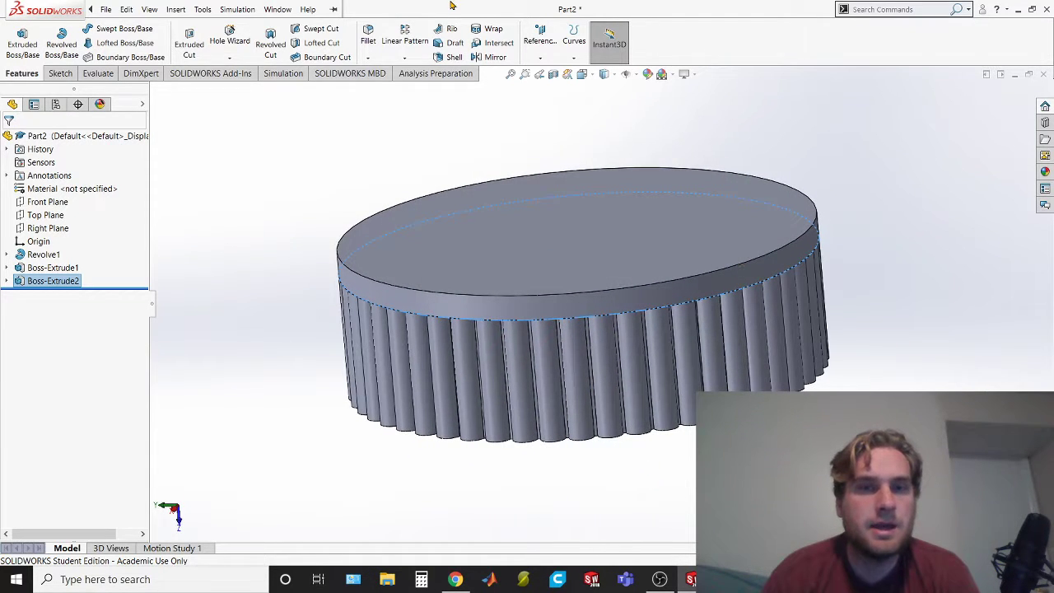
{"action": "left_click", "coordinate": [369, 35]}
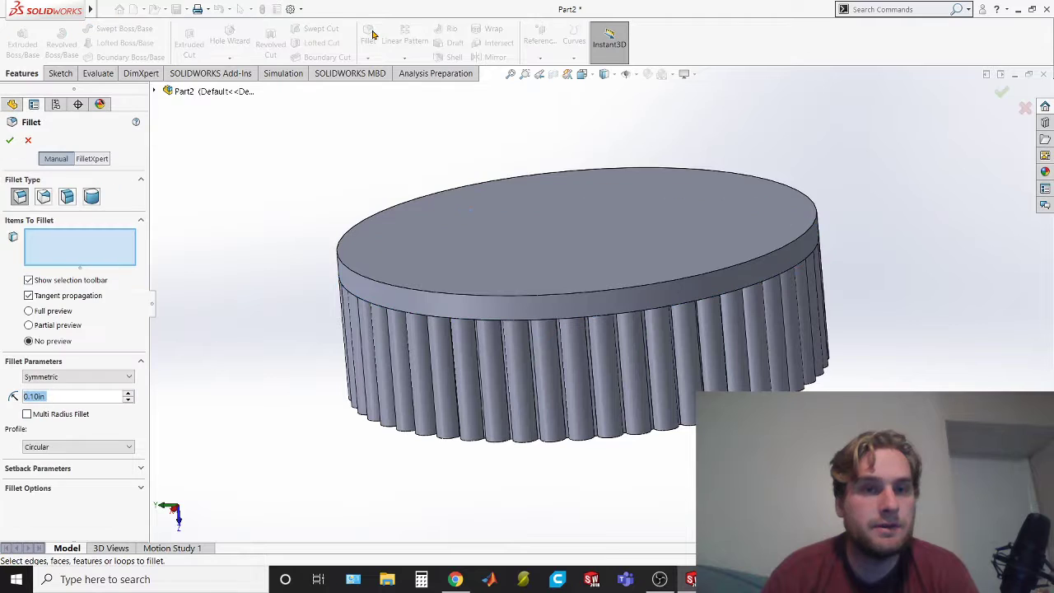
{"action": "middle_click_drag", "start_coordinate": [461, 285], "coordinate": [541, 325]}
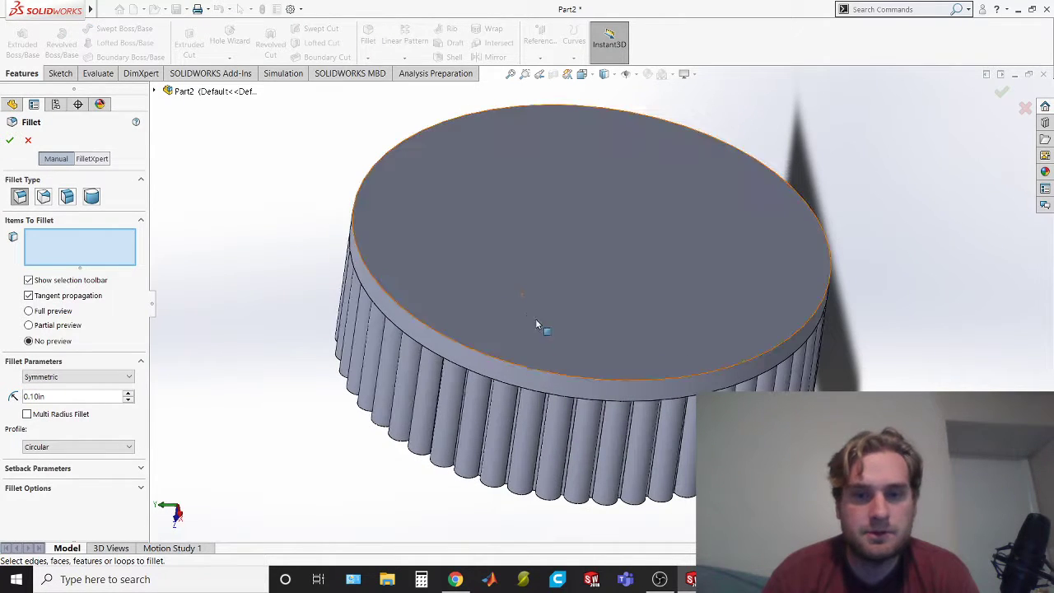
{"action": "left_click", "coordinate": [513, 367]}
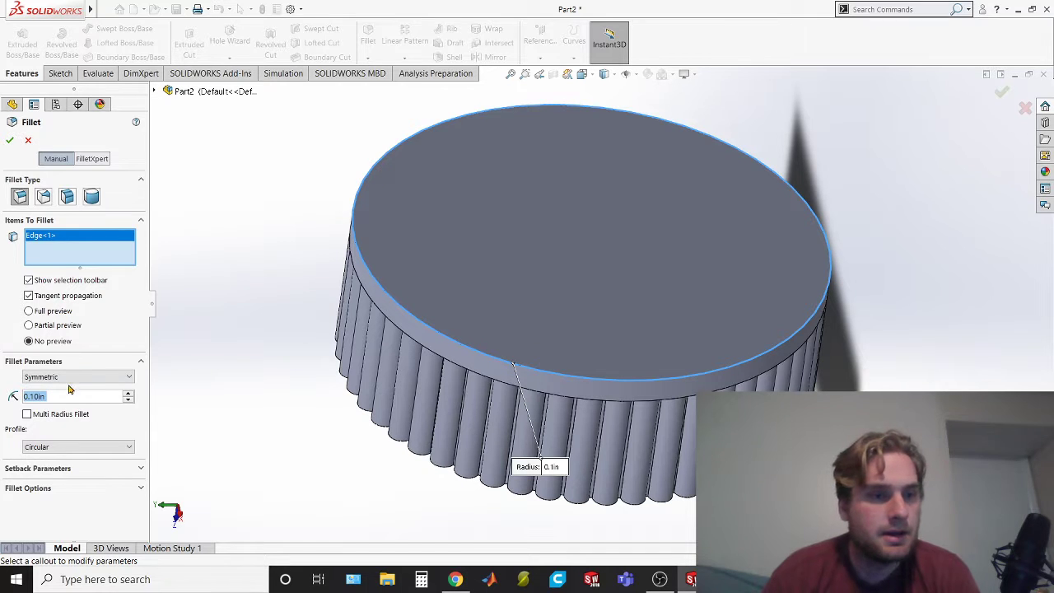
{"action": "middle_click_drag", "start_coordinate": [249, 412], "coordinate": [218, 371]}
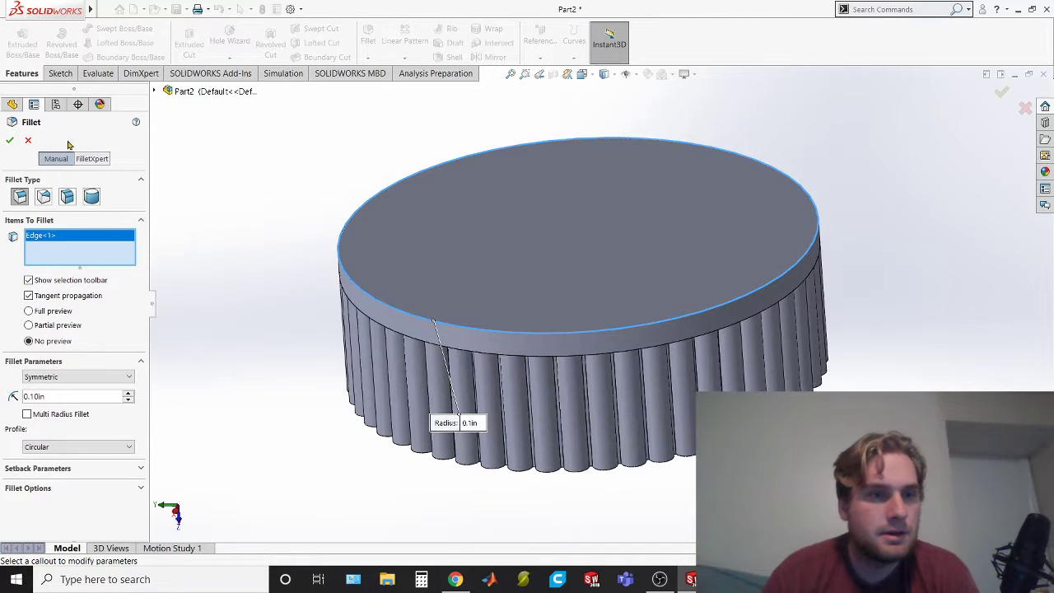
{"action": "left_click", "coordinate": [8, 139]}
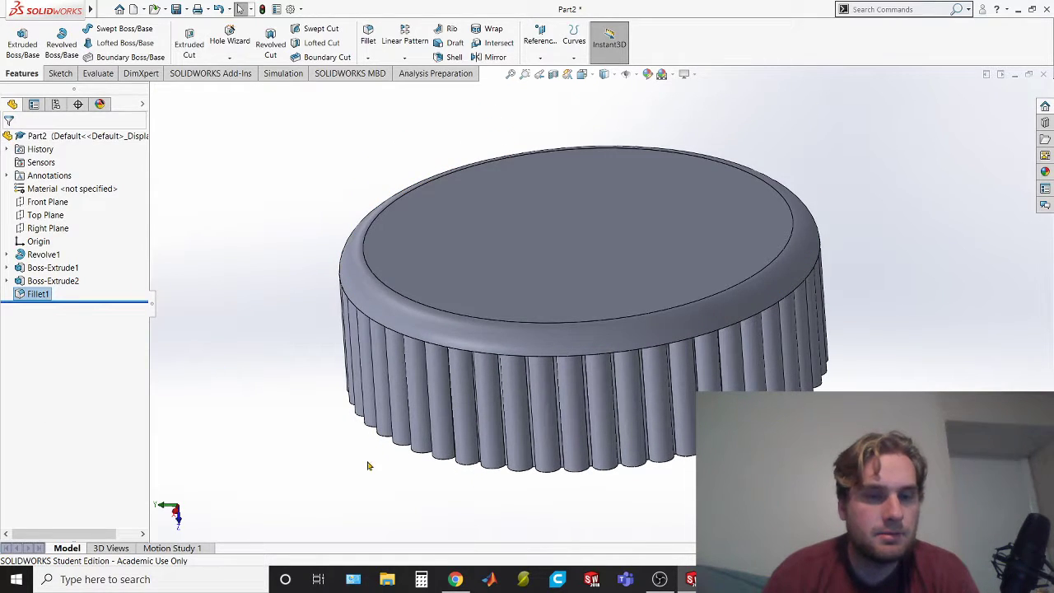
Compare the cap with its drawing in the exam PDF and save the part to the Desktop as midterm_cap
{"action": "middle_click_drag", "start_coordinate": [852, 421], "coordinate": [836, 392]}
{"action": "key", "text": "alt+Tab"}
{"action": "key", "text": "alt+Tab"}
{"action": "mouse_move", "coordinate": [631, 409]}
{"action": "middle_mouse_down"}
{"action": "mouse_move", "coordinate": [600, 284]}
{"action": "mouse_move", "coordinate": [530, 415]}
{"action": "mouse_move", "coordinate": [783, 200]}
{"action": "mouse_move", "coordinate": [838, 261]}
{"action": "mouse_move", "coordinate": [897, 235]}
{"action": "mouse_move", "coordinate": [912, 266]}
{"action": "middle_mouse_up"}
{"action": "key", "text": "alt+Tab"}
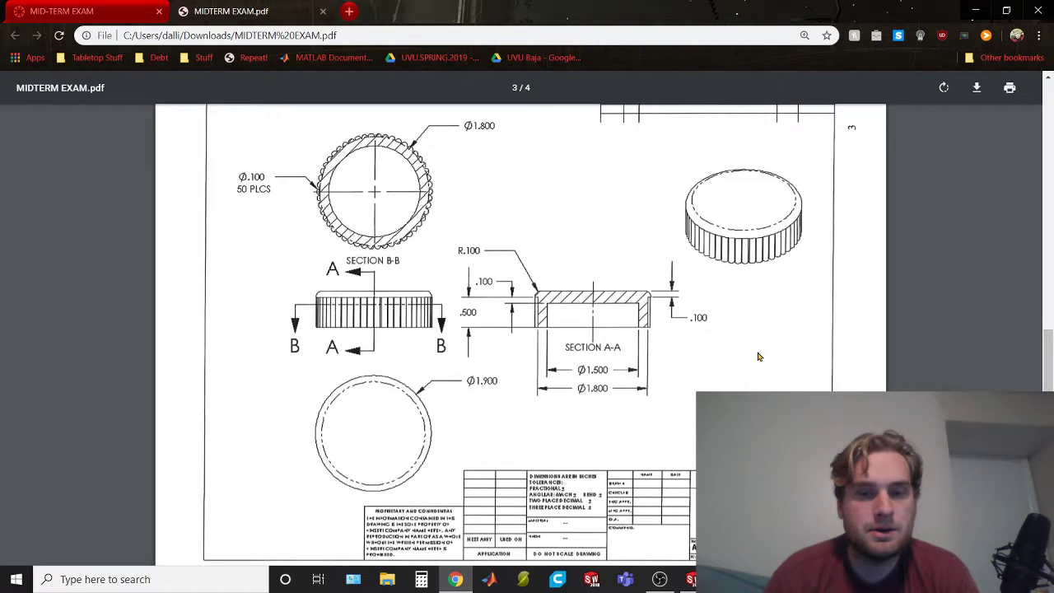
{"action": "key", "text": "alt+Tab"}
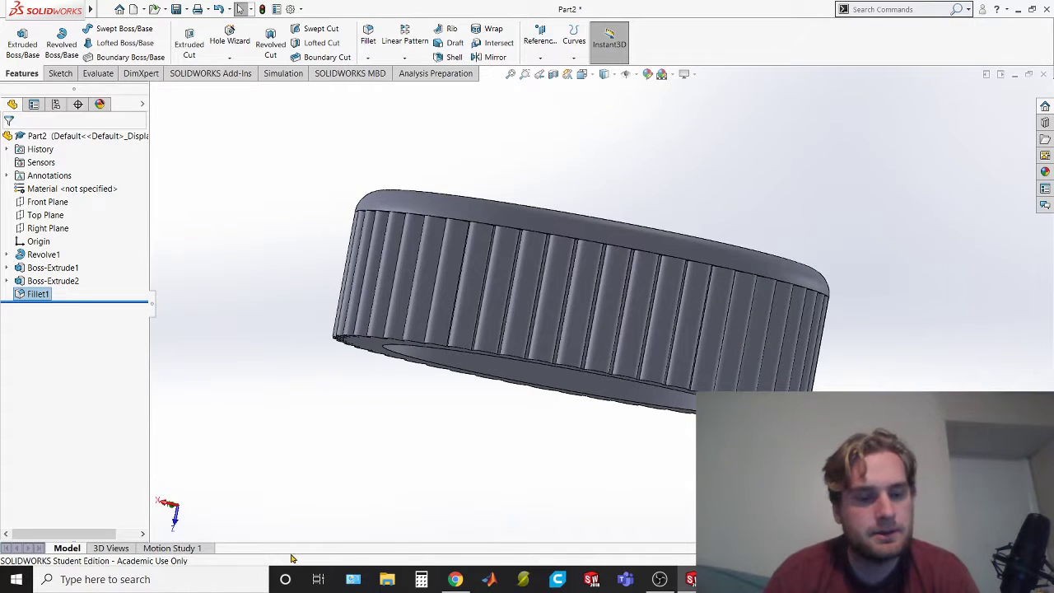
{"action": "key", "text": "ctrl+s"}
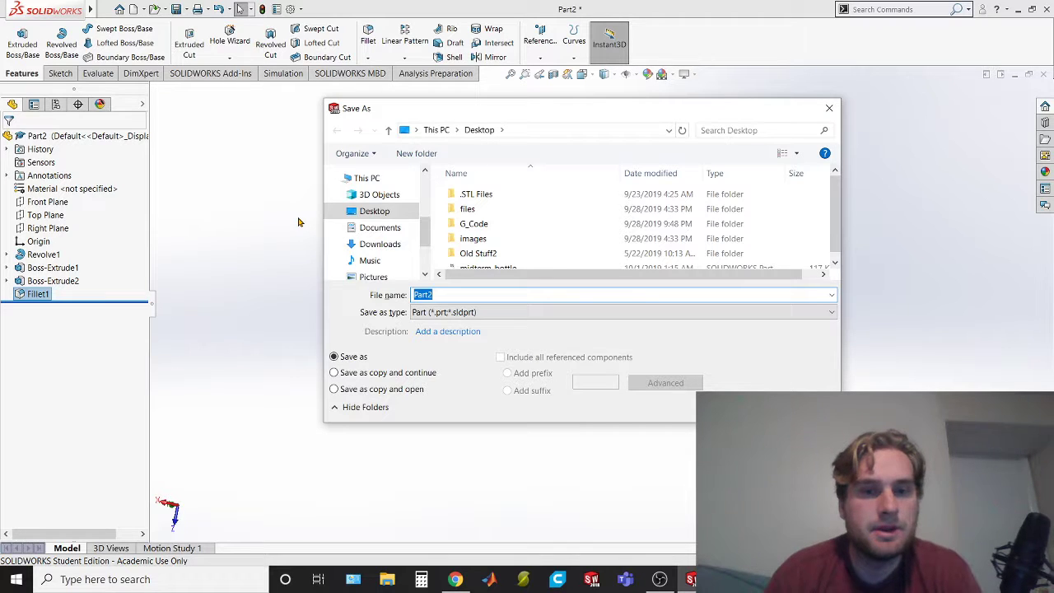
{"action": "type", "text": "mid"}
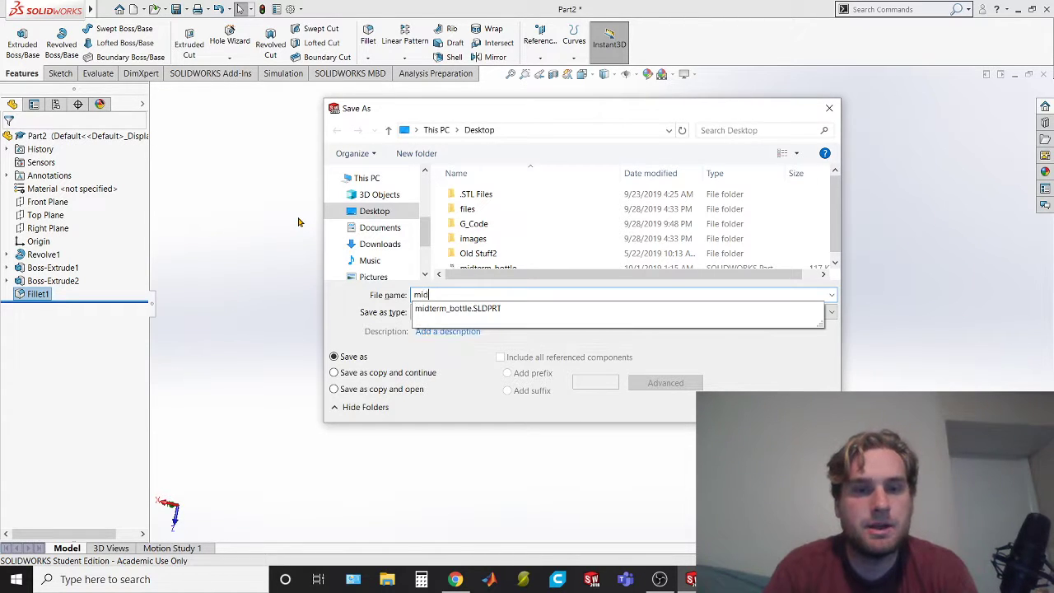
{"action": "type", "text": "term_"}
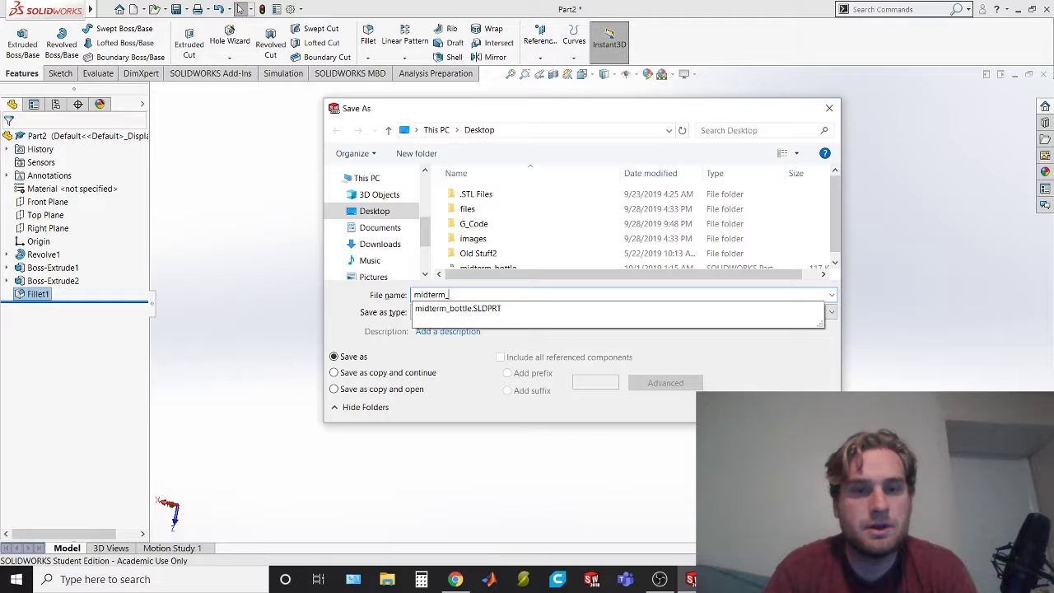
{"action": "type", "text": "cap"}
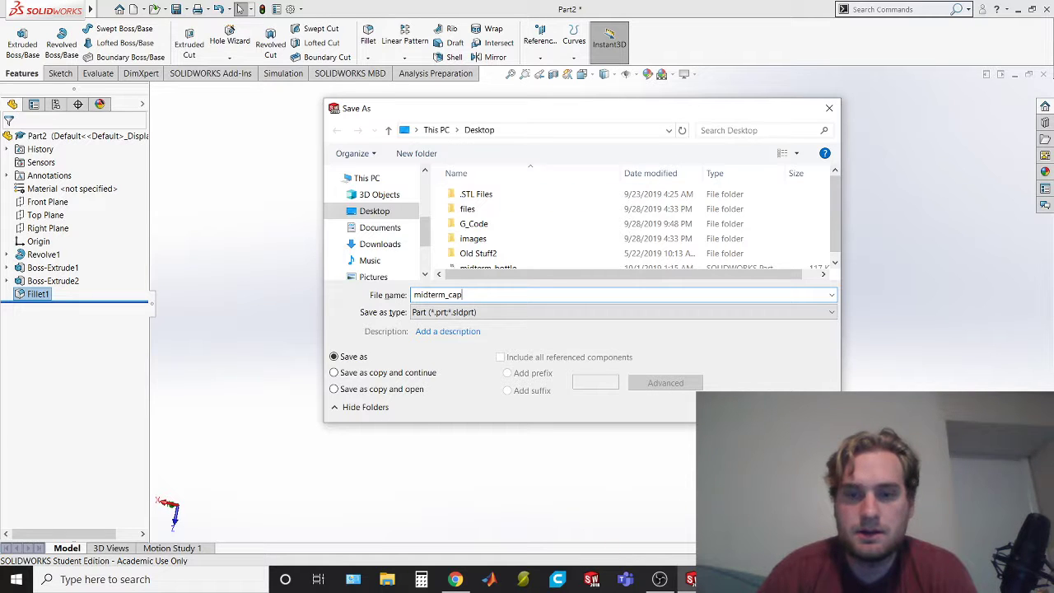
{"action": "key", "text": "Return"}
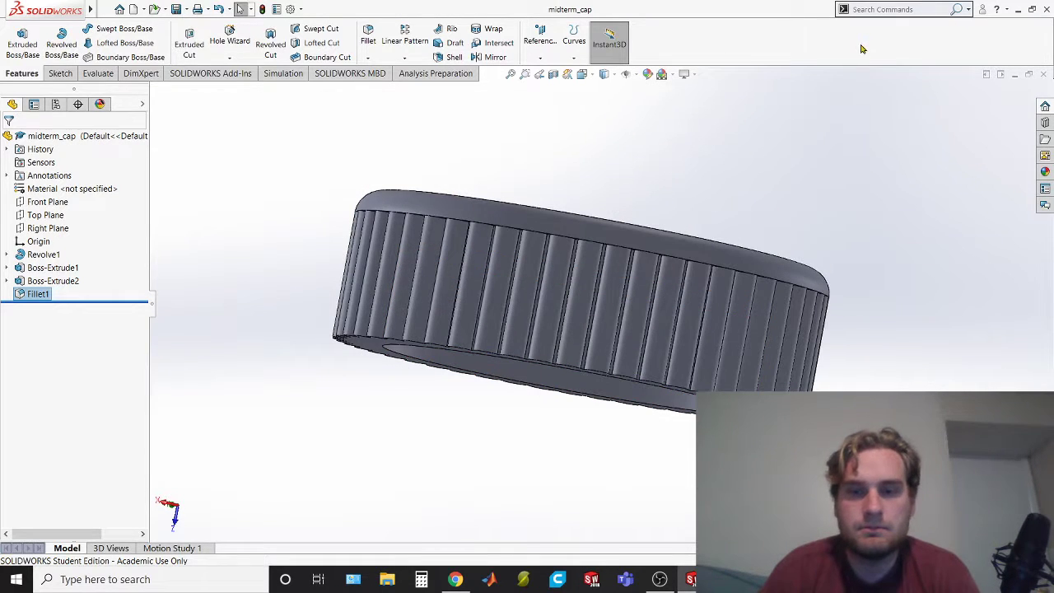
Review the cap model against its drawing, and read the exam's first-page questions in upright orientation
{"action": "middle_click_drag", "start_coordinate": [246, 307], "coordinate": [299, 322]}
{"action": "middle_click_drag", "start_coordinate": [936, 357], "coordinate": [885, 329]}
{"action": "key", "text": "alt+Tab"}
{"action": "scroll", "coordinate": [571, 327], "scroll_direction": "up", "scroll_amount": 1}
{"action": "scroll", "coordinate": [572, 327], "scroll_direction": "up", "scroll_amount": 10}
{"action": "scroll", "coordinate": [561, 321], "scroll_direction": "down", "scroll_amount": 10}
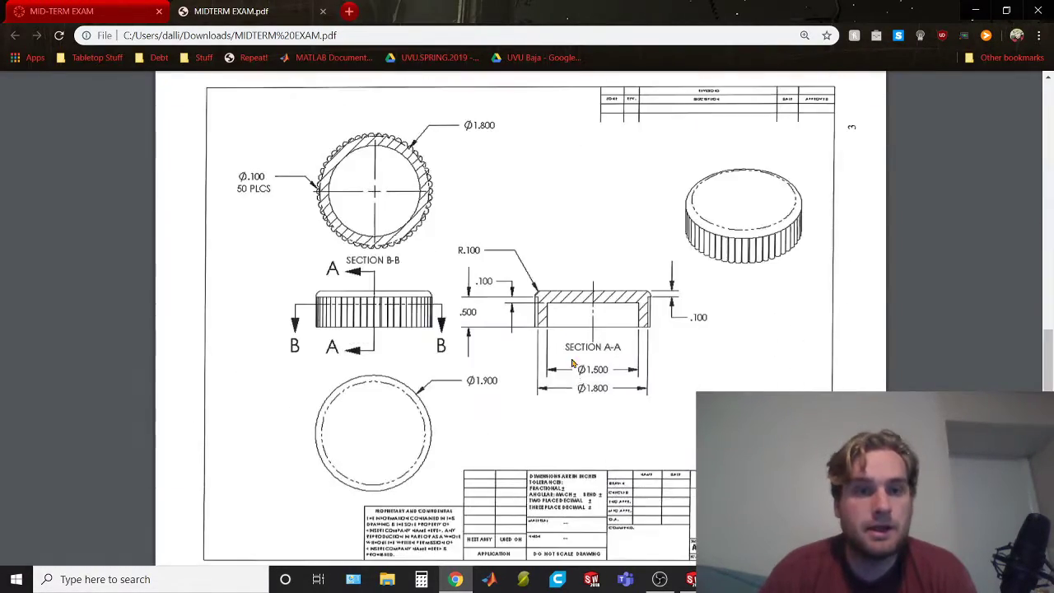
{"action": "key", "text": "alt+Tab"}
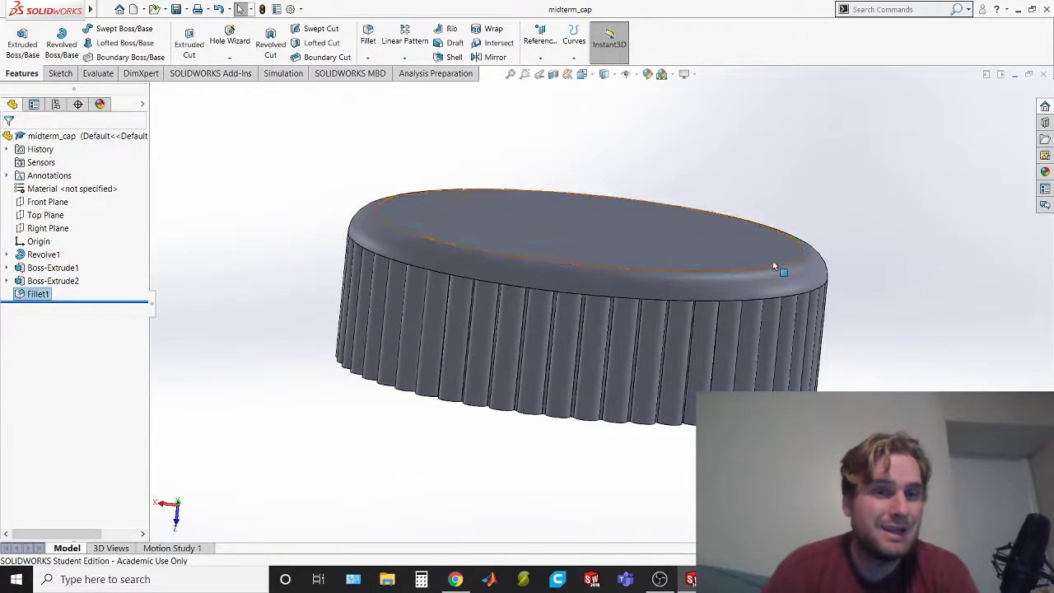
{"action": "key", "text": "alt+Tab"}
{"action": "scroll", "coordinate": [486, 298], "scroll_direction": "up", "scroll_amount": 10}
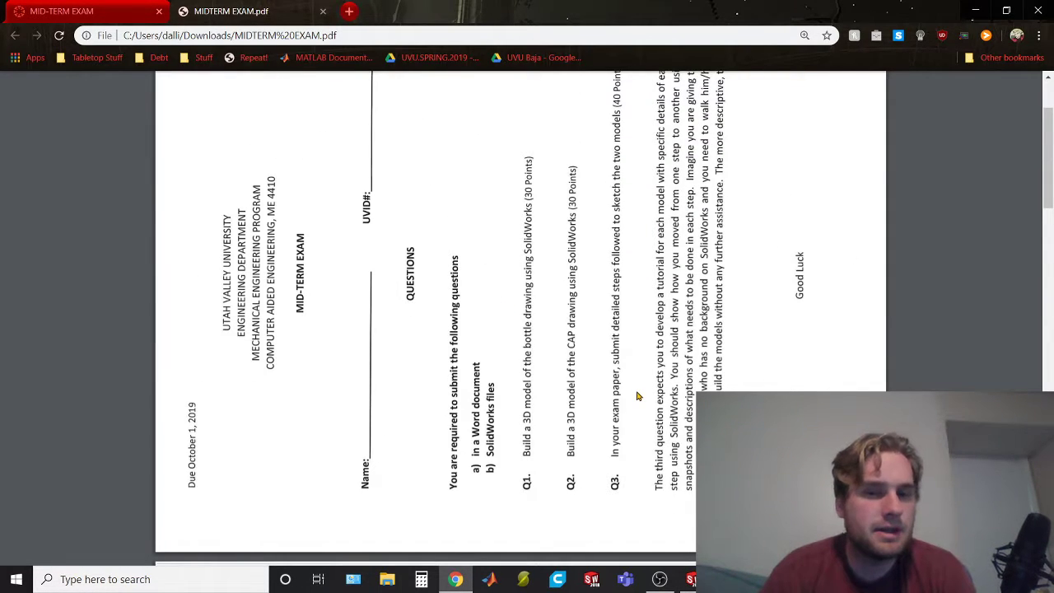
{"action": "key", "text": "ctrl+]"}
{"action": "scroll", "coordinate": [587, 335], "scroll_direction": "down", "scroll_amount": 10}
{"action": "scroll", "coordinate": [587, 335], "scroll_direction": "up", "scroll_amount": 5}
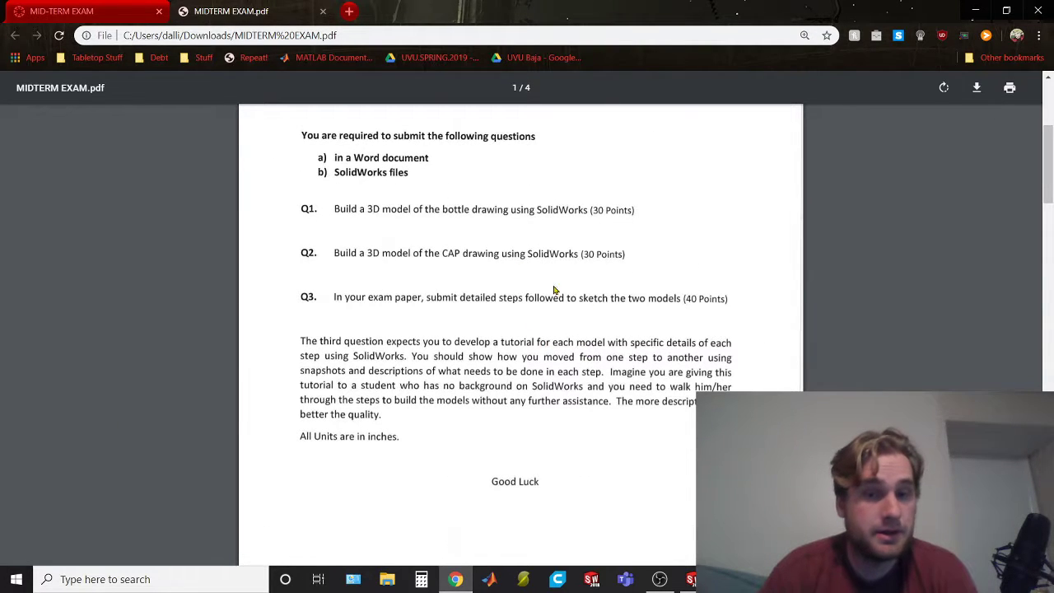
Look through the exam PDF for an assembly requirement and examine the medicine bottle assembly drawing on page 4
{"action": "key", "text": "ctrl+f"}
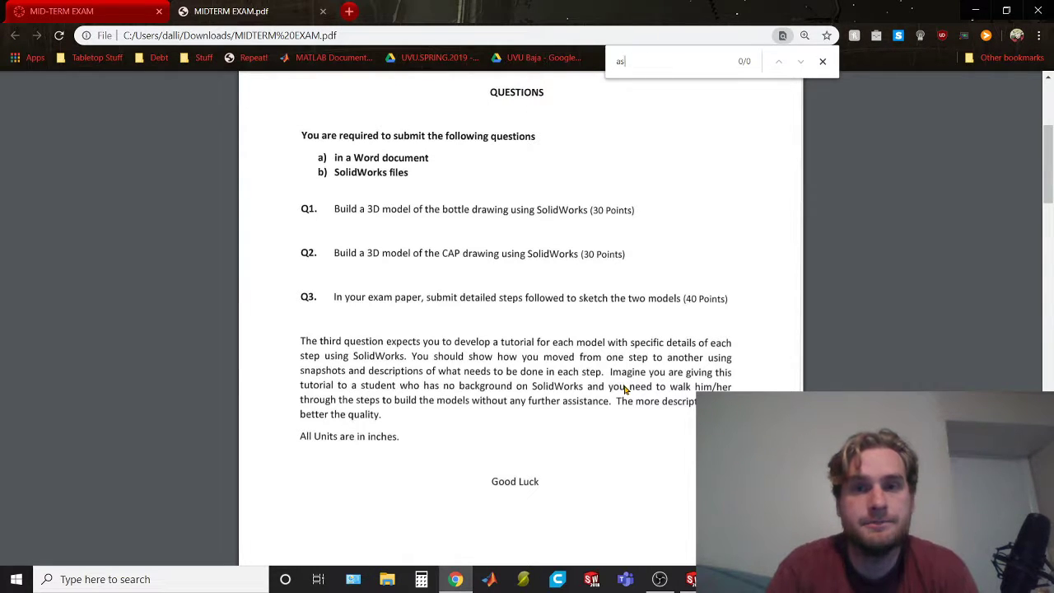
{"action": "scroll", "coordinate": [567, 223], "scroll_direction": "down", "scroll_amount": 15}
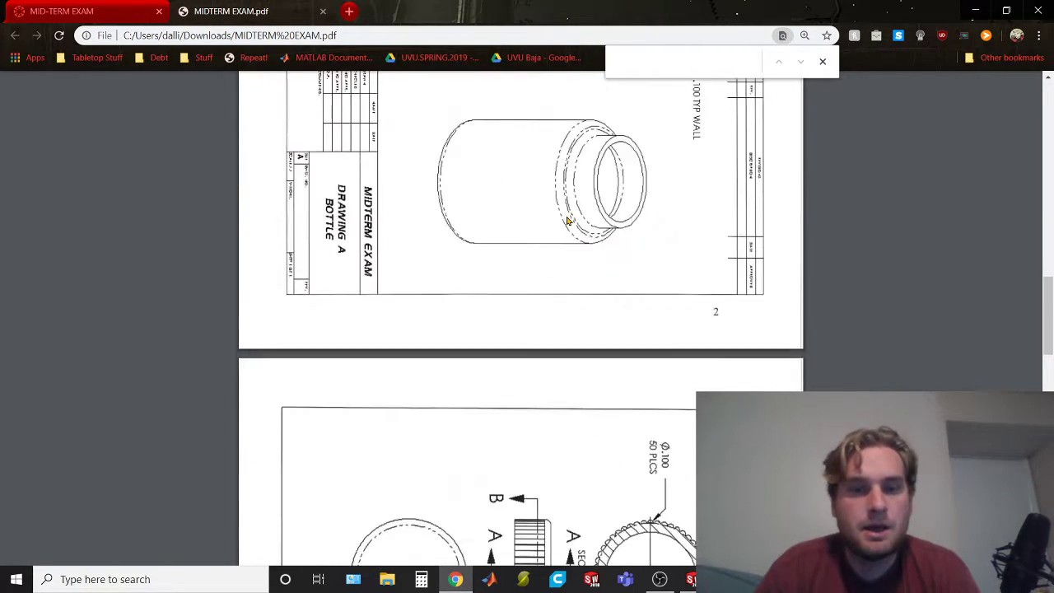
{"action": "scroll", "coordinate": [631, 231], "scroll_direction": "down", "scroll_amount": 10}
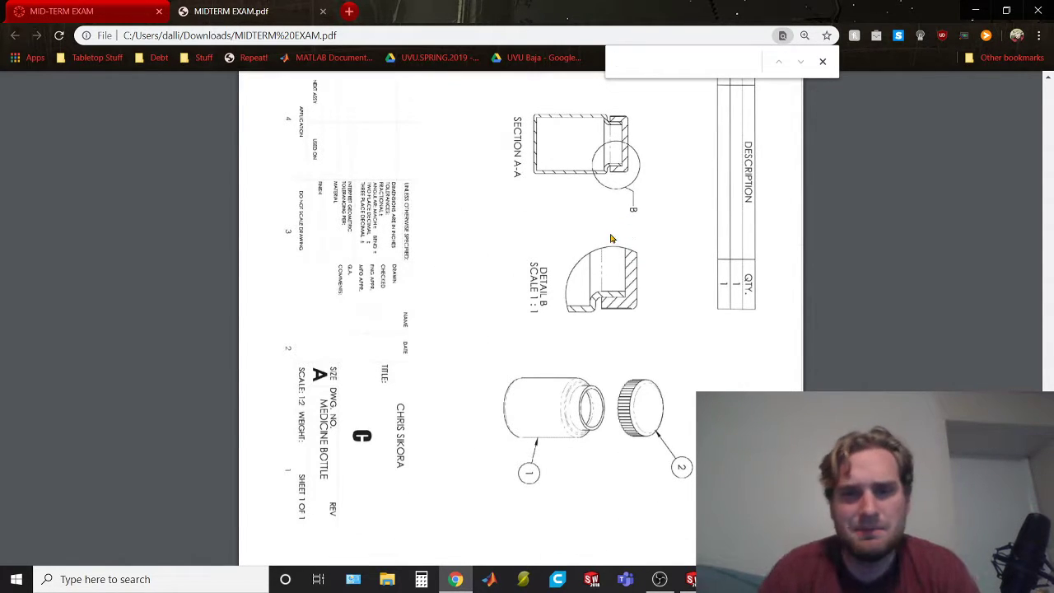
{"action": "key", "text": "ctrl+bracketleft"}
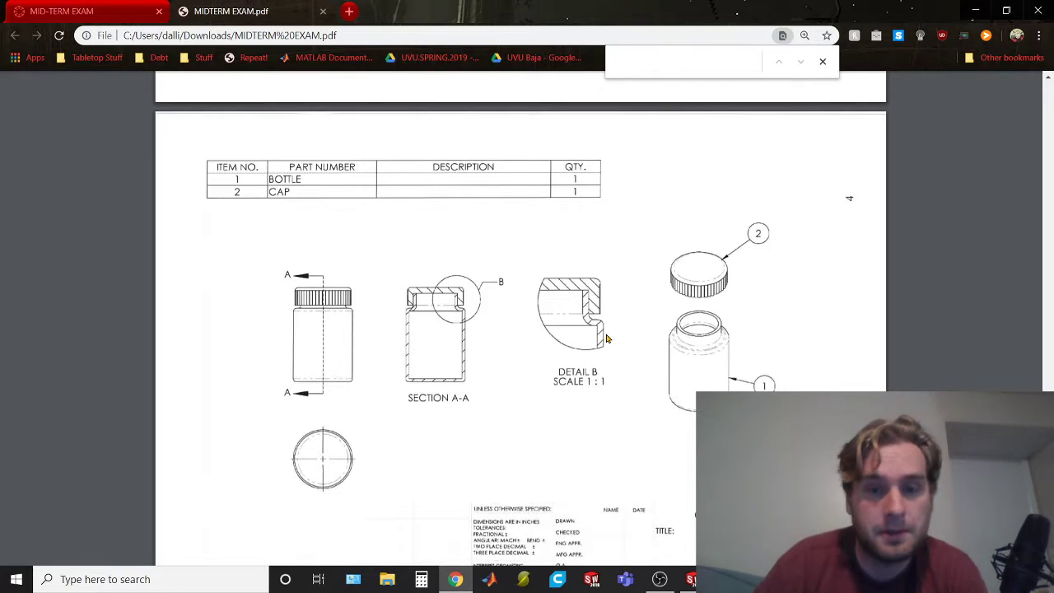
{"action": "scroll", "coordinate": [605, 380], "scroll_direction": "down", "scroll_amount": 1}
{"action": "key", "text": "alt+Tab"}
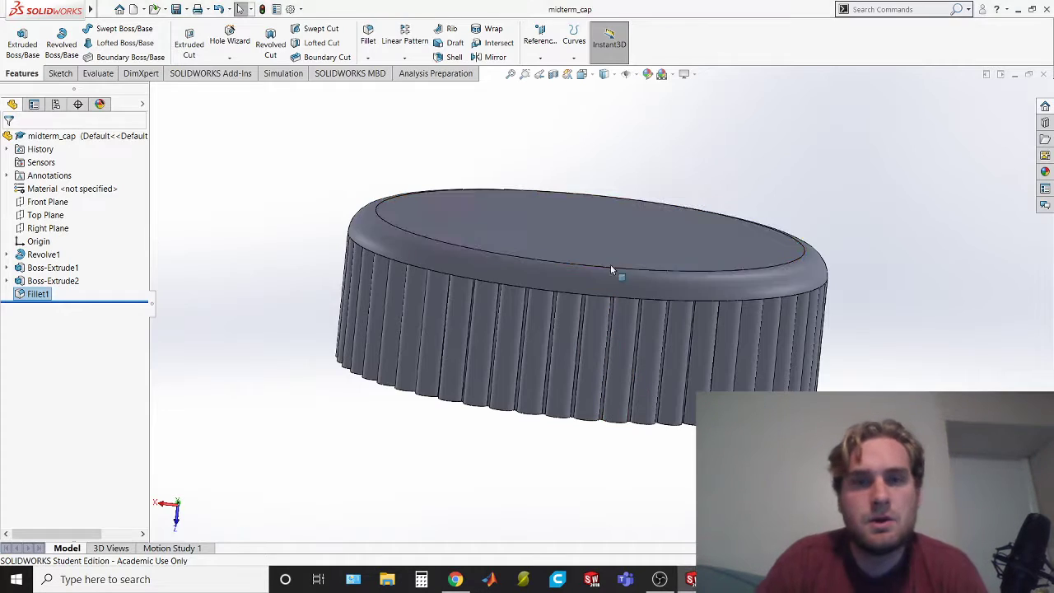
Create a new assembly and place midterm_bottle in it as the first component
{"action": "left_click", "coordinate": [111, 11]}
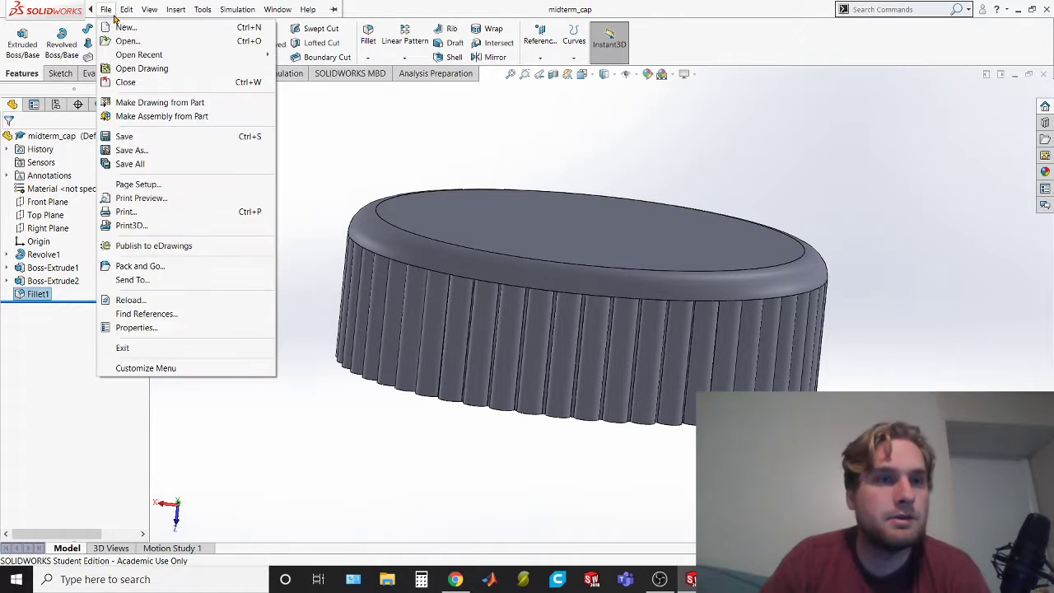
{"action": "left_click", "coordinate": [120, 27]}
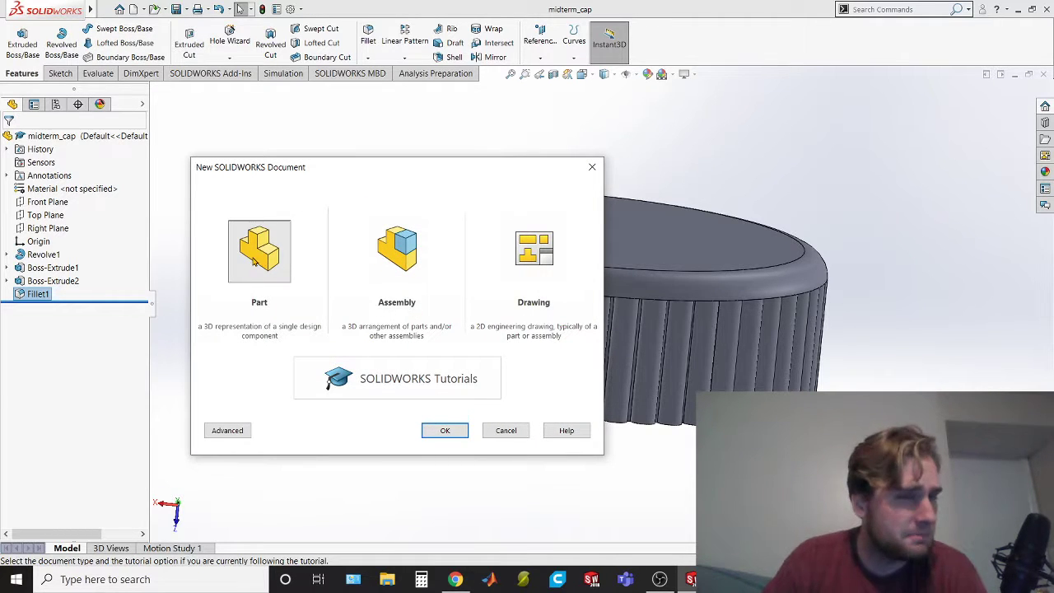
{"action": "left_click", "coordinate": [400, 257]}
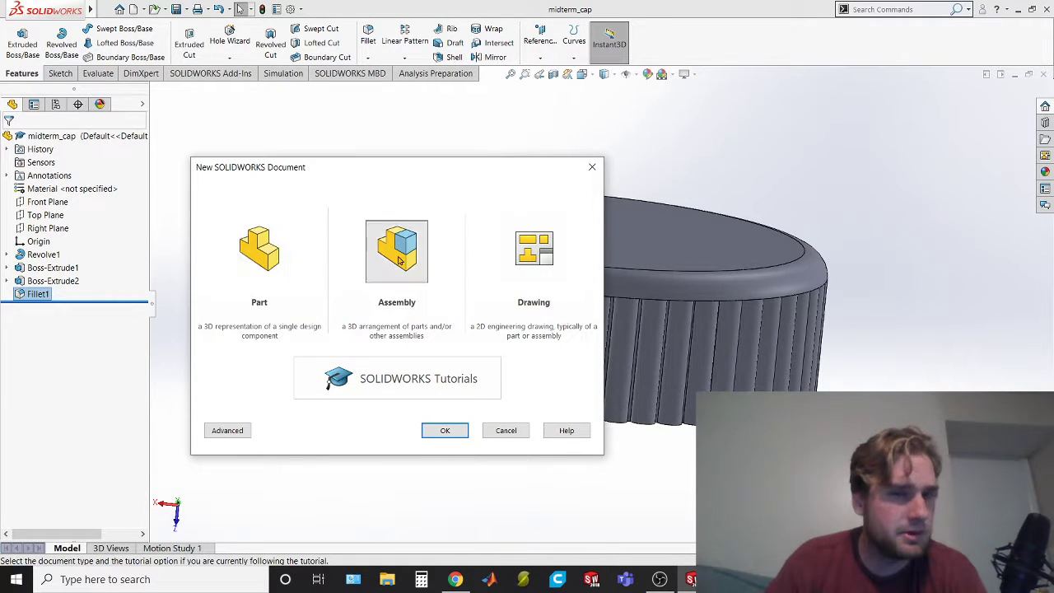
{"action": "left_click", "coordinate": [444, 430]}
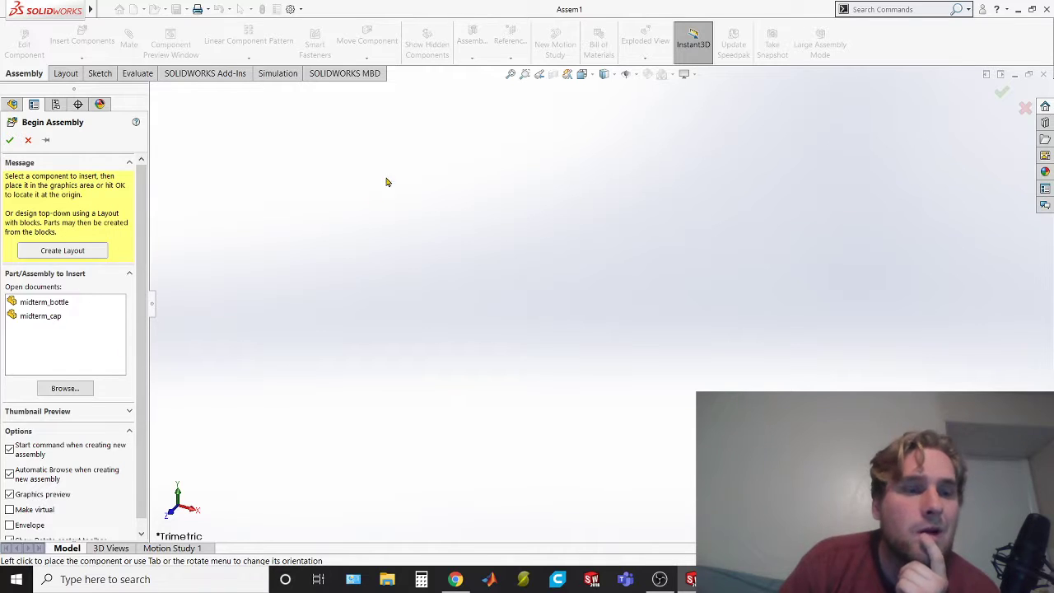
{"action": "left_click", "coordinate": [58, 303]}
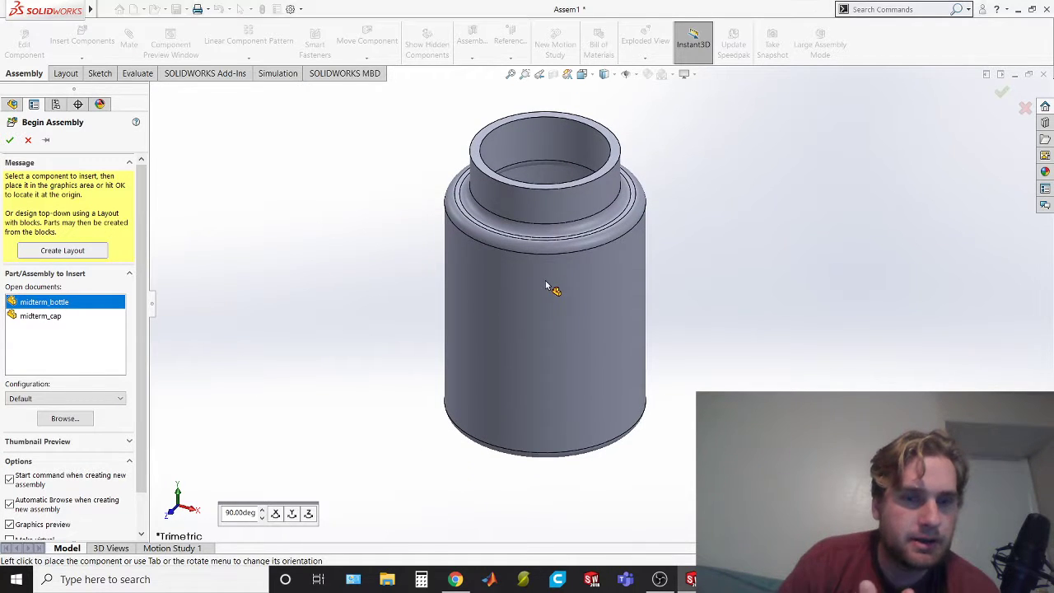
{"action": "left_click", "coordinate": [545, 281]}
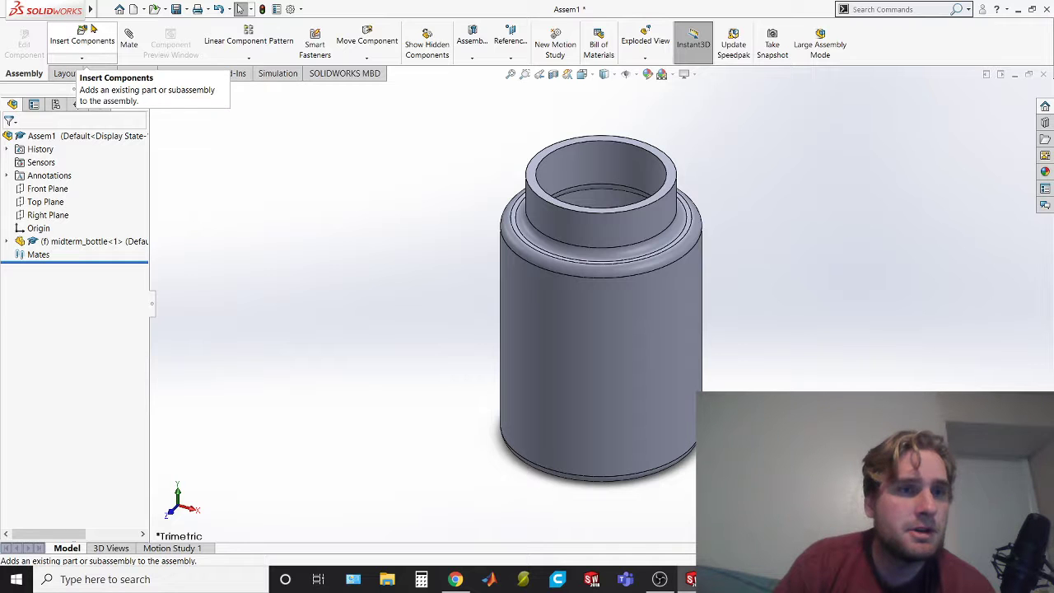
Insert midterm_cap into the assembly, placing it clear of the bottle and above its neck
{"action": "left_click", "coordinate": [82, 37]}
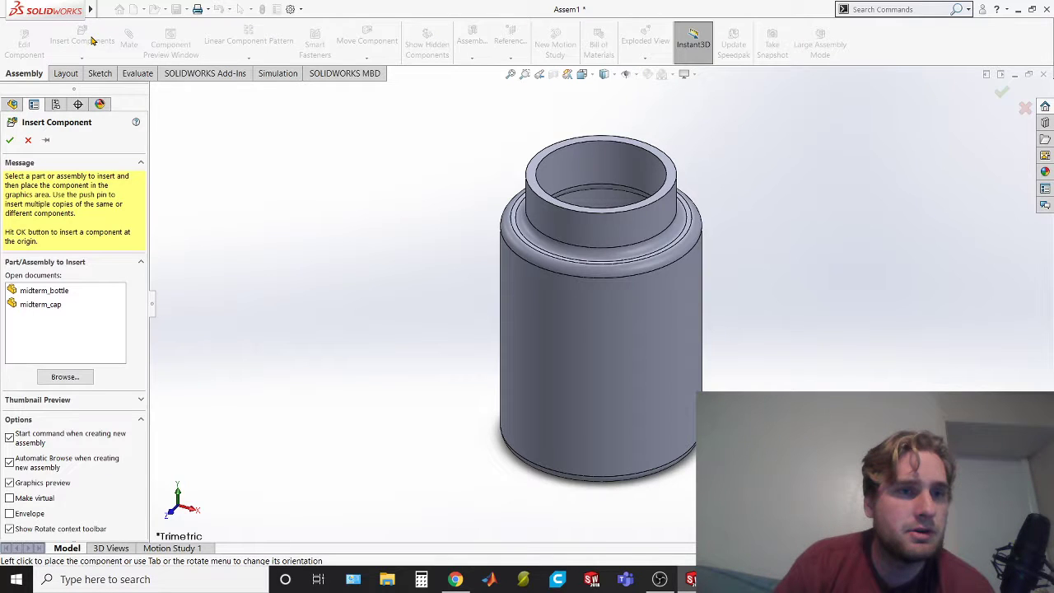
{"action": "left_click", "coordinate": [55, 303]}
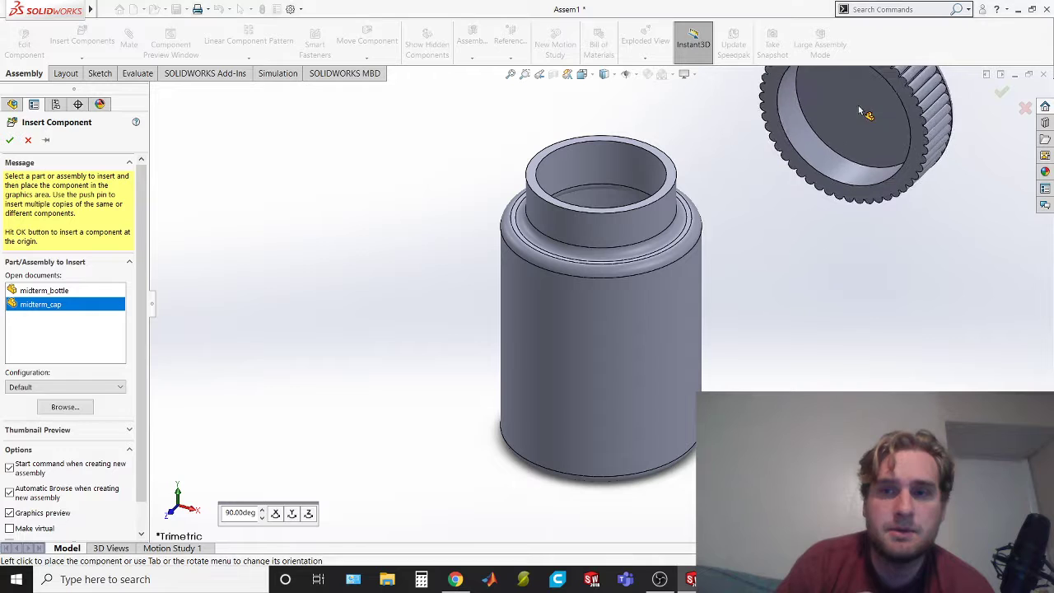
{"action": "left_click", "coordinate": [860, 111]}
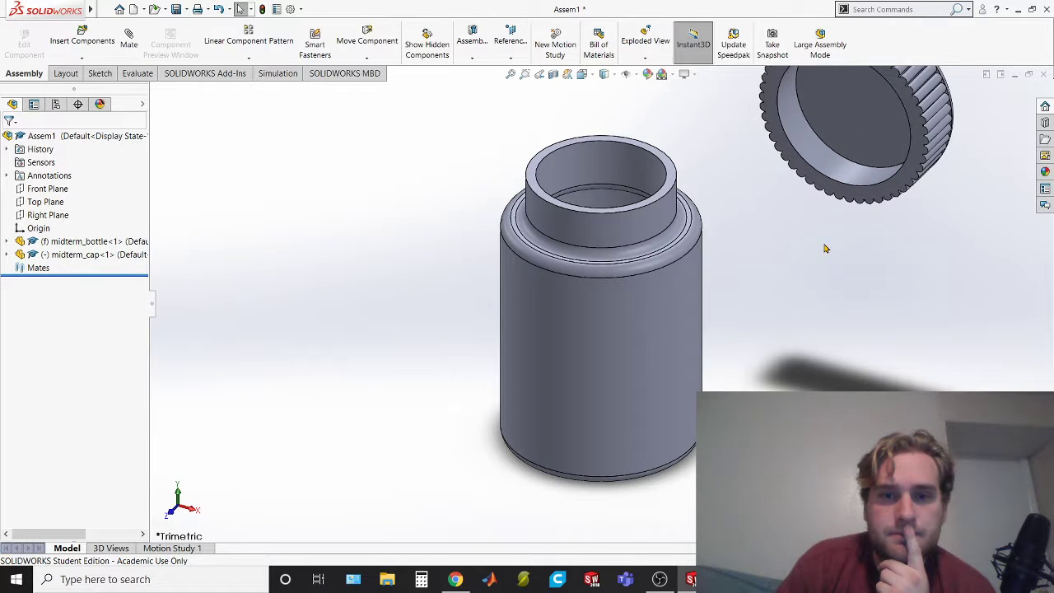
Try a concentric mate between the cap's inner cylindrical face and the outer face of the bottle's neck
{"action": "left_click", "coordinate": [130, 43]}
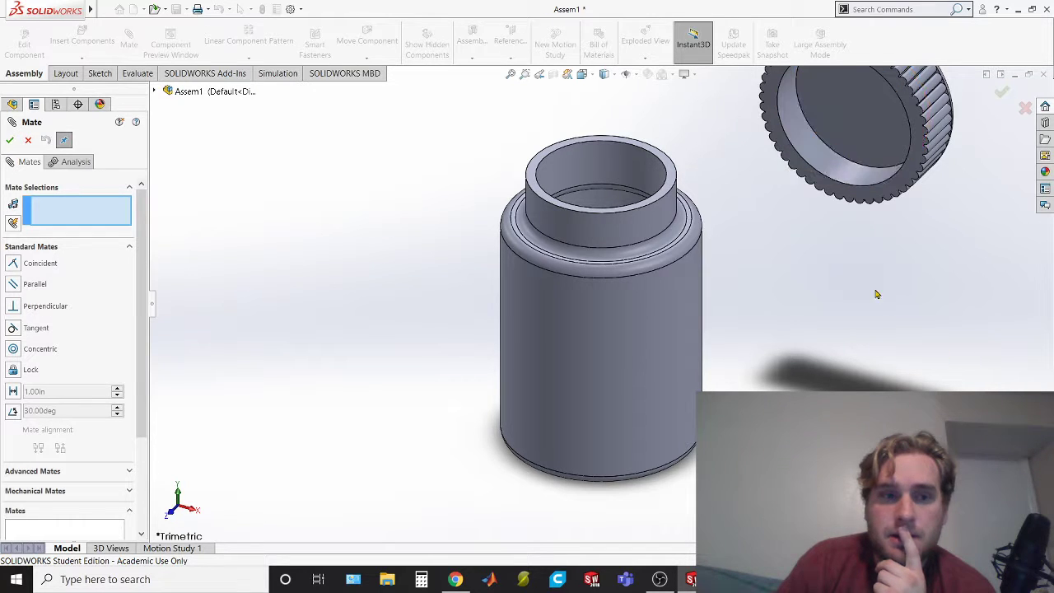
{"action": "left_click", "coordinate": [820, 151]}
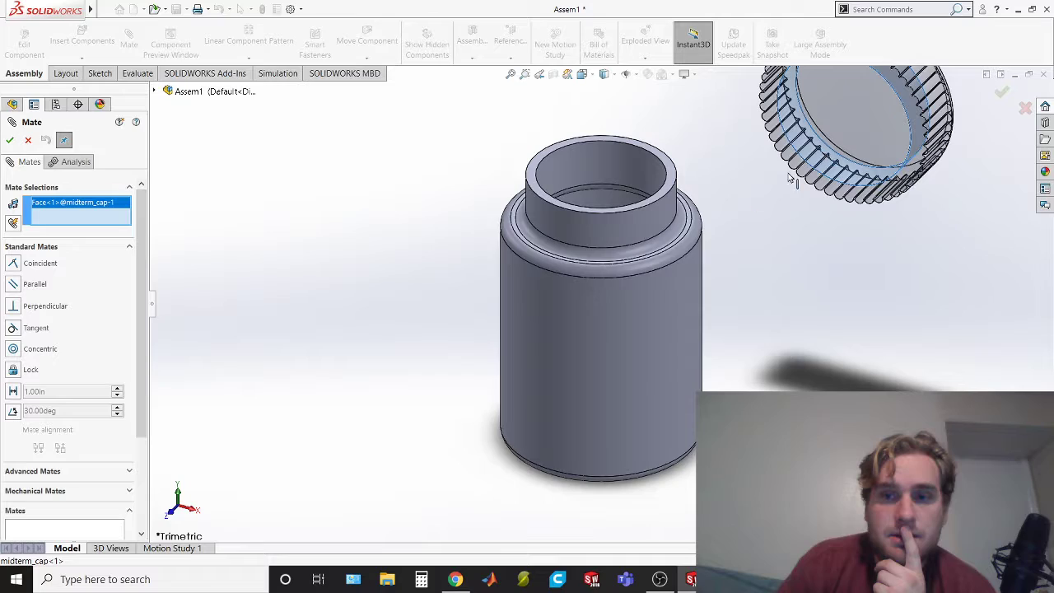
{"action": "middle_click_drag", "start_coordinate": [795, 217], "coordinate": [851, 251]}
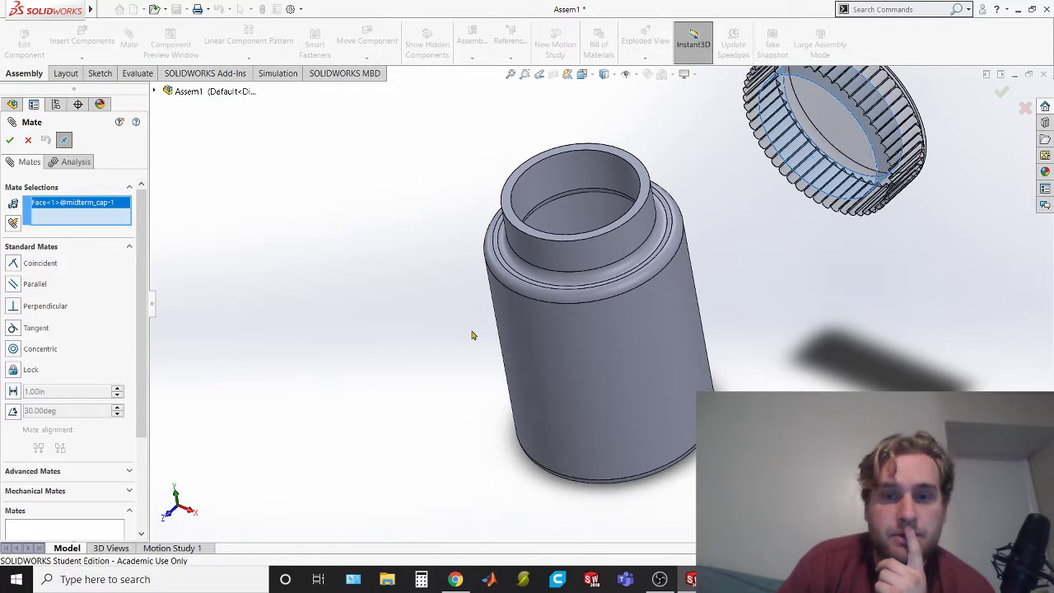
{"action": "left_click", "coordinate": [566, 258]}
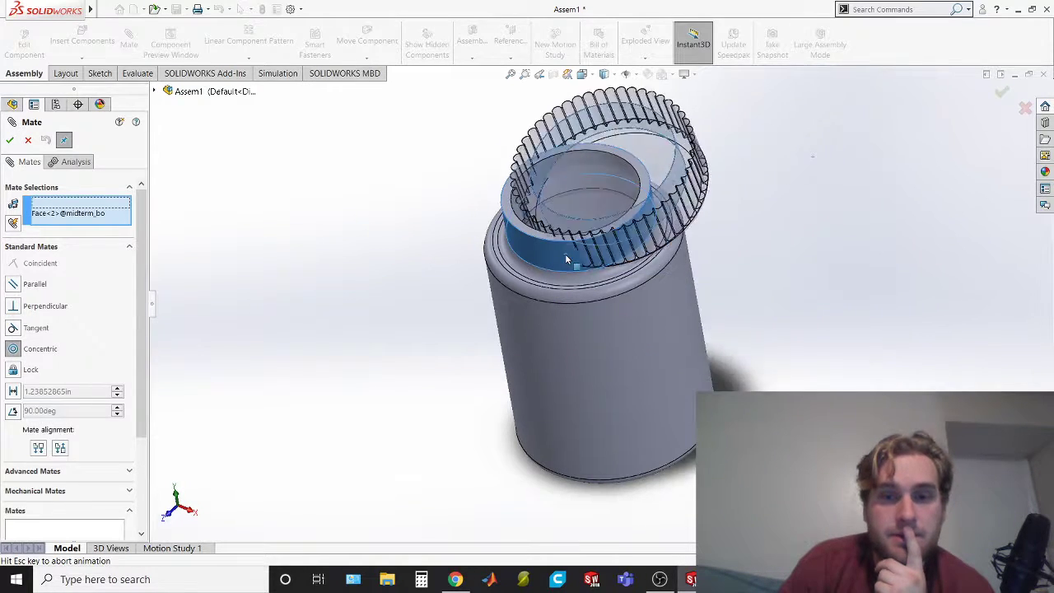
{"action": "middle_click_drag", "start_coordinate": [788, 376], "coordinate": [780, 237]}
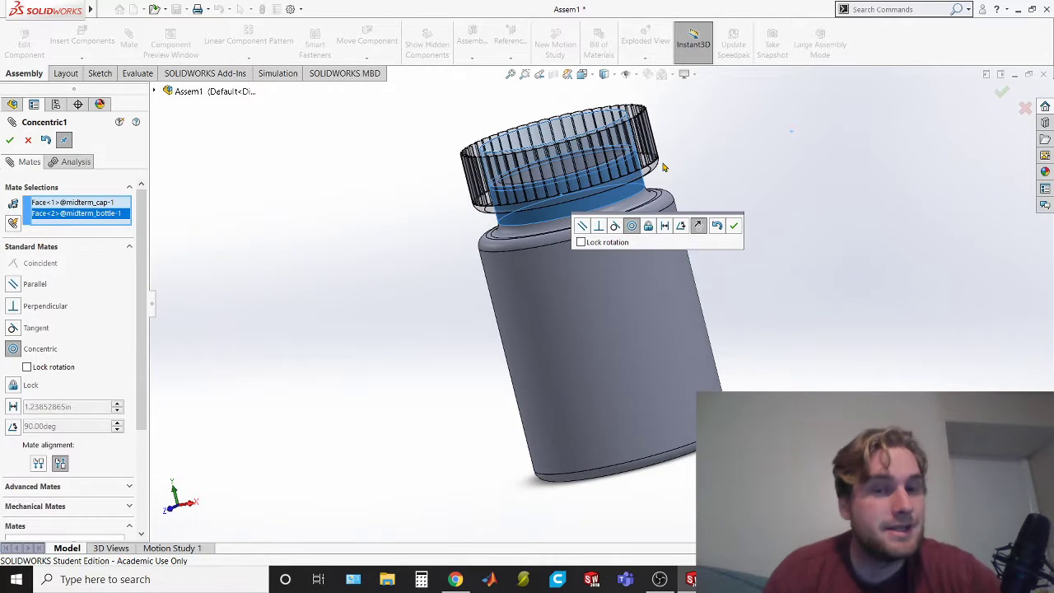
{"action": "middle_click_drag", "start_coordinate": [831, 219], "coordinate": [936, 150]}
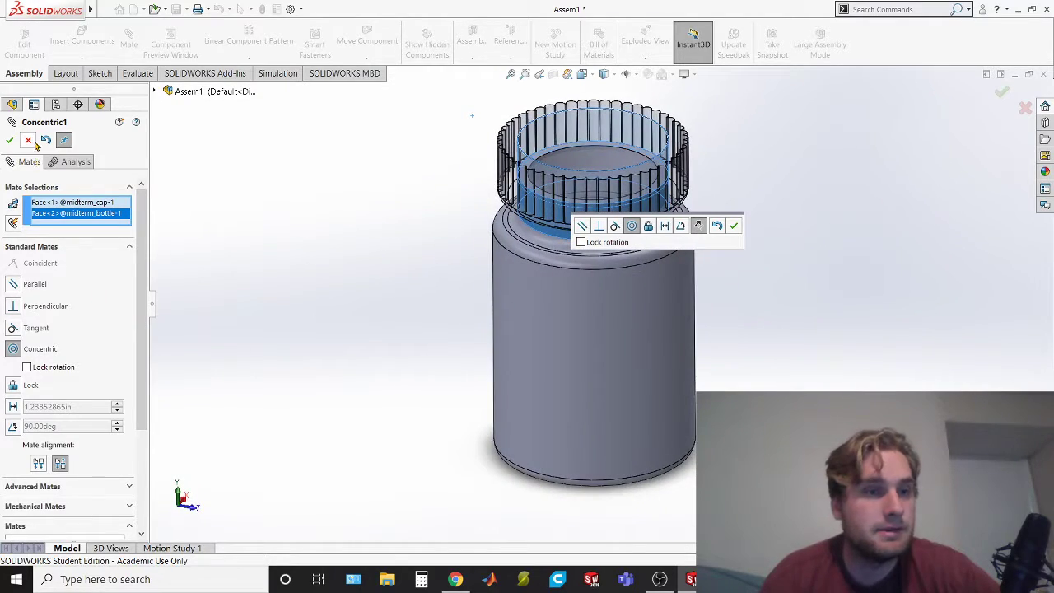
{"action": "left_click", "coordinate": [30, 141]}
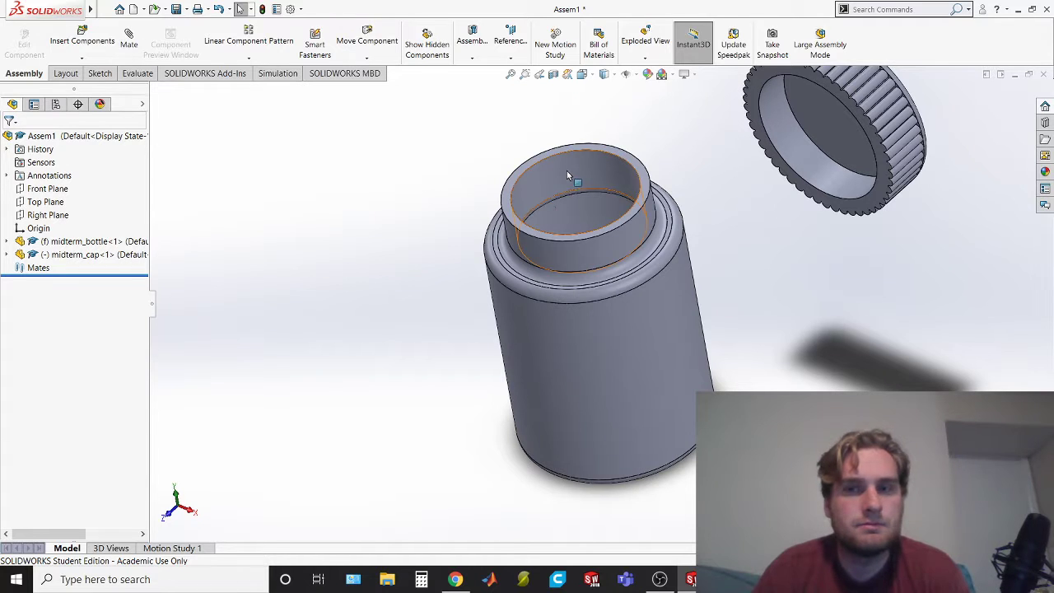
Reposition the unmated cap so that it sits directly above the bottle's opening
{"action": "middle_click_drag", "start_coordinate": [728, 312], "coordinate": [790, 299]}
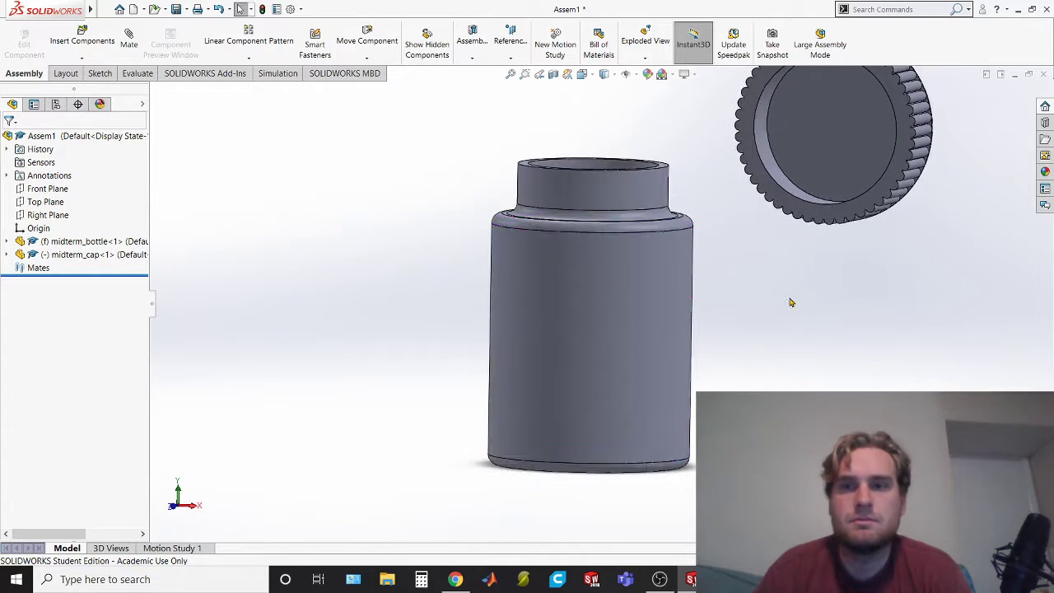
{"action": "left_click_drag", "start_coordinate": [913, 149], "coordinate": [764, 111]}
{"action": "middle_click_drag", "start_coordinate": [781, 306], "coordinate": [748, 358]}
{"action": "left_click", "coordinate": [728, 172]}
{"action": "left_click_drag", "start_coordinate": [731, 213], "coordinate": [688, 143]}
{"action": "middle_click_drag", "start_coordinate": [784, 365], "coordinate": [622, 255]}
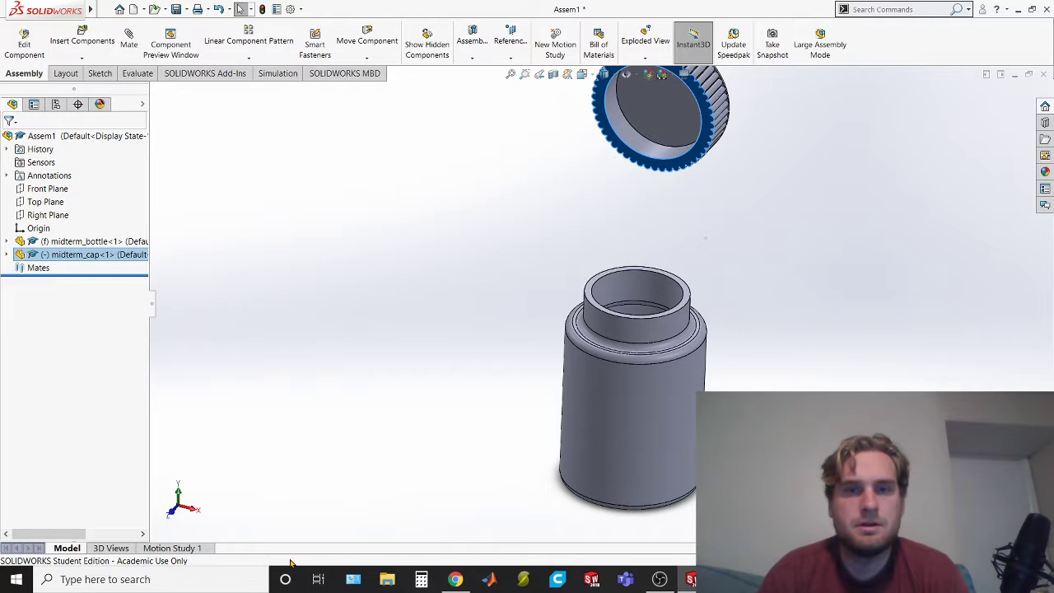
{"action": "left_click", "coordinate": [129, 41]}
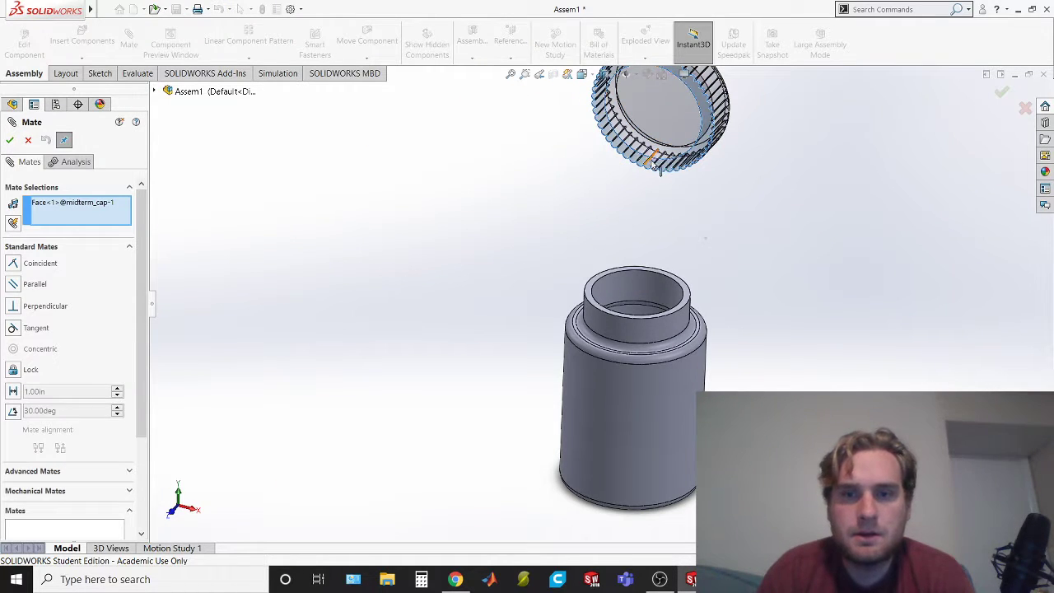
{"action": "middle_click_drag", "start_coordinate": [743, 237], "coordinate": [494, 214]}
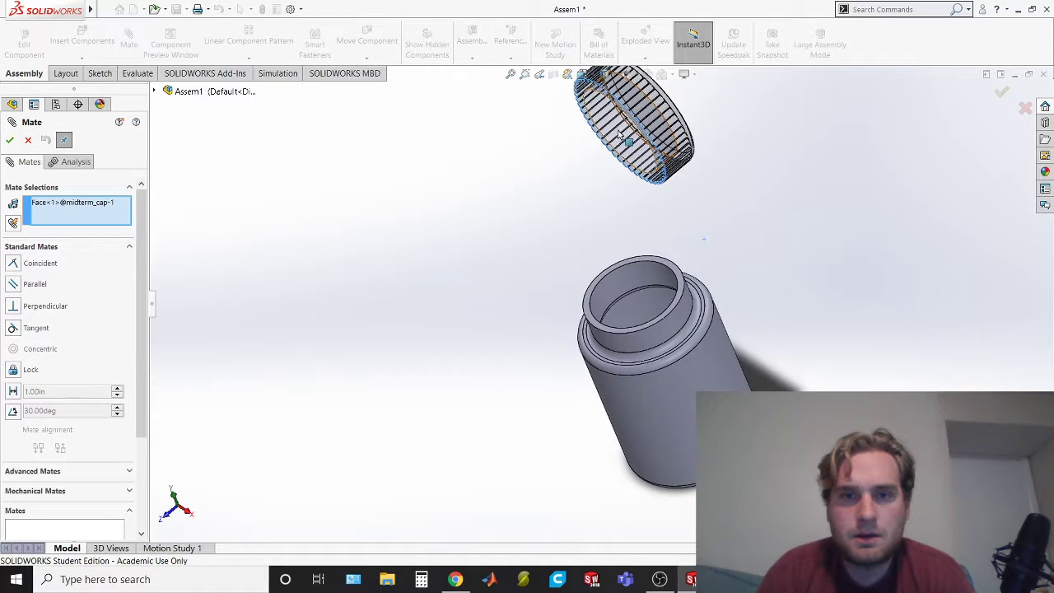
{"action": "left_click", "coordinate": [29, 140]}
{"action": "middle_click_drag", "start_coordinate": [743, 249], "coordinate": [790, 215]}
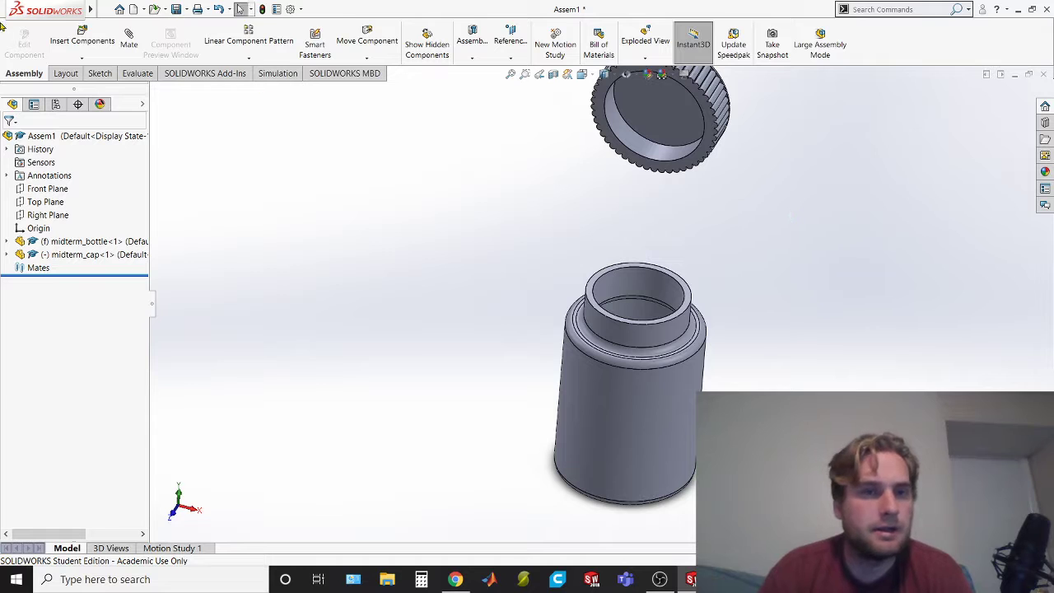
Add a concentric mate between the cap opening's inner circular edge and the inner edge of the bottle's mouth
{"action": "left_click", "coordinate": [129, 39]}
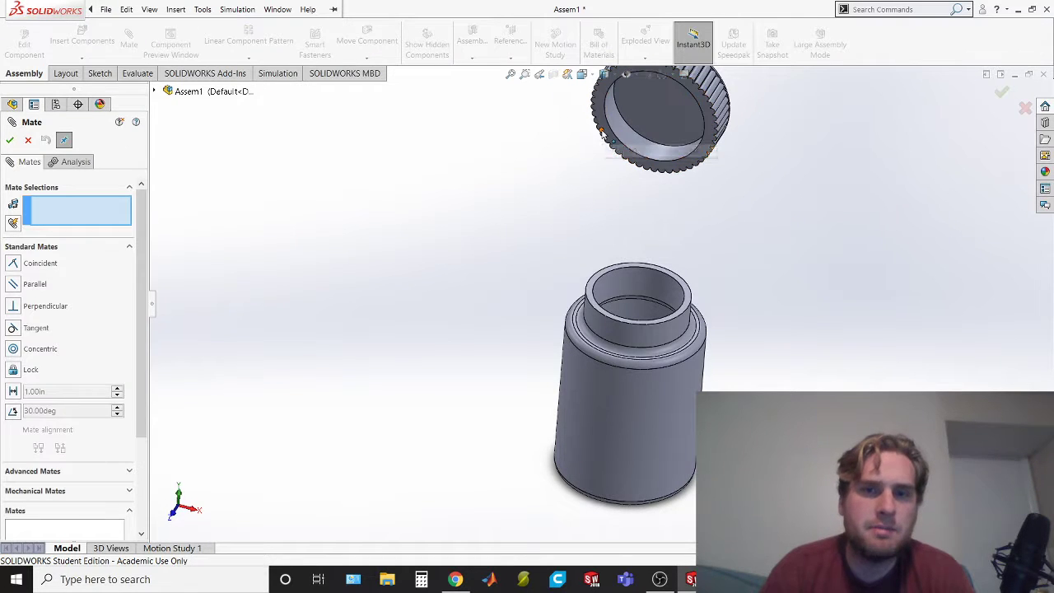
{"action": "middle_click_drag", "start_coordinate": [682, 184], "coordinate": [626, 156]}
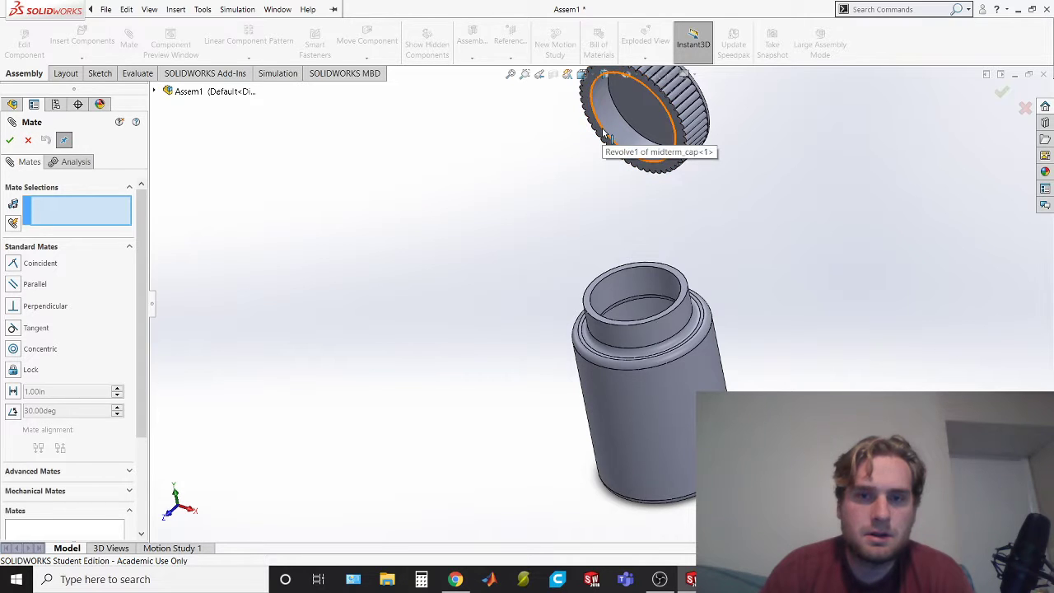
{"action": "left_click", "coordinate": [605, 134]}
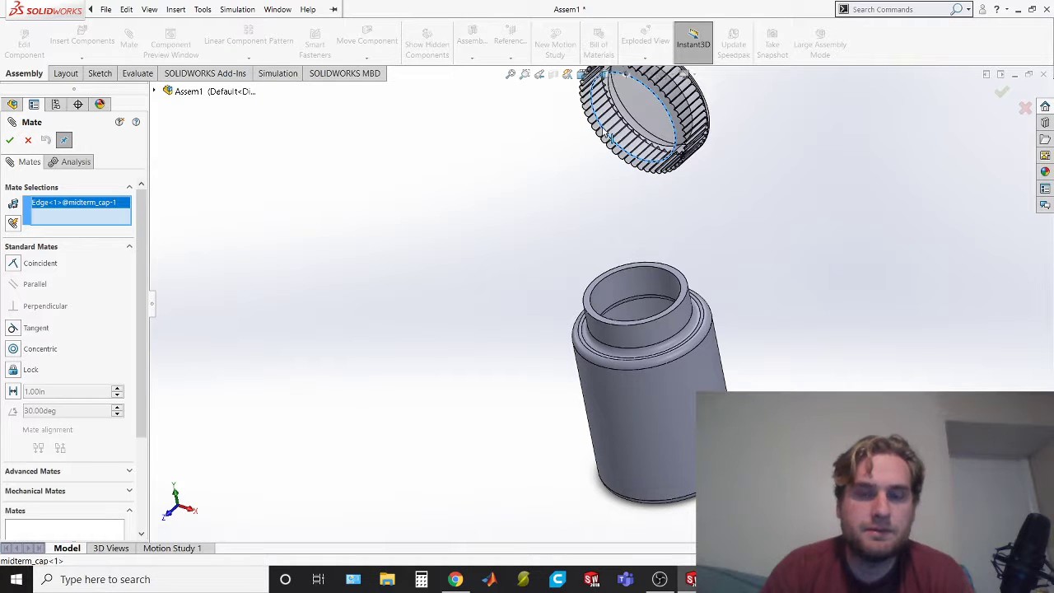
{"action": "left_click", "coordinate": [597, 284]}
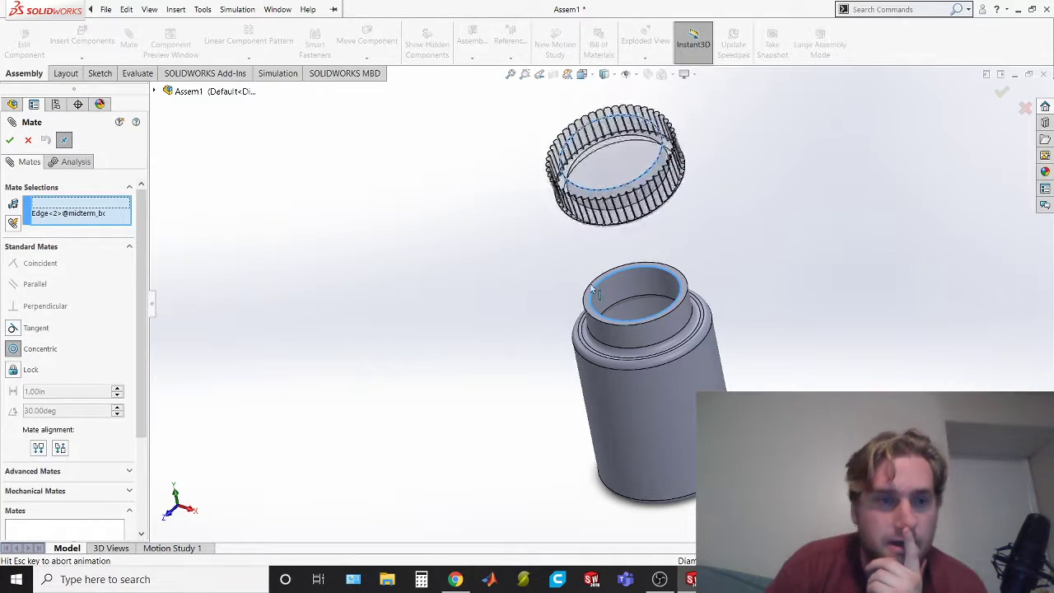
{"action": "middle_click_drag", "start_coordinate": [789, 274], "coordinate": [783, 176]}
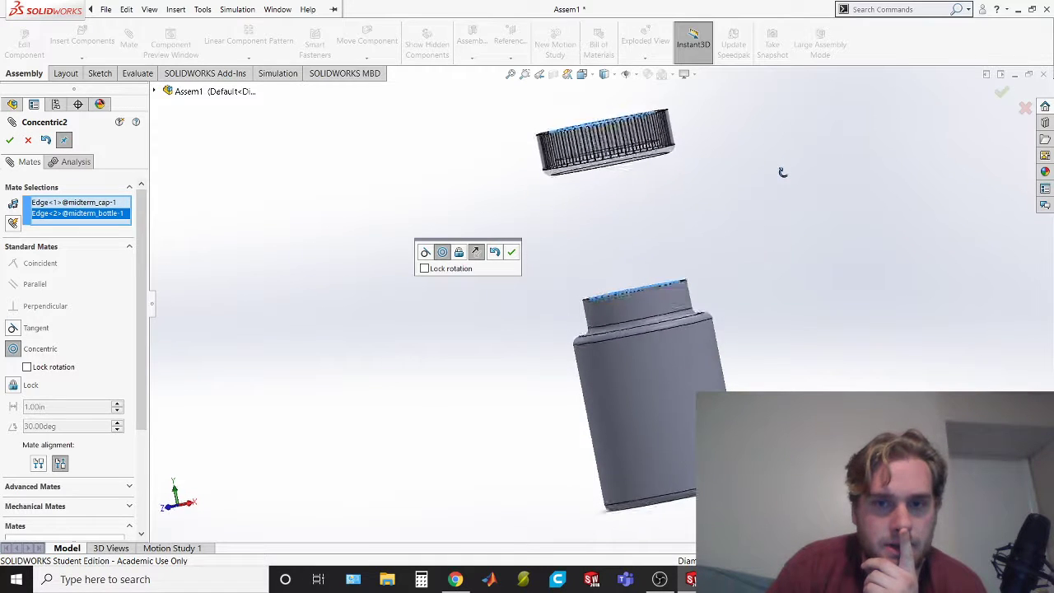
{"action": "left_click", "coordinate": [10, 140]}
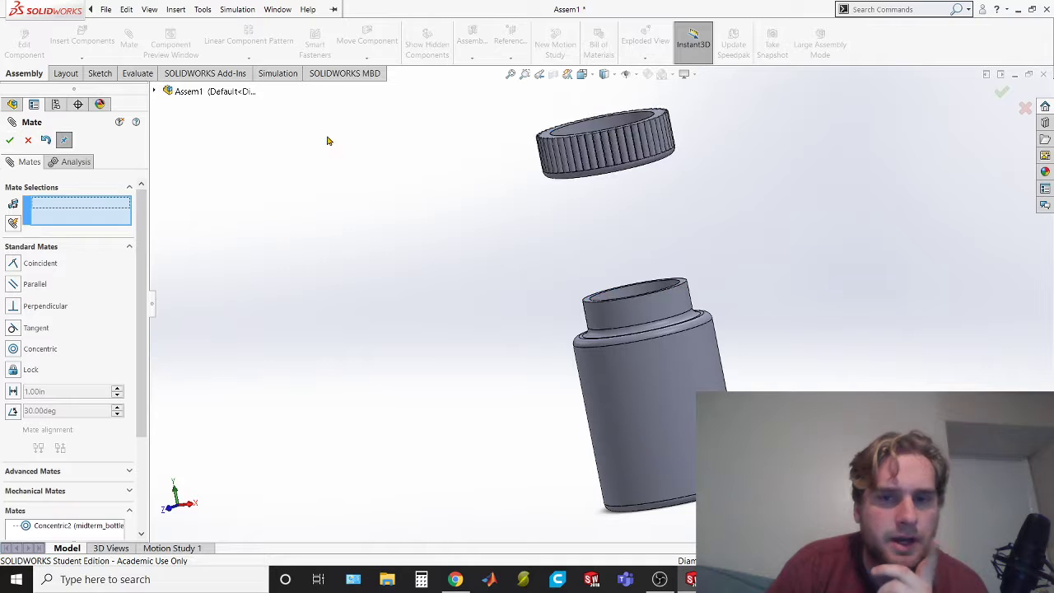
{"action": "left_click", "coordinate": [10, 140]}
Move the mated cap to test how it travels relative to the bottle, and clear the selection
{"action": "left_click_drag", "start_coordinate": [651, 148], "coordinate": [594, 158]}
{"action": "left_click", "coordinate": [622, 149]}
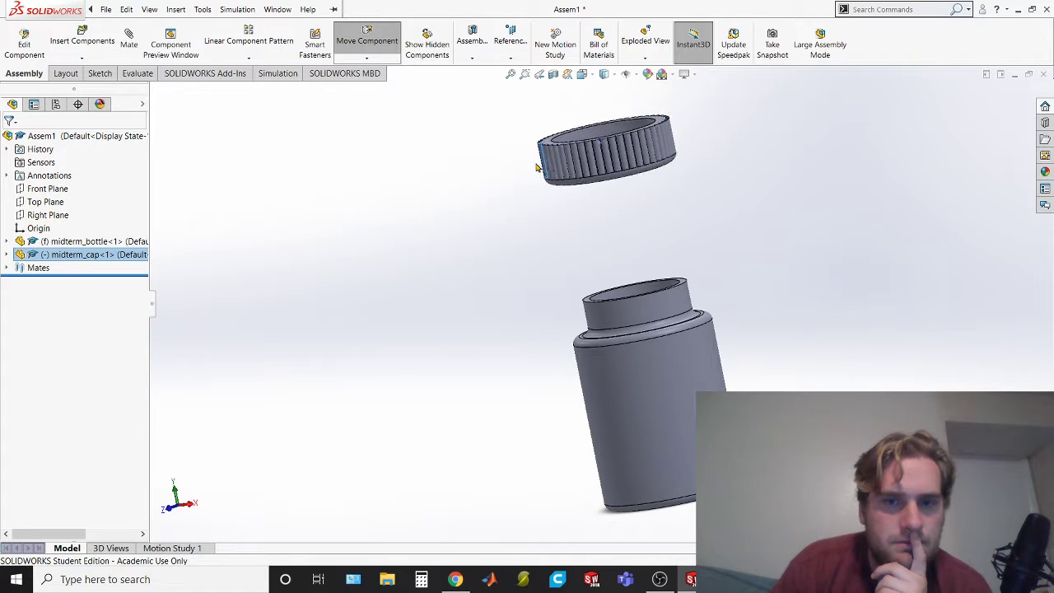
{"action": "key", "text": "Escape"}
{"action": "left_click", "coordinate": [715, 204]}
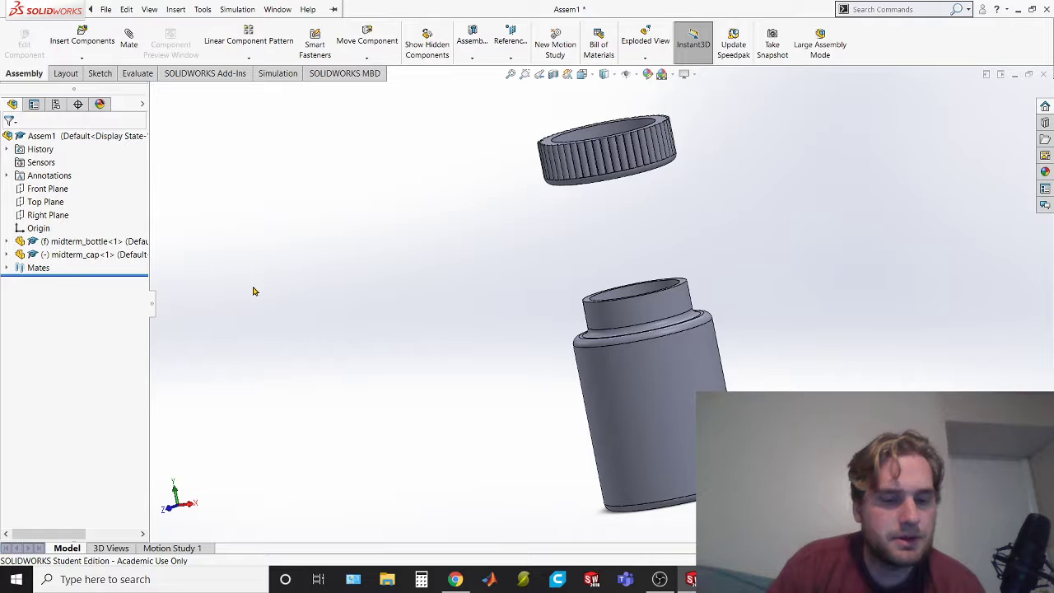
Undo the cap's movements, its concentric mate and its insertion, leaving only the bottle in the assembly
{"action": "key", "text": "ctrl+z"}
{"action": "key", "text": "ctrl+z"}
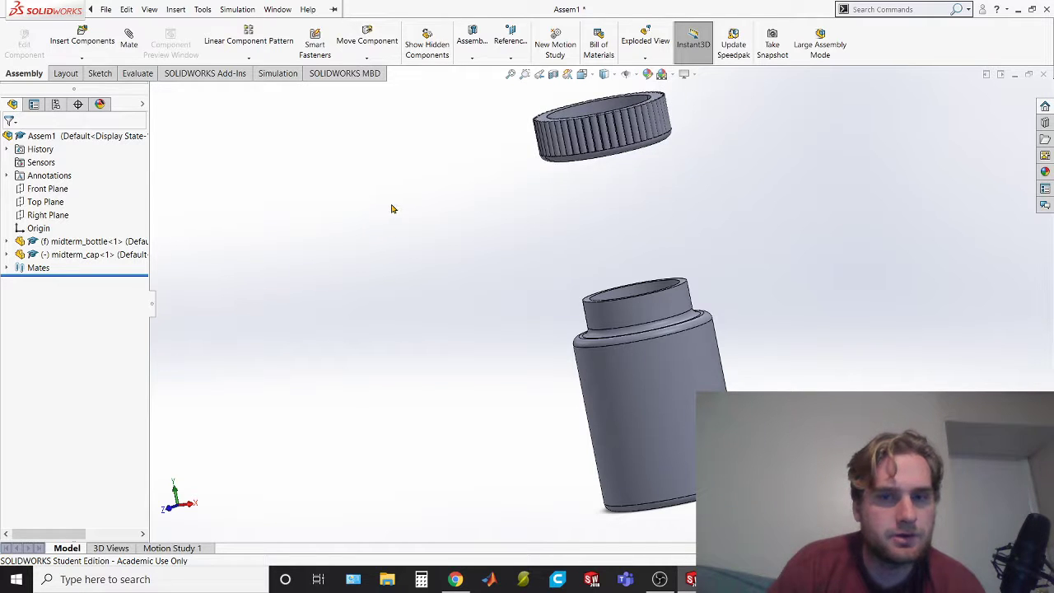
{"action": "key", "text": "ctrl+z"}
{"action": "key", "text": "ctrl+z"}
{"action": "key", "text": "ctrl+z"}
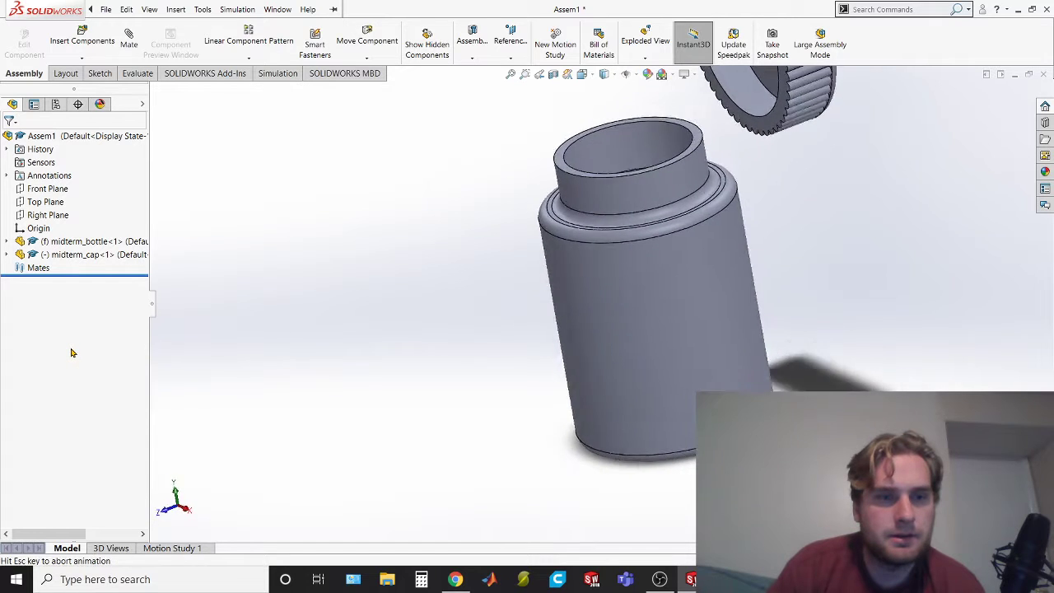
{"action": "key", "text": "ctrl+z"}
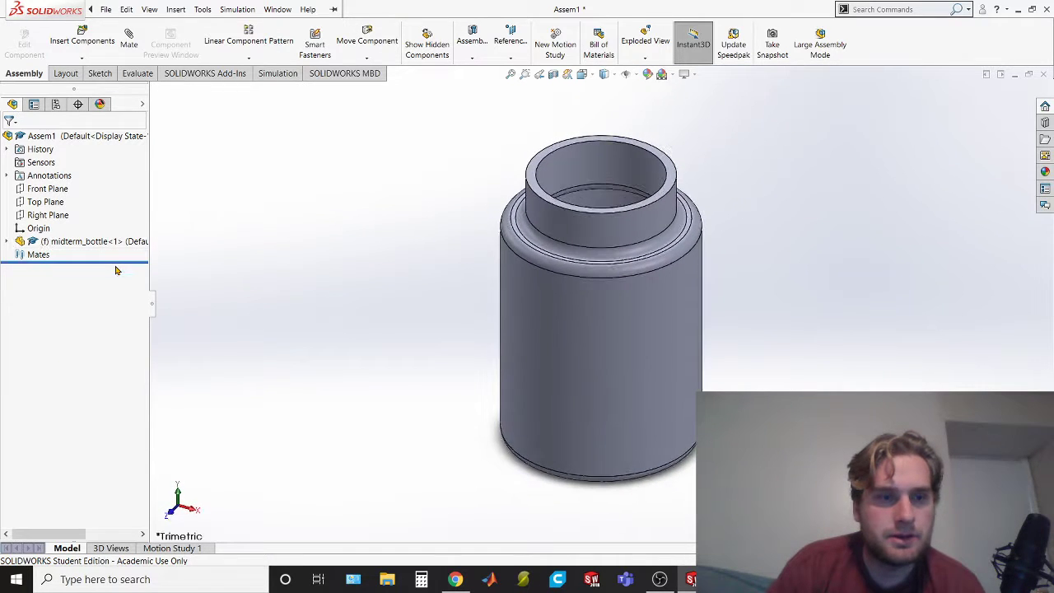
Insert the midterm_cap part into the assembly and place it loose beside the bottle's mouth
{"action": "left_click", "coordinate": [77, 39]}
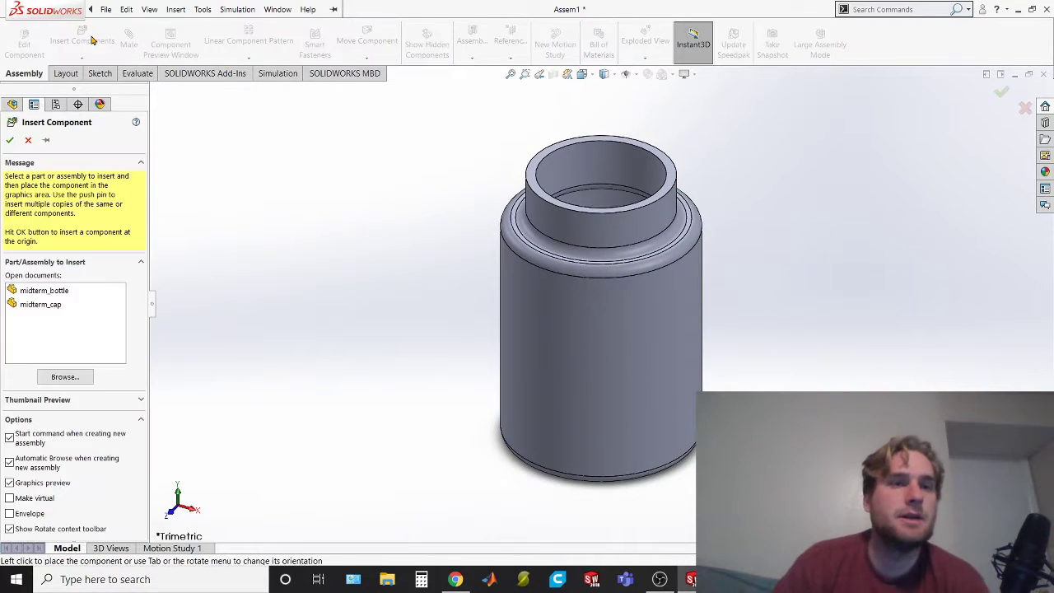
{"action": "left_click", "coordinate": [68, 305]}
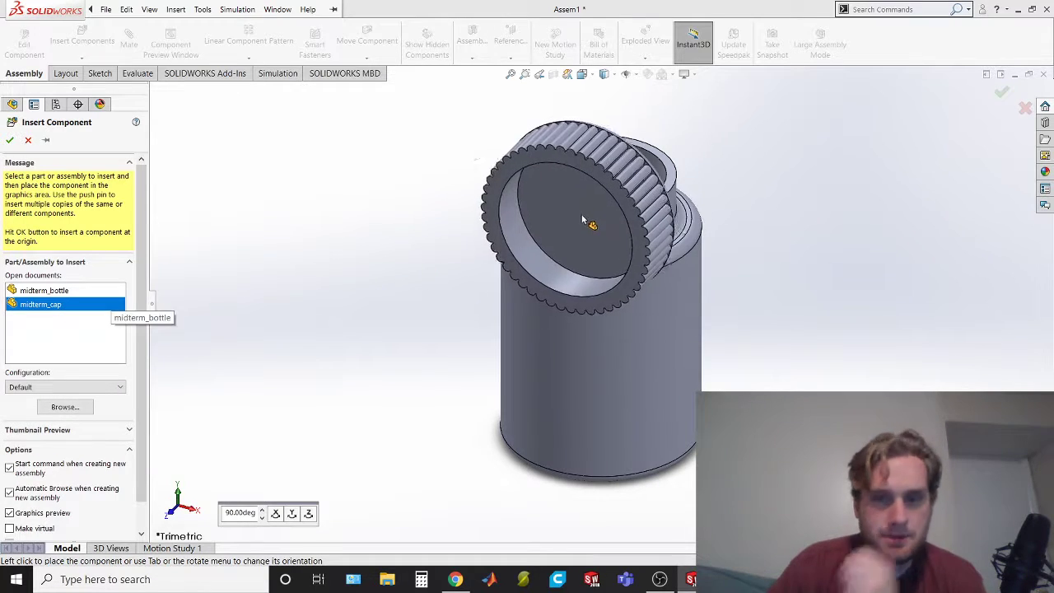
{"action": "middle_click_drag", "start_coordinate": [919, 155], "coordinate": [911, 103]}
{"action": "middle_click_drag", "start_coordinate": [619, 234], "coordinate": [640, 458]}
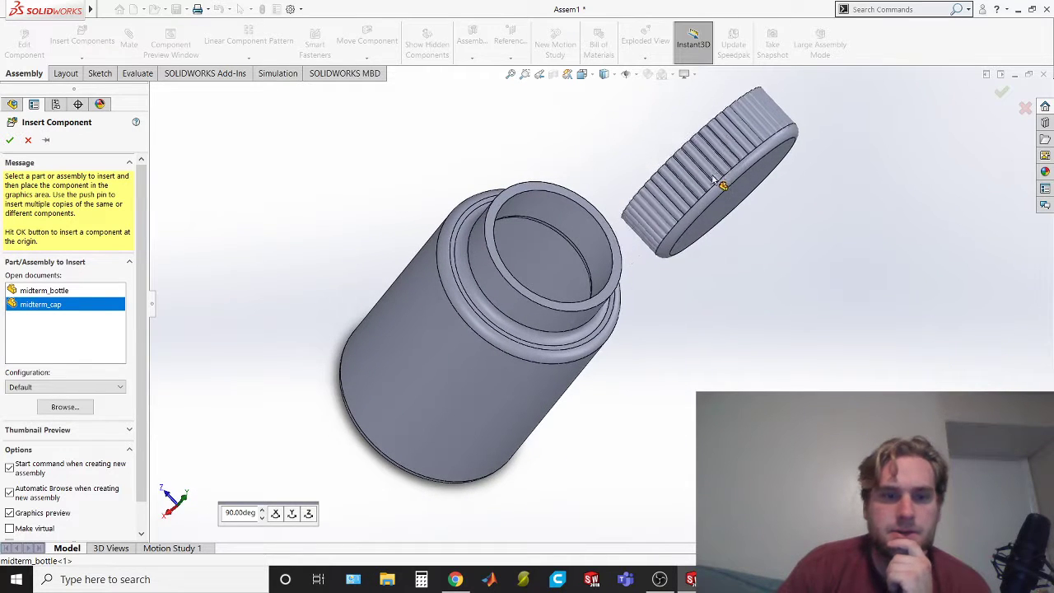
{"action": "left_click", "coordinate": [752, 160]}
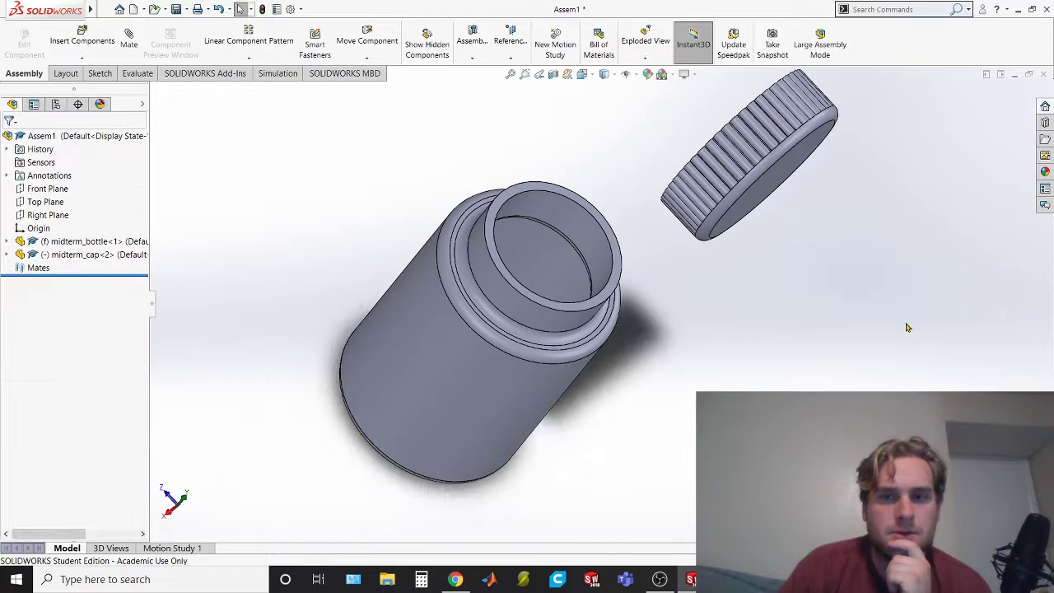
Move the loose cap across to the open space on the other side of the bottle's mouth
{"action": "right_click_drag", "start_coordinate": [871, 288], "coordinate": [624, 311]}
{"action": "middle_click_drag", "start_coordinate": [900, 346], "coordinate": [754, 202]}
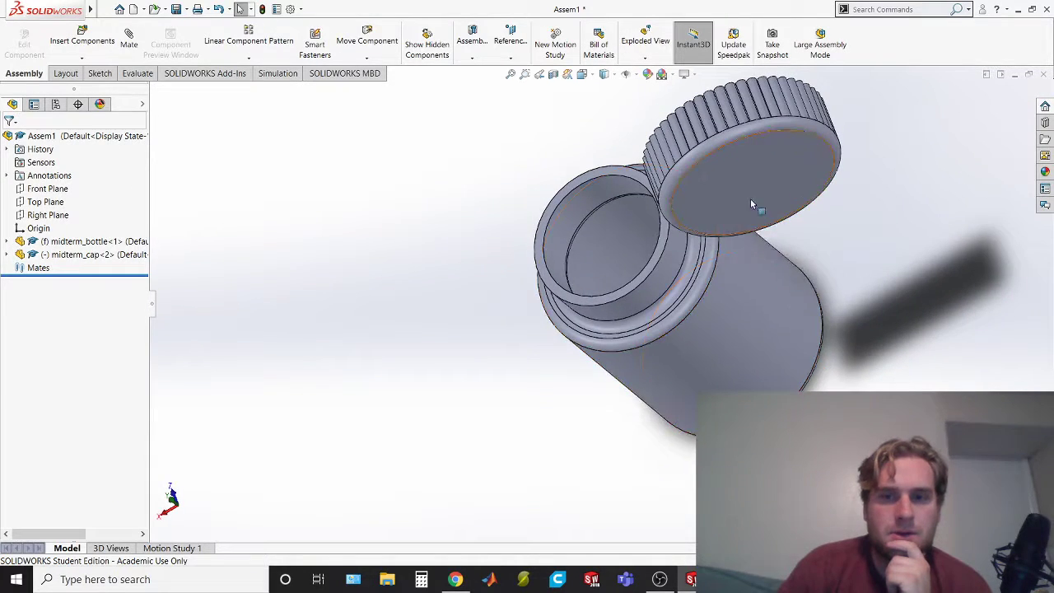
{"action": "left_click_drag", "start_coordinate": [725, 162], "coordinate": [759, 177]}
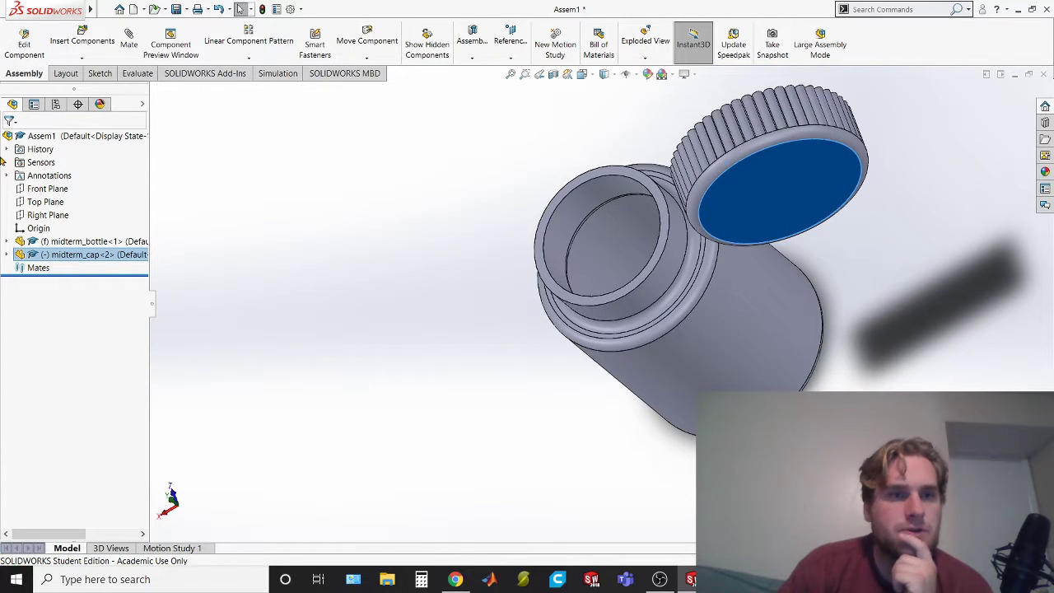
{"action": "left_click", "coordinate": [65, 74]}
{"action": "left_click", "coordinate": [24, 74]}
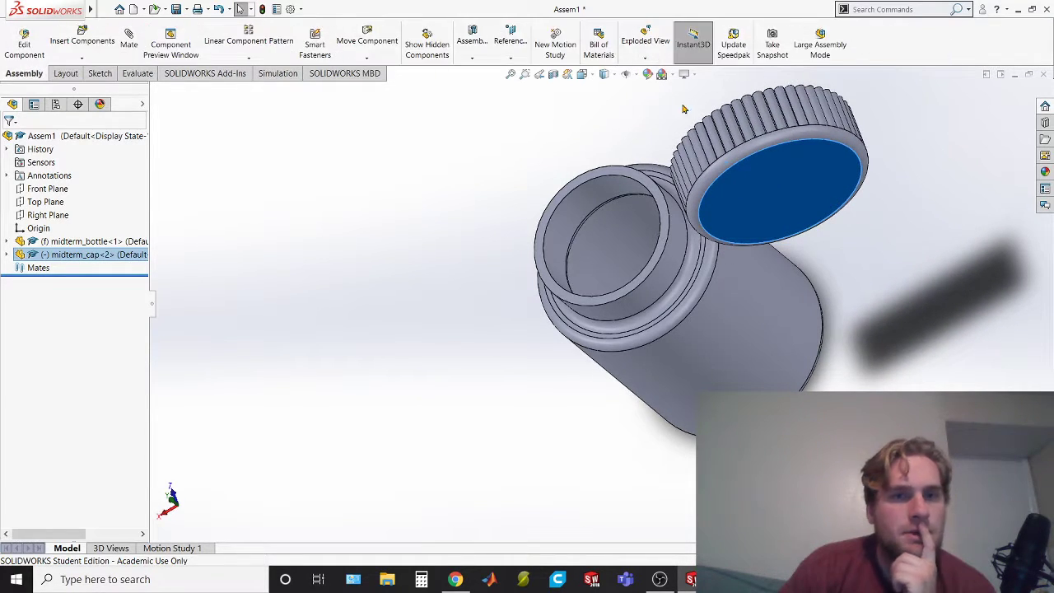
{"action": "right_click", "coordinate": [799, 169]}
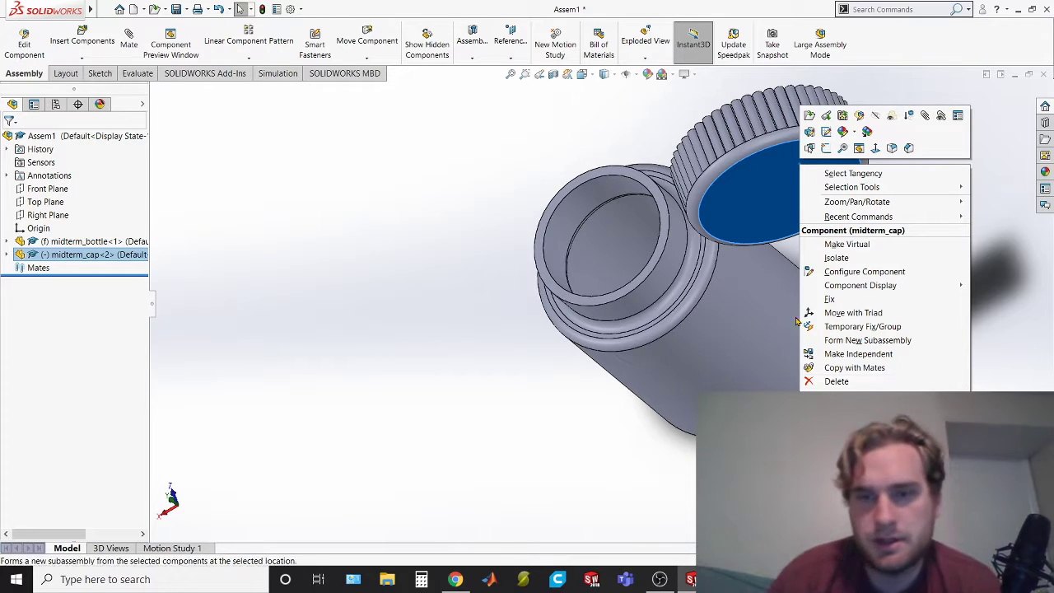
{"action": "left_click", "coordinate": [298, 357]}
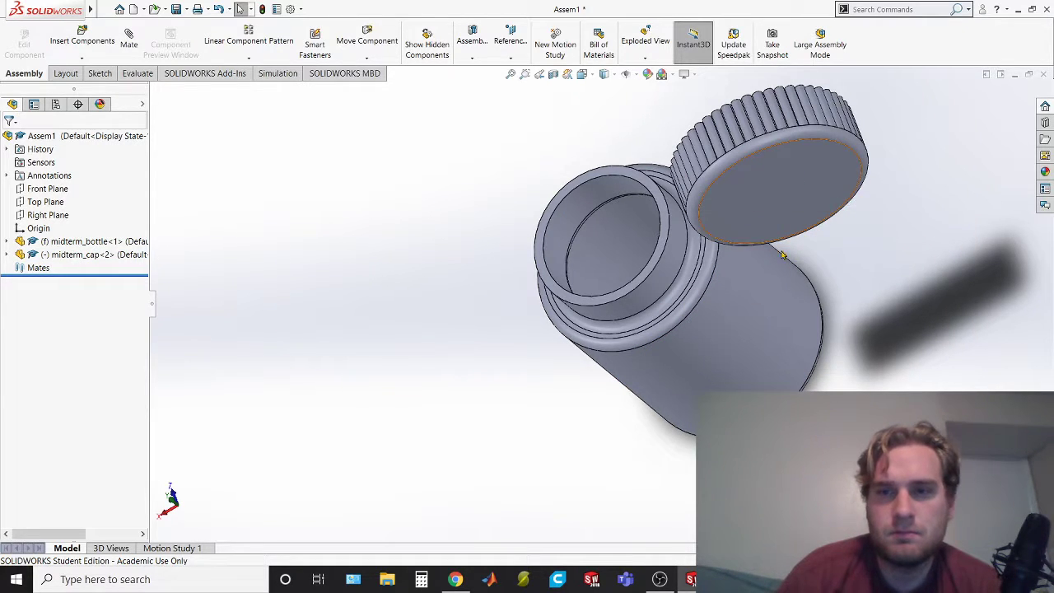
{"action": "left_click_drag", "start_coordinate": [755, 159], "coordinate": [318, 231]}
{"action": "left_click", "coordinate": [64, 73]}
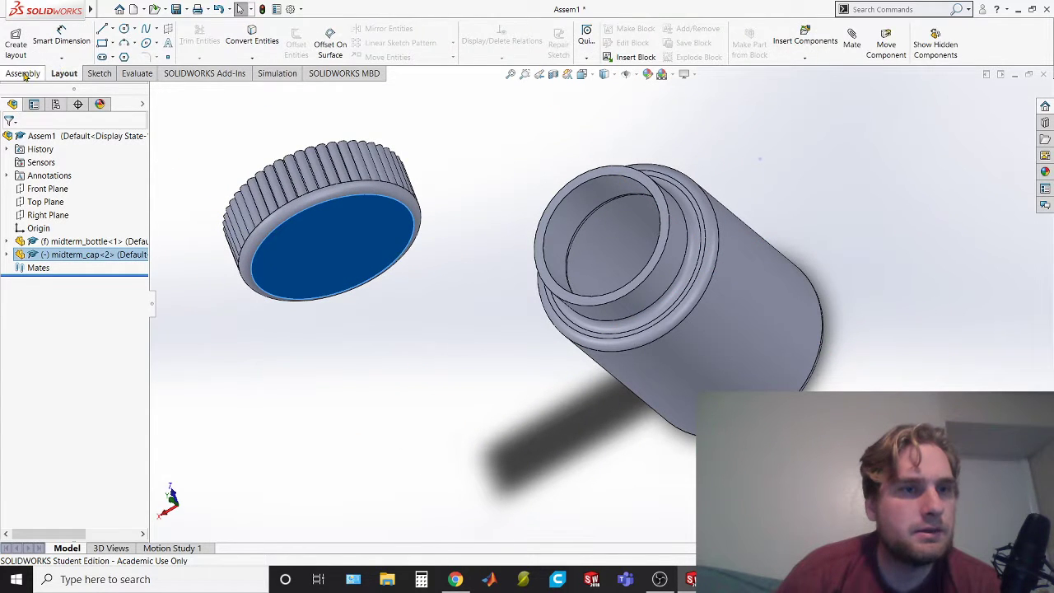
{"action": "left_click", "coordinate": [23, 74]}
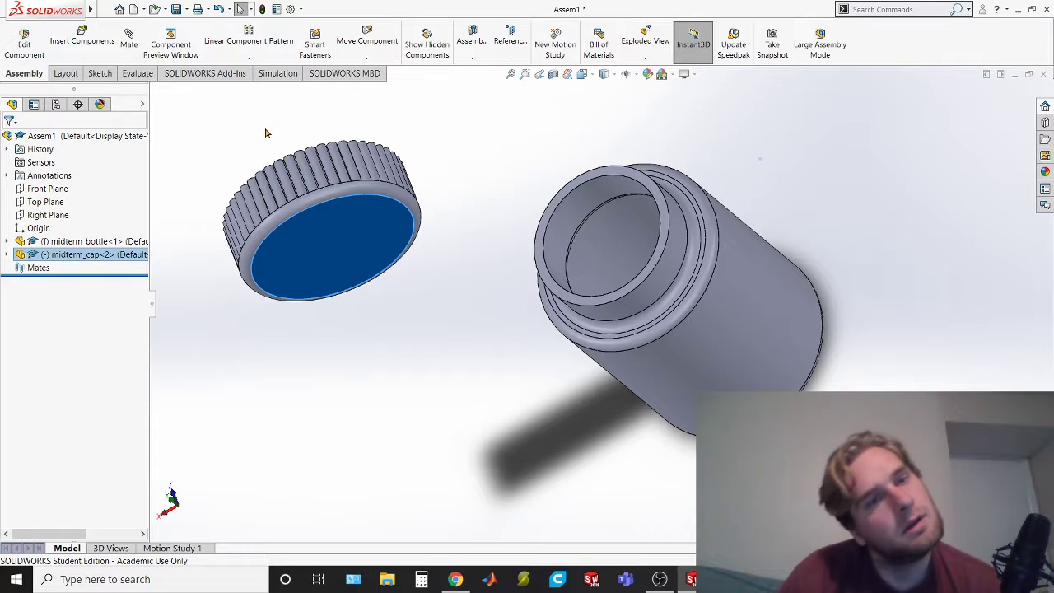
Rotate the cap freely with Rotate Component so that its opening turns towards the bottle
{"action": "left_click", "coordinate": [368, 58]}
{"action": "left_click", "coordinate": [380, 86]}
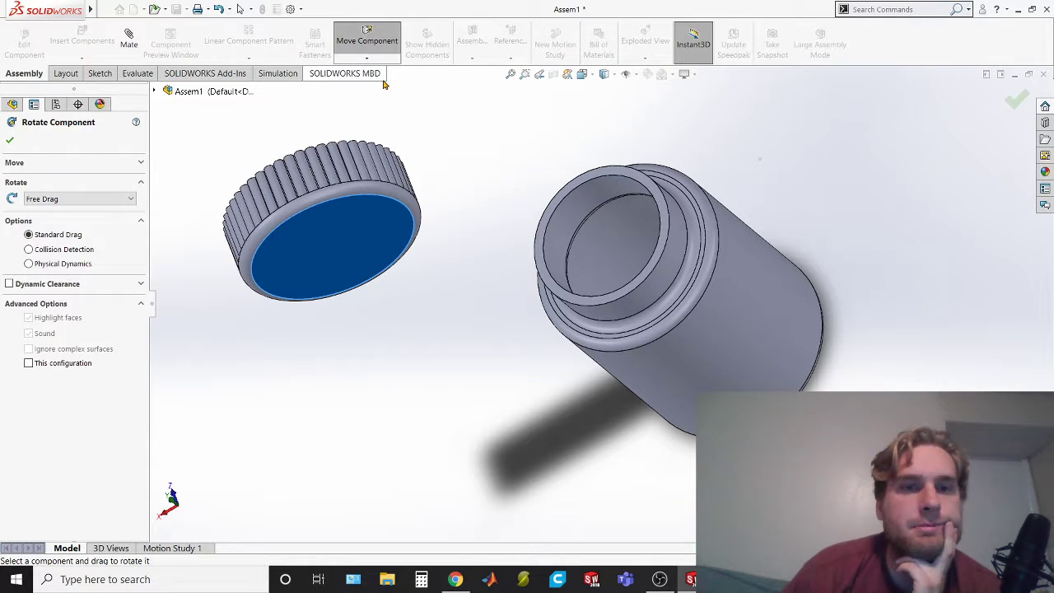
{"action": "left_click_drag", "start_coordinate": [300, 220], "coordinate": [317, 155]}
{"action": "left_click", "coordinate": [368, 60]}
{"action": "left_click", "coordinate": [385, 74]}
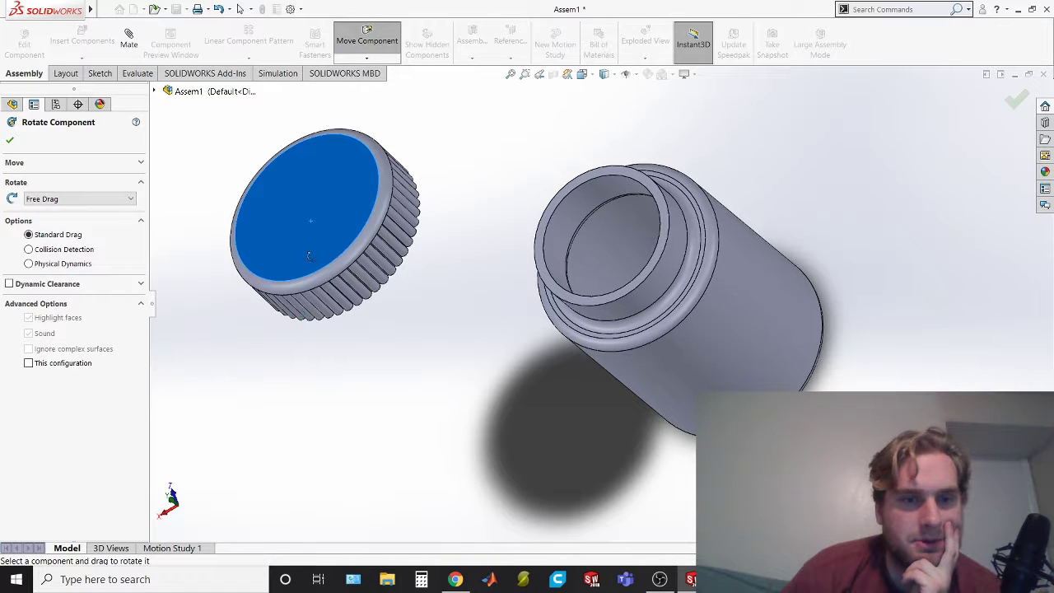
Bring the rotated cap close to the bottle's mouth with Move Component and accept the move
{"action": "left_click", "coordinate": [368, 43]}
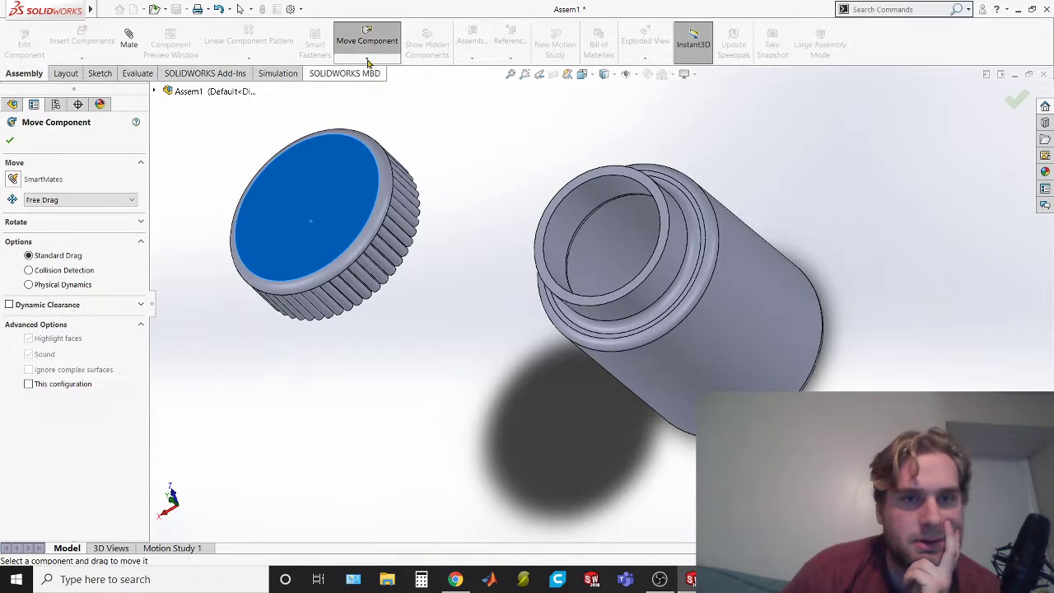
{"action": "left_click_drag", "start_coordinate": [342, 206], "coordinate": [486, 161]}
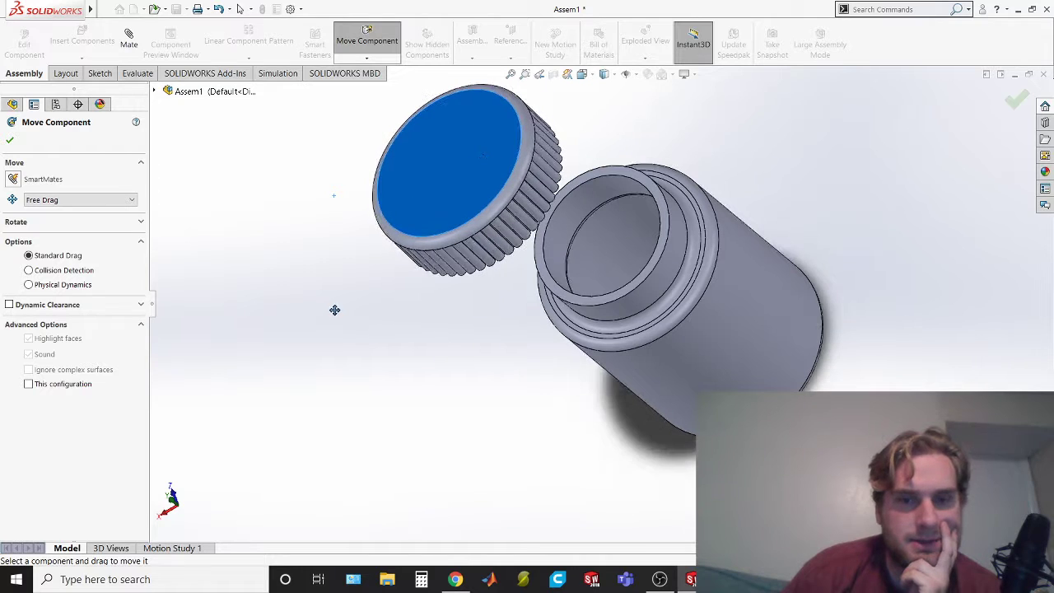
{"action": "left_click", "coordinate": [10, 142]}
{"action": "middle_click_drag", "start_coordinate": [424, 401], "coordinate": [285, 291]}
{"action": "middle_click_drag", "start_coordinate": [427, 390], "coordinate": [459, 442]}
{"action": "left_click", "coordinate": [102, 10]}
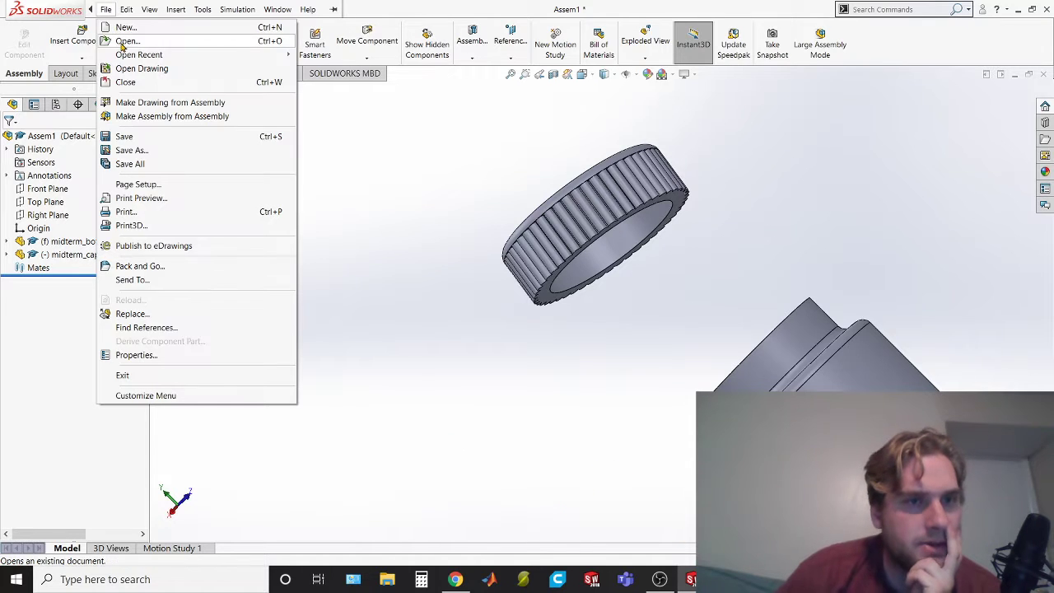
{"action": "left_click", "coordinate": [497, 193]}
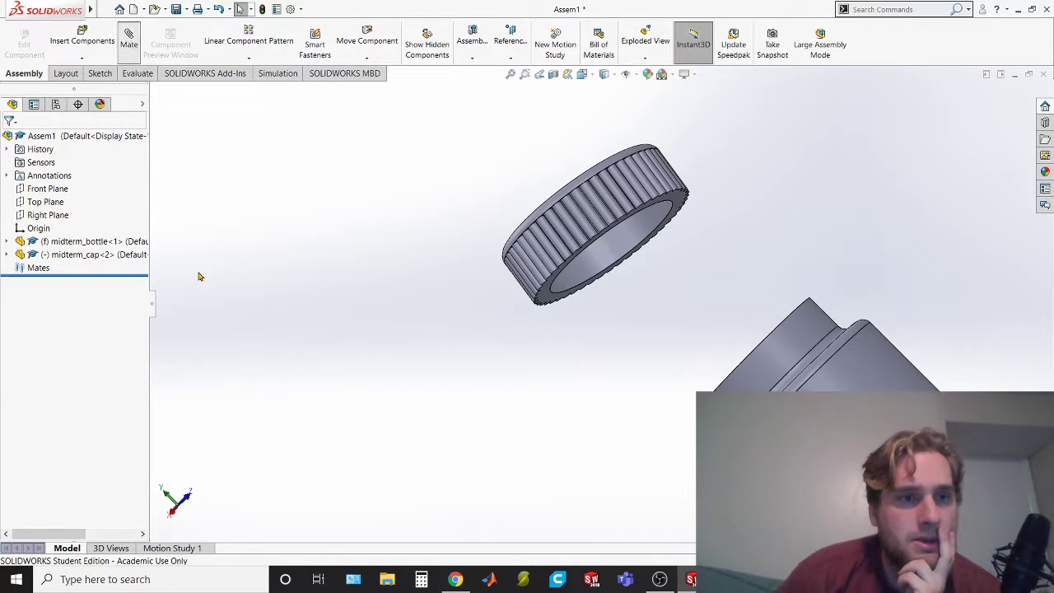
Add a concentric mate between the cap's inner cylindrical face and the outer cylindrical face of the bottle's neck
{"action": "middle_click_drag", "start_coordinate": [638, 335], "coordinate": [581, 326]}
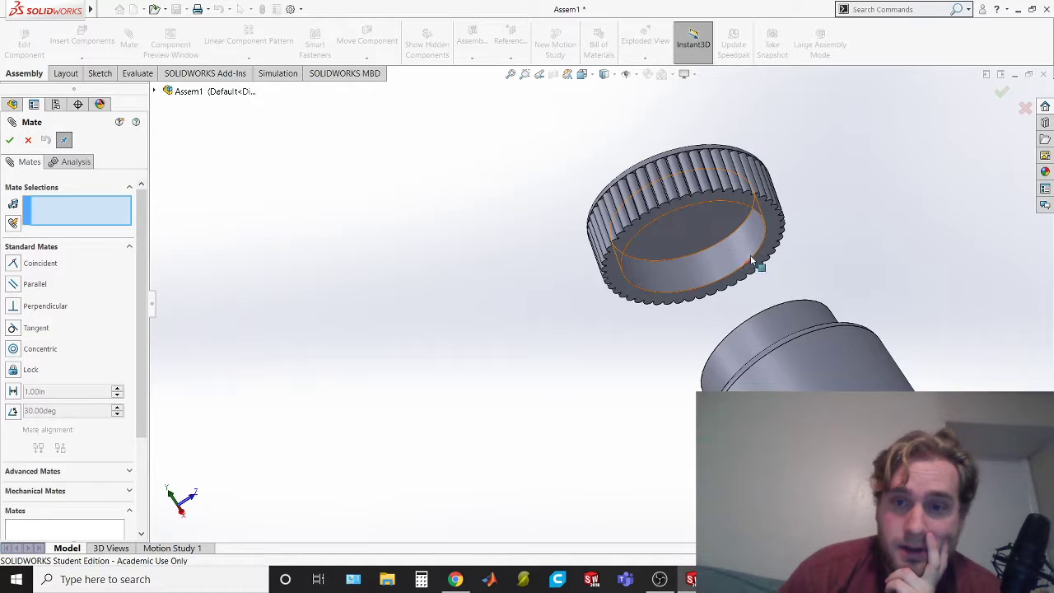
{"action": "left_click", "coordinate": [729, 249]}
{"action": "middle_click_drag", "start_coordinate": [788, 259], "coordinate": [771, 368]}
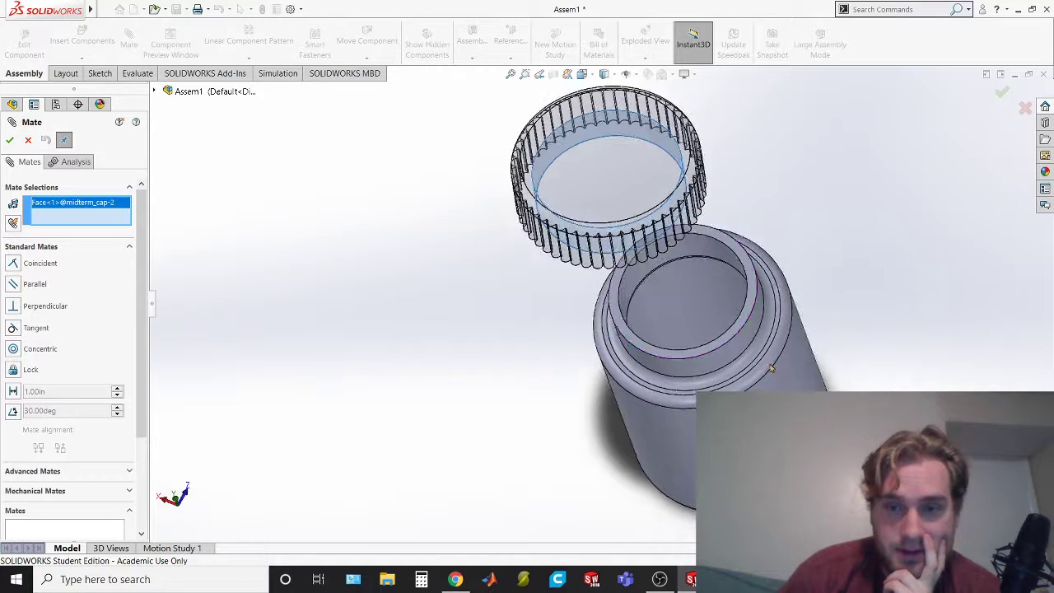
{"action": "left_click", "coordinate": [636, 360]}
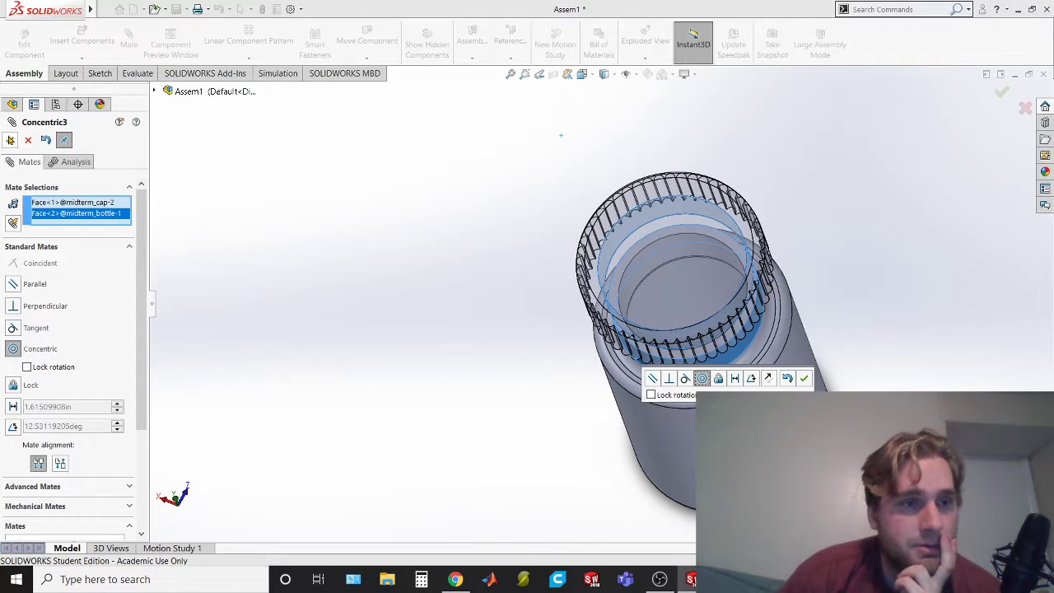
{"action": "left_click", "coordinate": [10, 140]}
{"action": "scroll", "coordinate": [864, 498], "scroll_direction": "down", "scroll_amount": 1}
{"action": "middle_click_drag", "start_coordinate": [864, 498], "coordinate": [763, 368]}
{"action": "left_click", "coordinate": [11, 139]}
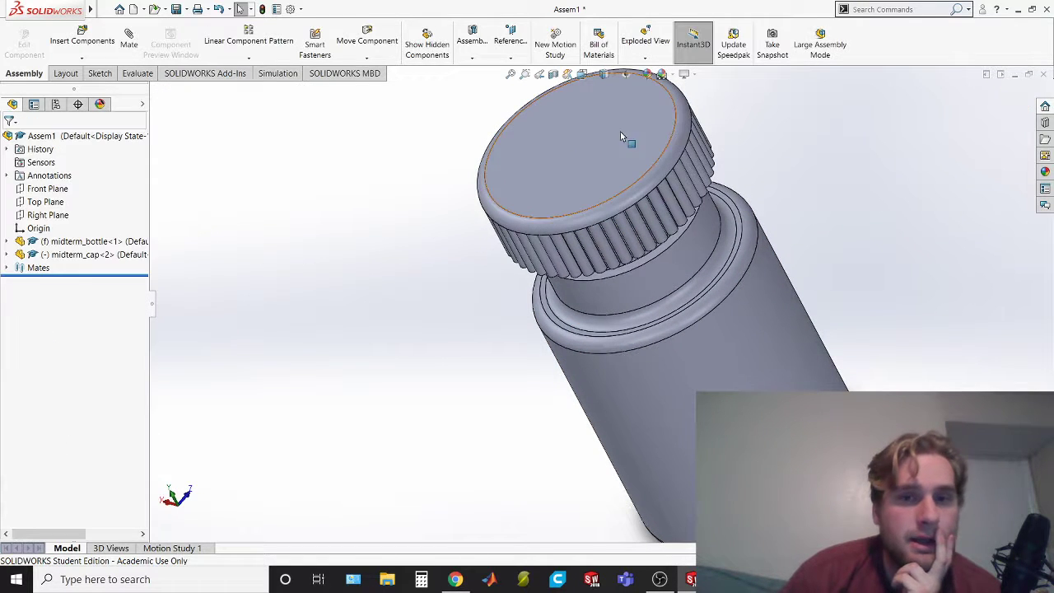
Slide the concentric cap away from the bottle along their shared axis to expose the cap's underside and the bottle's mouth
{"action": "left_click_drag", "start_coordinate": [609, 233], "coordinate": [425, 106]}
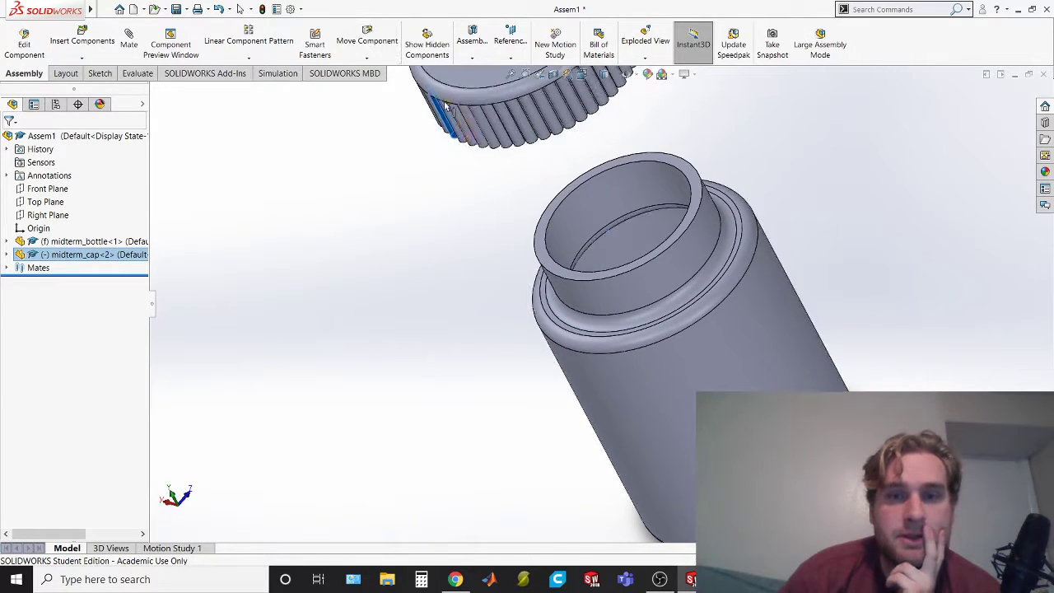
{"action": "middle_click_drag", "start_coordinate": [848, 415], "coordinate": [797, 347]}
{"action": "scroll", "coordinate": [755, 342], "scroll_direction": "up", "scroll_amount": 3}
{"action": "scroll", "coordinate": [461, 234], "scroll_direction": "down", "scroll_amount": 6}
{"action": "middle_click_drag", "start_coordinate": [1015, 345], "coordinate": [787, 341]}
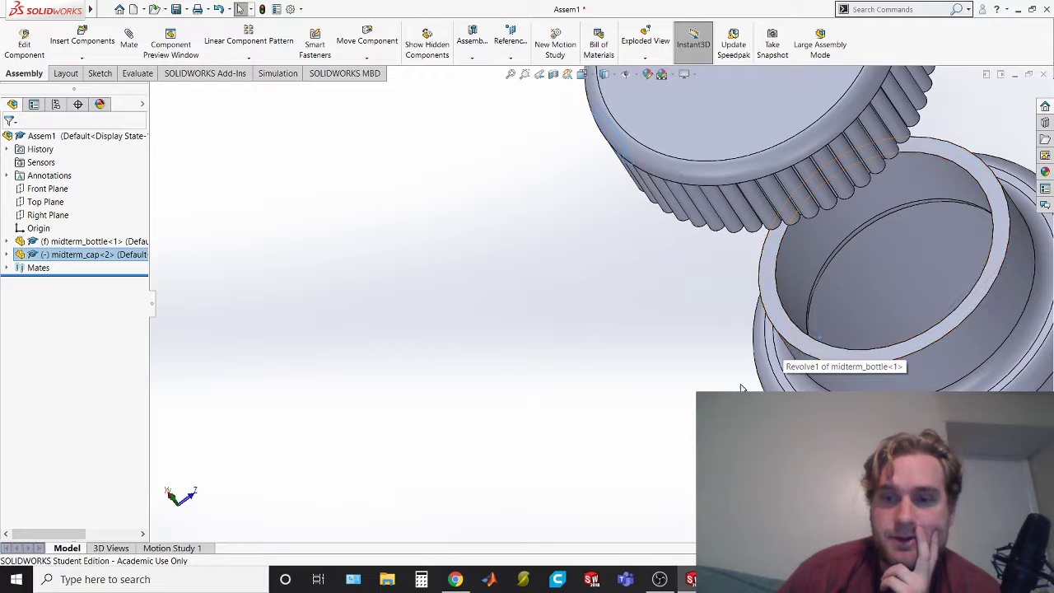
{"action": "middle_click_drag", "start_coordinate": [600, 431], "coordinate": [610, 268]}
{"action": "scroll", "coordinate": [613, 273], "scroll_direction": "up", "scroll_amount": 3}
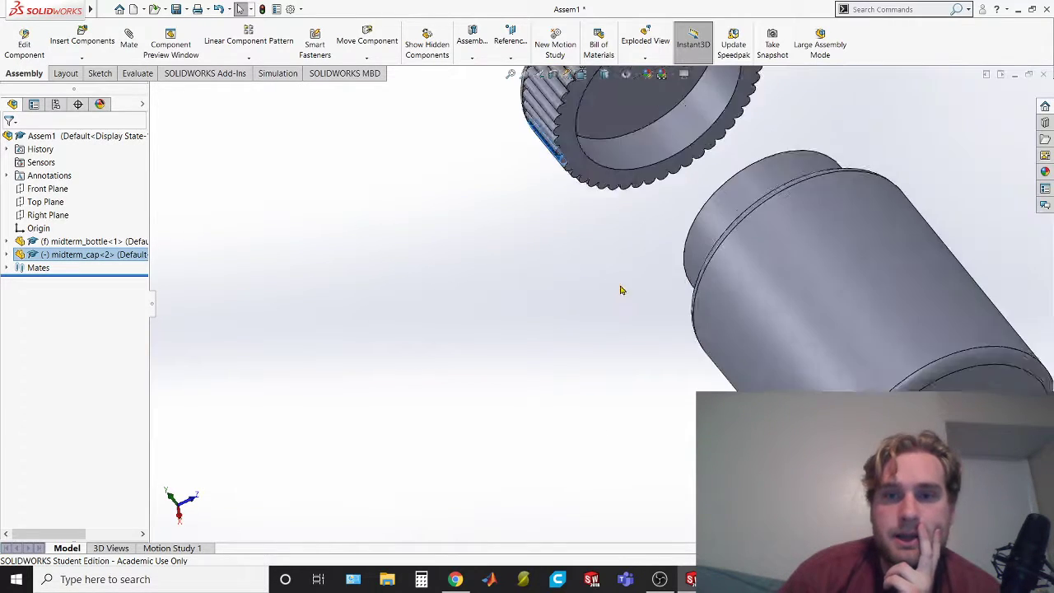
{"action": "middle_click_drag", "start_coordinate": [654, 99], "coordinate": [617, 233], "text": "ctrl"}
{"action": "scroll", "coordinate": [602, 211], "scroll_direction": "down", "scroll_amount": 3}
{"action": "scroll", "coordinate": [597, 247], "scroll_direction": "down", "scroll_amount": 1}
{"action": "middle_click_drag", "start_coordinate": [653, 342], "coordinate": [497, 226]}
{"action": "middle_click_drag", "start_coordinate": [272, 329], "coordinate": [298, 428]}
{"action": "scroll", "coordinate": [298, 428], "scroll_direction": "up", "scroll_amount": 4}
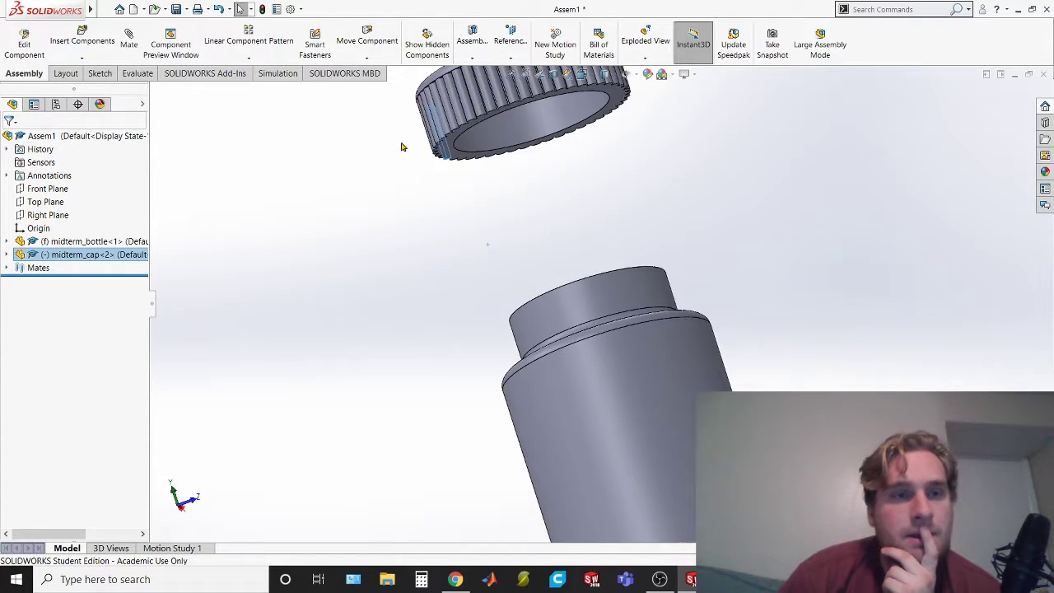
{"action": "scroll", "coordinate": [370, 111], "scroll_direction": "down", "scroll_amount": 2}
{"action": "left_click", "coordinate": [128, 40]}
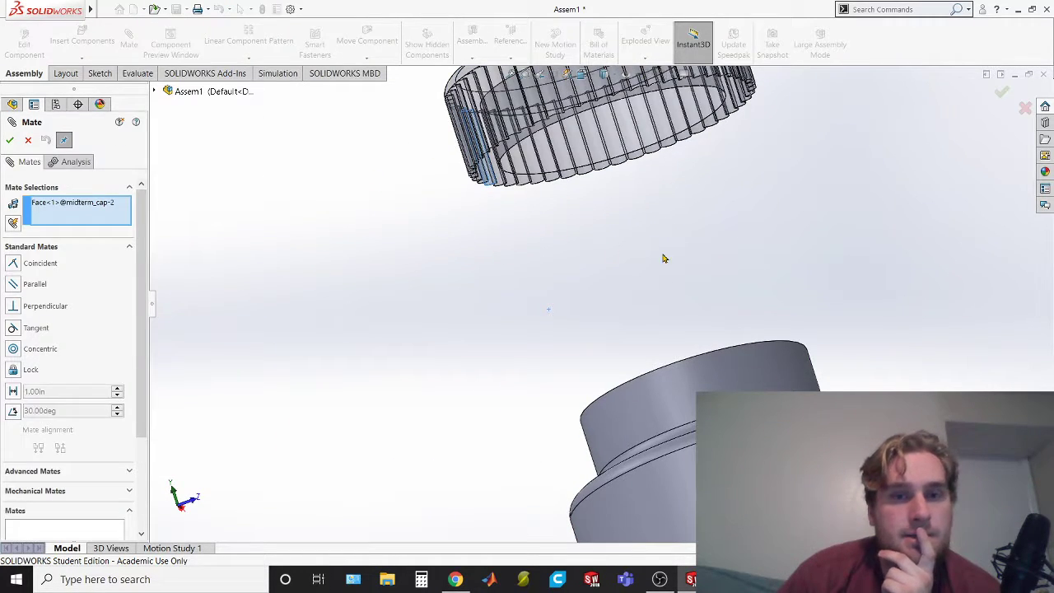
{"action": "middle_click_drag", "start_coordinate": [713, 293], "coordinate": [338, 249]}
{"action": "left_click", "coordinate": [28, 140]}
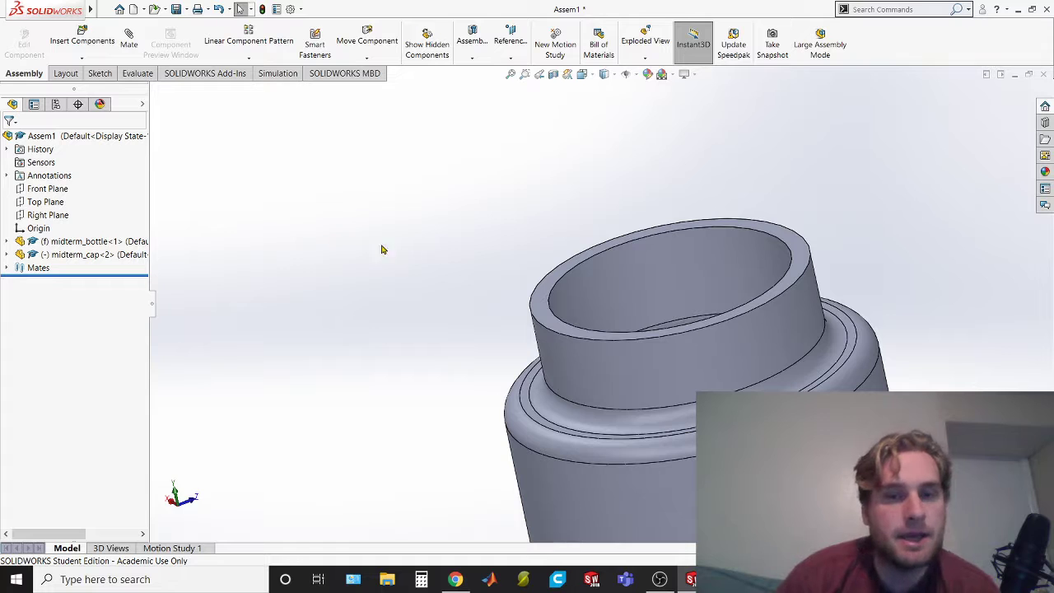
Add a coincident mate between the top rim face of the bottle's mouth and the flat inner face of the cap
{"action": "left_click", "coordinate": [127, 40]}
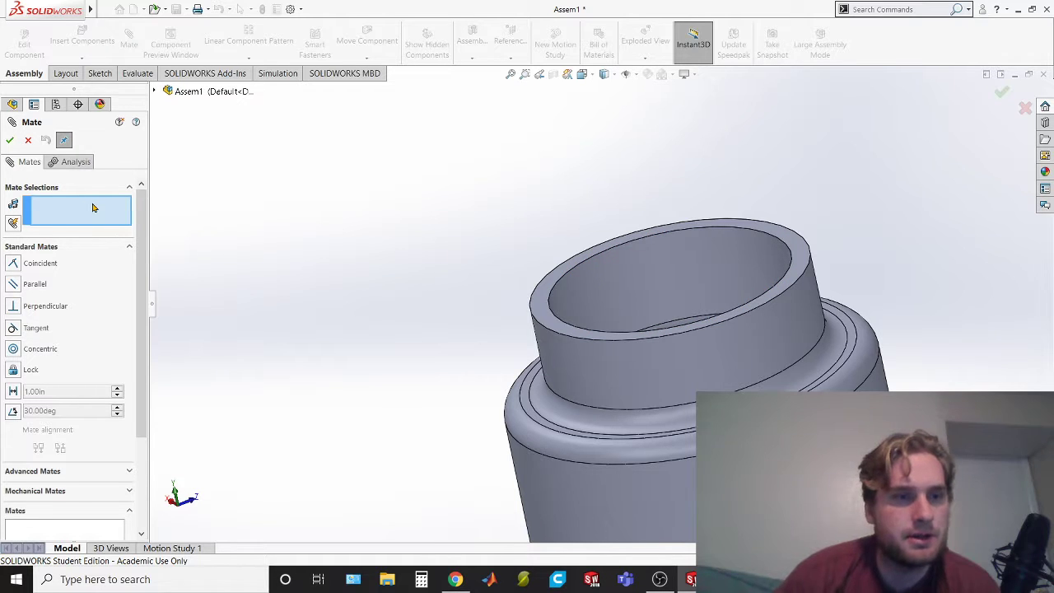
{"action": "left_click", "coordinate": [543, 300]}
{"action": "middle_click_drag", "start_coordinate": [420, 267], "coordinate": [420, 142]}
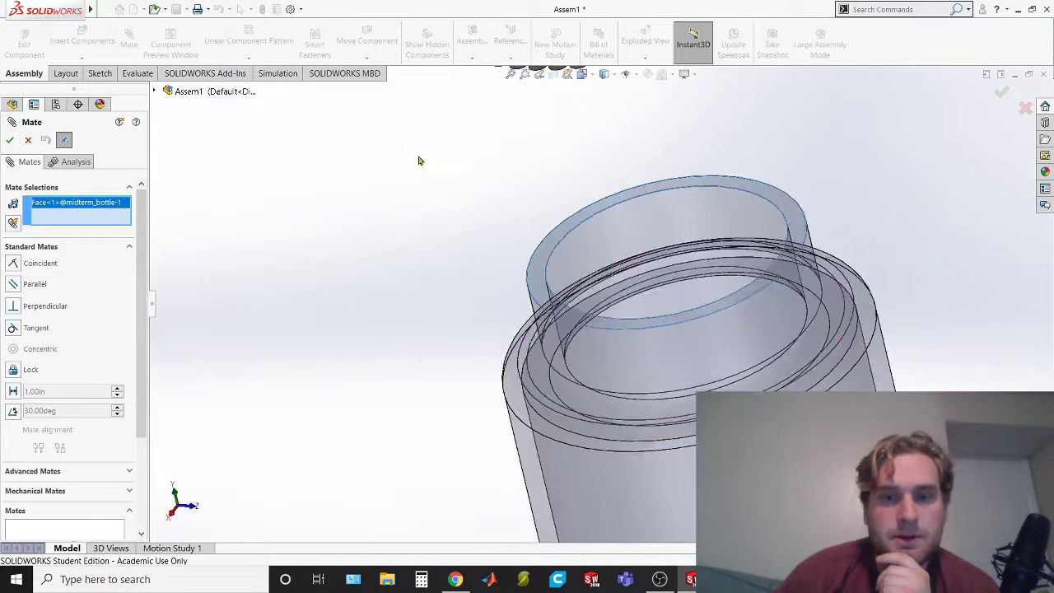
{"action": "scroll", "coordinate": [475, 236], "scroll_direction": "up", "scroll_amount": 4}
{"action": "left_click", "coordinate": [591, 128]}
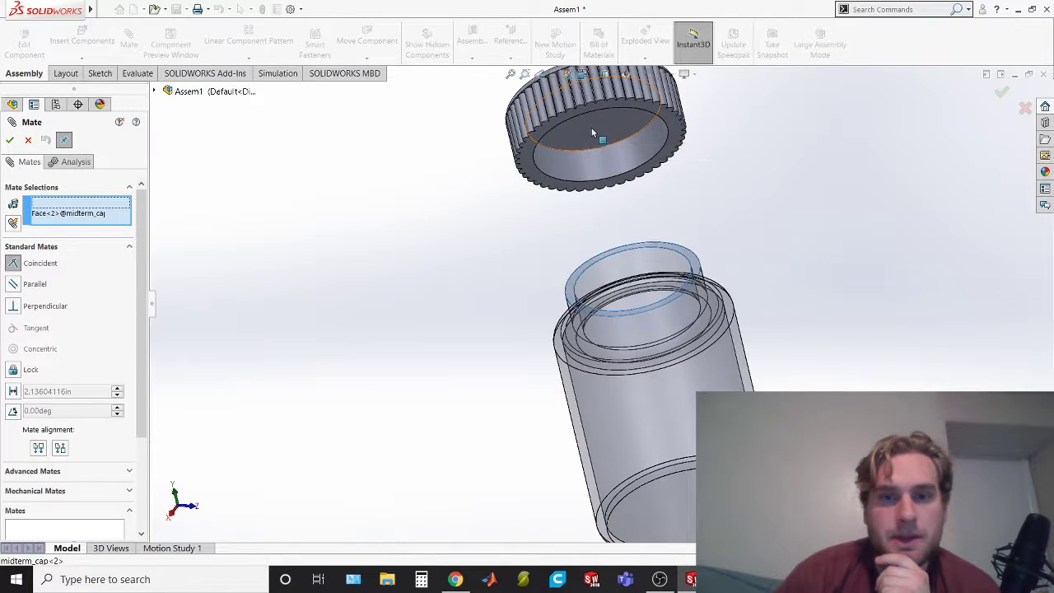
{"action": "left_click", "coordinate": [12, 140]}
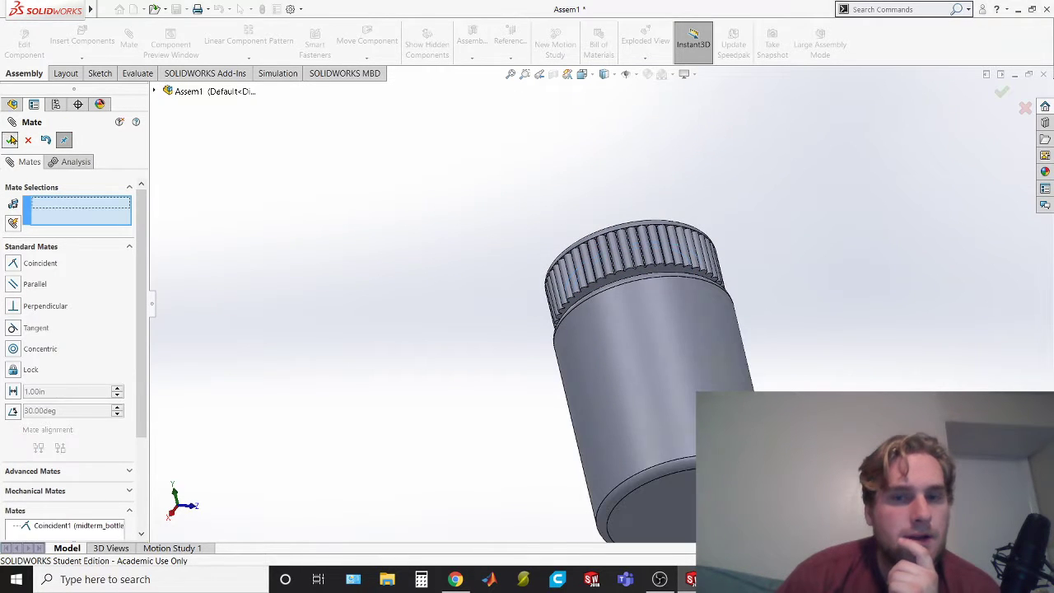
{"action": "left_click", "coordinate": [12, 141]}
Test how the mated cap is held on the bottle, and switch to Chrome to compare it with the assembly drawing in MIDTERM EXAM.pdf
{"action": "middle_click_drag", "start_coordinate": [456, 393], "coordinate": [661, 357]}
{"action": "left_click_drag", "start_coordinate": [642, 339], "coordinate": [658, 397]}
{"action": "left_click", "coordinate": [689, 438]}
{"action": "left_click", "coordinate": [409, 445]}
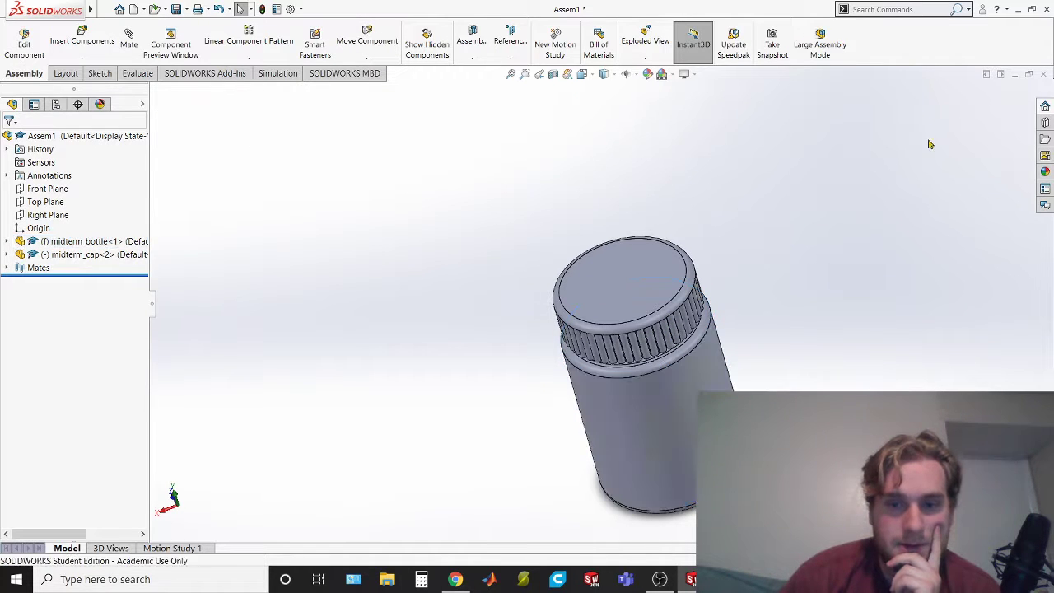
{"action": "left_click_drag", "start_coordinate": [628, 321], "coordinate": [564, 383]}
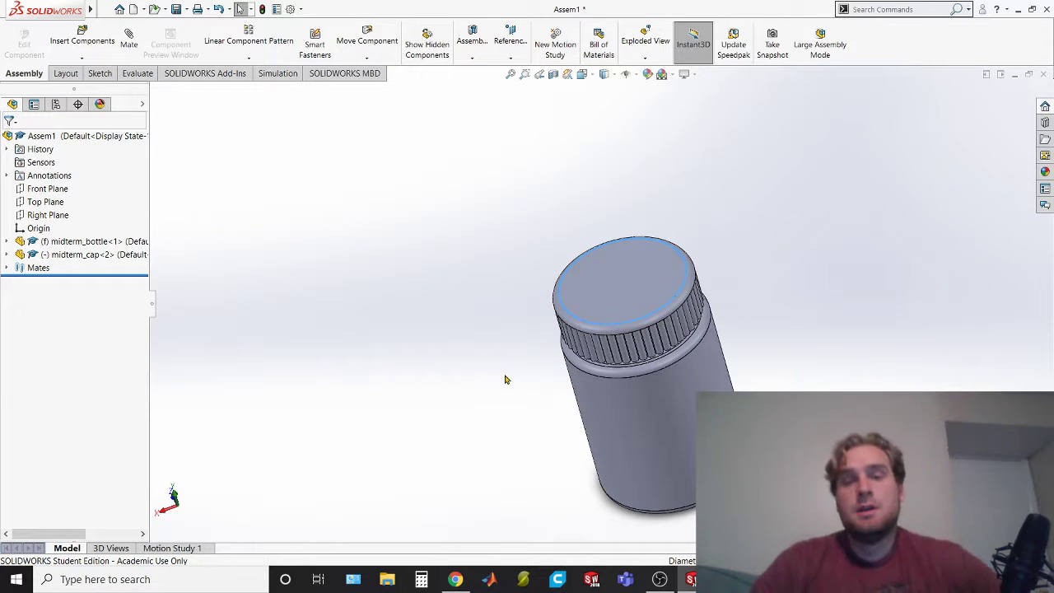
{"action": "left_click_drag", "start_coordinate": [648, 335], "coordinate": [600, 404]}
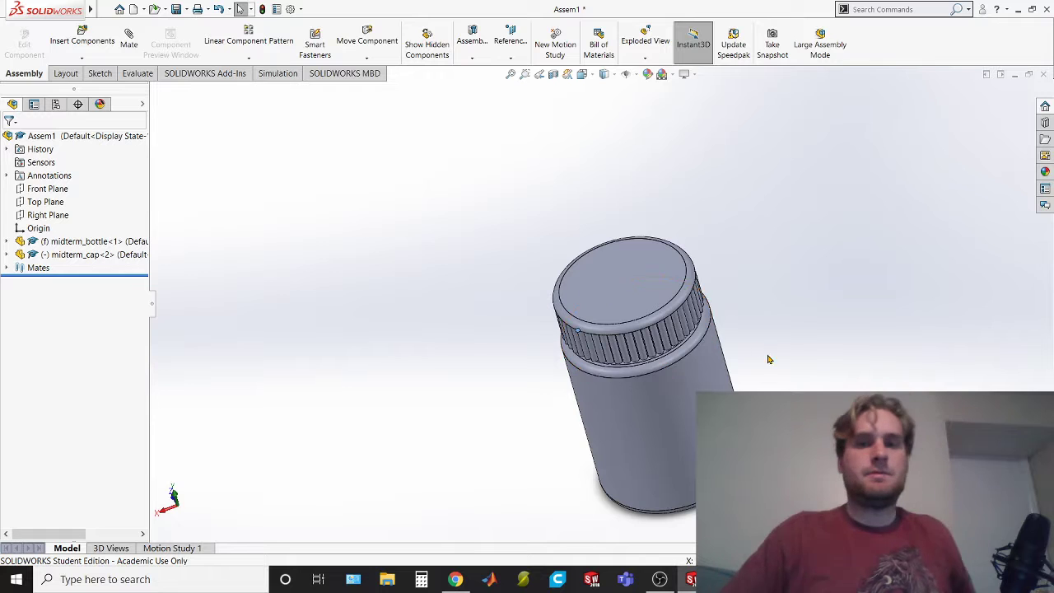
{"action": "key", "text": "alt+Tab"}
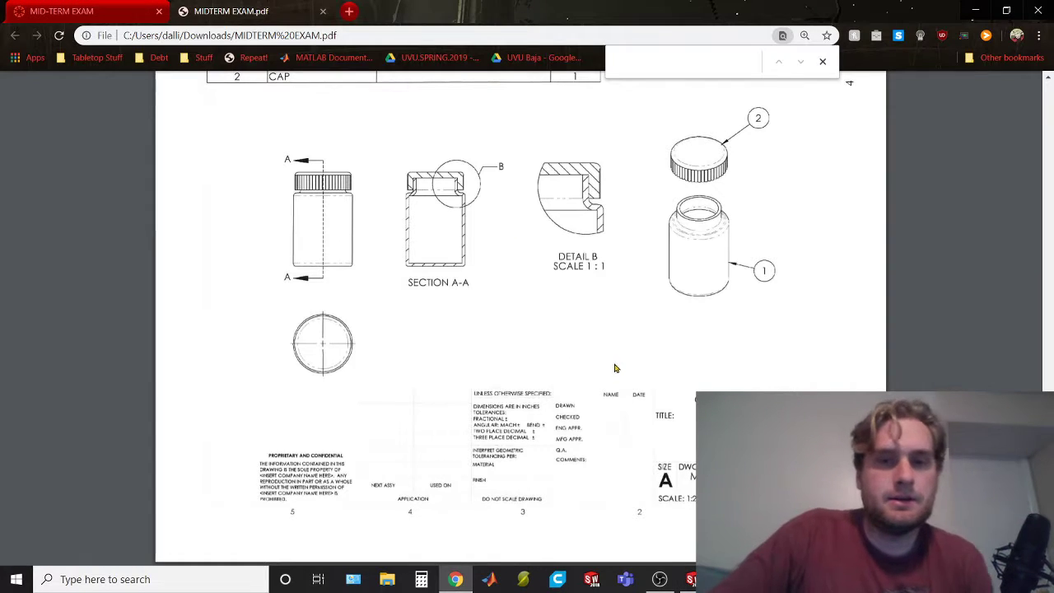
Review the parts list and views in the assembly drawing, and switch back to SOLIDWORKS to inspect the capped bottle against them
{"action": "scroll", "coordinate": [623, 394], "scroll_direction": "up", "scroll_amount": 5}
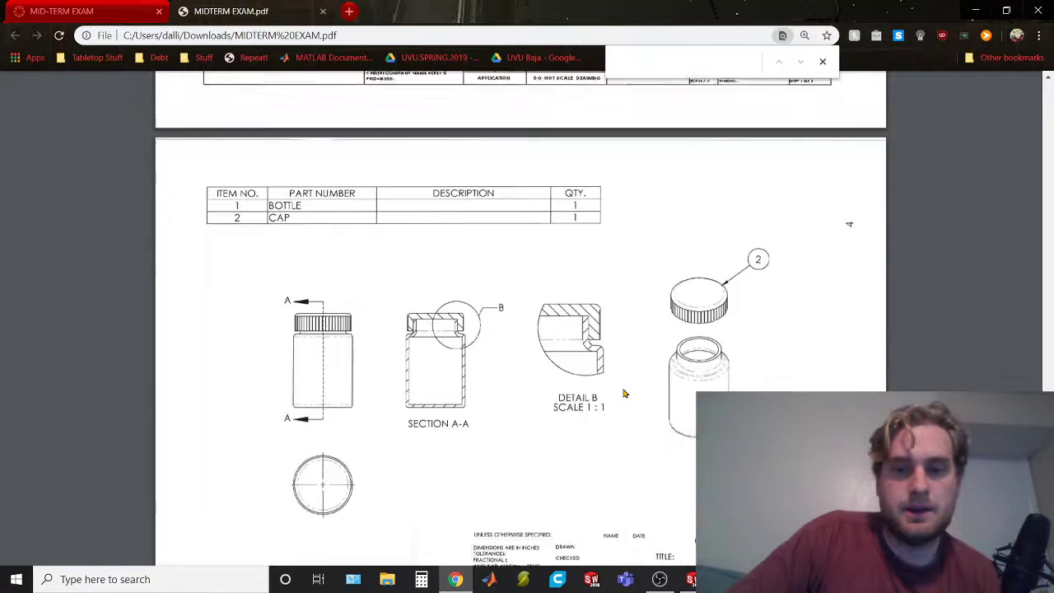
{"action": "scroll", "coordinate": [623, 394], "scroll_direction": "down", "scroll_amount": 5}
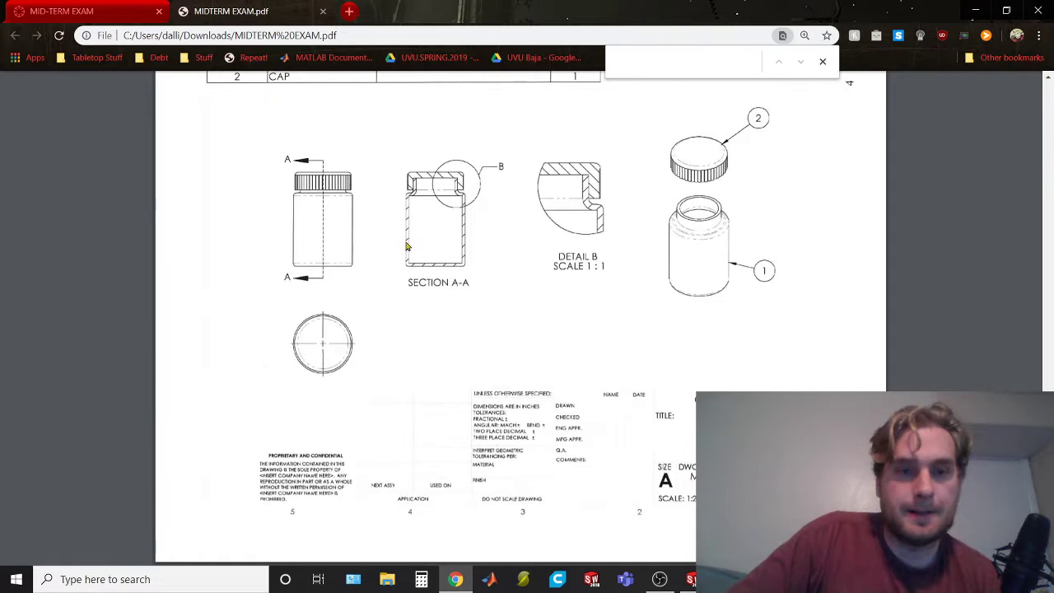
{"action": "scroll", "coordinate": [731, 317], "scroll_direction": "up", "scroll_amount": 2}
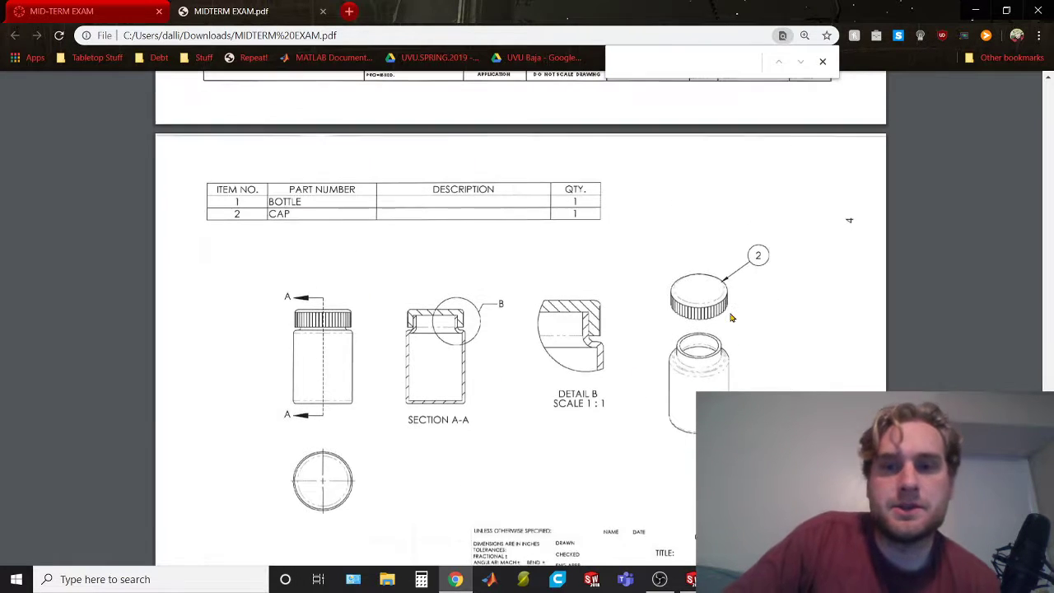
{"action": "key", "text": "alt+Tab"}
{"action": "middle_click_drag", "start_coordinate": [828, 381], "coordinate": [905, 304]}
{"action": "scroll", "coordinate": [711, 449], "scroll_direction": "down", "scroll_amount": 2}
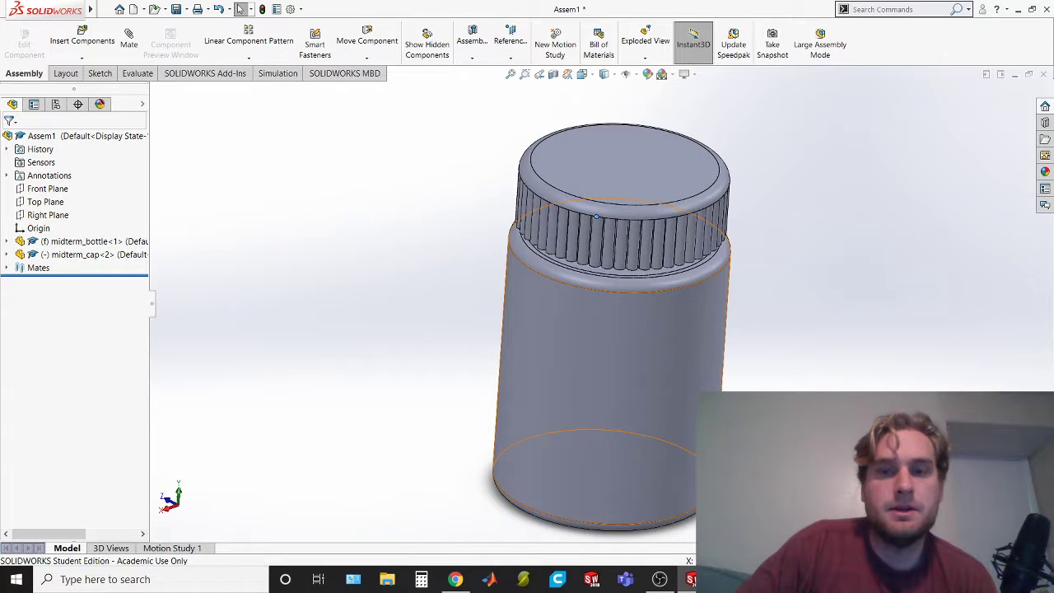
{"action": "scroll", "coordinate": [711, 449], "scroll_direction": "up", "scroll_amount": 1}
Rebuild the assembly and save it to the Desktop as assembly_bottleandcap
{"action": "key", "text": "ctrl+s"}
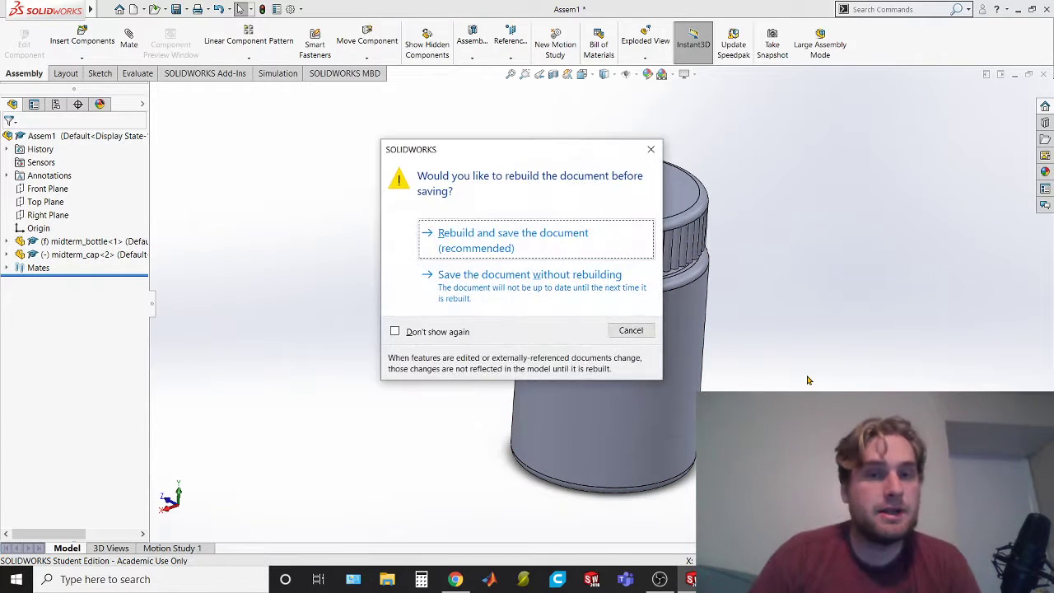
{"action": "left_click", "coordinate": [540, 239]}
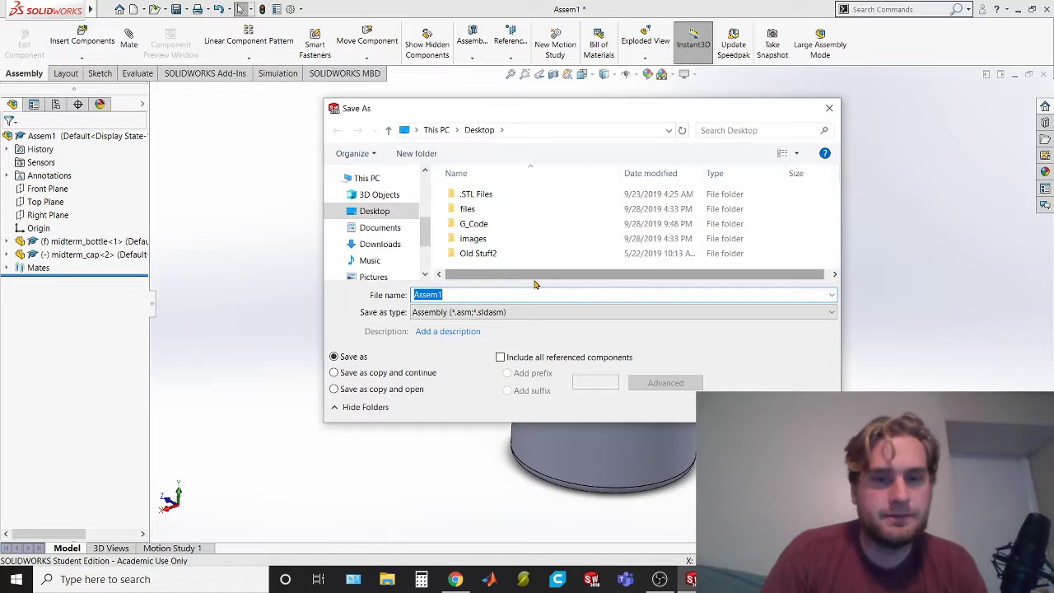
{"action": "type", "text": "as"}
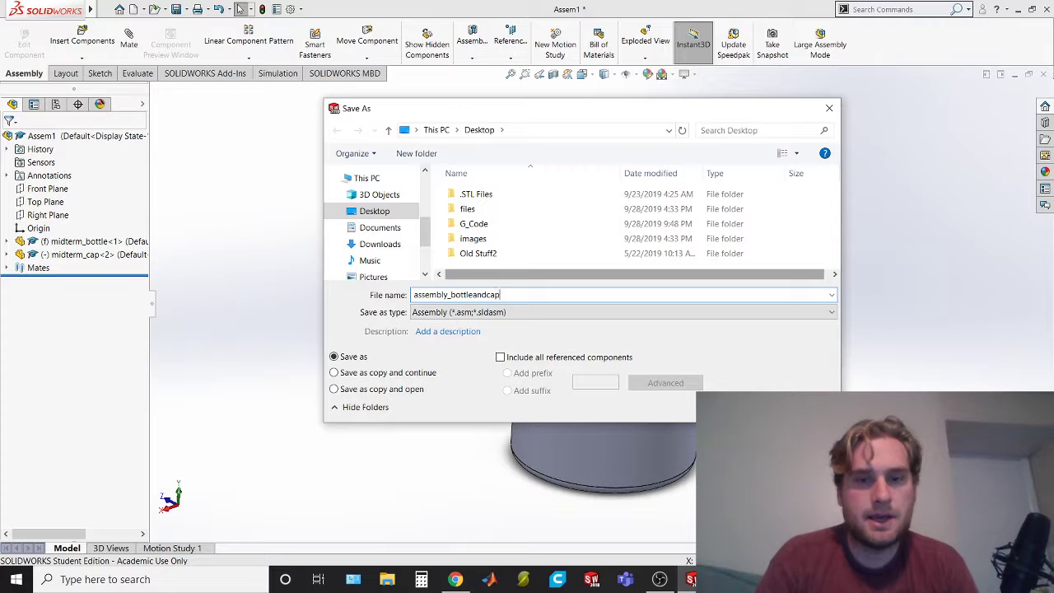
{"action": "key", "text": "Return"}
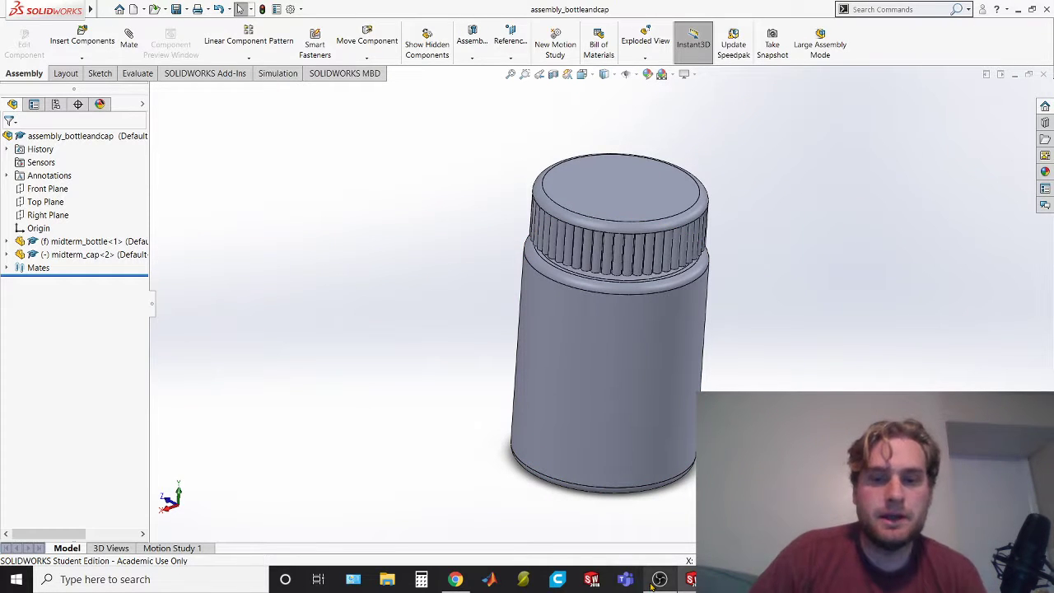
{"action": "mouse_move", "coordinate": [651, 584]}
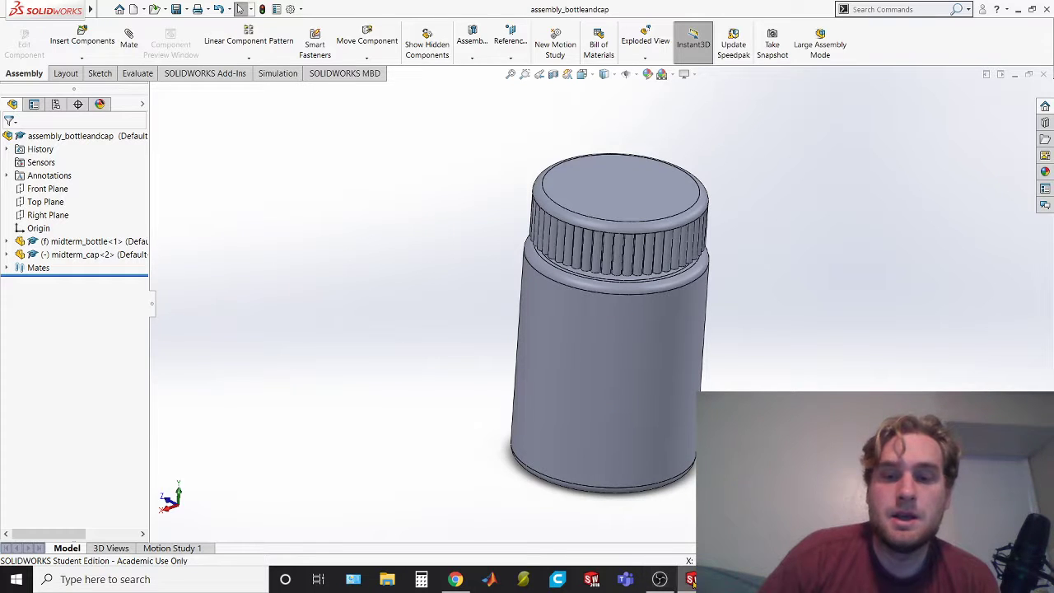
{"action": "mouse_move", "coordinate": [692, 581]}
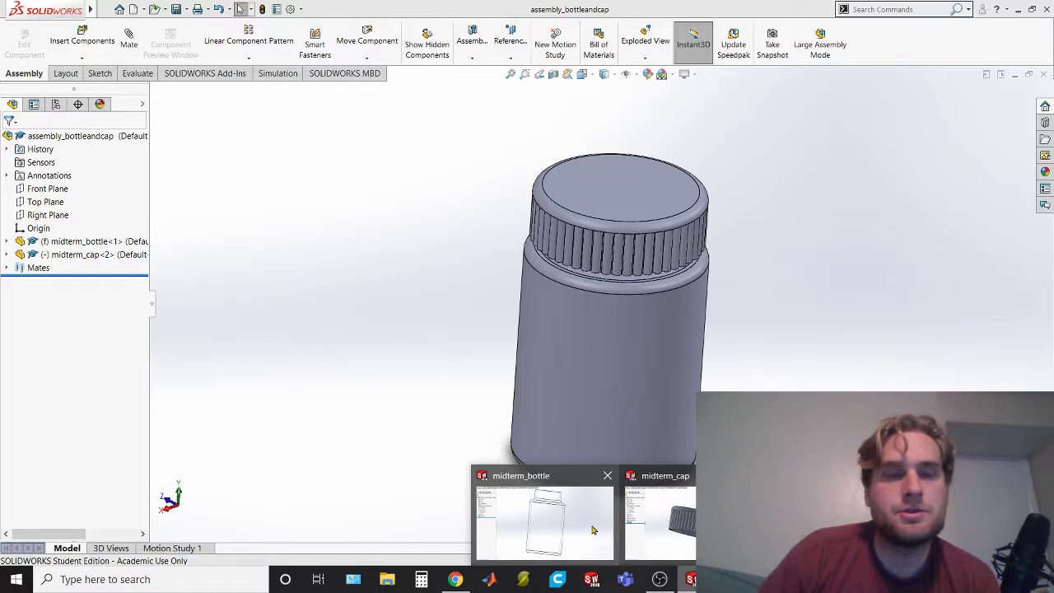
{"action": "left_click", "coordinate": [658, 579]}
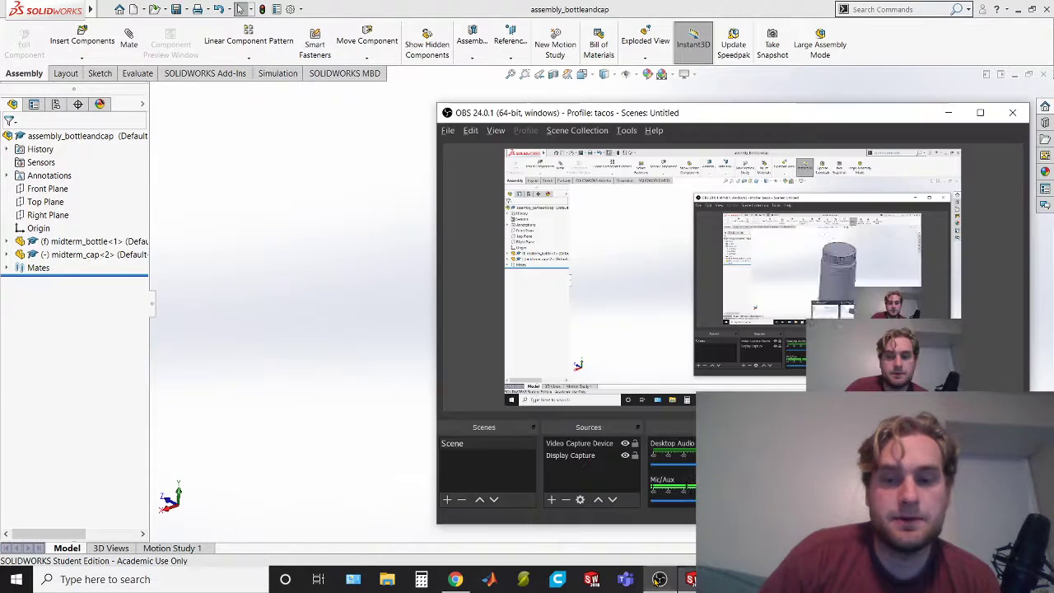